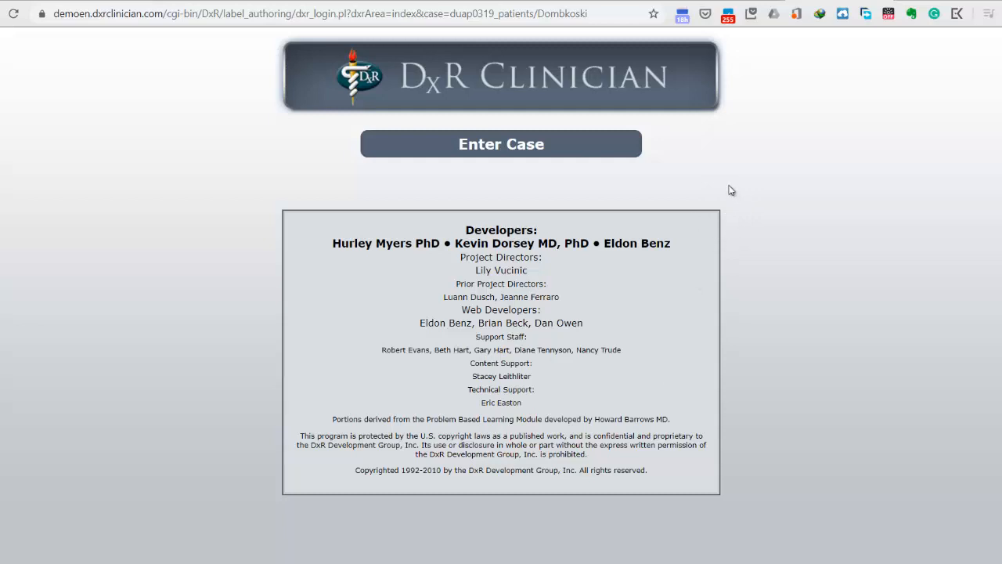
- Enter the shortness-of-breath patient case and fill in the sign-in name
left_click(549, 152)
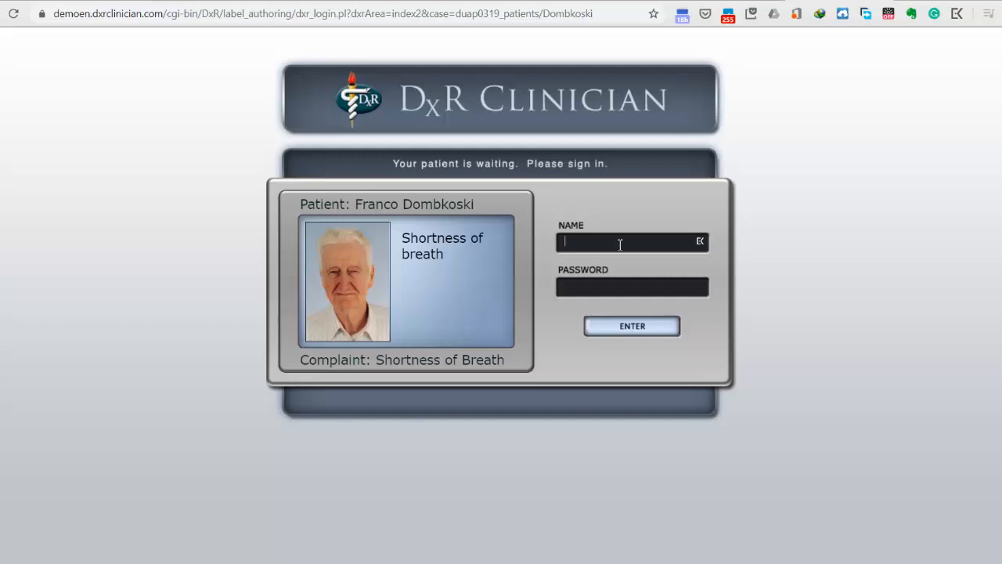
type("2")
left_click(592, 282)
left_click(590, 240)
key("BackSpace")
type("3")
key("BackSpace")
type("4")
- Enter the password, submit the sign-in, and start the session with the patient
left_click(571, 288)
type("4")
left_click(632, 327)
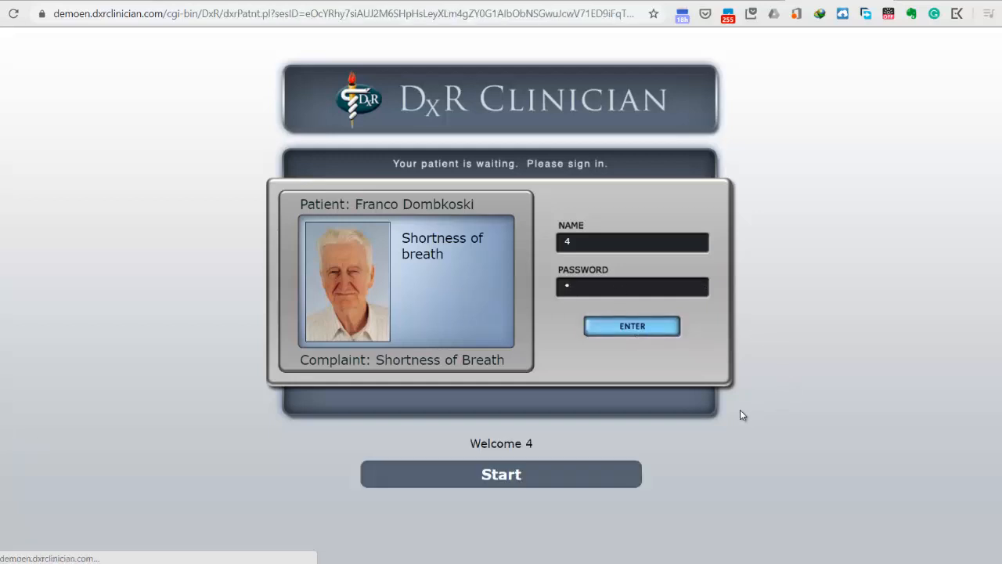
left_click(626, 475)
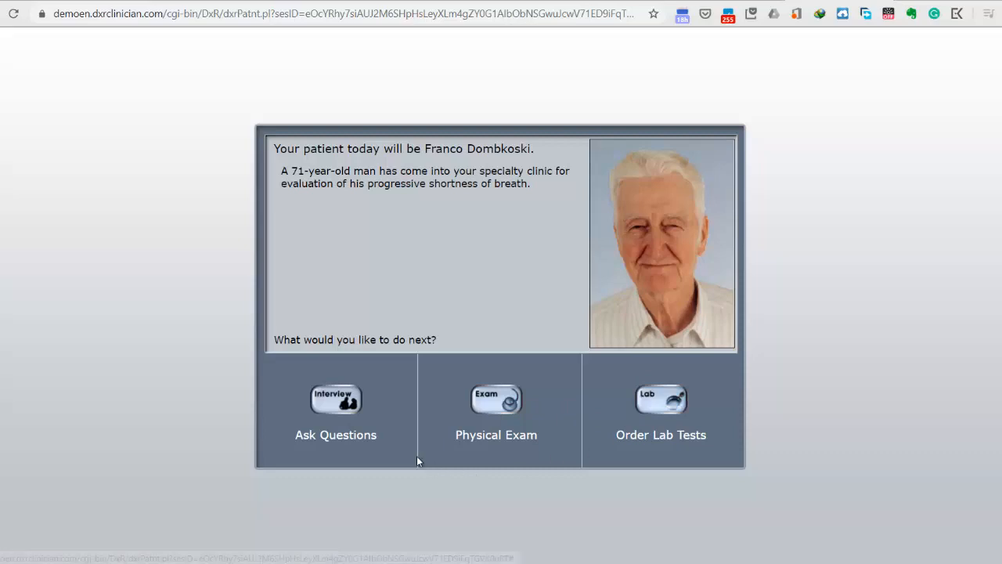
- Begin the interview and select the Present Illness I question on why he came today
left_click(341, 405)
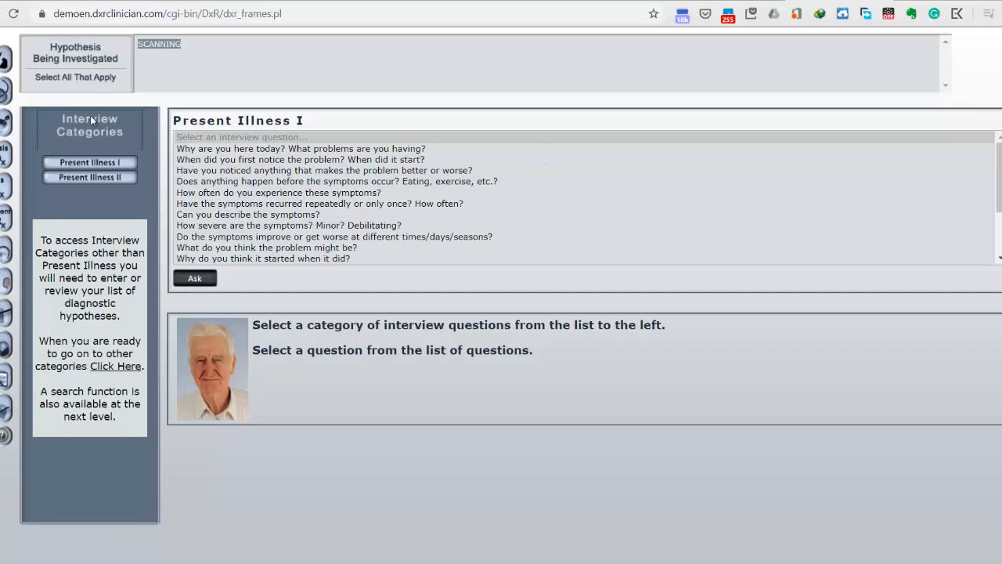
left_click(118, 165)
left_click(298, 151)
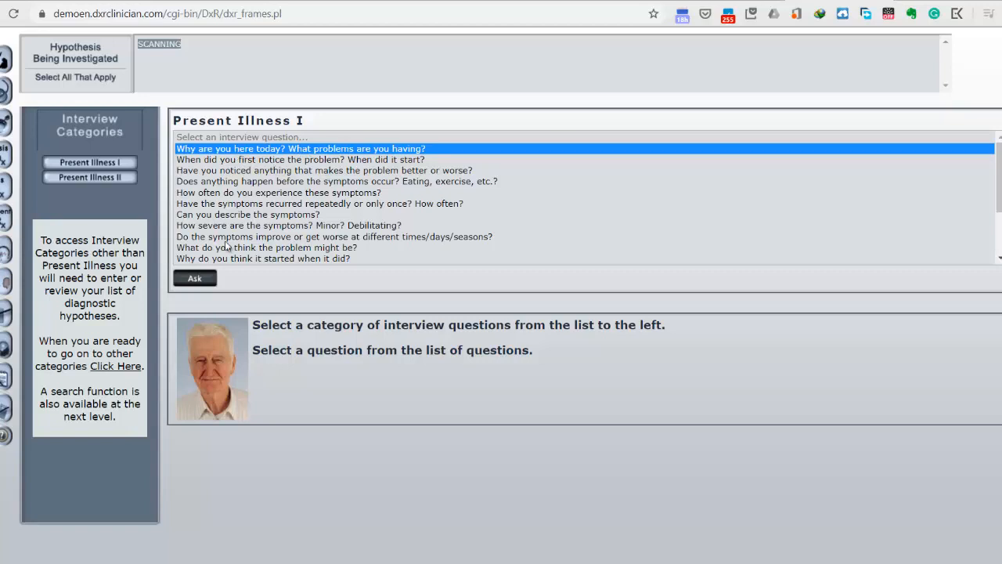
- Ask why he came today, when the problem started, and what makes it better or worse
left_click(186, 279)
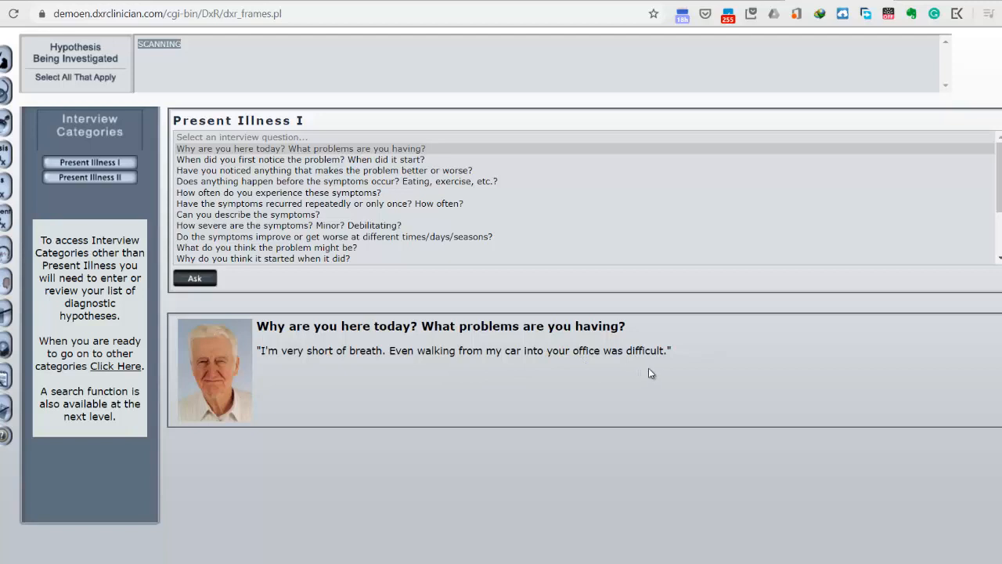
left_click(274, 159)
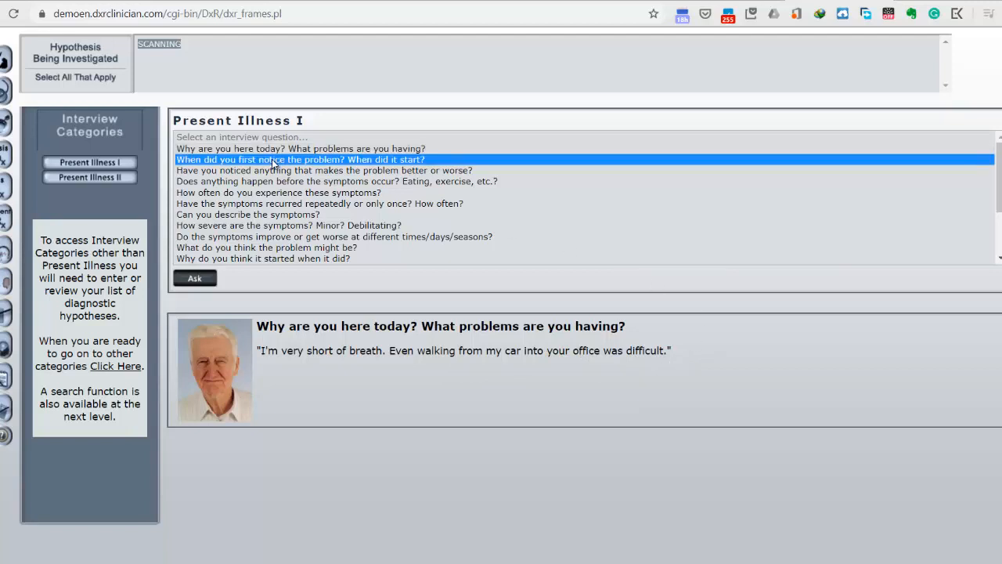
left_click(197, 279)
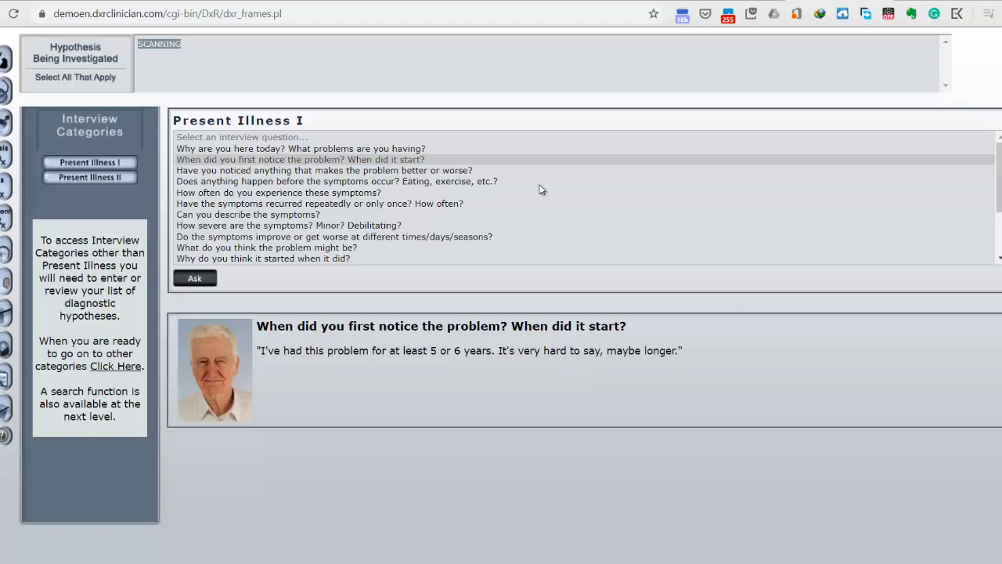
left_click(505, 171)
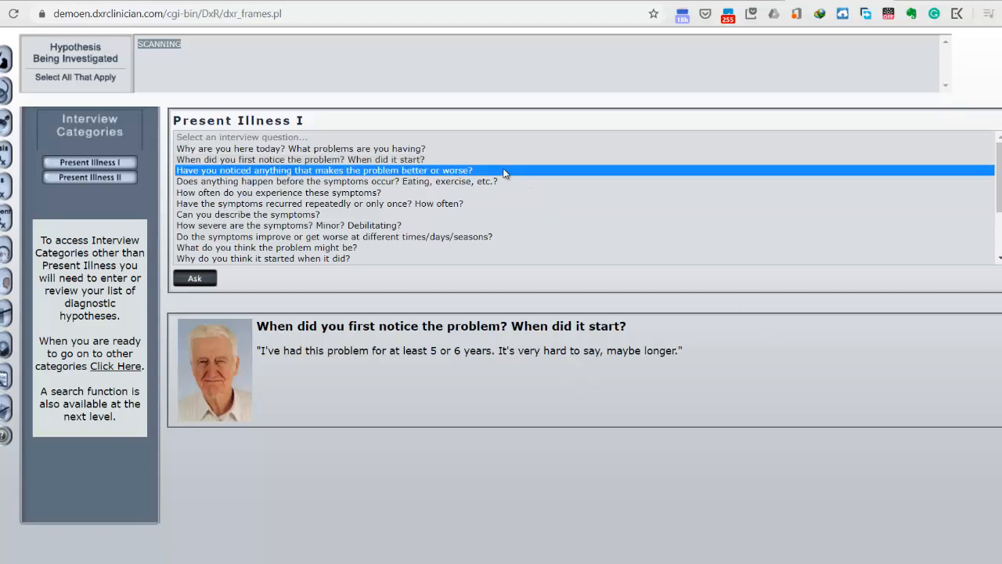
left_click(195, 279)
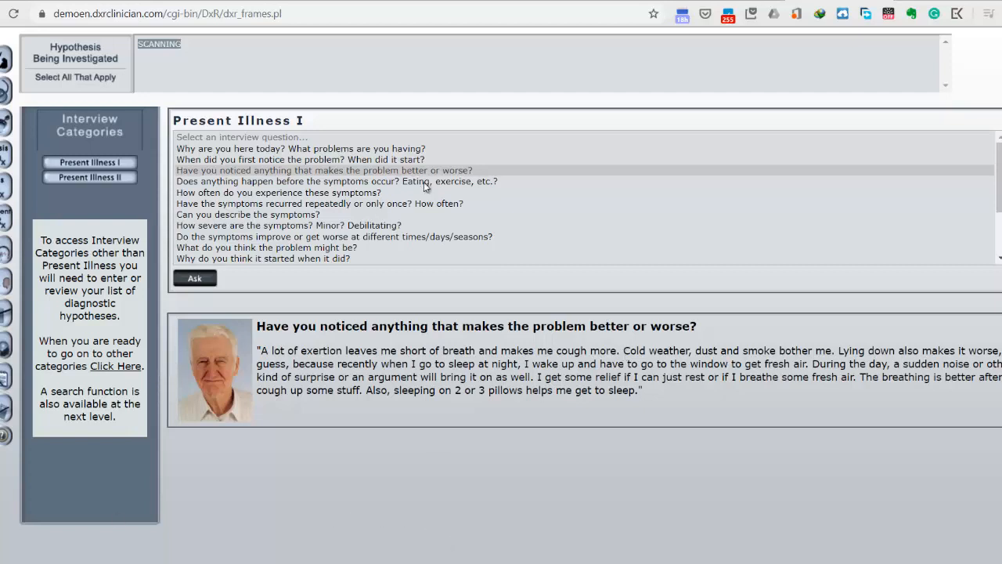
- Ask what happens before the symptoms and how often they occur
left_click(375, 180)
left_click(194, 279)
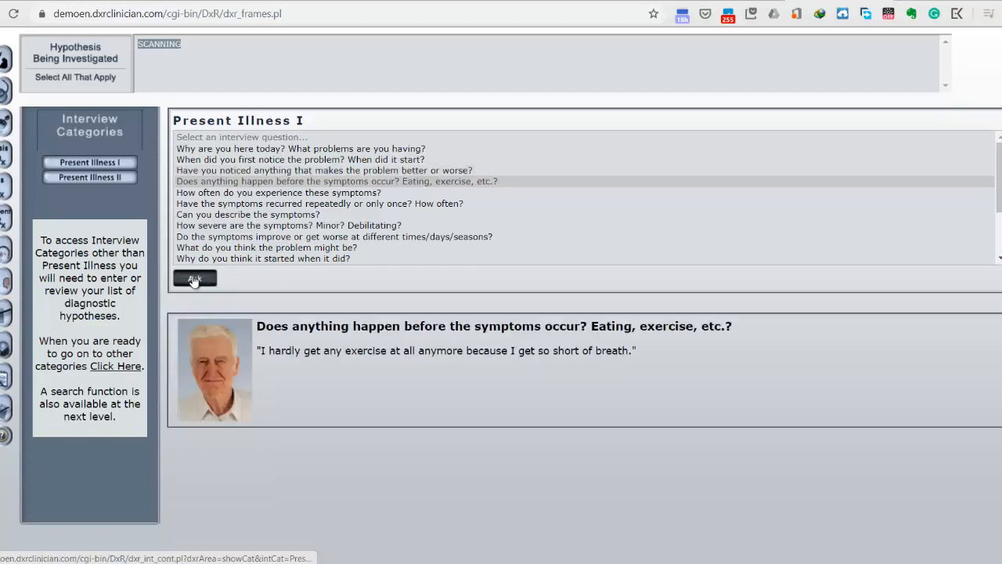
left_click(431, 194)
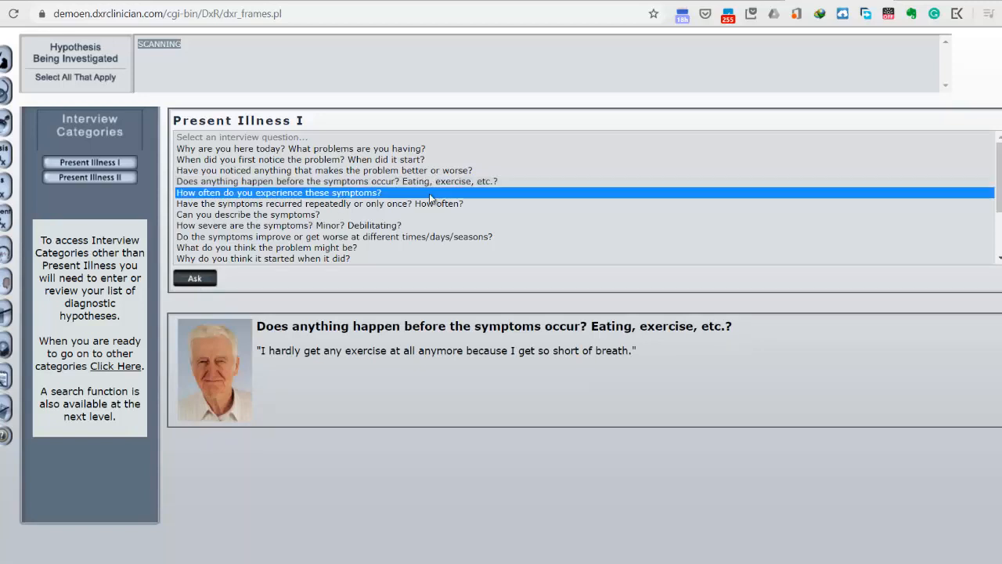
left_click(187, 280)
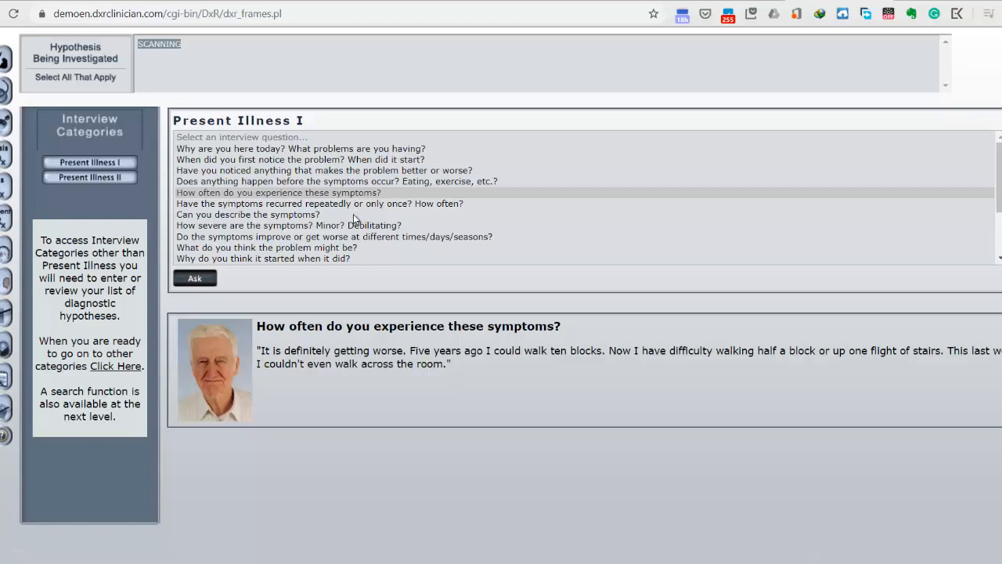
- Ask him to describe his symptoms and whether they vary by time or season
left_click(352, 214)
left_click(196, 279)
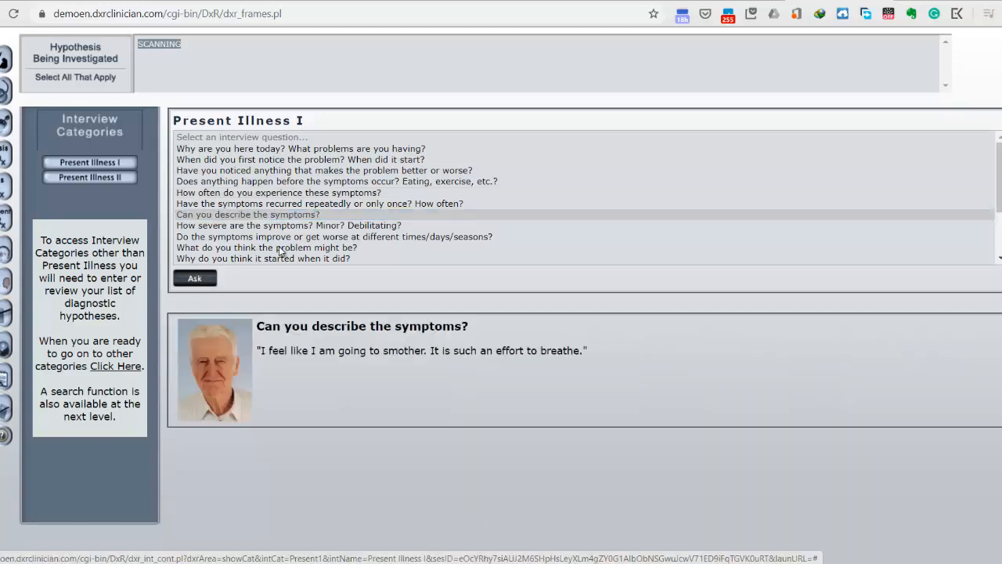
scroll(384, 227, "down", 3)
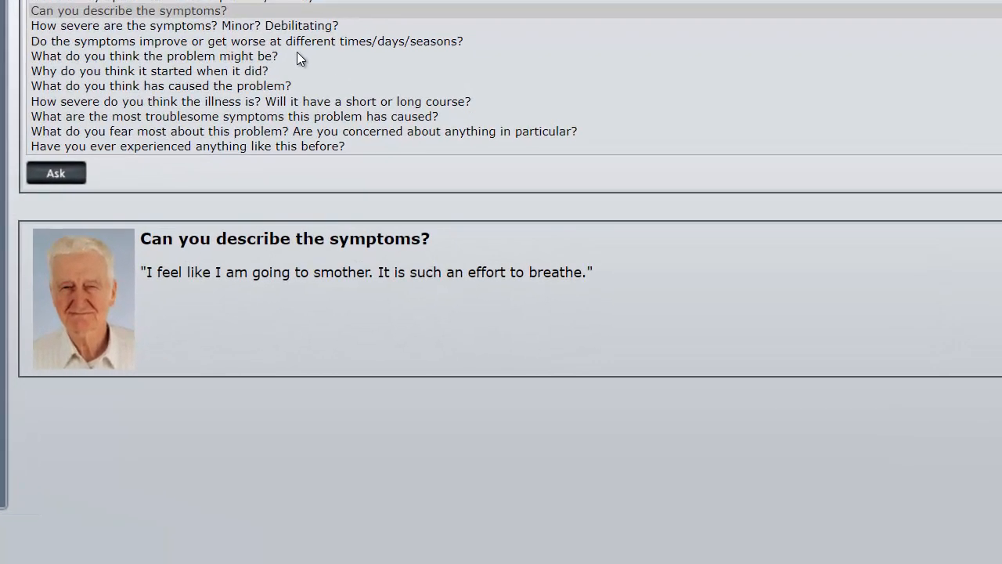
left_click(294, 44)
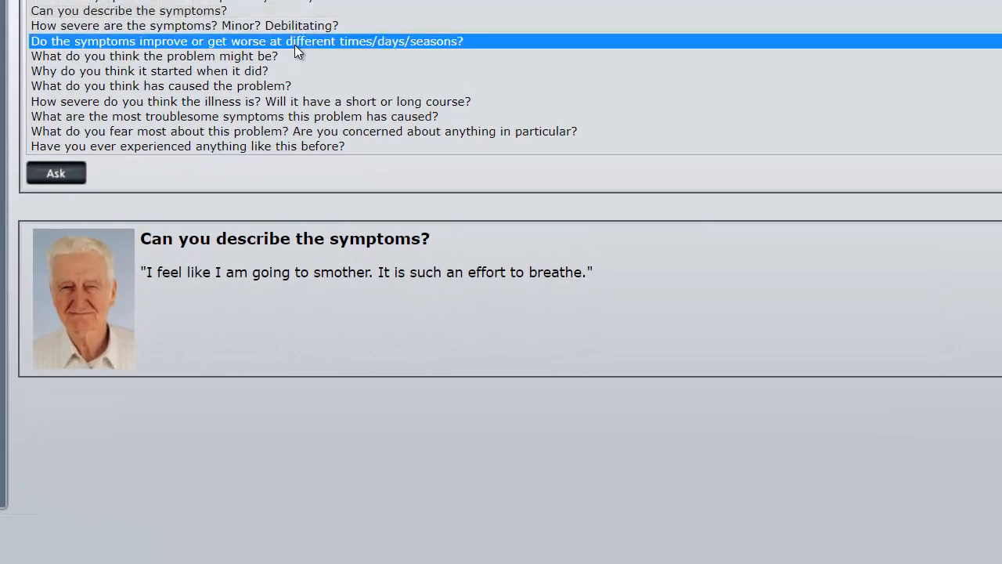
left_click(53, 179)
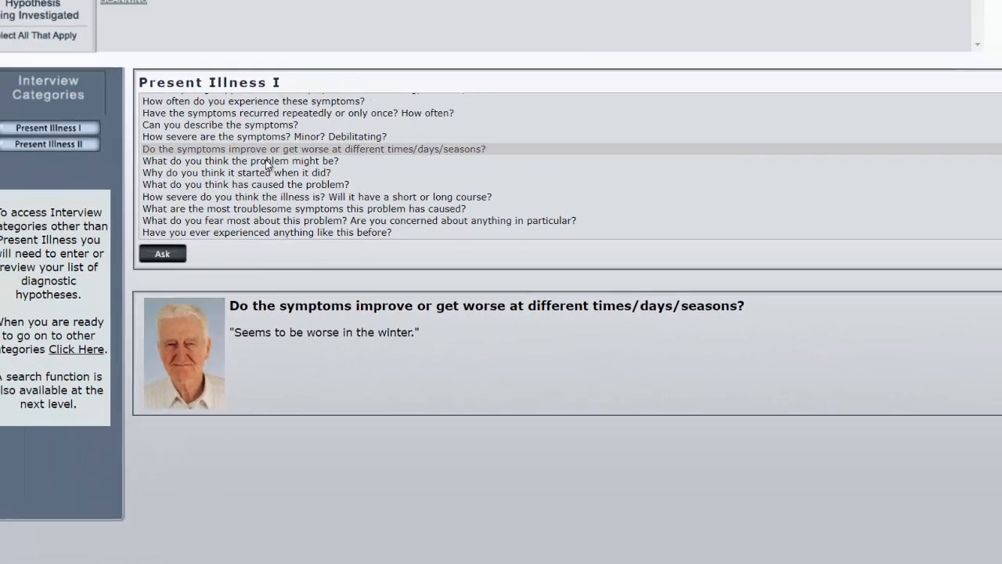
left_click(266, 161)
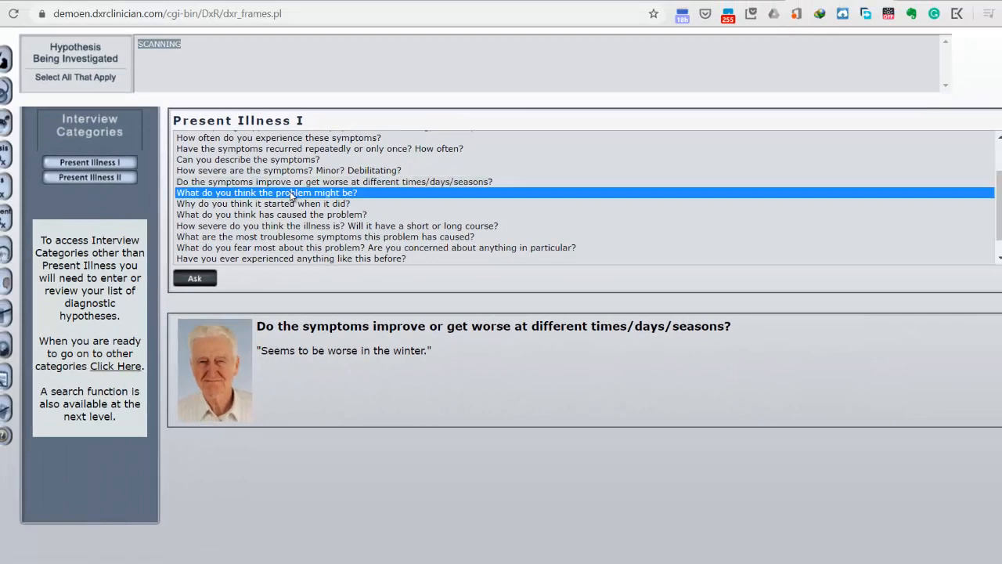
- Ask what he thinks the problem might be and how severe he thinks it is
left_click(194, 279)
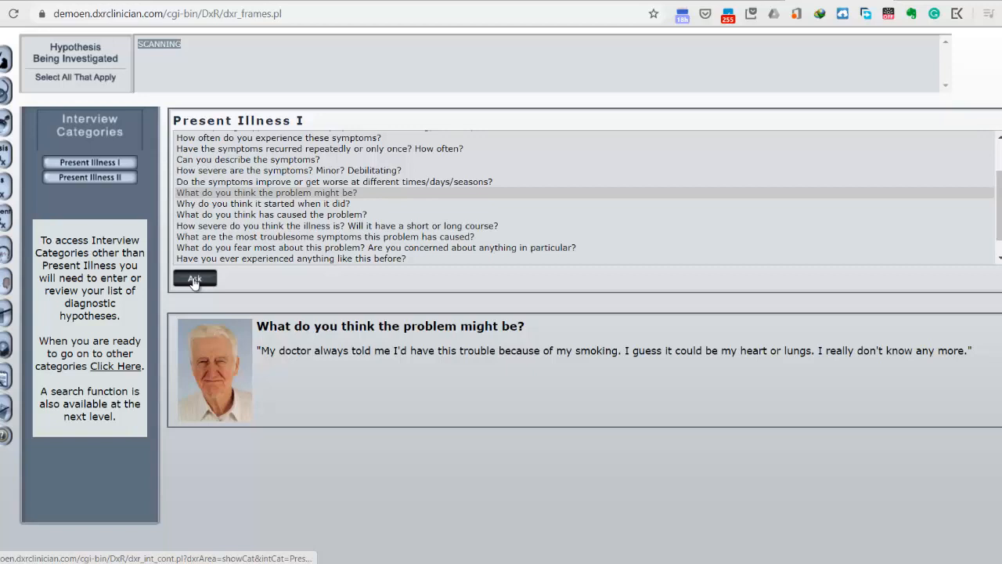
left_click(286, 204)
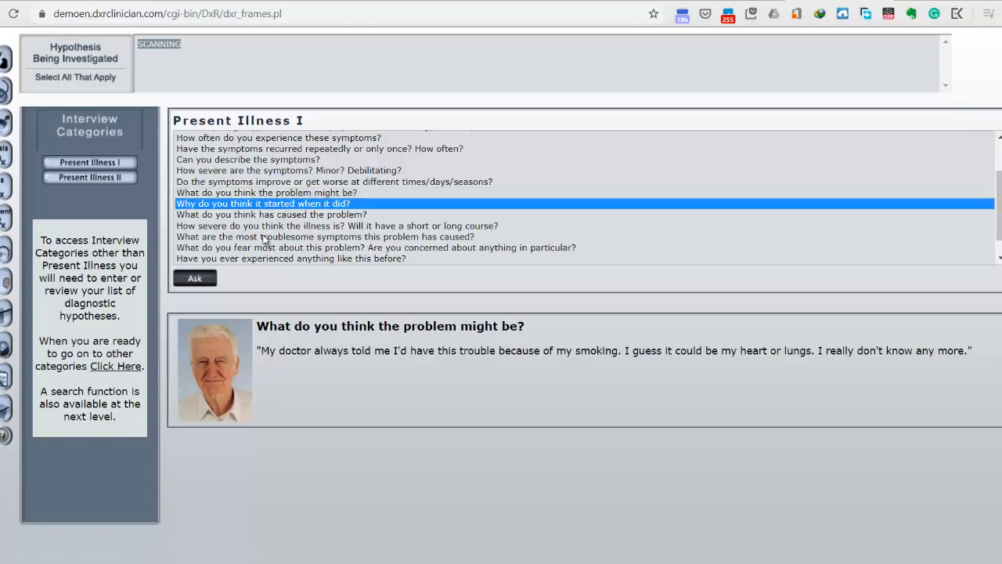
left_click(270, 216)
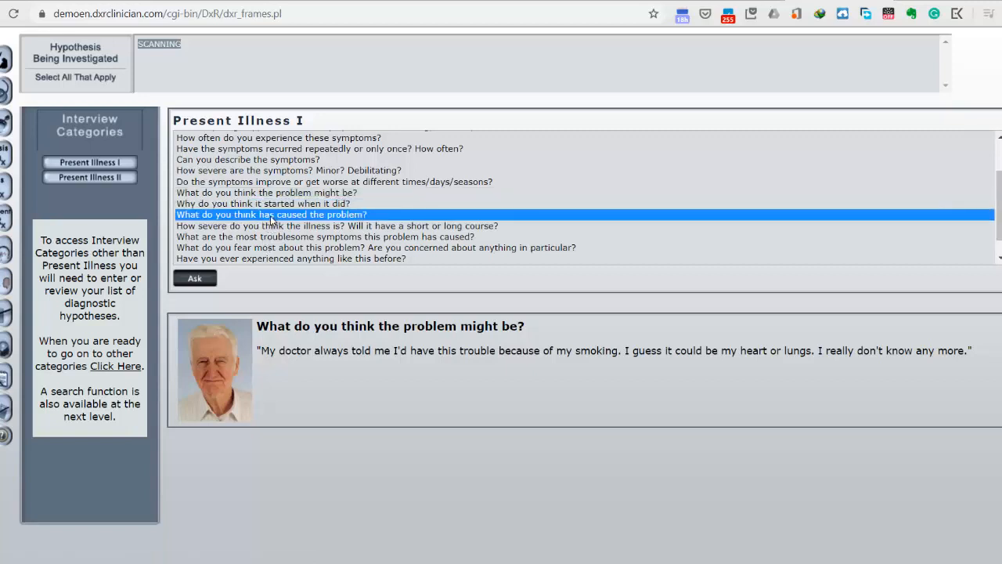
left_click(270, 226)
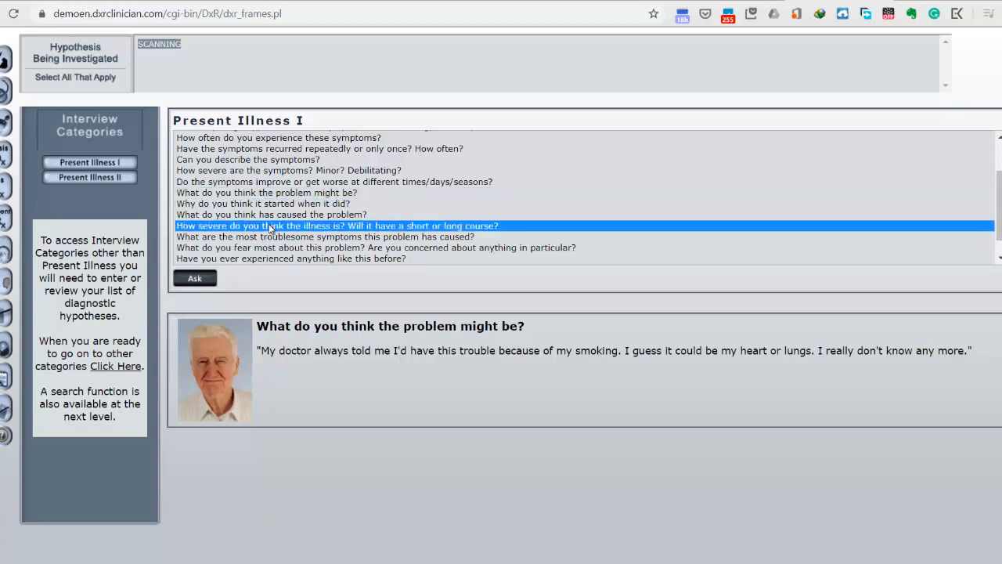
left_click(194, 282)
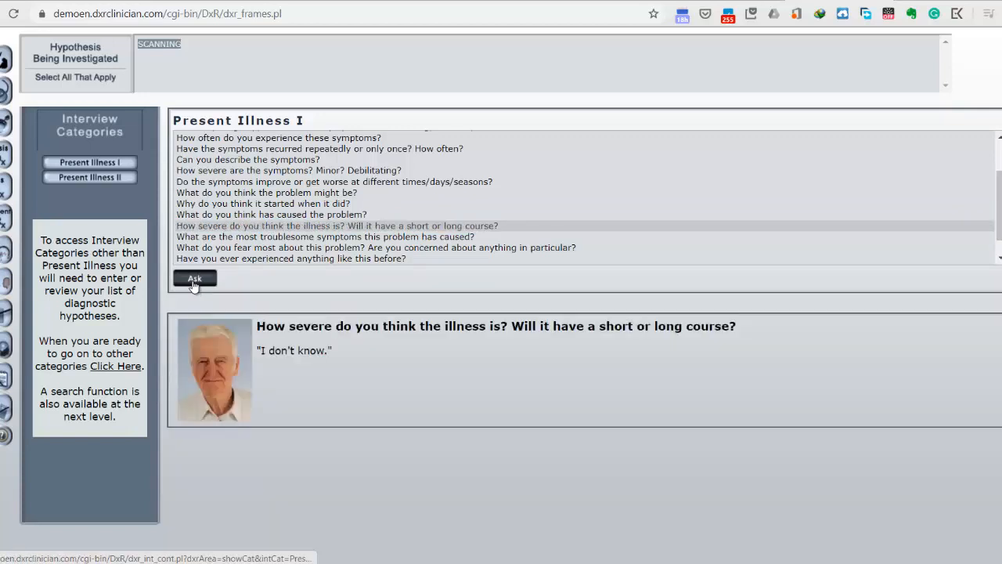
- Ask about his most troublesome symptoms and what he fears most about the problem
left_click(259, 237)
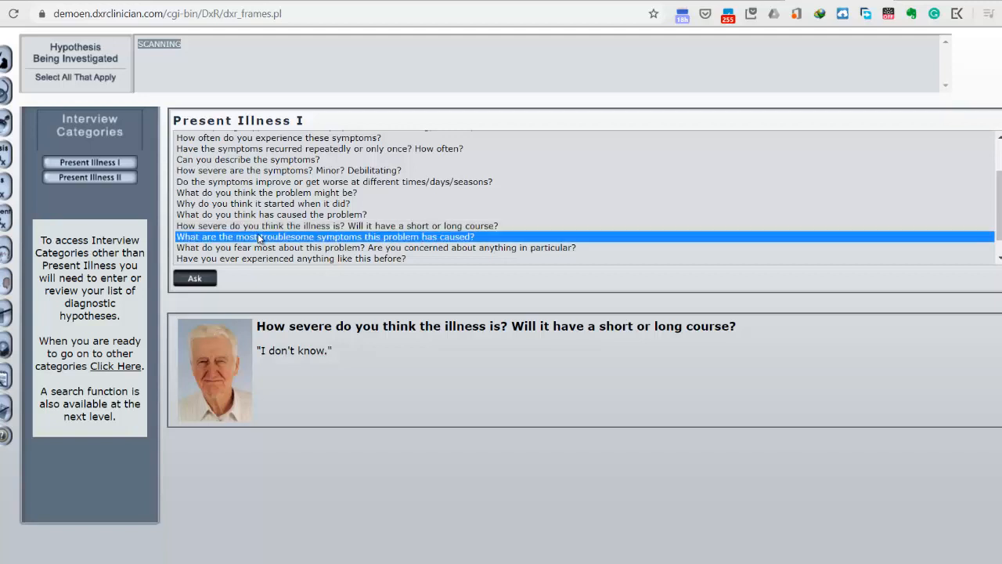
scroll(319, 252, "down", 1)
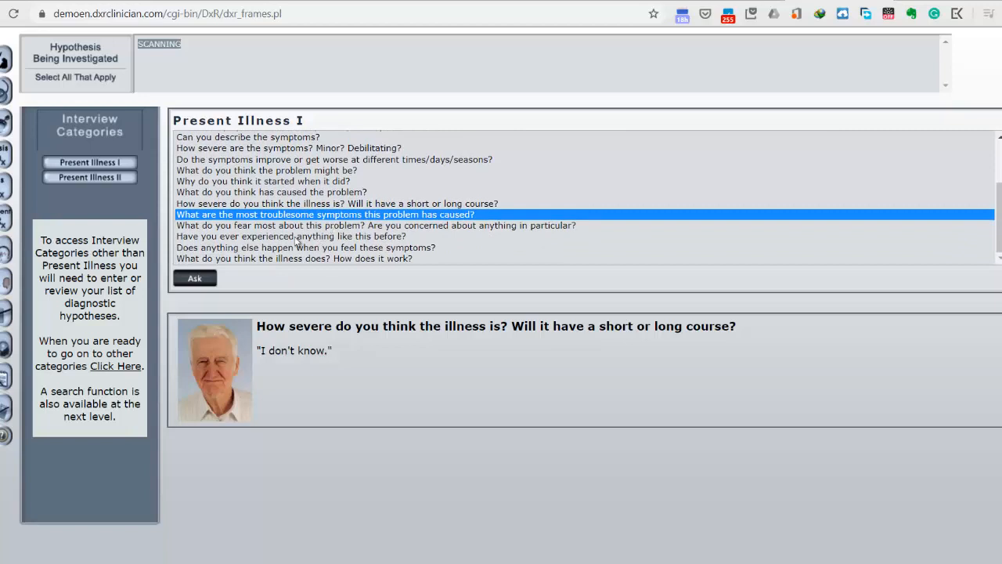
left_click(194, 279)
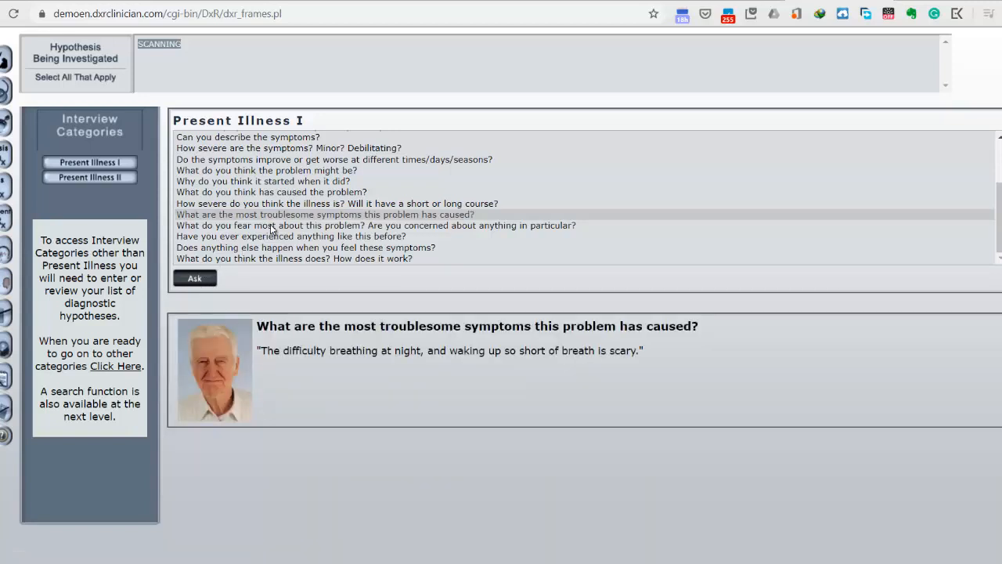
left_click(272, 226)
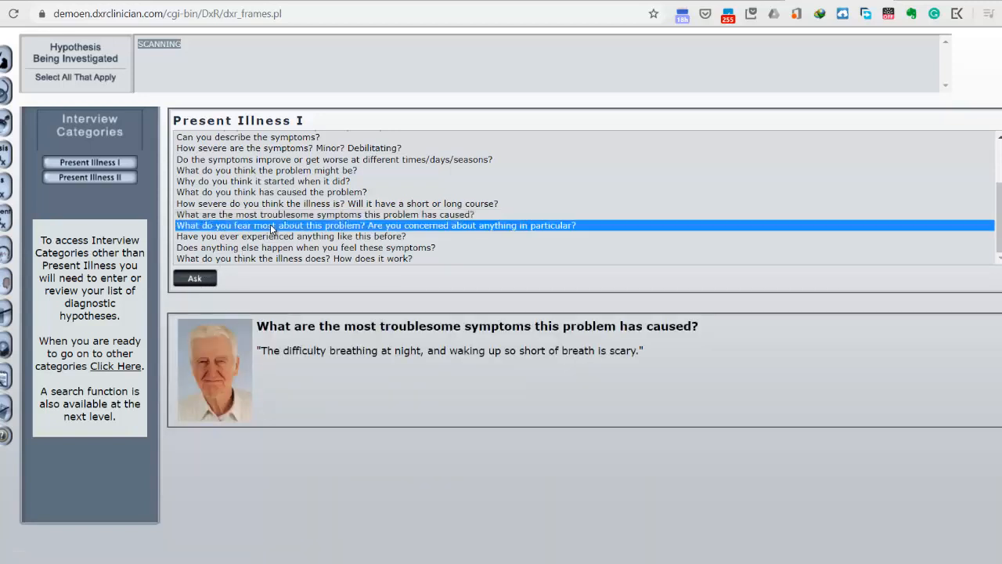
left_click(191, 280)
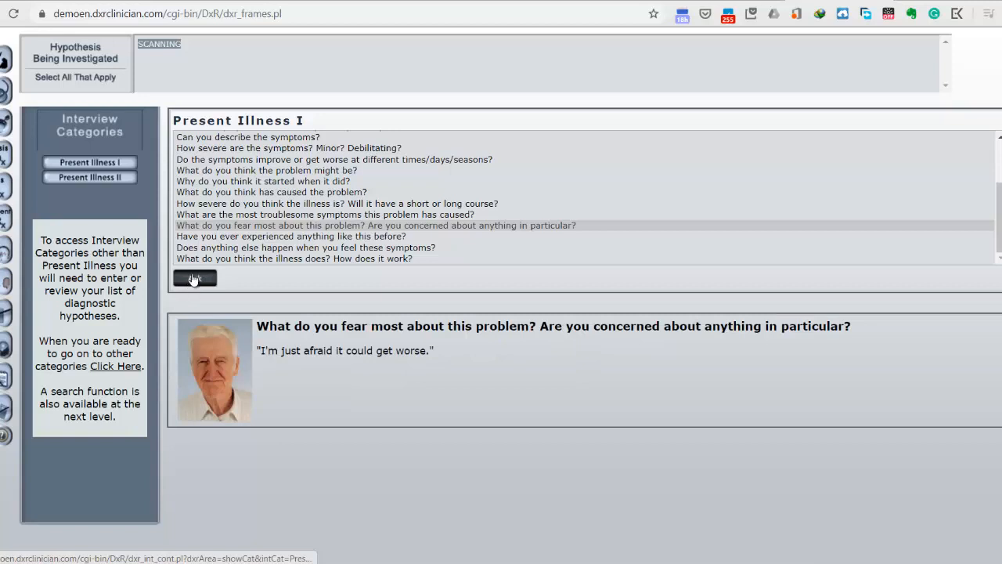
left_click(264, 227)
left_click(267, 235)
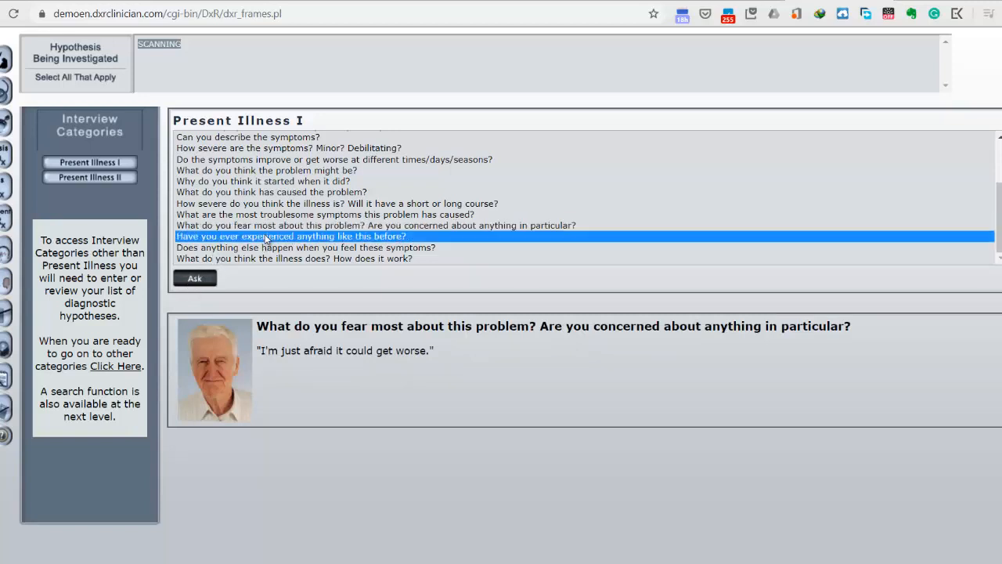
left_click(263, 247)
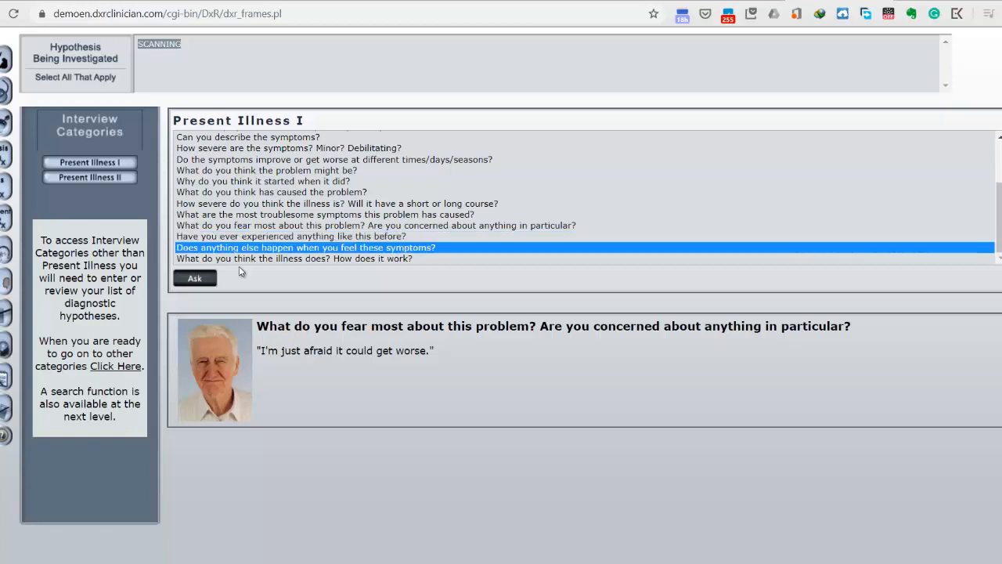
- Ask whether anything else happens with the symptoms, then what he thinks the illness does
left_click(195, 283)
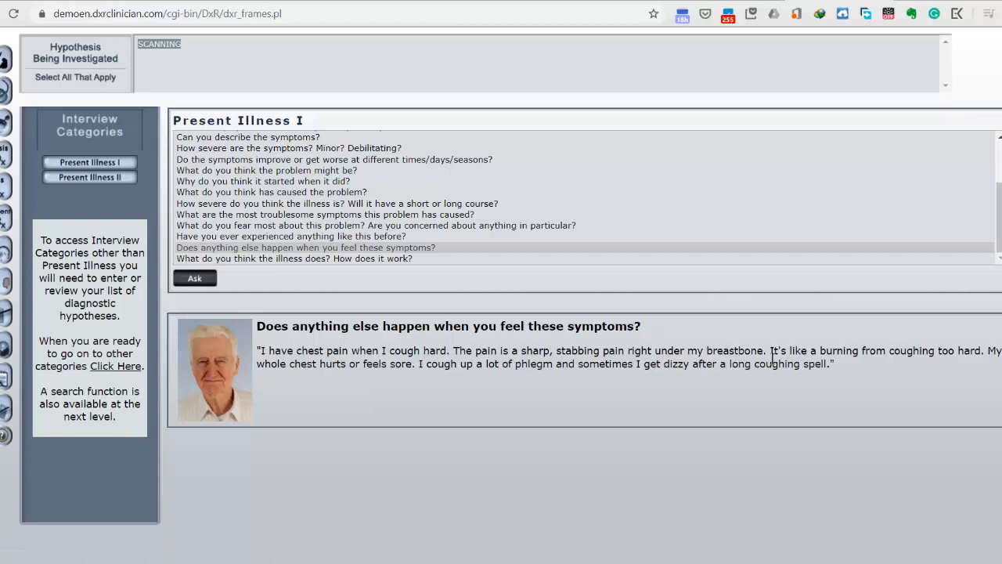
left_click(282, 259)
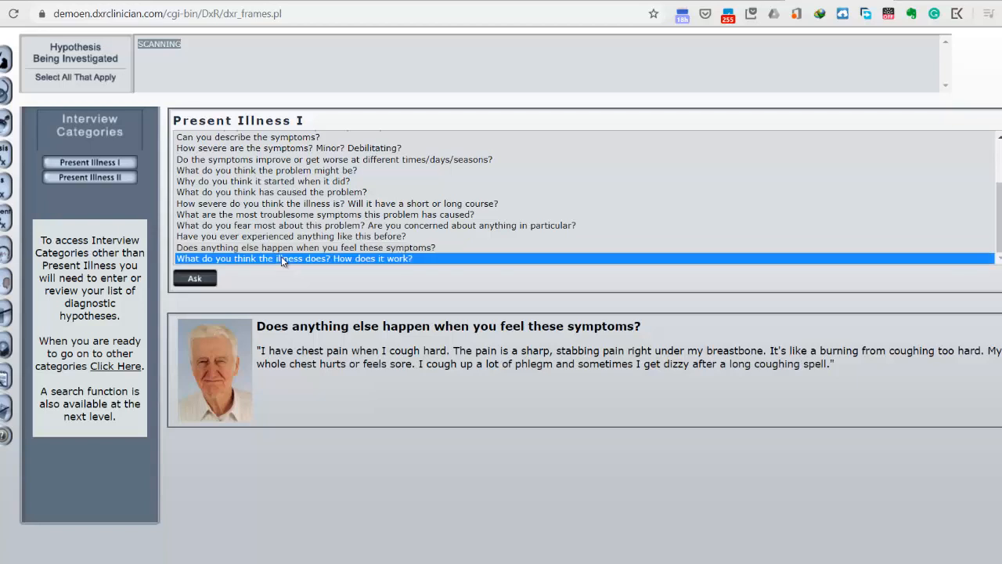
left_click(200, 285)
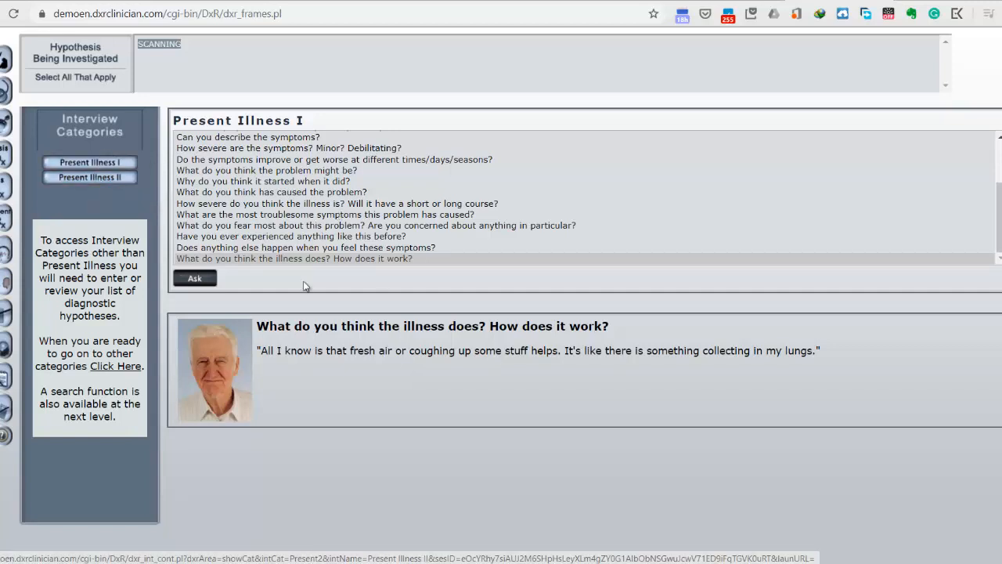
- In Present Illness II, ask about expected treatment and other health care professionals seen
left_click(111, 178)
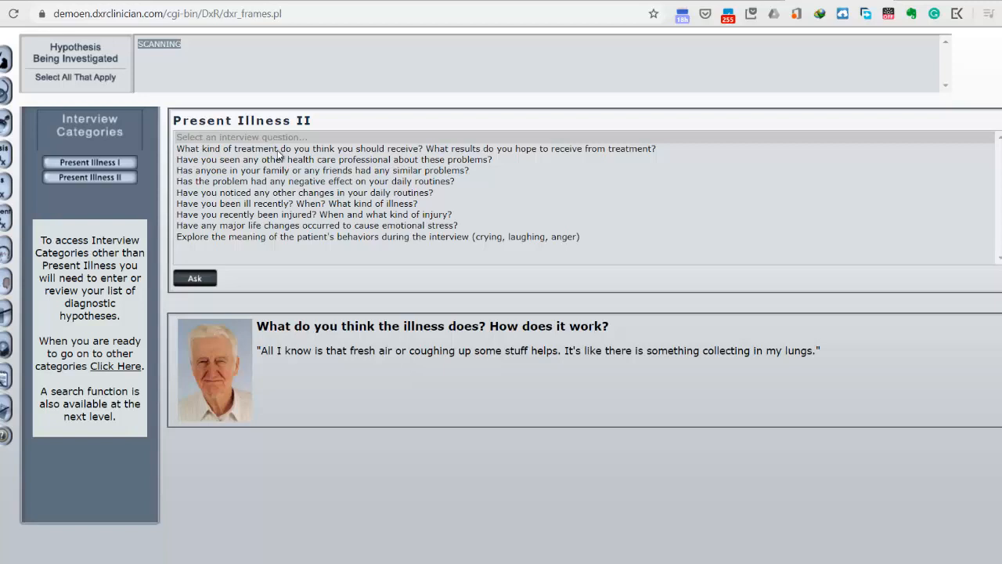
left_click(278, 148)
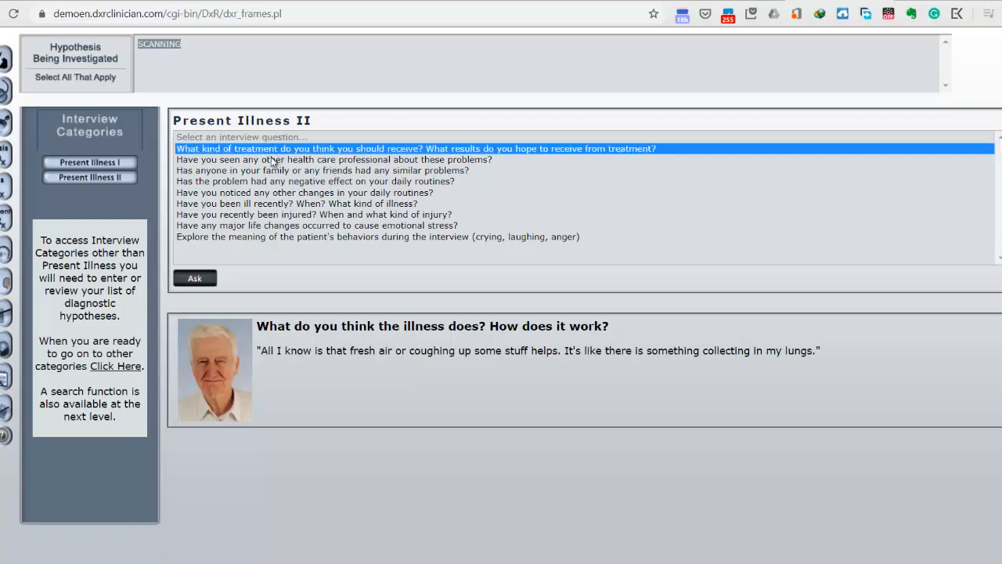
left_click(196, 282)
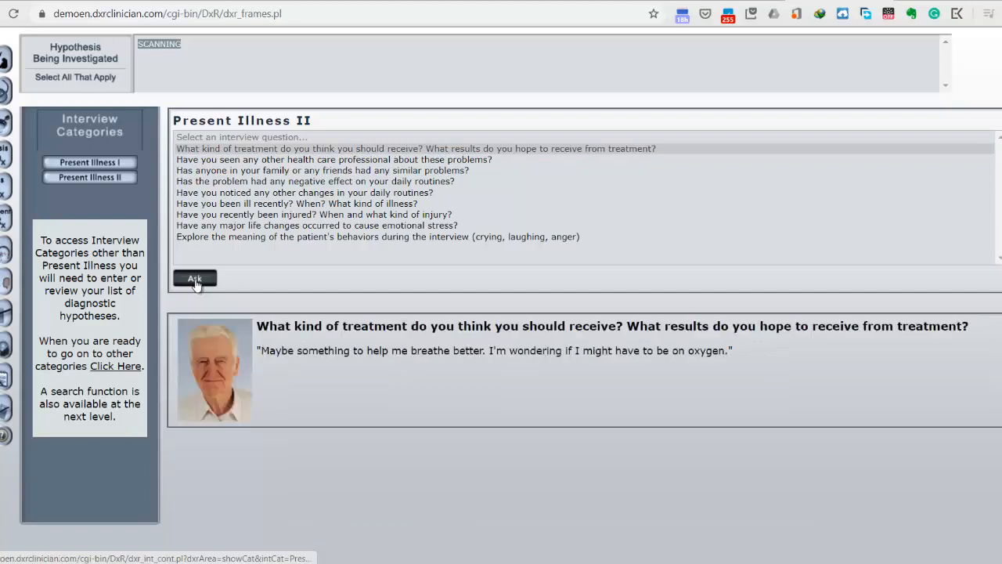
left_click(425, 160)
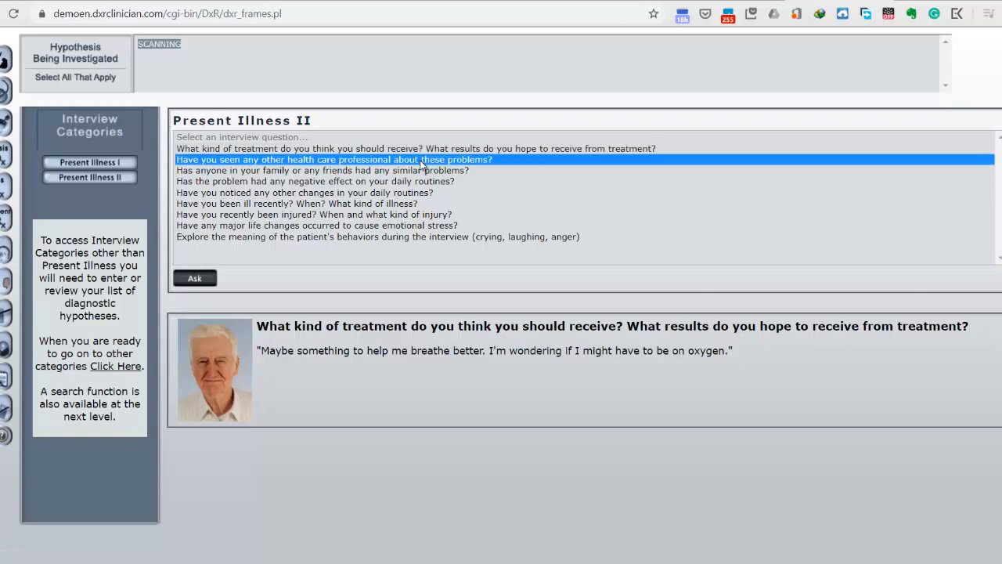
left_click(197, 281)
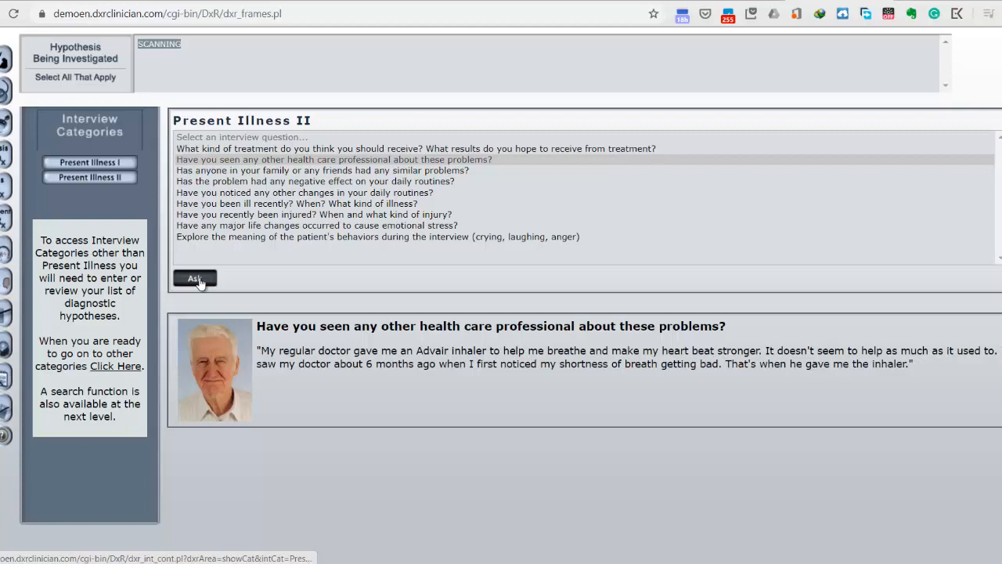
- Ask about similar problems in family or friends and changes to his daily routines
left_click(306, 170)
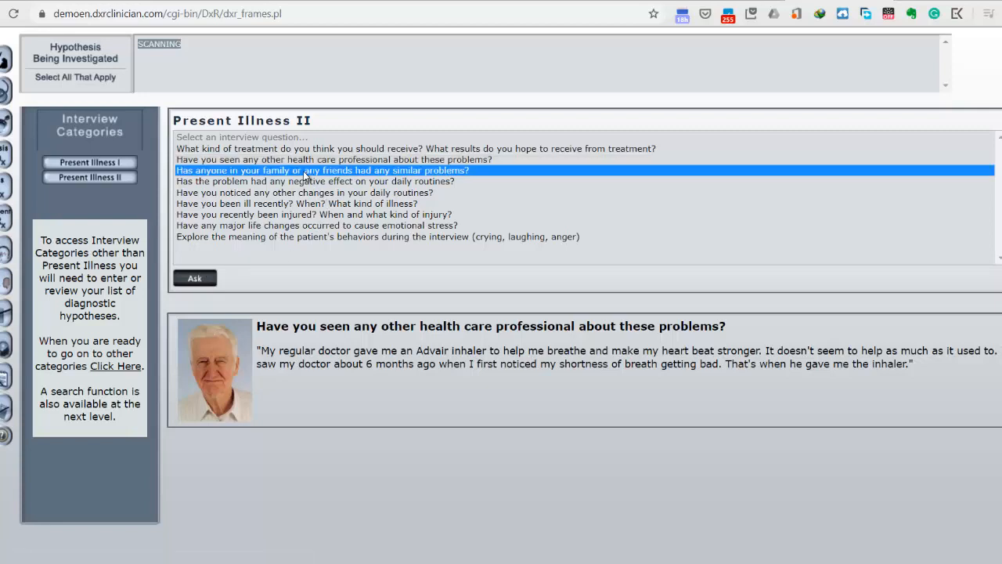
left_click(195, 278)
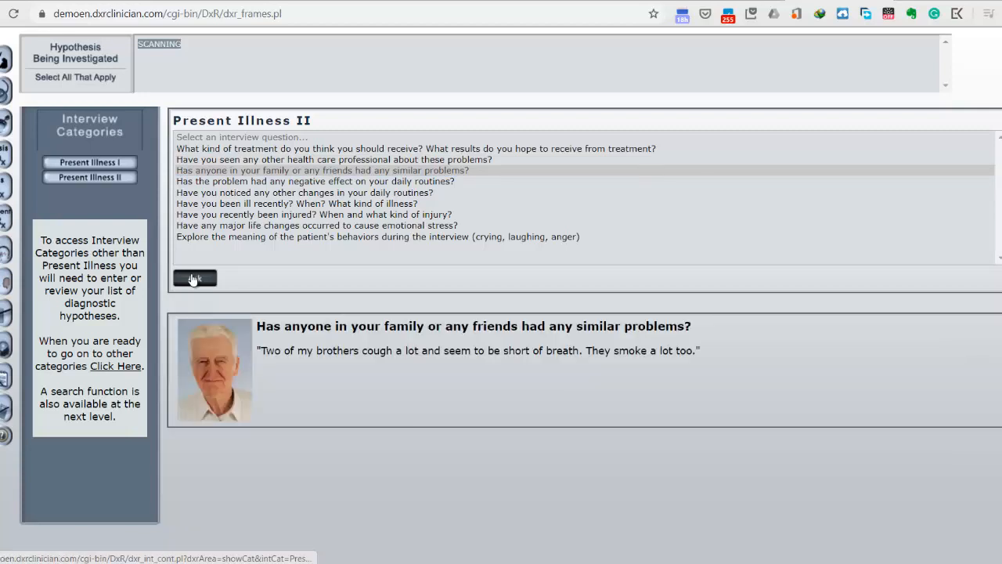
left_click(300, 182)
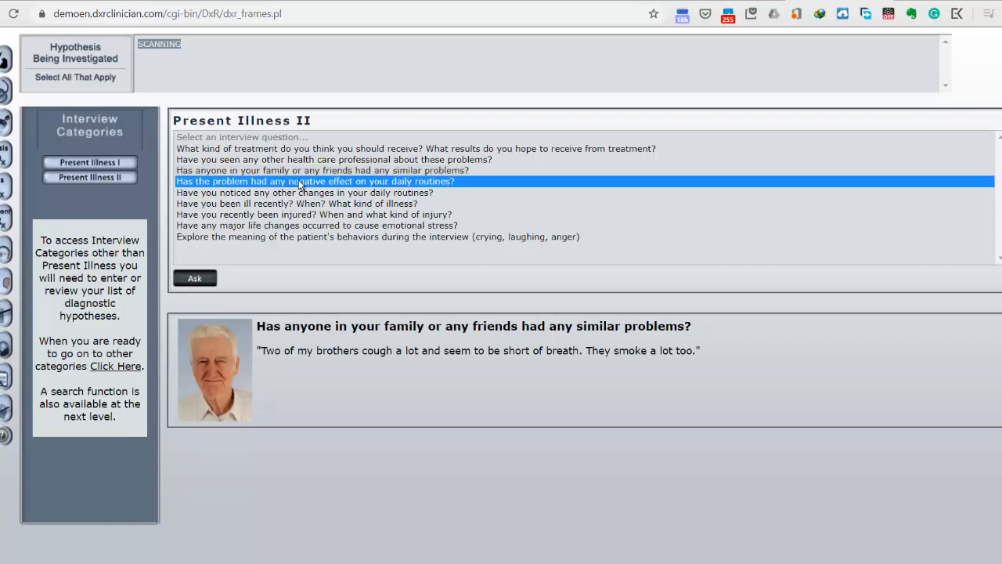
left_click(197, 281)
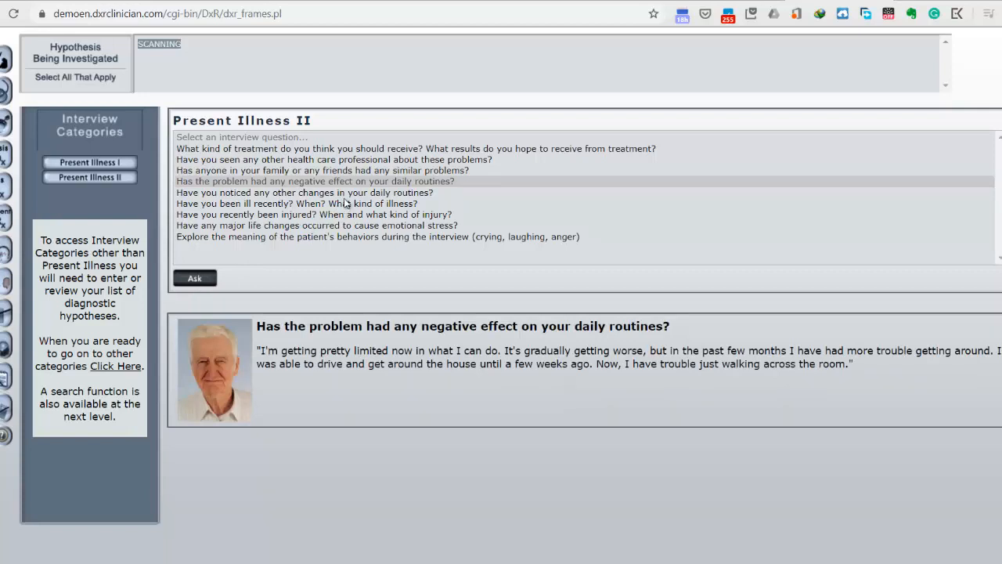
left_click(351, 193)
left_click(196, 281)
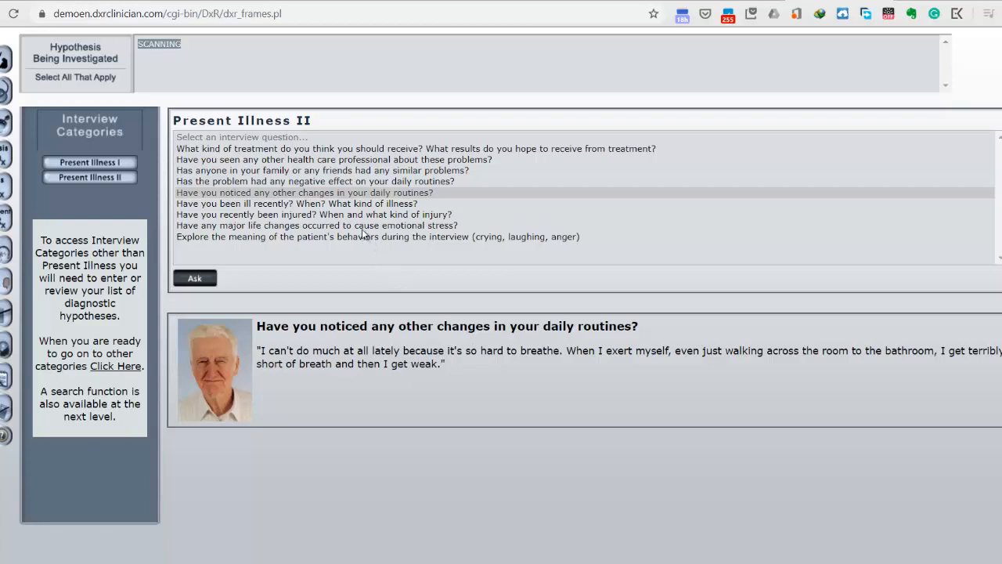
- Ask about recent illness, recent injuries, and life changes causing emotional stress
left_click(357, 205)
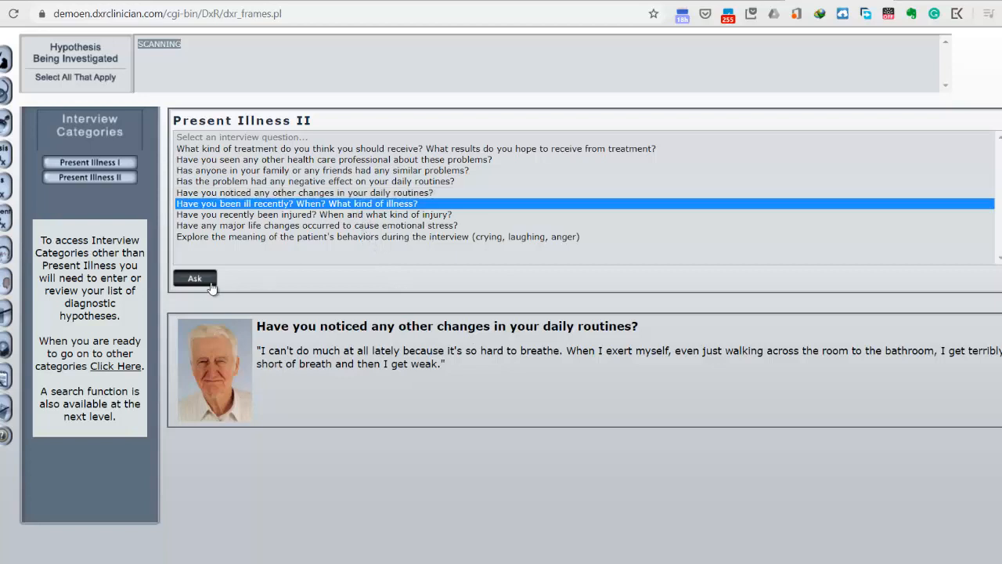
left_click(190, 282)
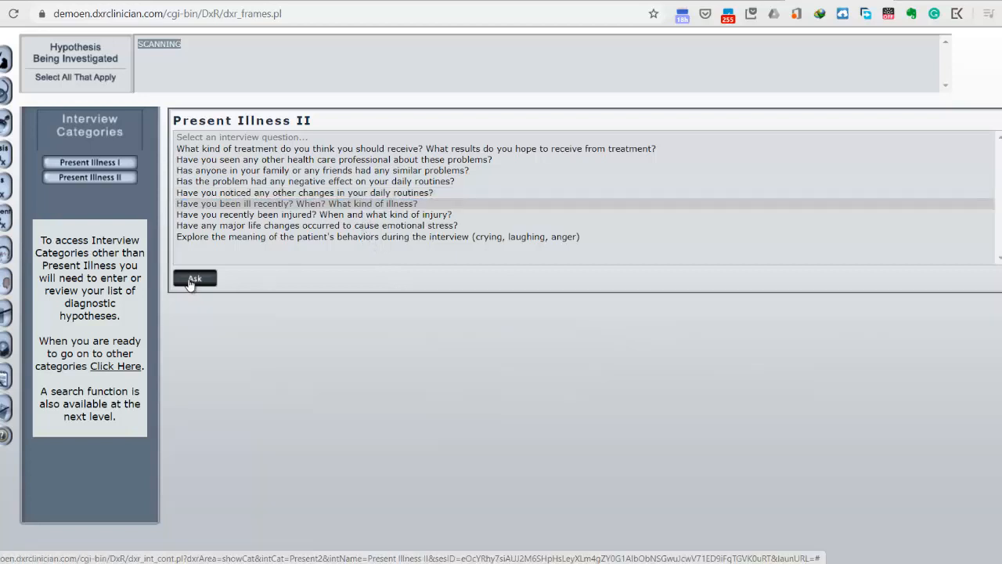
left_click(242, 215)
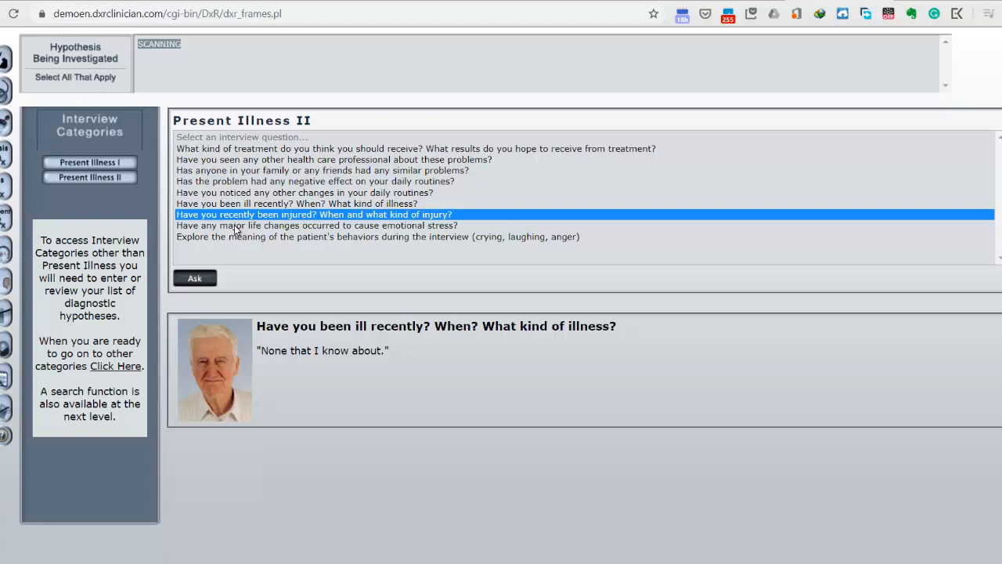
left_click(195, 287)
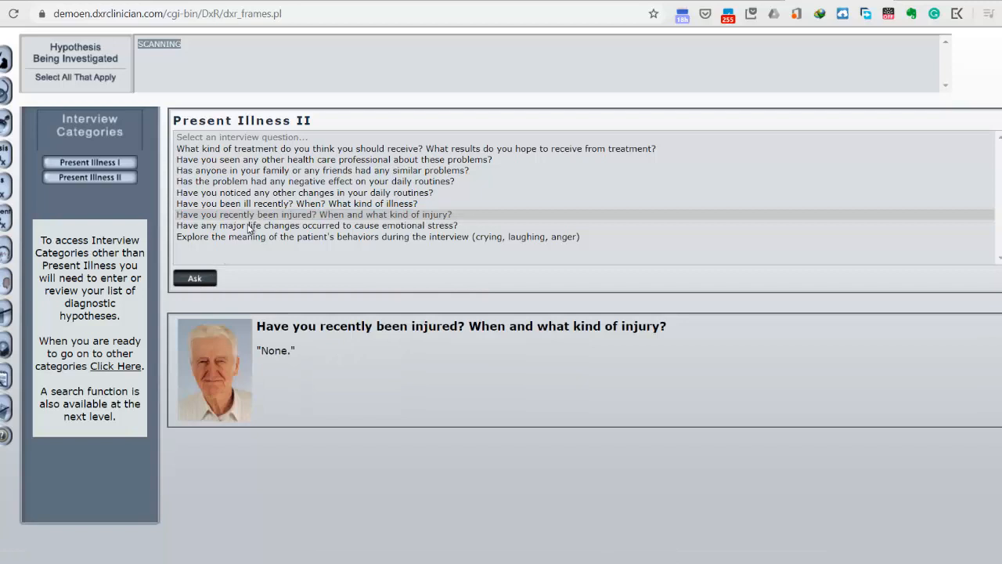
left_click(249, 225)
left_click(201, 287)
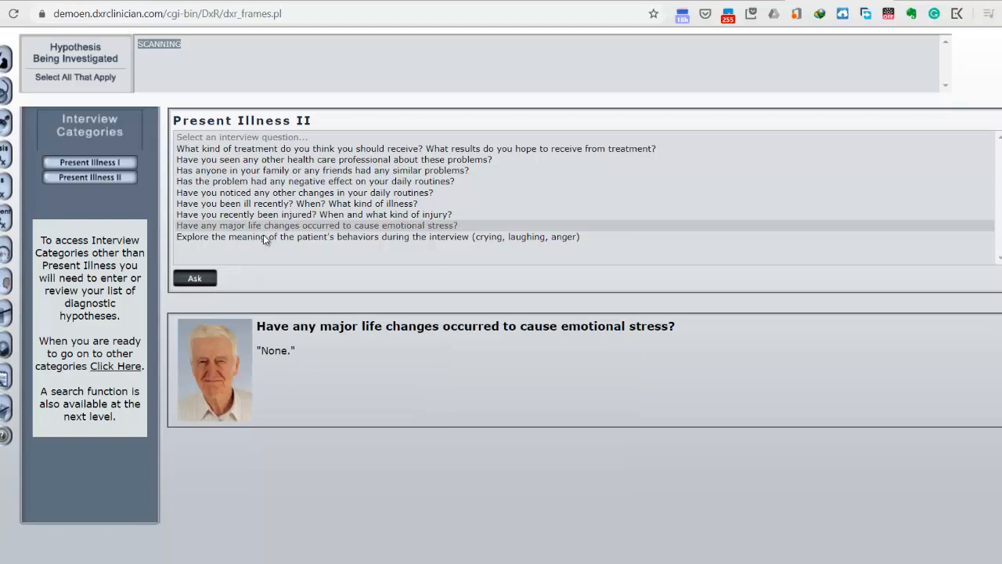
- Ask him to explain his behaviours, then move on to the hypothesis list
left_click(263, 237)
left_click(196, 280)
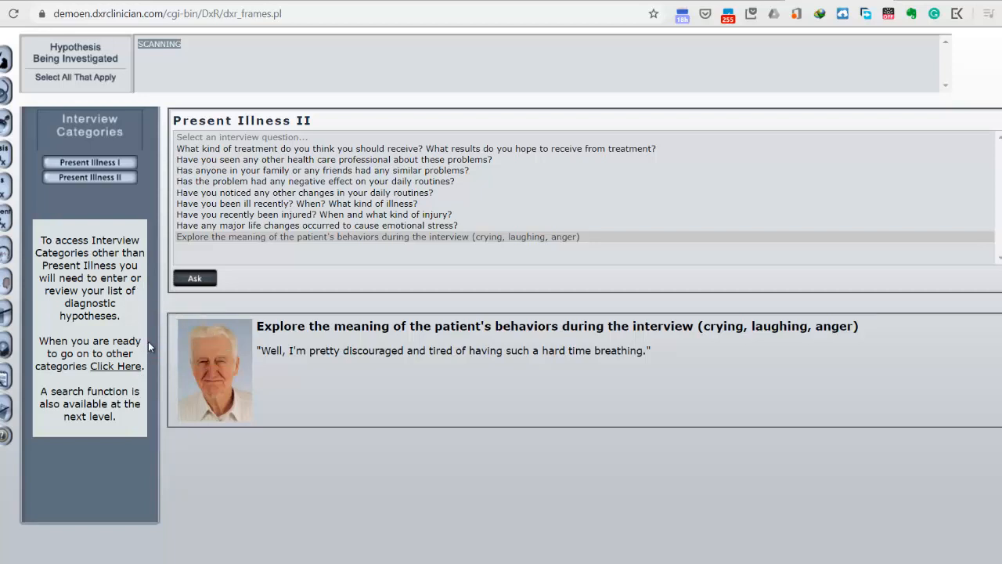
left_click(112, 372)
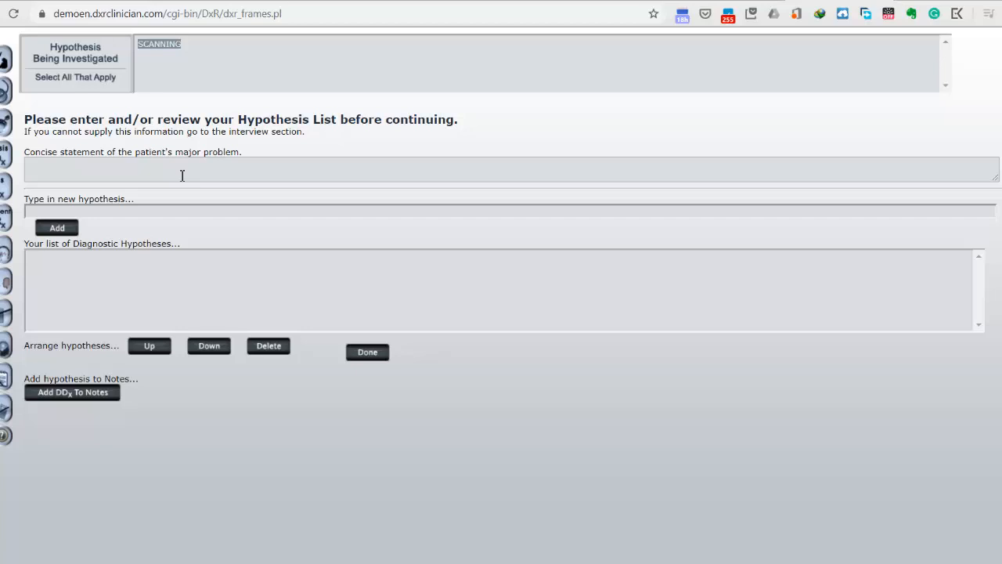
- Write the problem statement: dyspnea worsened by activity, might be related to smoking, and progressive
type("Patient has dyspnea that ge")
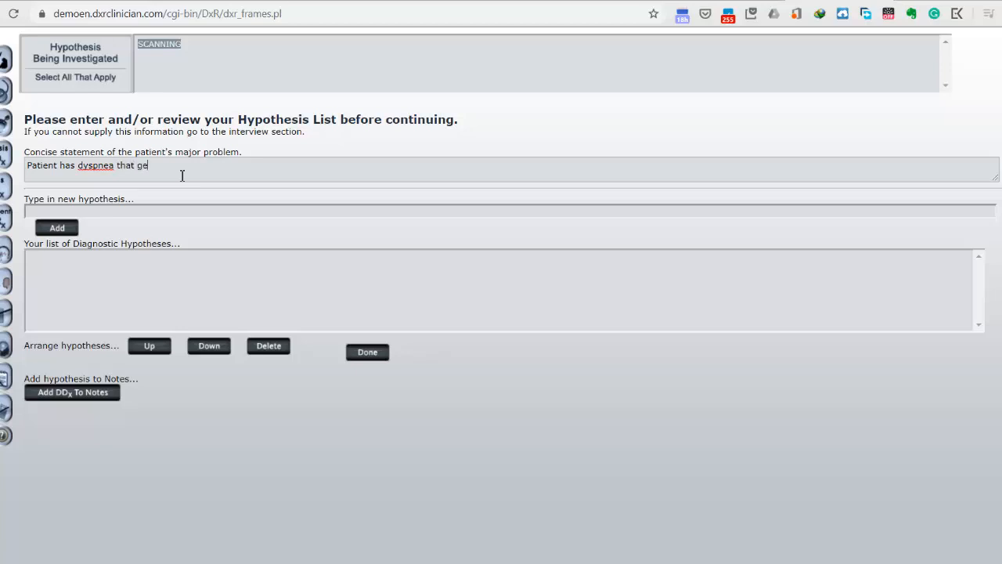
type("ts worsen by activity, has been related t")
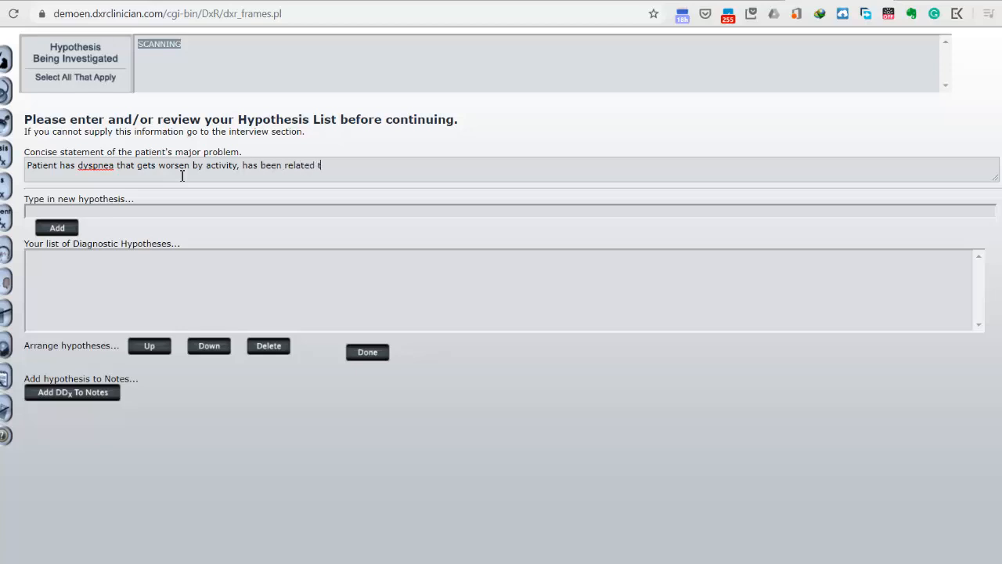
type("o smoking, and progressively")
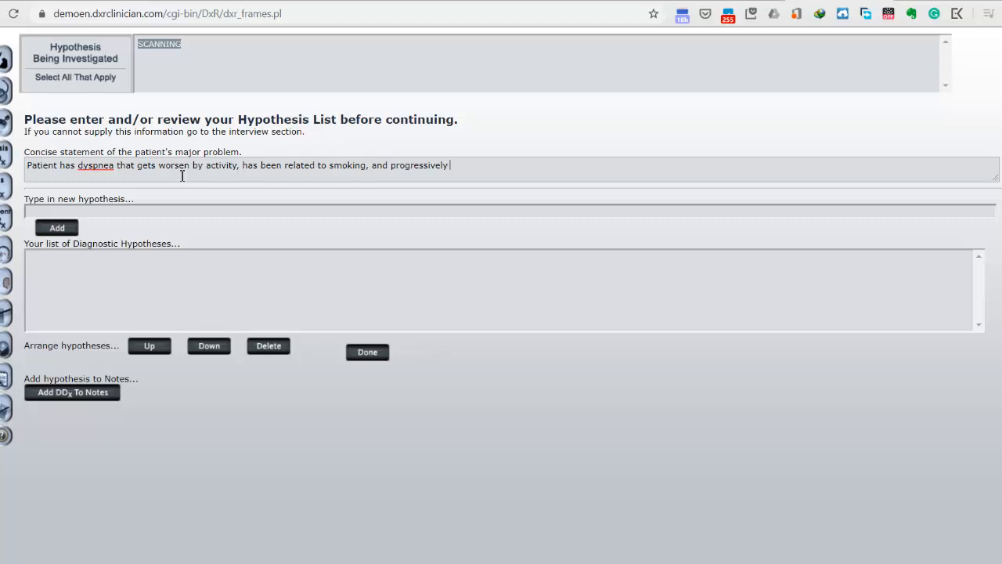
key("BackSpace")
key("BackSpace")
key("ctrl+Left")
key("ctrl+Left")
key("ctrl+Left")
key("ctrl+Left")
key("ctrl+shift+Right")
key("ctrl+shift+Right")
type("might ")
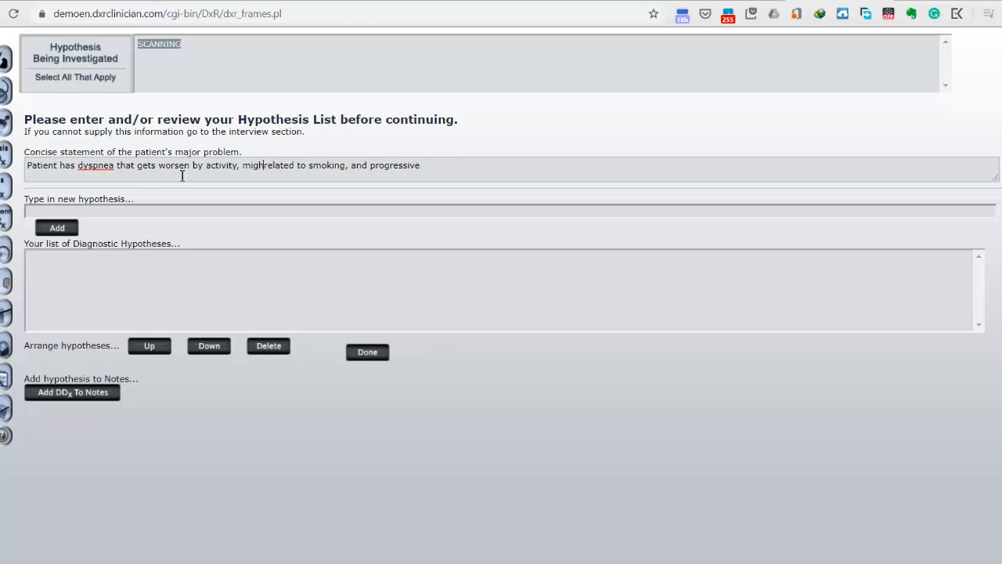
type("be")
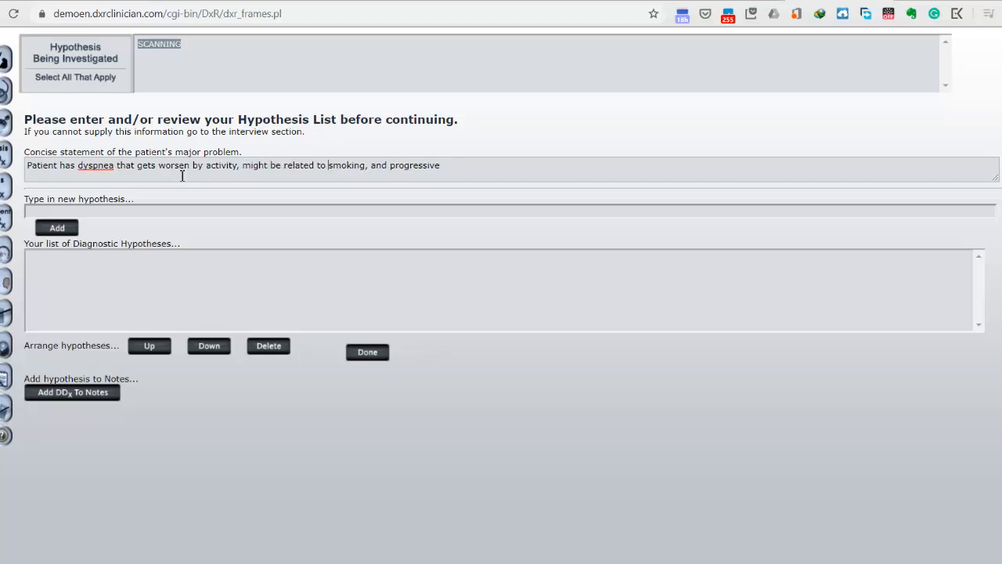
key("End")
- Add progression over 5-6 years or more, past relief with an Advair inhaler, and recent worsening
type("in these past 5-6 years or more. Late")
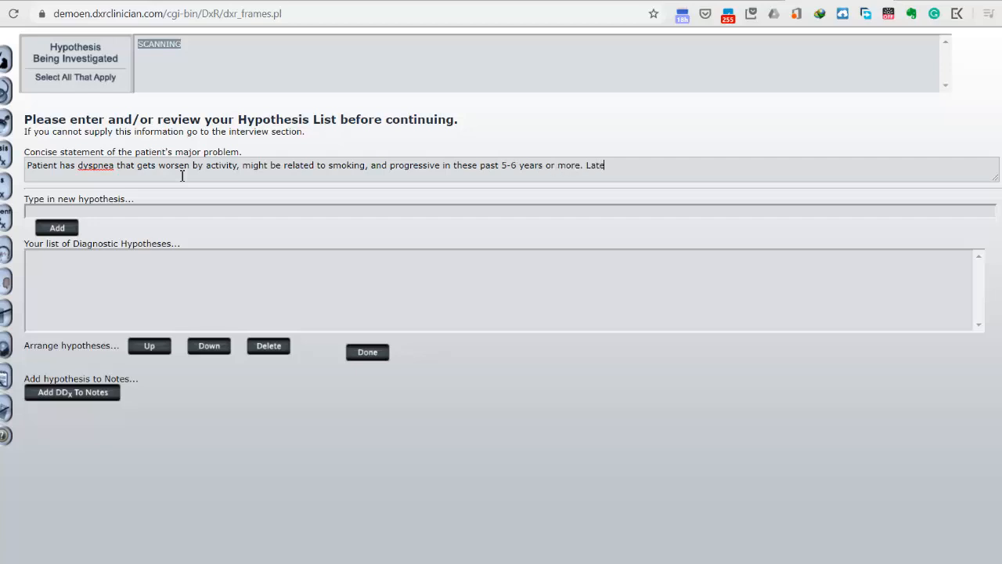
type("r, his comp")
key("ctrl+Left")
key("ctrl+Left")
type("He felt better ")
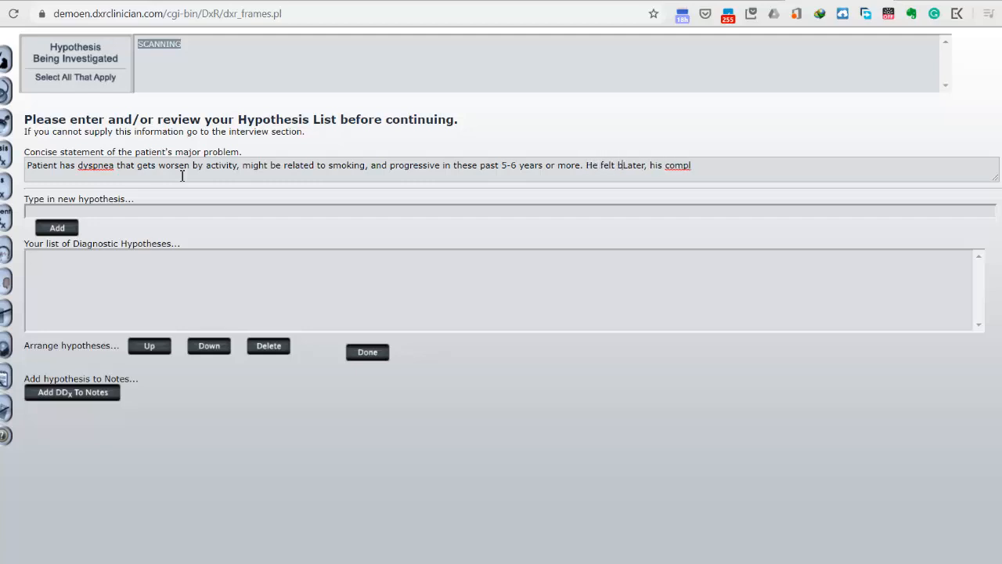
type("using Advaid")
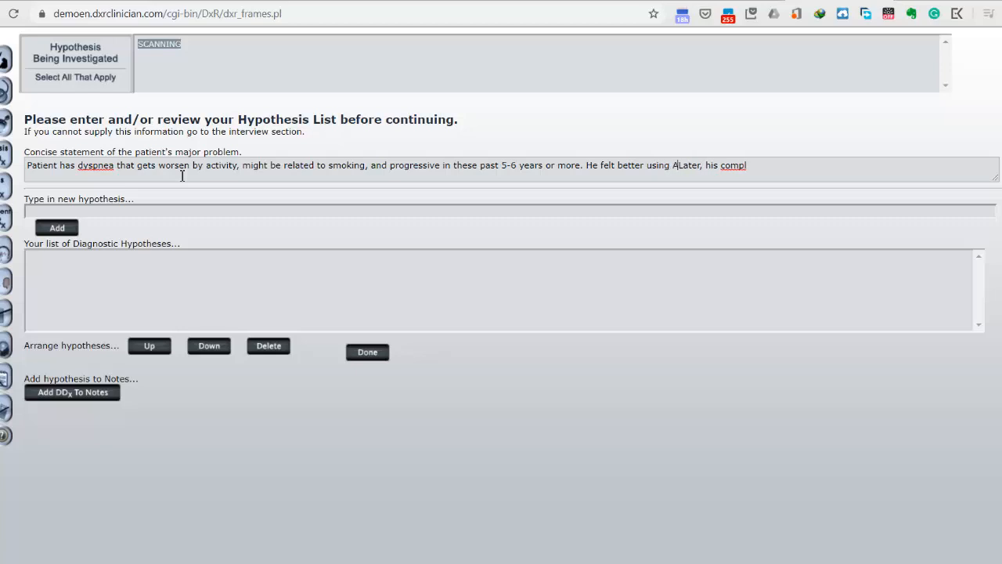
key("BackSpace")
type("r in")
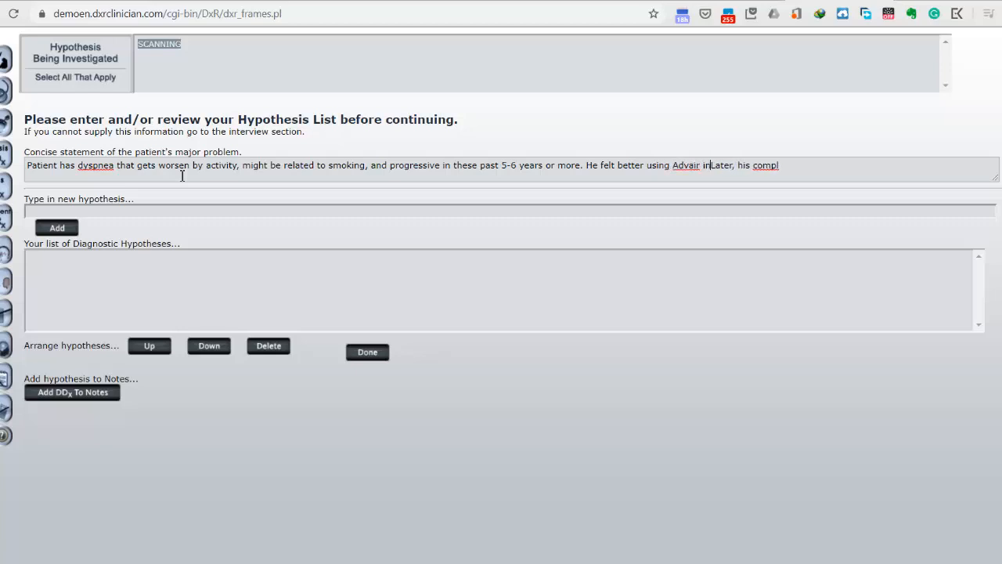
type("haler before, ")
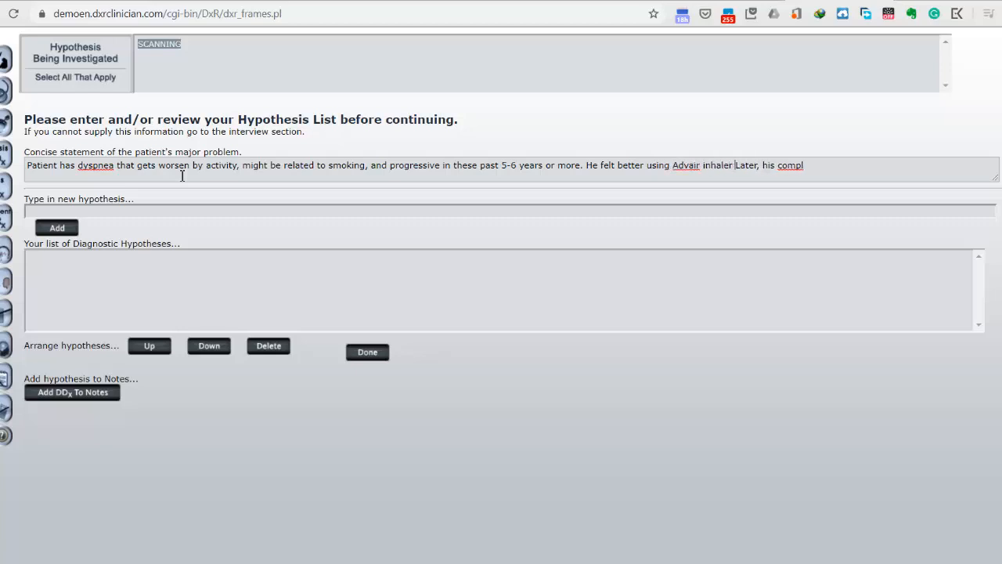
type("but")
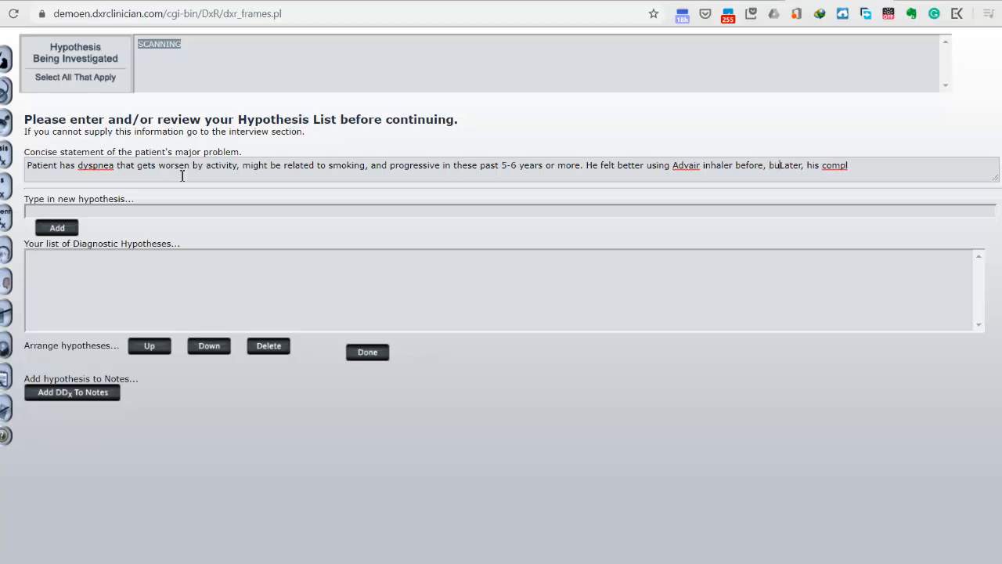
type("lately")
key("BackSpace")
key("BackSpace")
key("BackSpace")
key("BackSpace")
key("BackSpace")
type("prog")
key("BackSpace")
type("blem g")
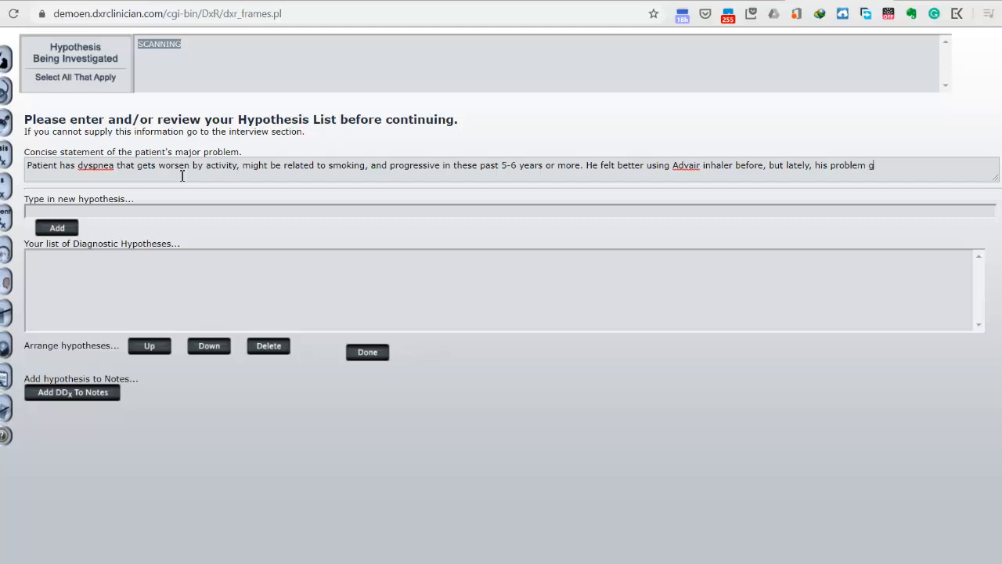
type("et worse")
- Add Asthma, COPD and Pneumonia to the hypothesis list
type("Asthm")
type("a")
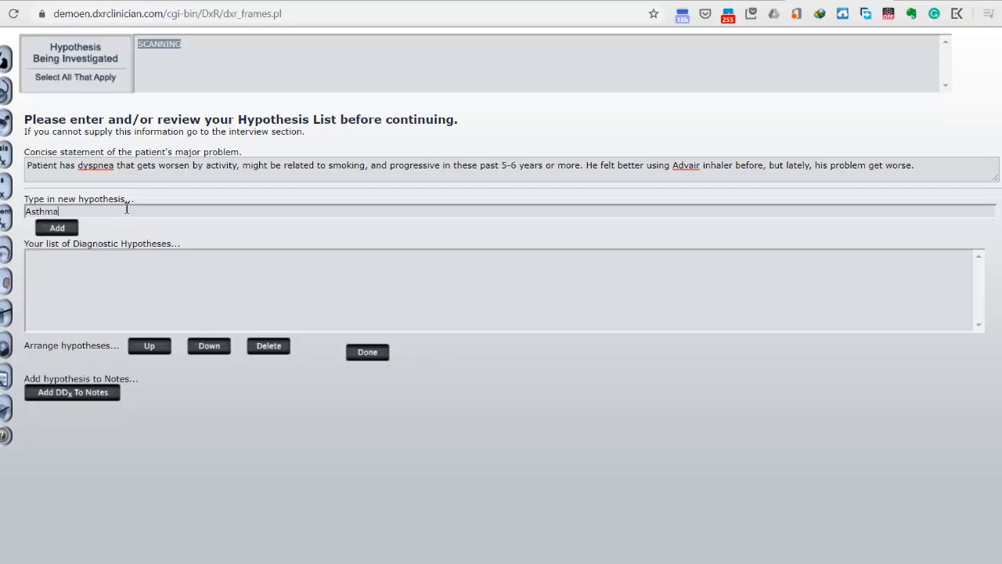
left_click(69, 234)
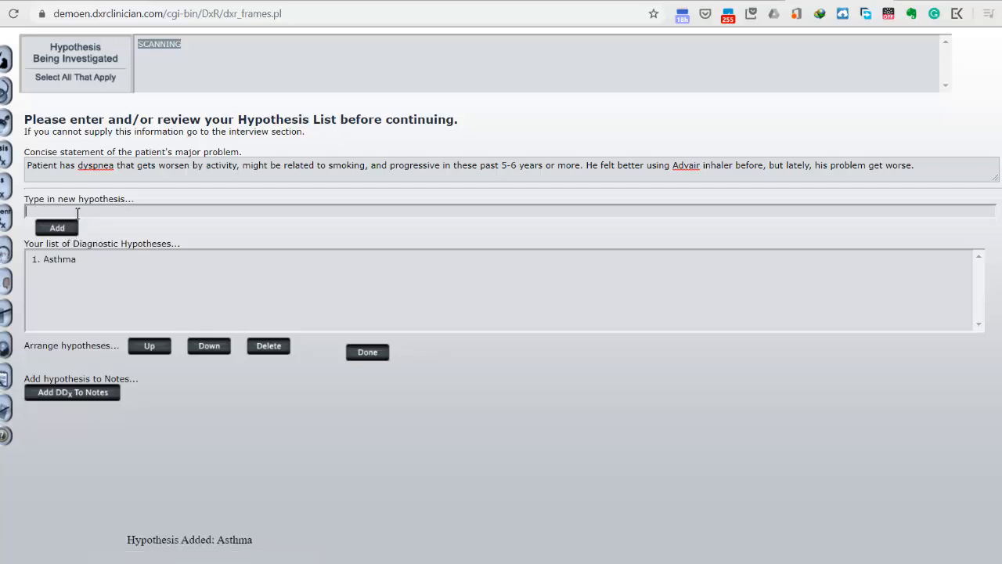
type("COPD")
left_click(52, 232)
left_click(59, 211)
type("Pneumonia")
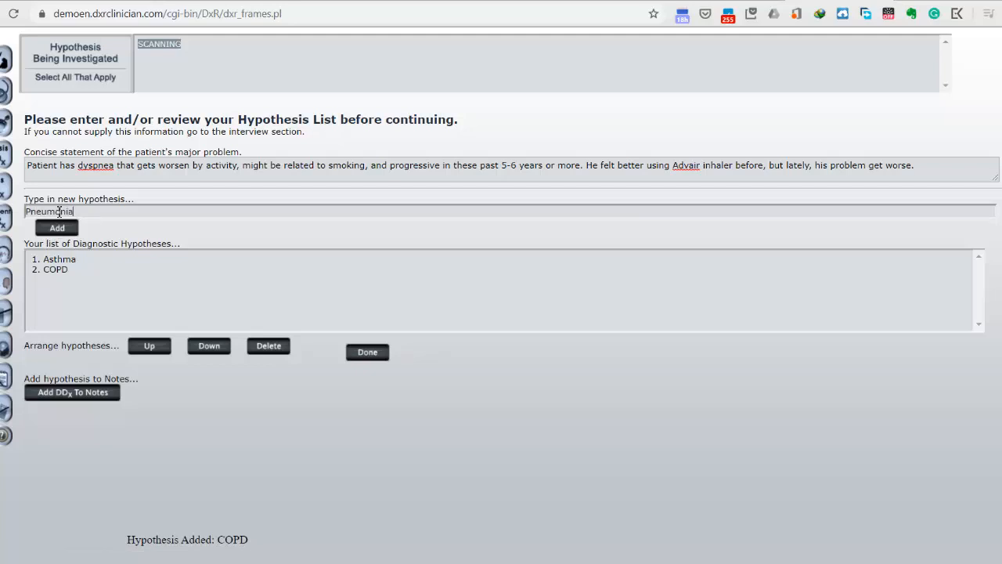
left_click(61, 232)
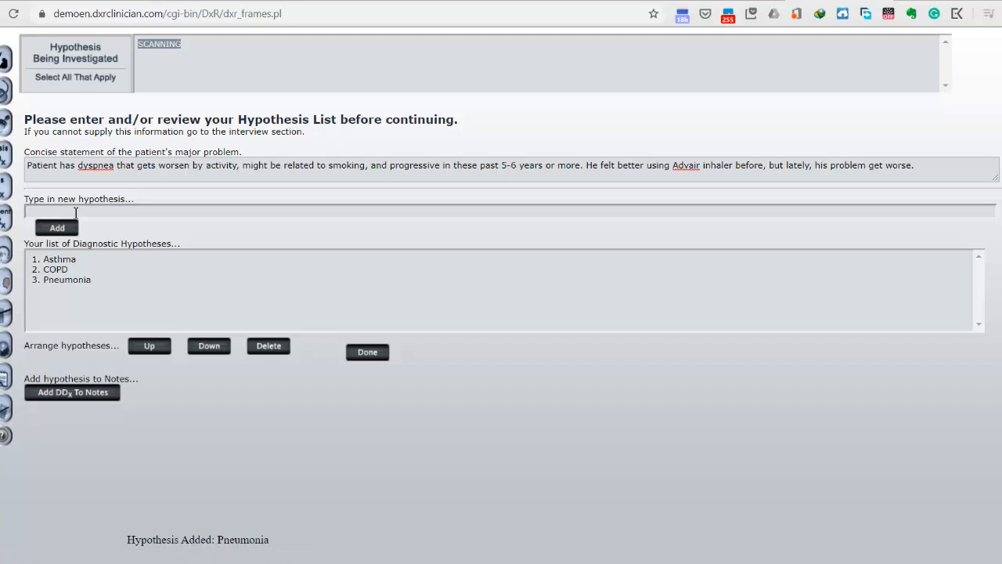
- Add Congestive Heart Failure, Chronic Kidney Disease and Pleural Effusion to the hypothesis list
type("Congestive Heart Failure")
left_click(64, 231)
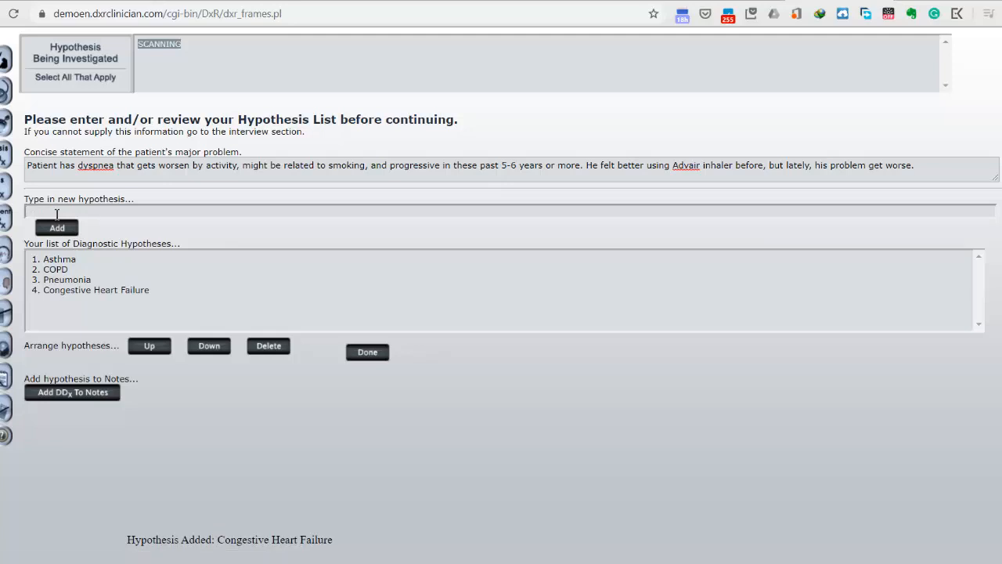
left_click(56, 211)
type("Chronic Kidney Disease")
left_click(61, 228)
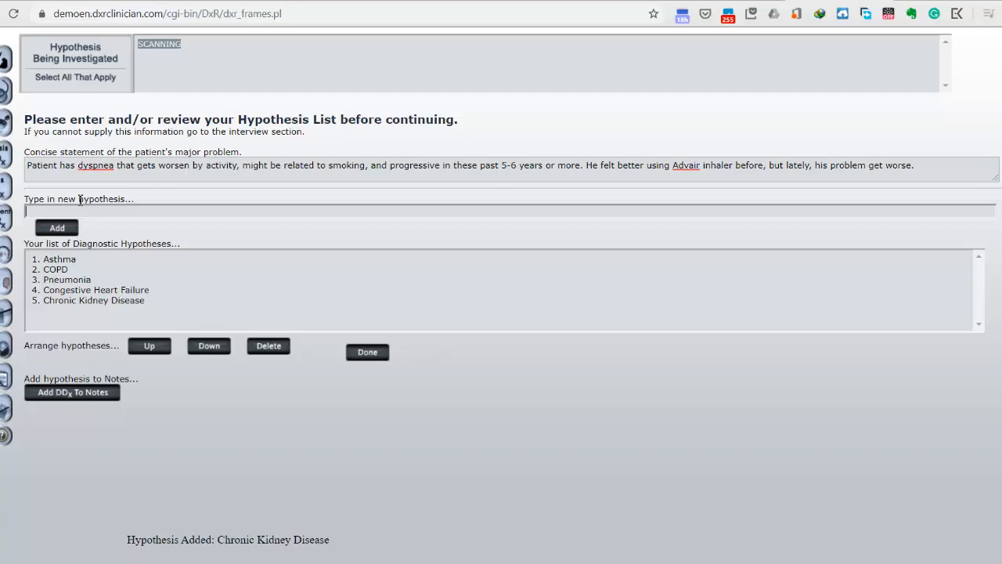
type("Pleural Effusion")
left_click(65, 233)
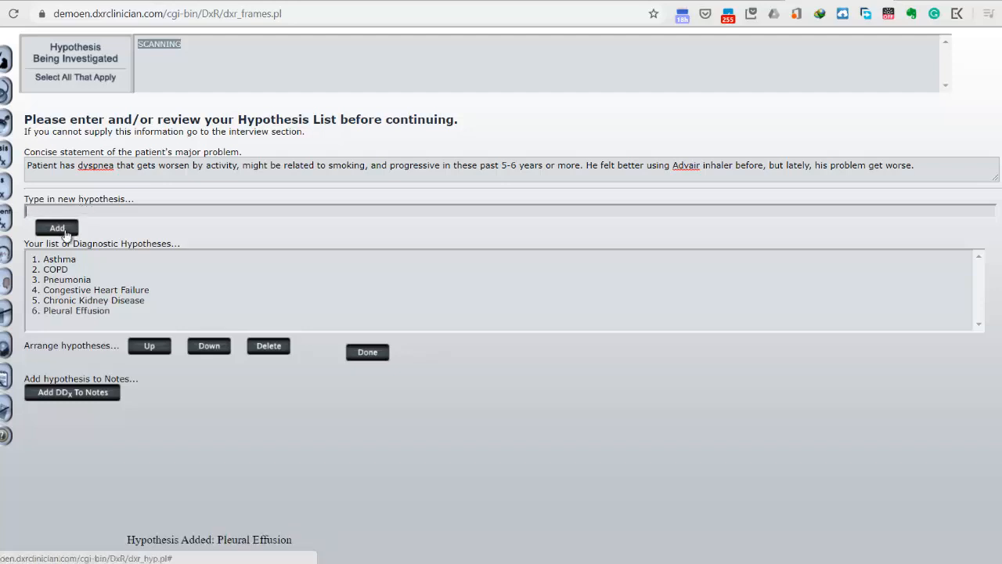
- Move Pneumonia up two places to the top of the hypothesis list
left_click(77, 281)
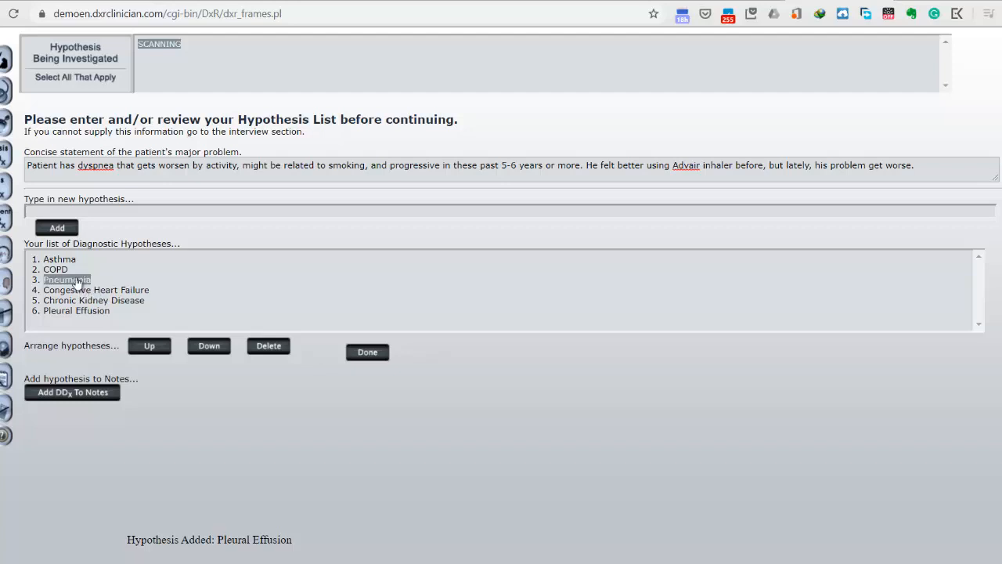
left_click(165, 351)
left_click(164, 352)
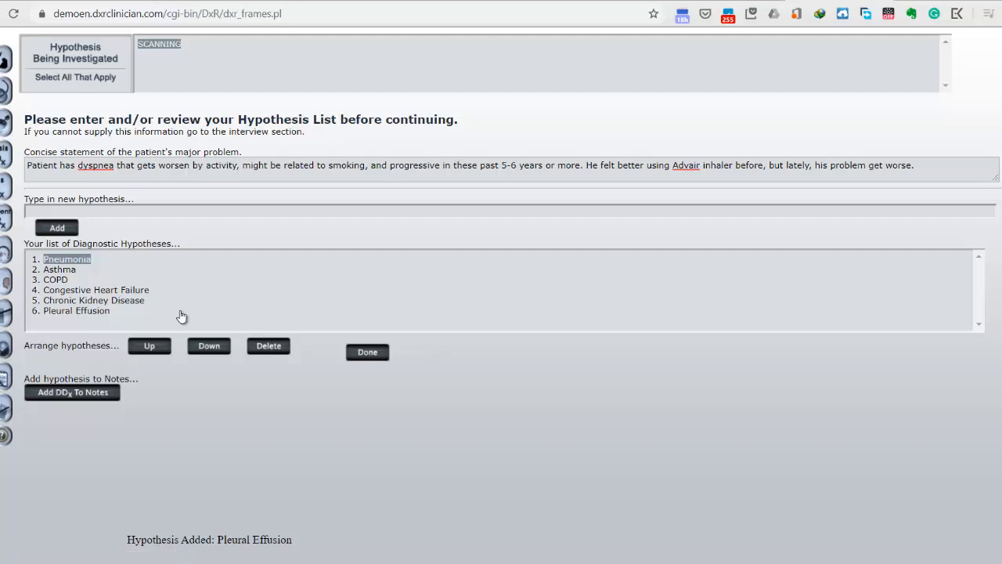
- Save the hypothesis list and proceed to the physical exam
left_click(367, 353)
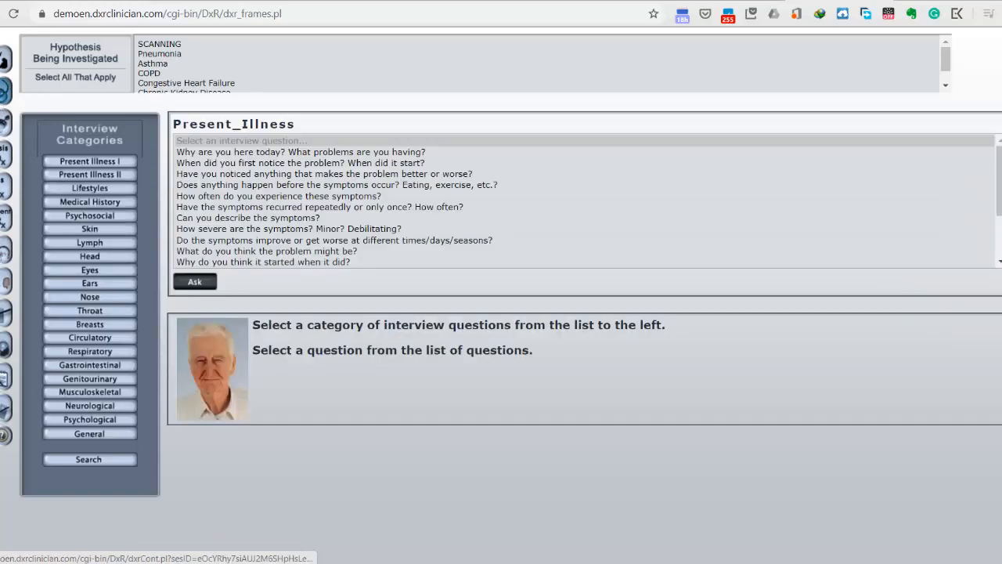
left_click(5, 90)
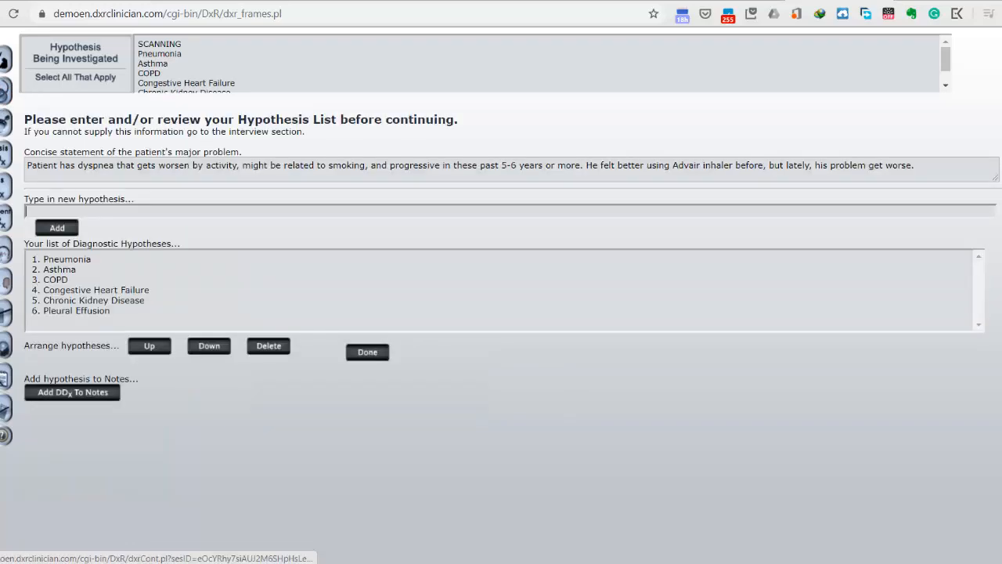
left_click(359, 354)
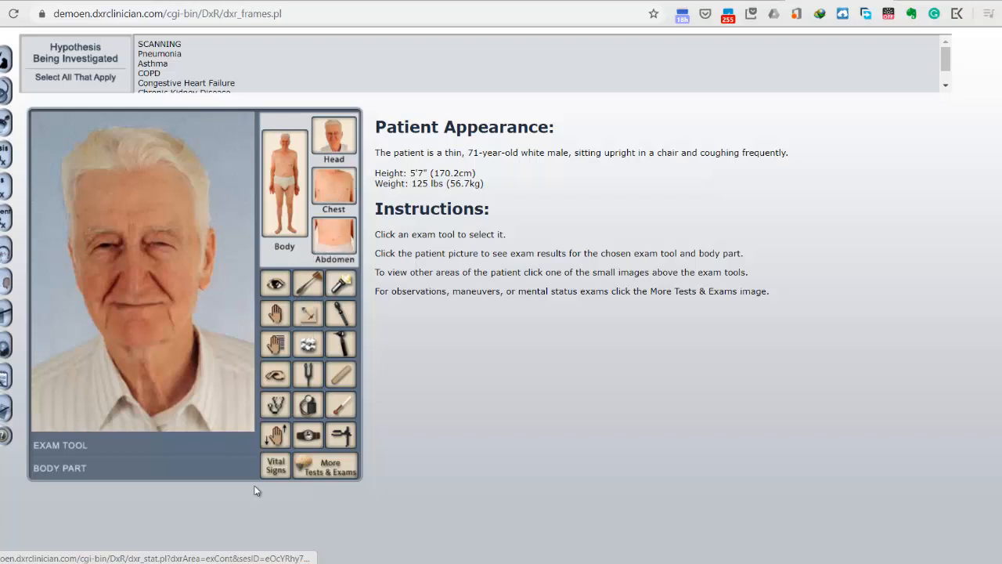
- Select Pneumonia, Asthma, COPD, CHF, CKD and Pleural Effusion as investigated, then show the vital signs
left_click(271, 469)
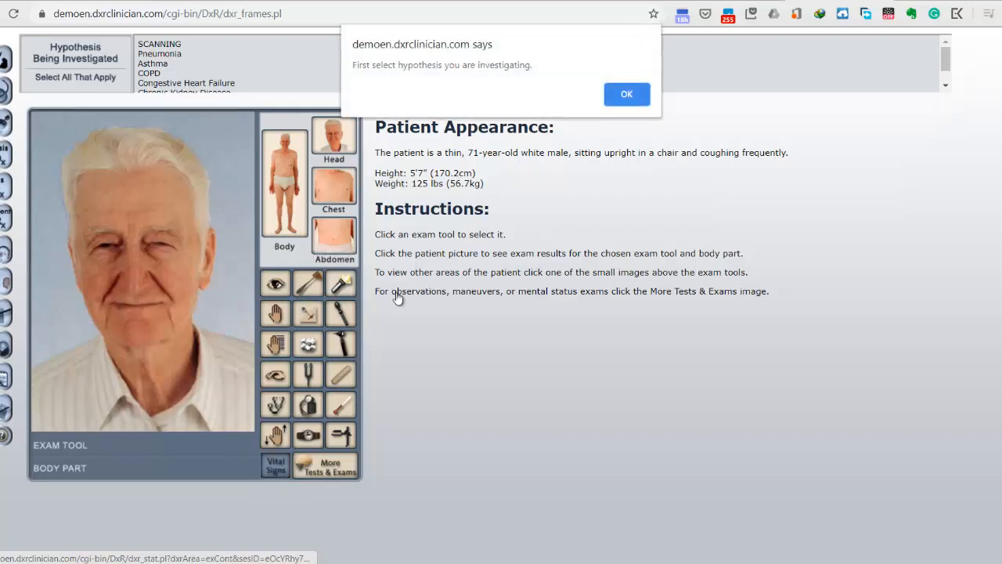
left_click(628, 93)
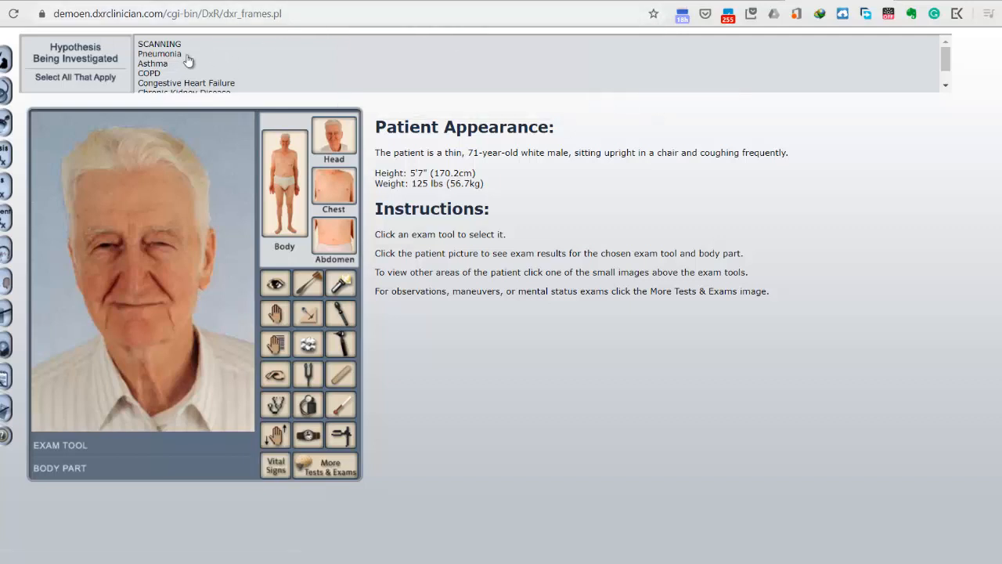
left_click(165, 54)
left_click(159, 64, "ctrl")
left_click(155, 74, "ctrl")
left_click(159, 83, "ctrl")
scroll(159, 87, "down", 1)
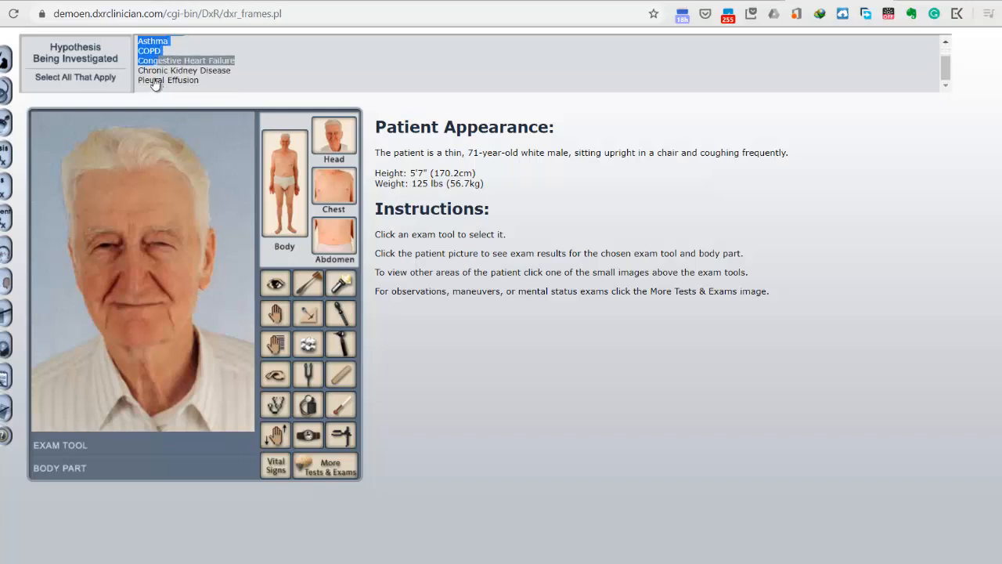
left_click(156, 72, "ctrl")
left_click(156, 80, "ctrl")
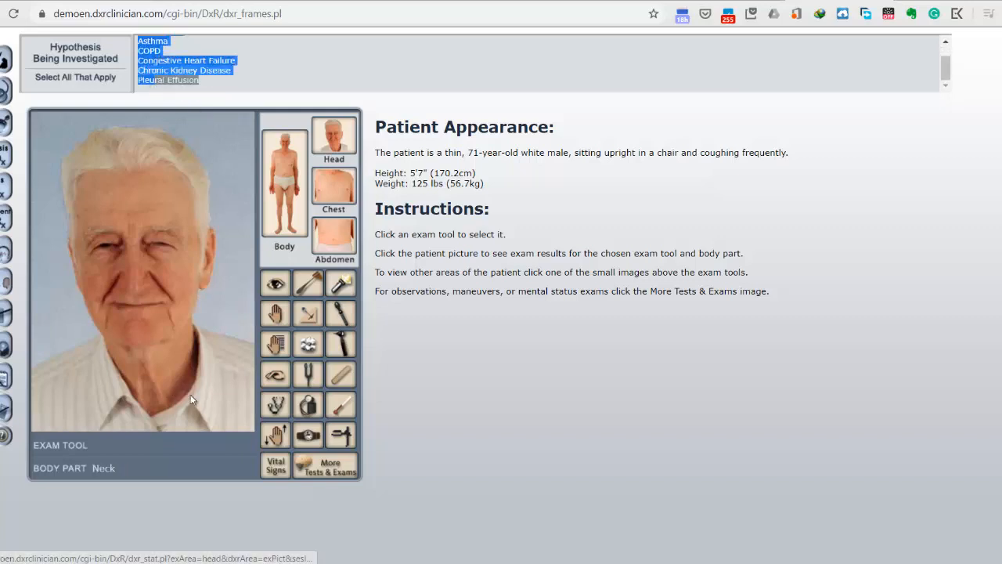
left_click(278, 470)
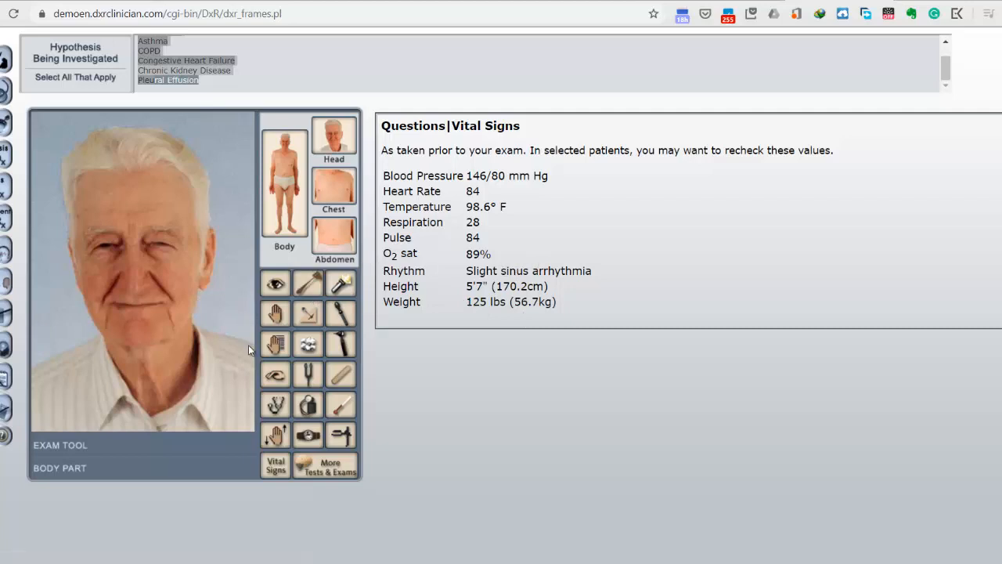
- Visually inspect the left and right sides of the patient's face
left_click(276, 287)
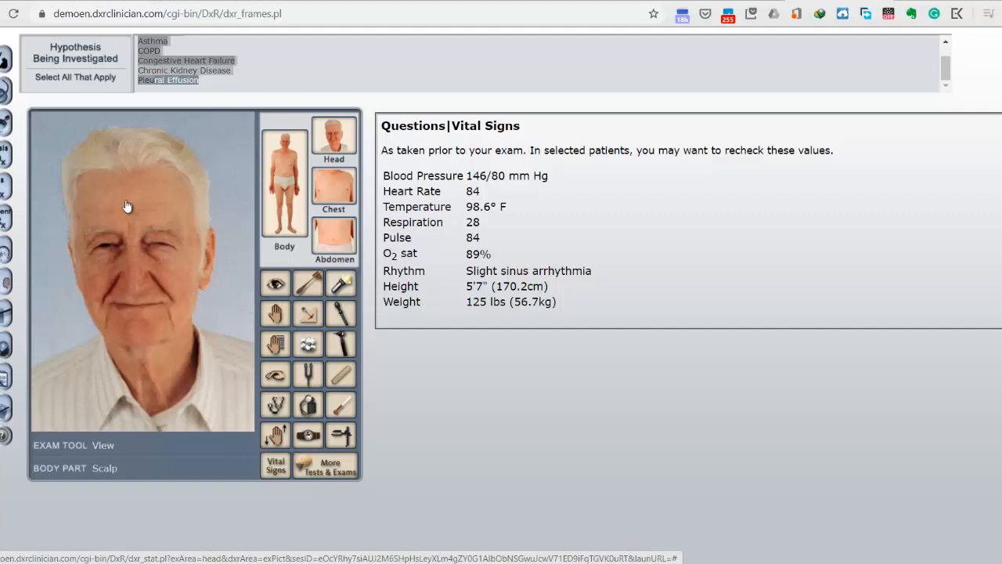
left_click(166, 282)
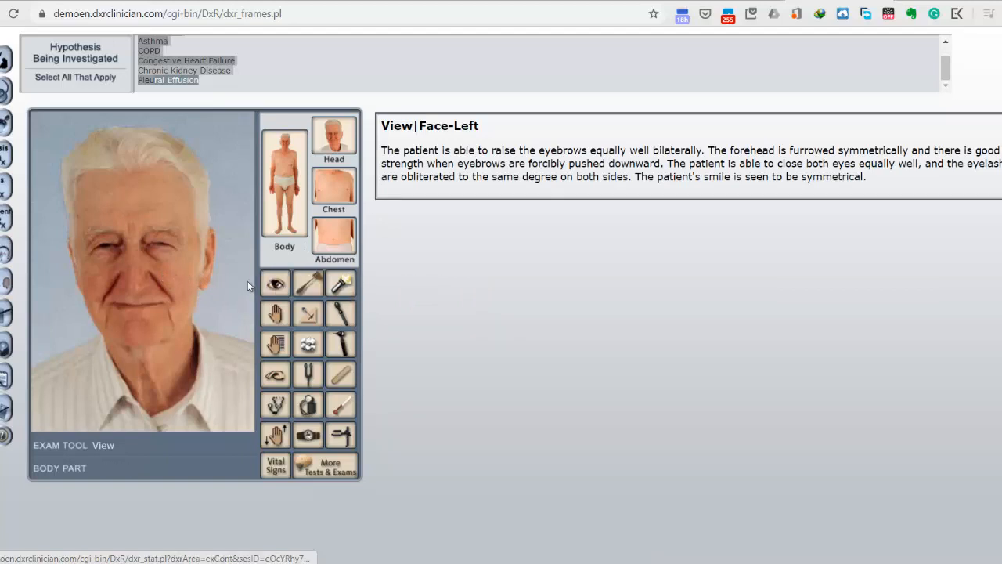
left_click(100, 274)
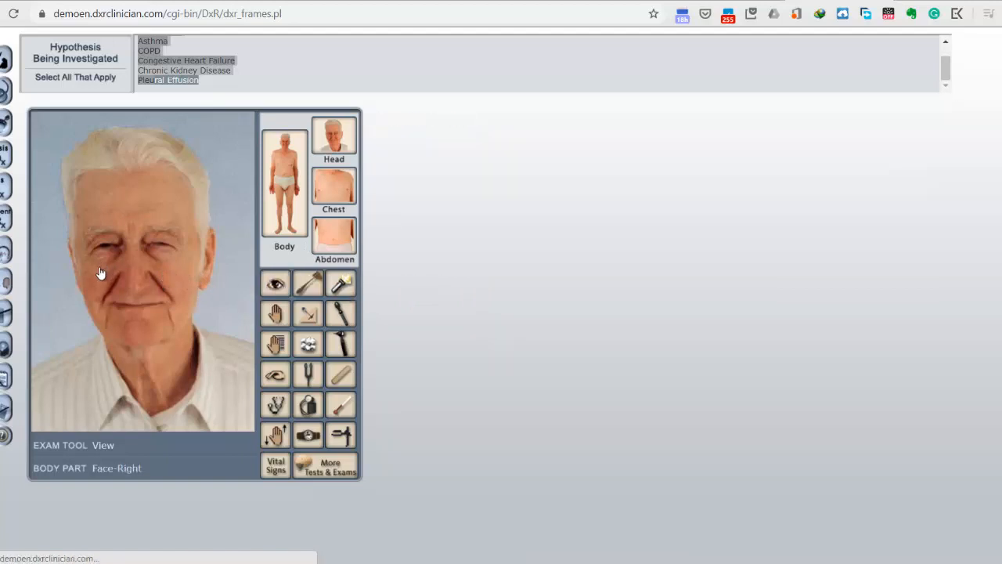
left_click(266, 194)
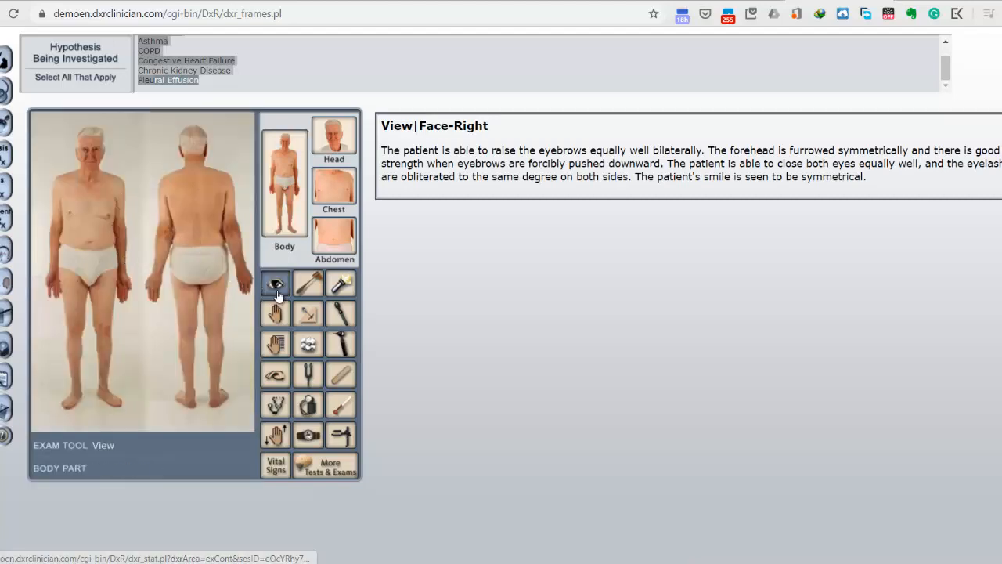
- Visually inspect the chest, spine, all four back quadrants and the abdomen
left_click(85, 210)
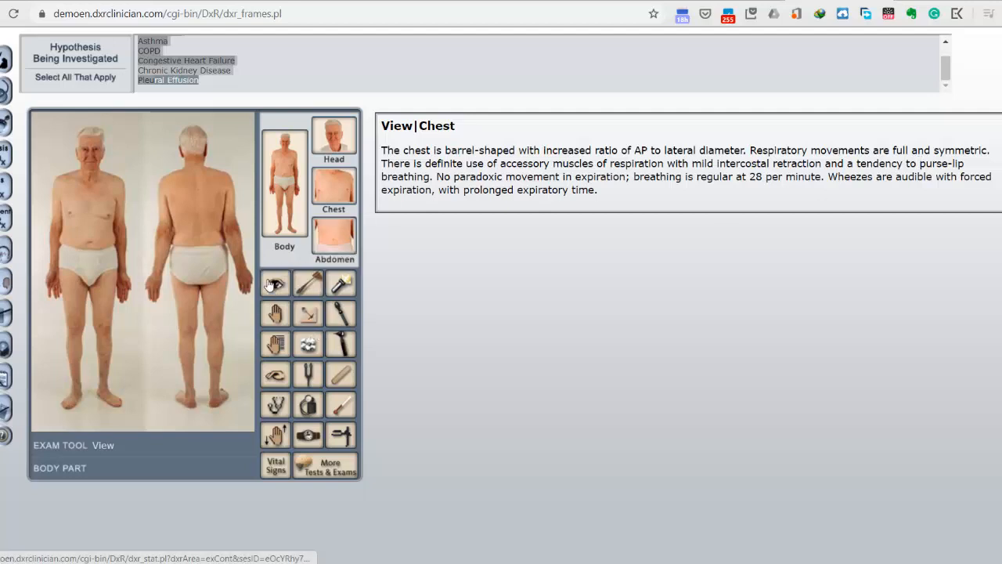
left_click(198, 195)
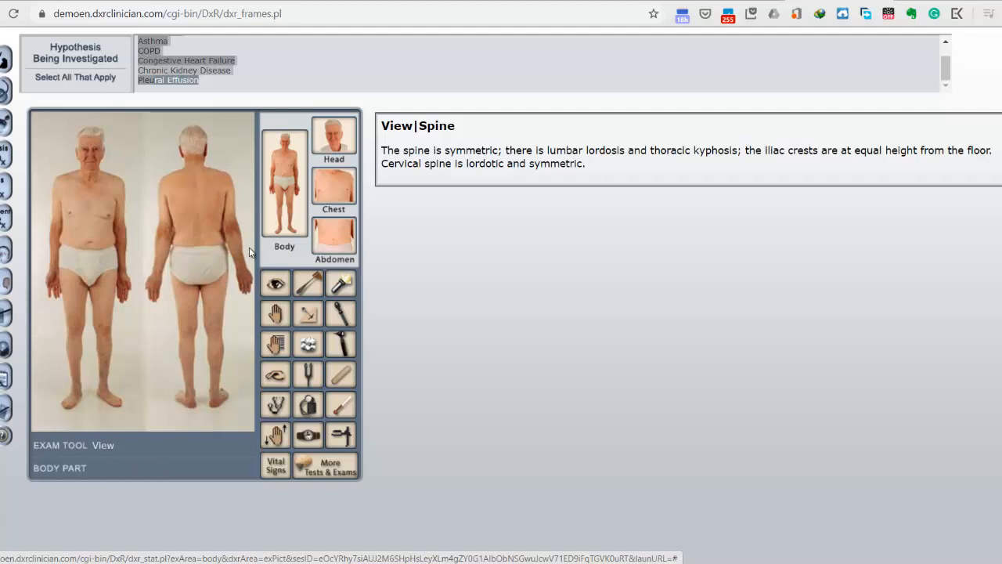
left_click(218, 196)
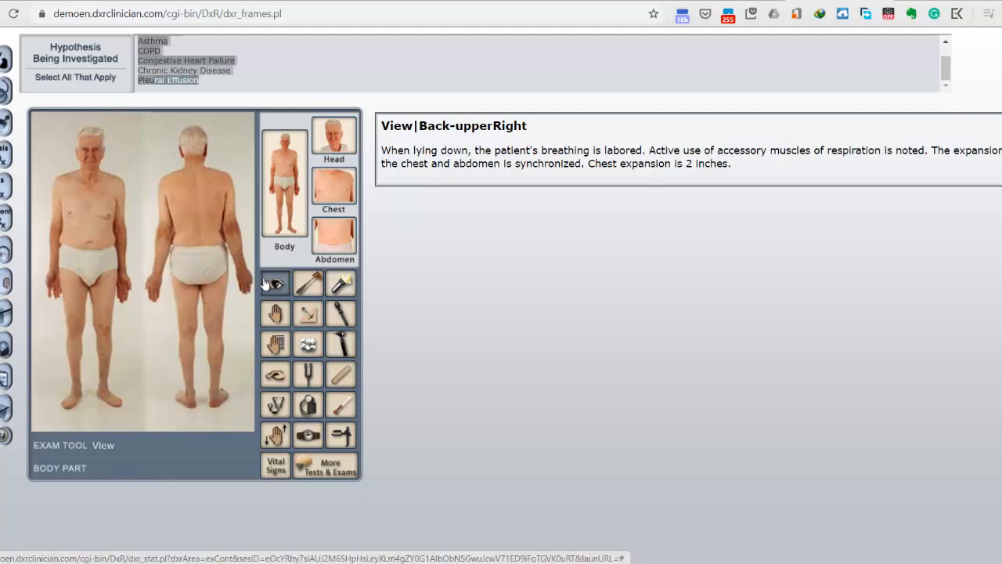
left_click(178, 191)
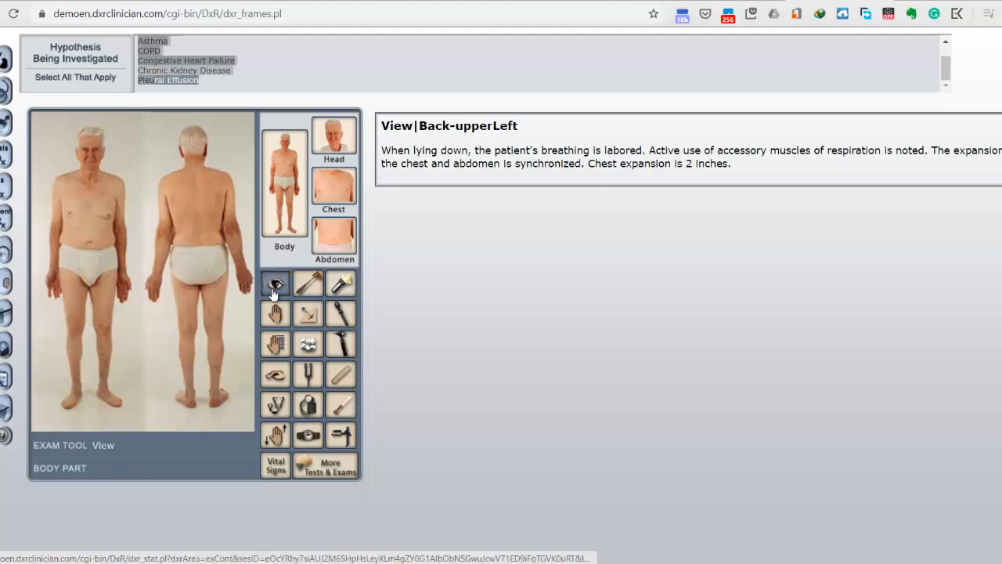
left_click(184, 231)
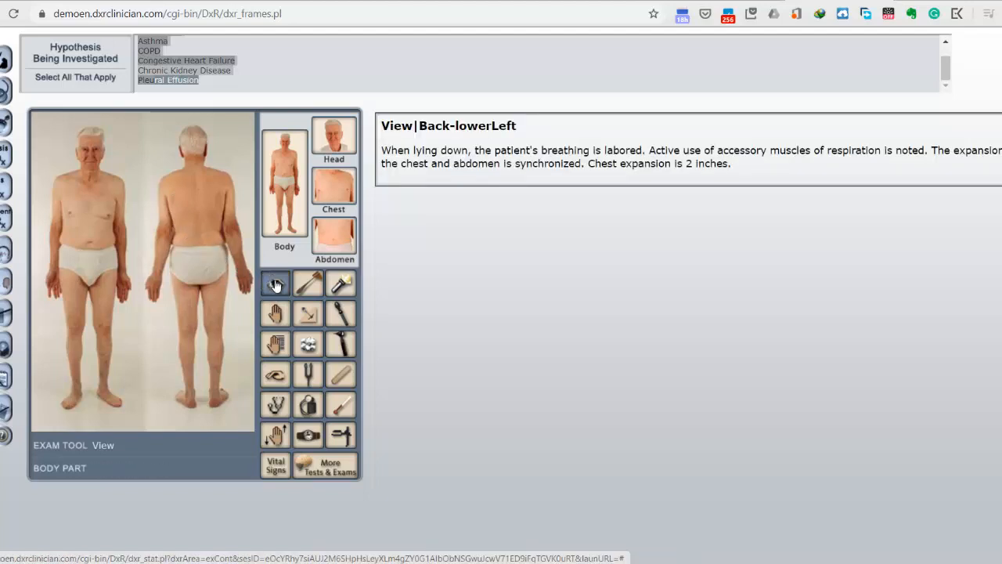
left_click(212, 234)
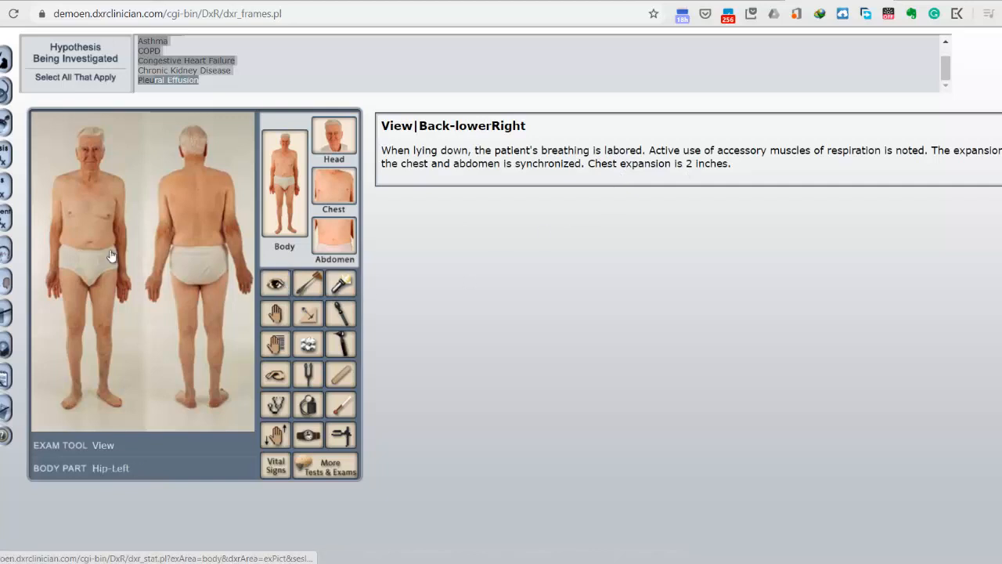
left_click(86, 239)
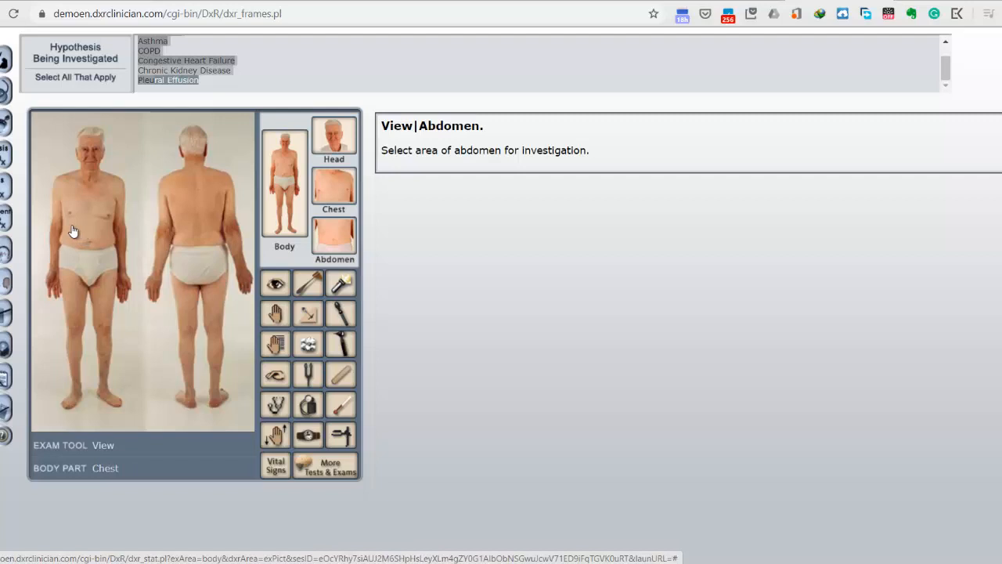
left_click(72, 231)
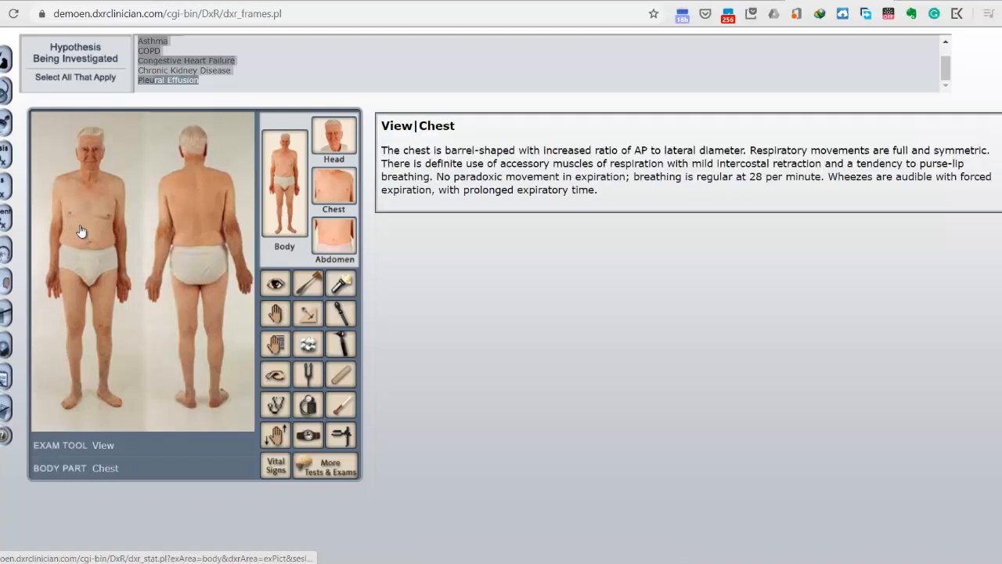
left_click(101, 246)
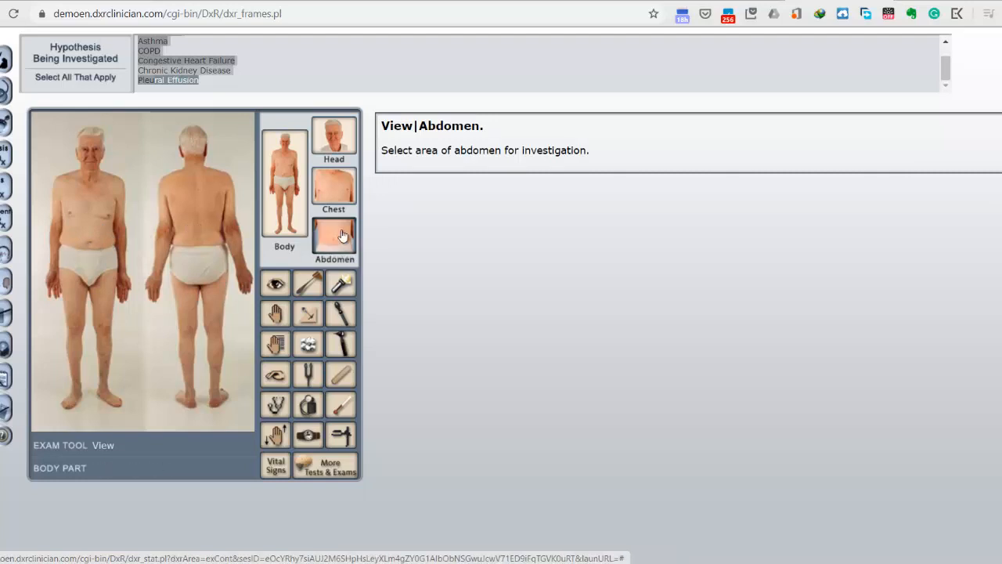
- Visually inspect the close-up chest and abdominal aorta area, then return to the chest picture
left_click(332, 196)
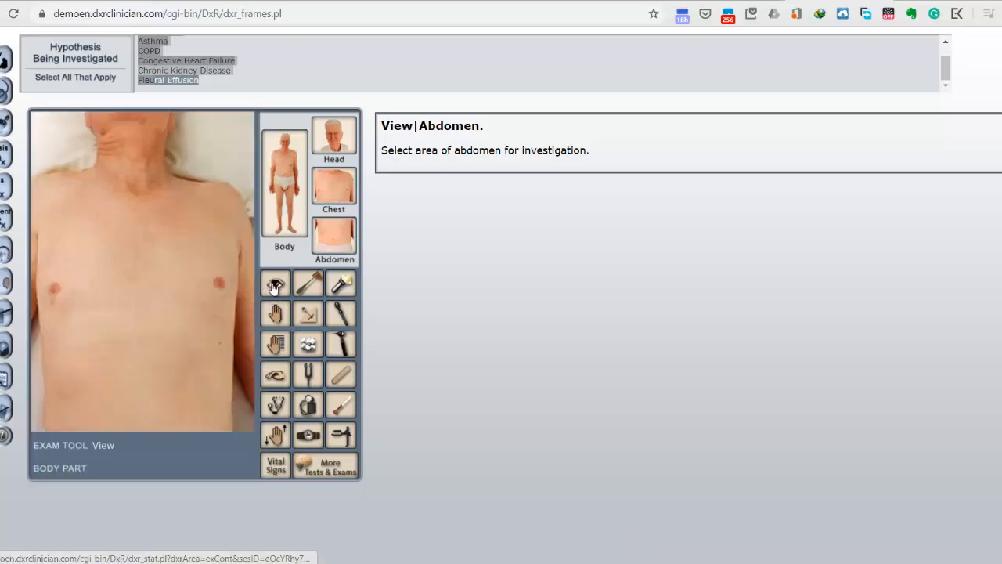
left_click(141, 251)
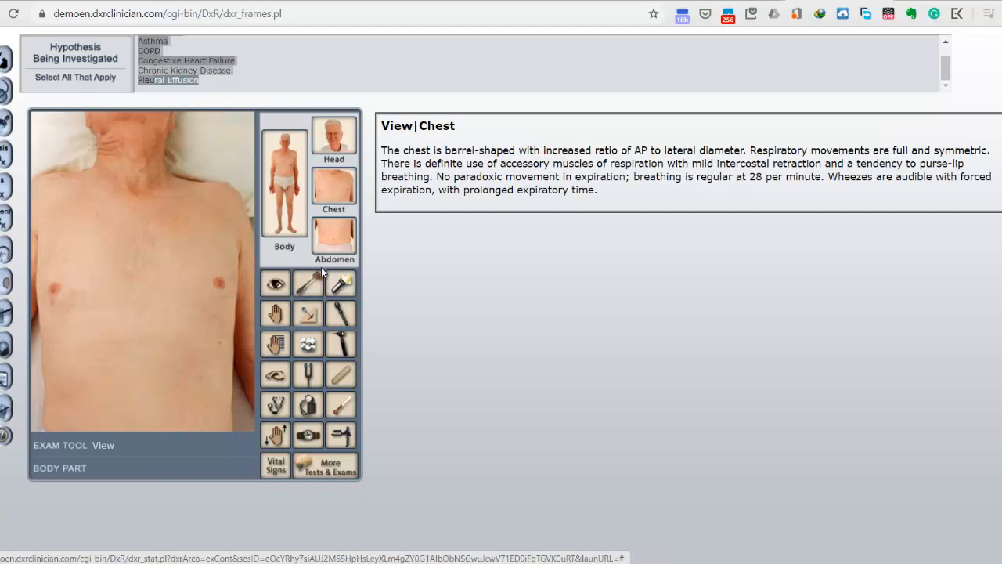
left_click(330, 247)
left_click(274, 287)
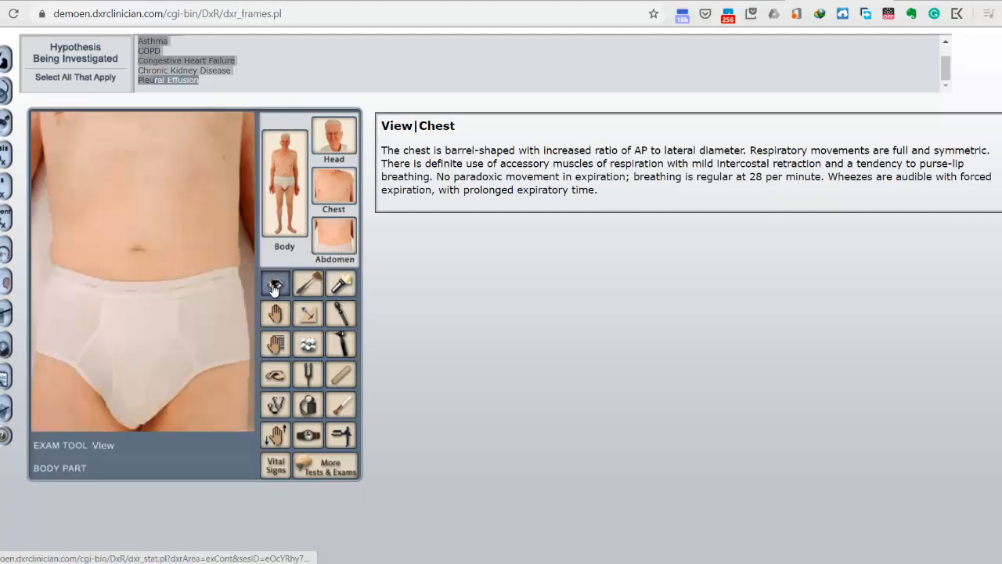
left_click(134, 184)
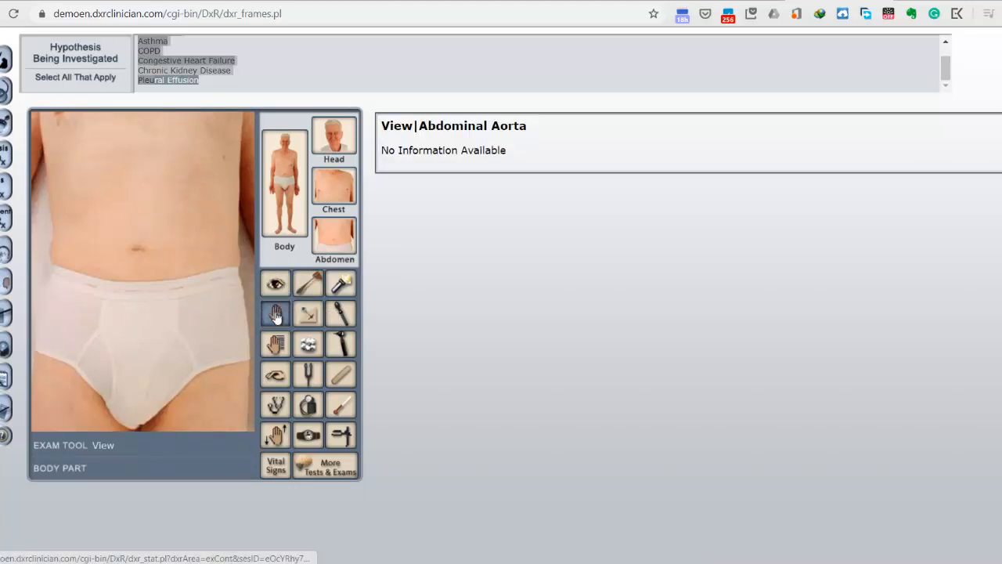
left_click(331, 186)
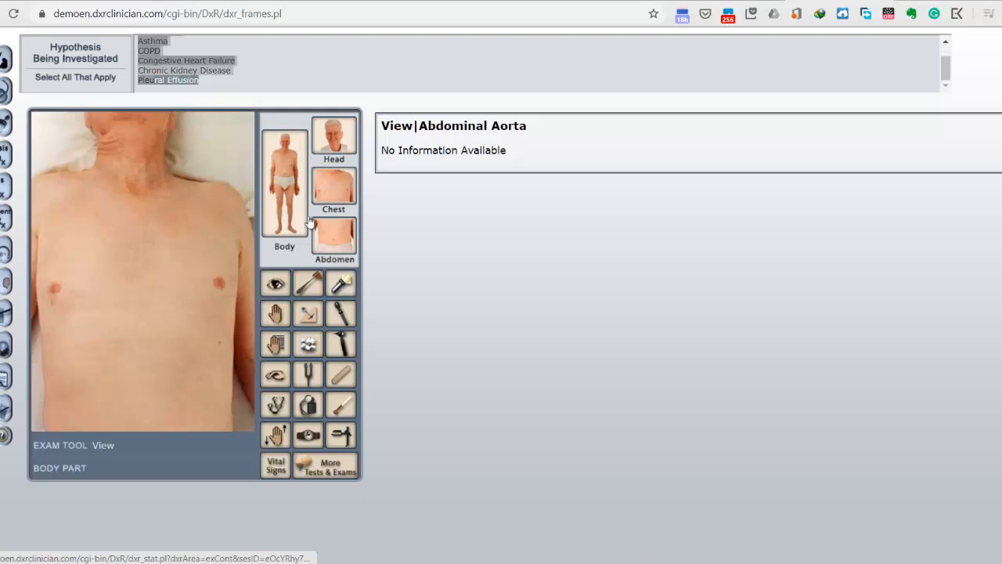
left_click(275, 314)
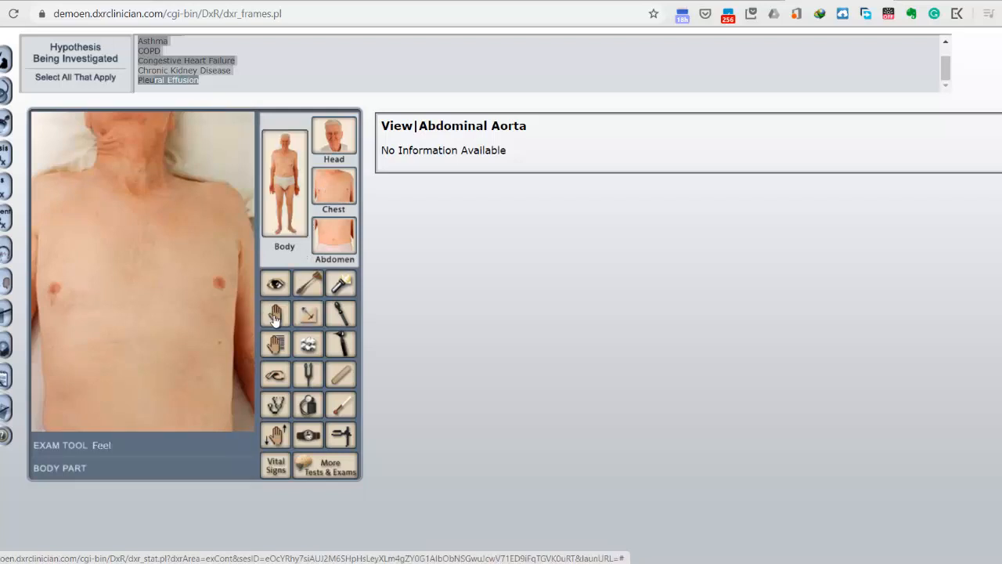
- Palpate the chest and the left shoulder
left_click(88, 240)
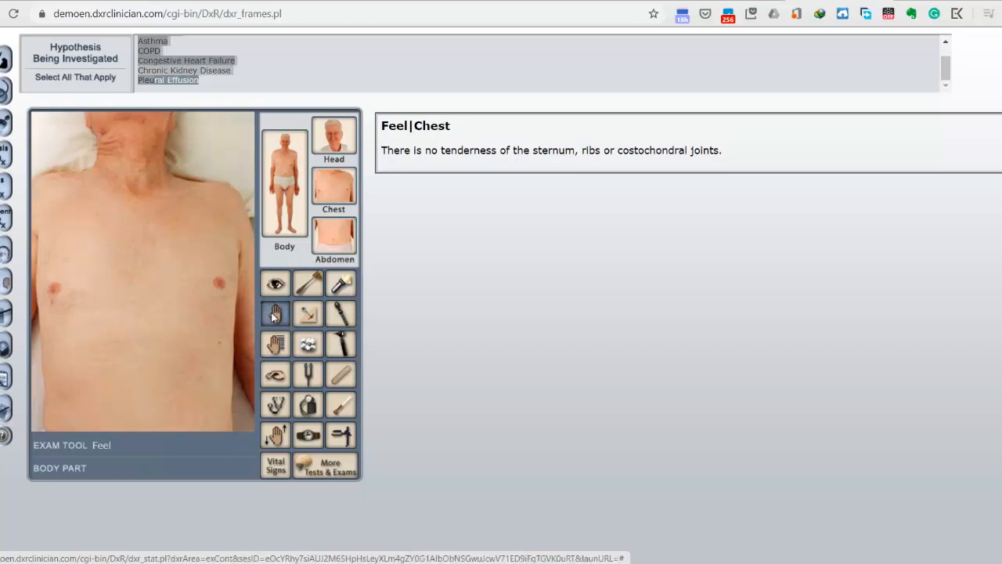
left_click(206, 238)
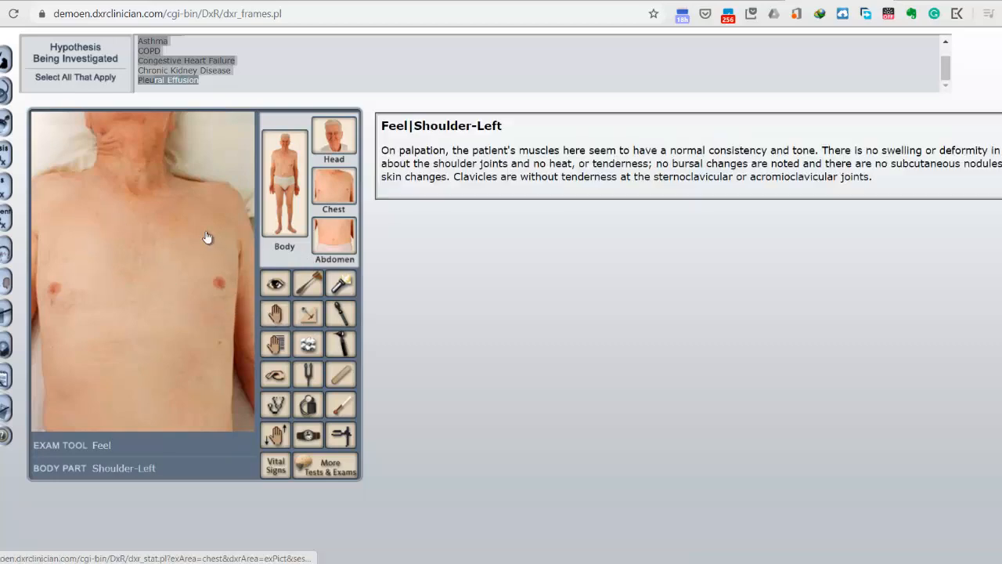
left_click(199, 295)
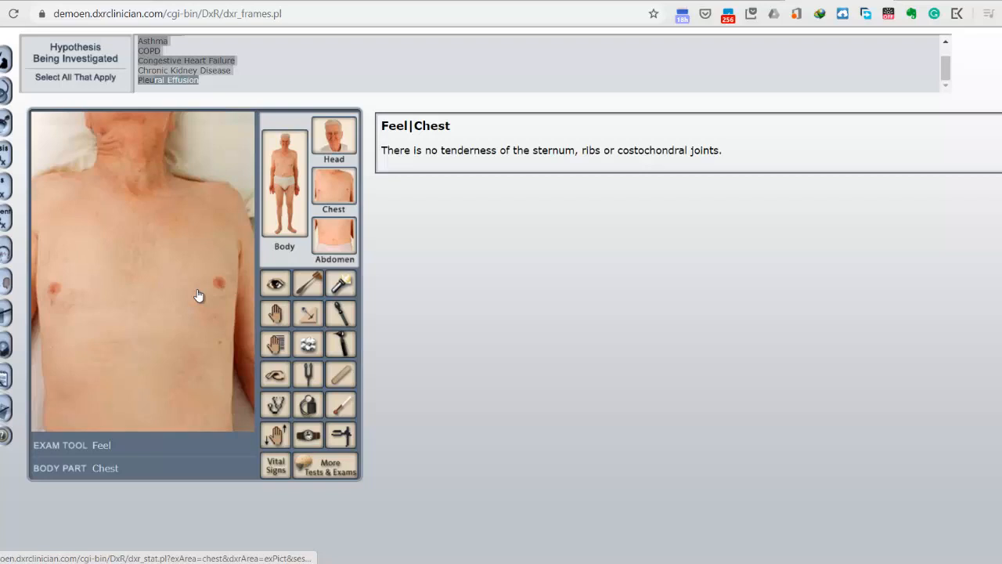
- Check chest motion, which shows a 2-inch chest expansion
left_click(274, 349)
left_click(91, 258)
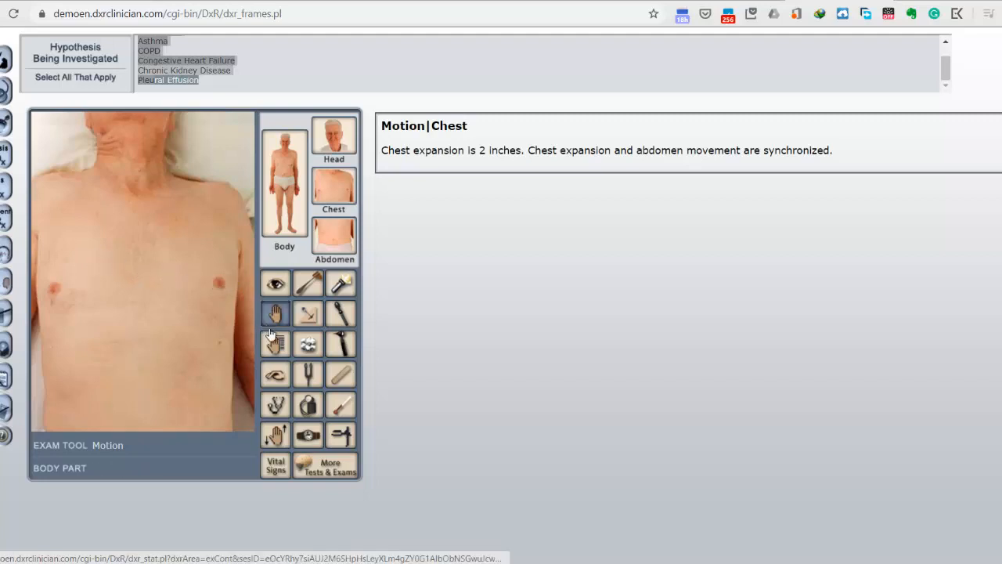
left_click(203, 272)
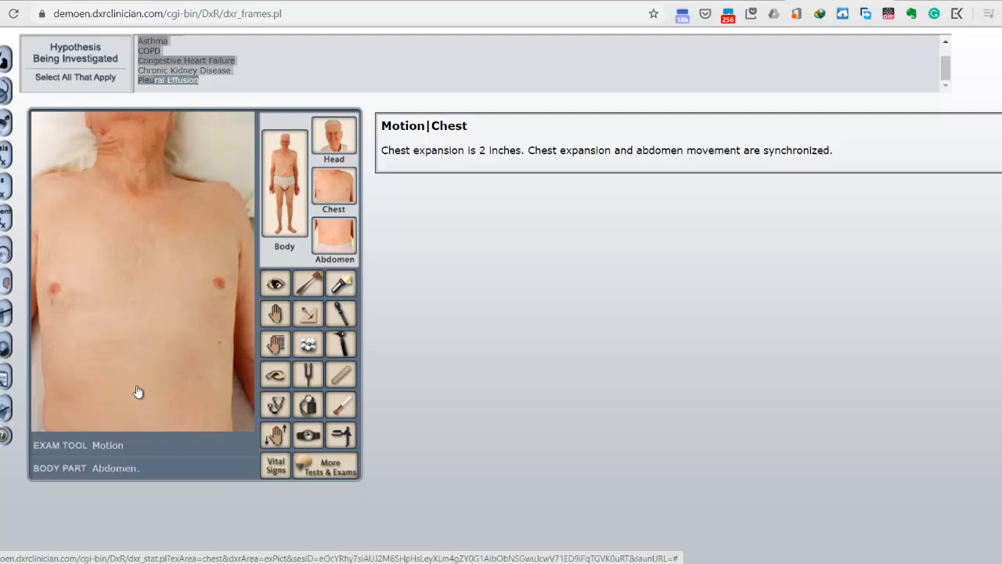
- Percuss the chest at several spots, including the left breast area
left_click(278, 379)
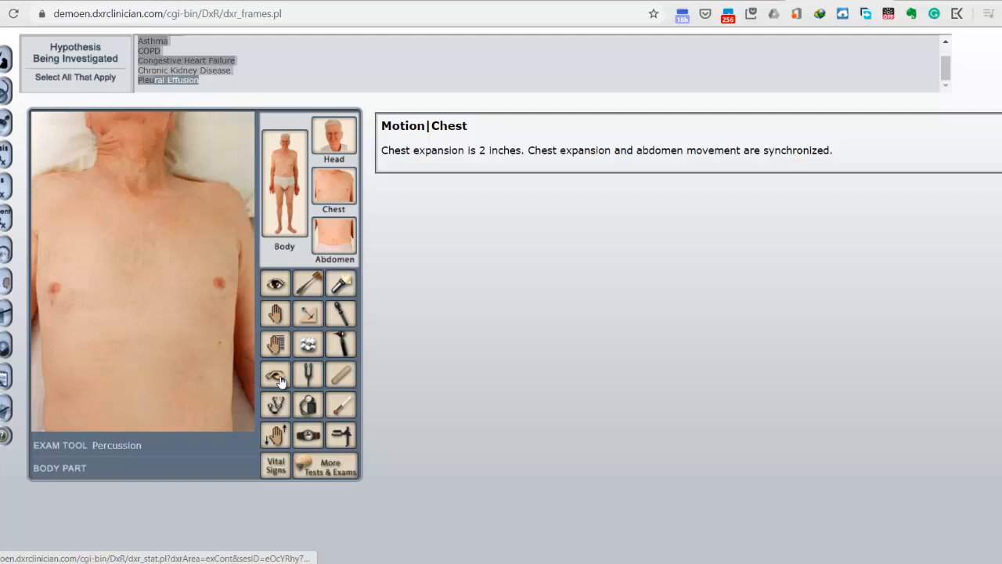
left_click(80, 233)
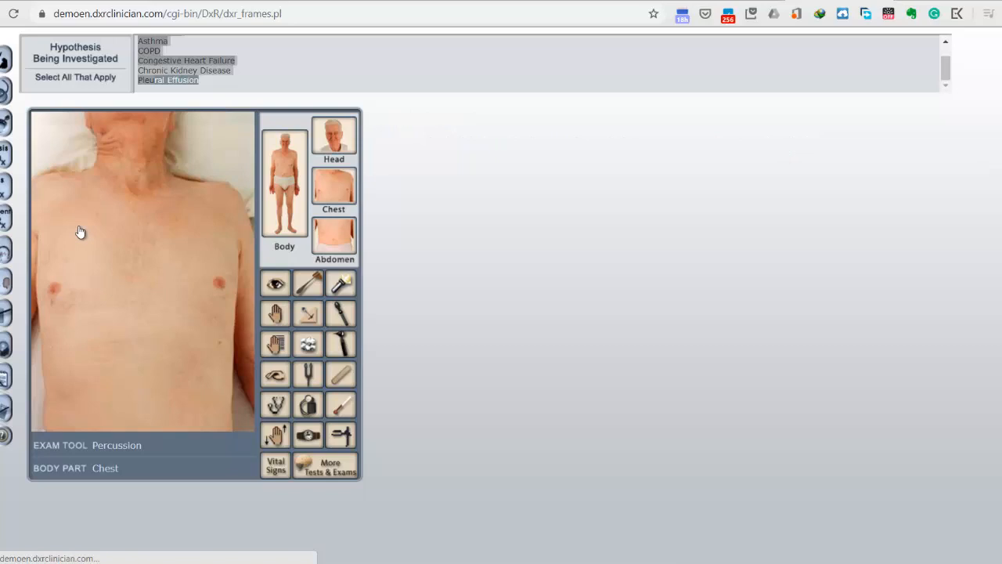
left_click(72, 276)
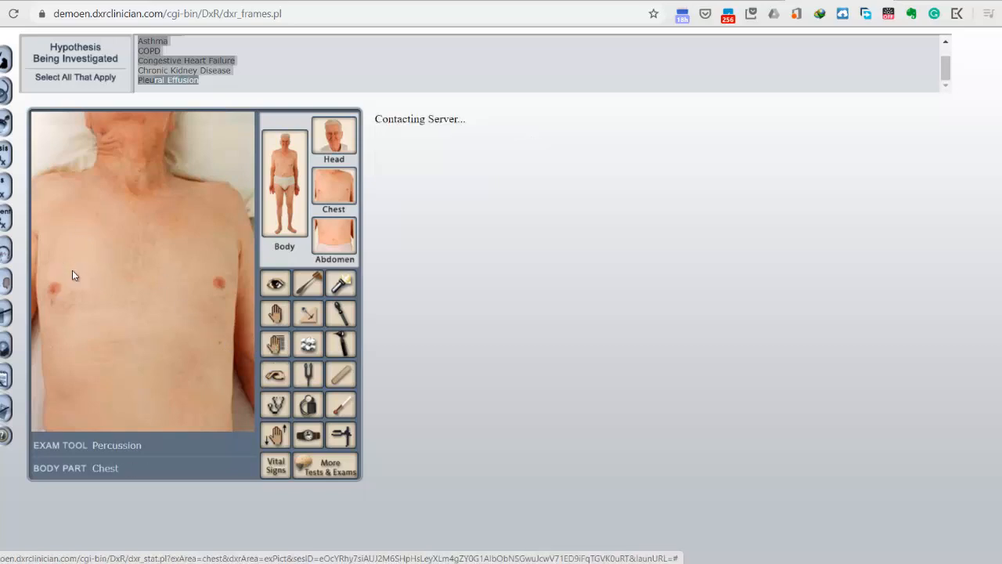
left_click(220, 257)
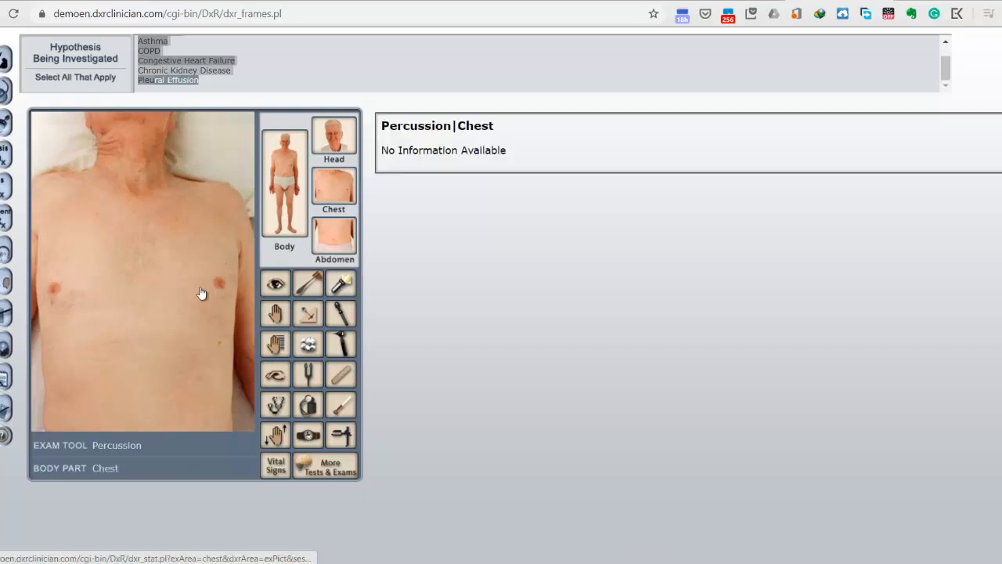
left_click(199, 288)
- Percuss the spine and all six back regions, finding marked bilateral hyperresonance
left_click(292, 195)
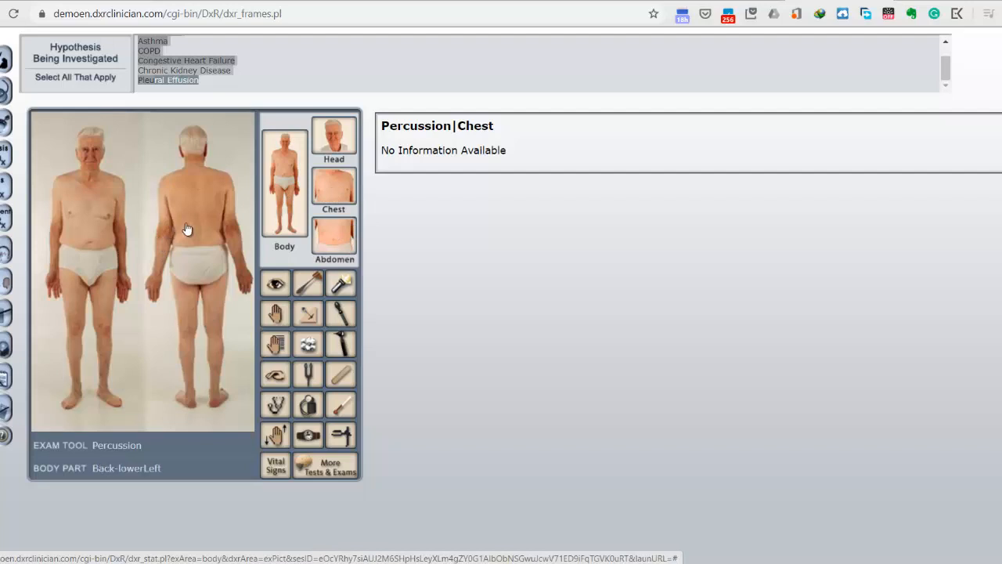
left_click(201, 224)
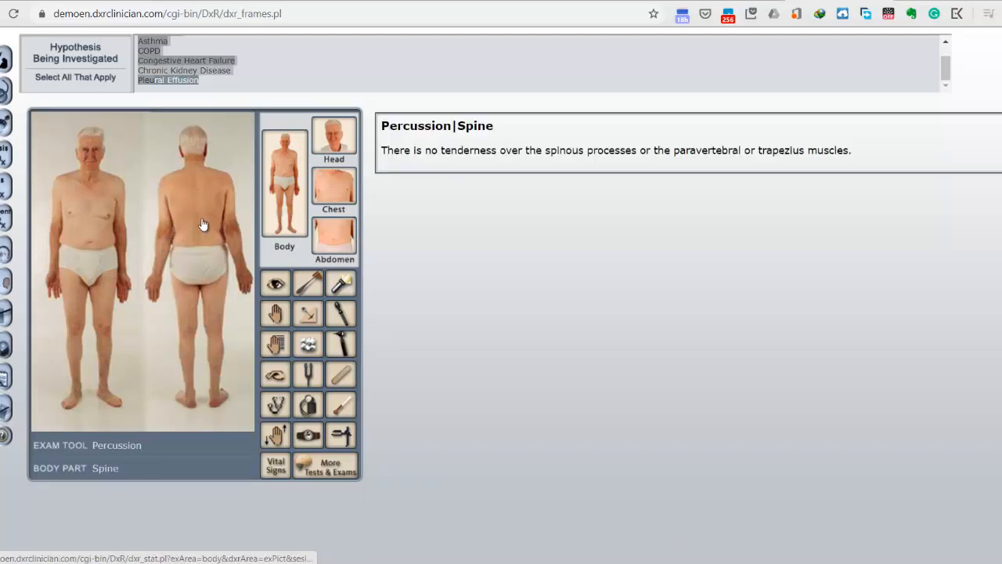
left_click(179, 198)
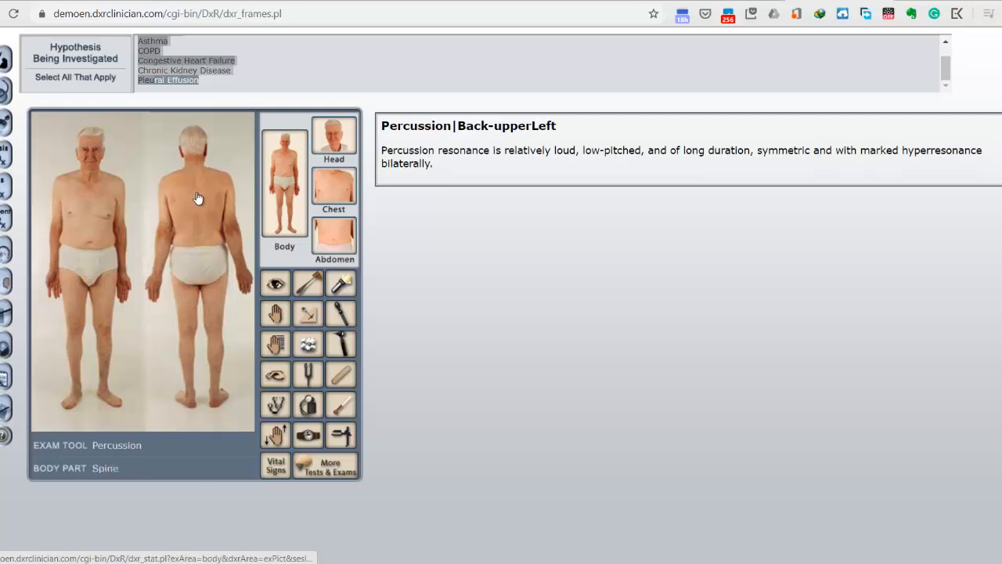
left_click(220, 199)
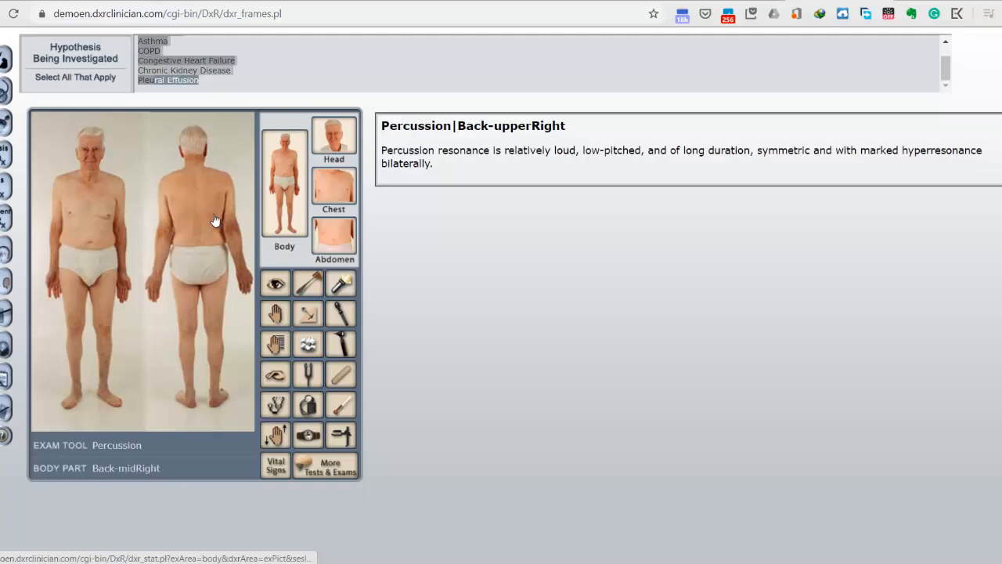
left_click(216, 220)
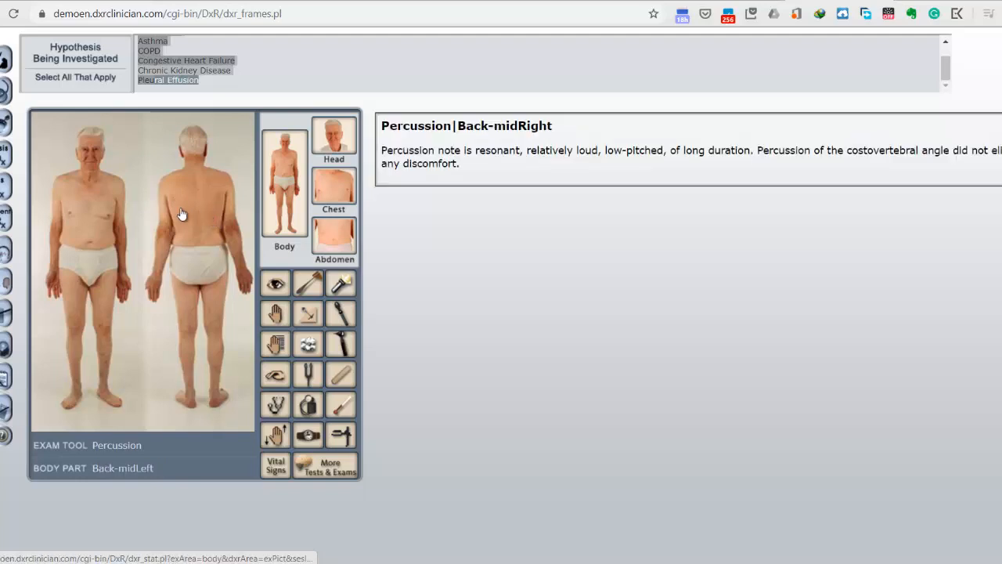
left_click(179, 221)
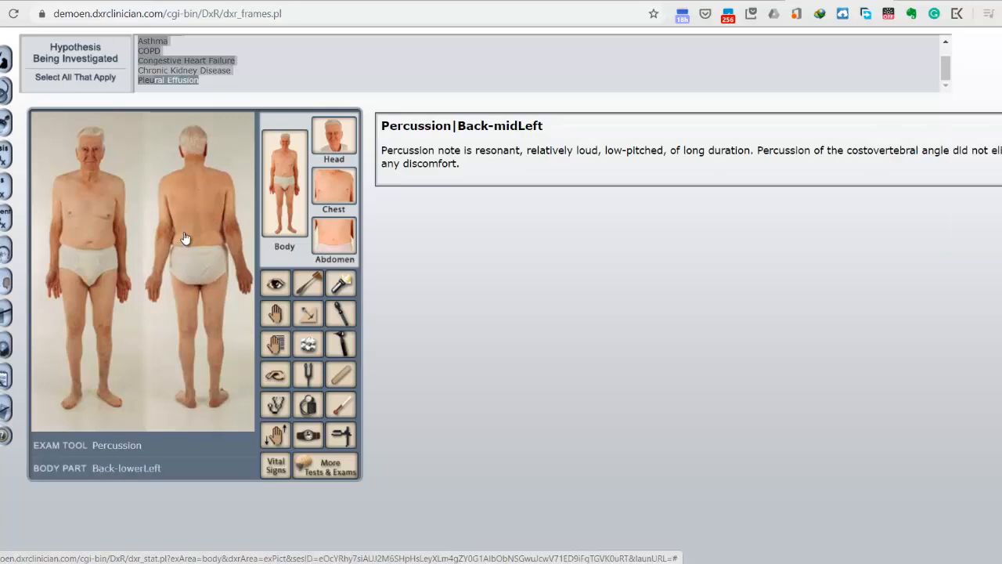
left_click(185, 238)
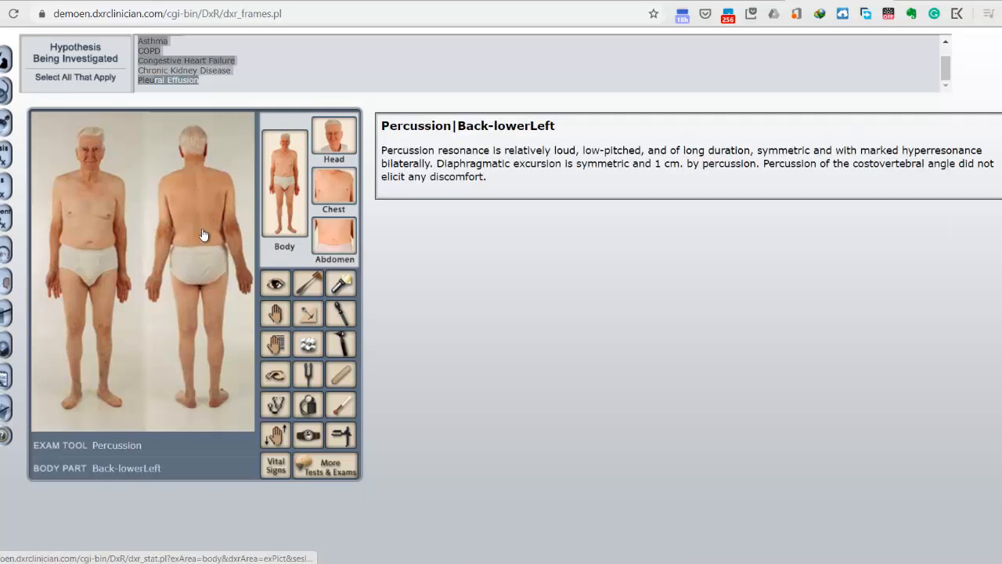
left_click(212, 235)
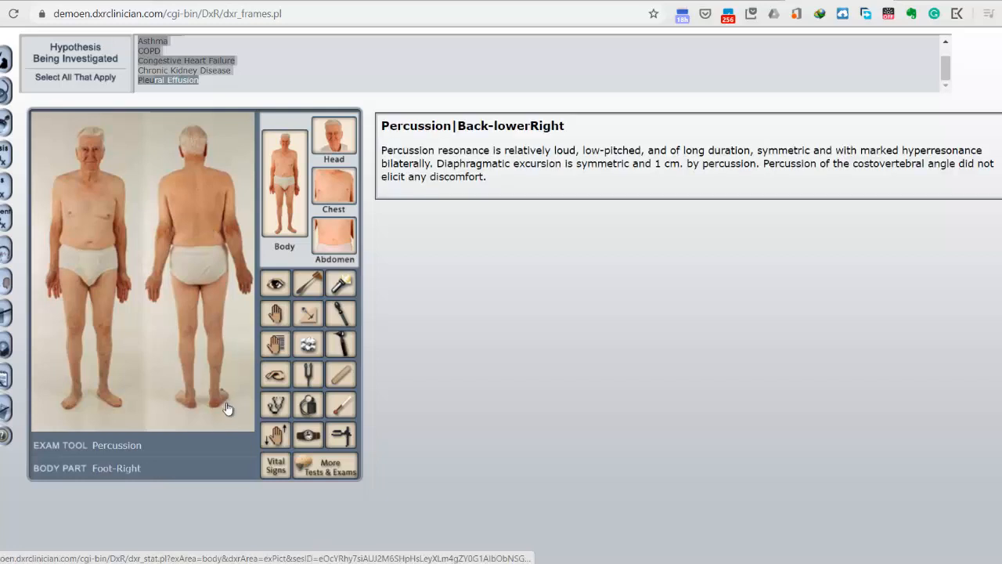
left_click(278, 404)
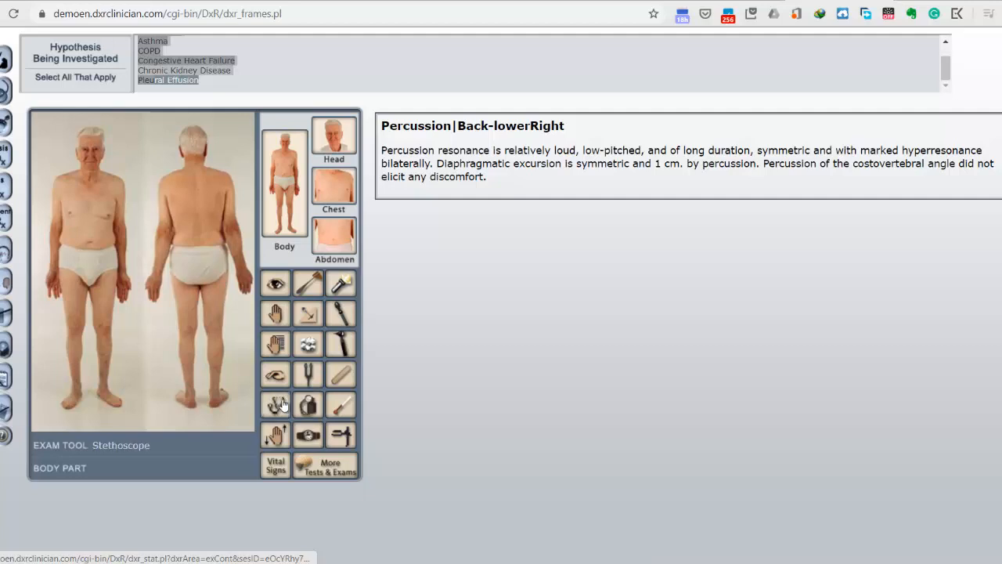
- Auscultate the upper left back and play its 18-second lung-sound recording
left_click(182, 194)
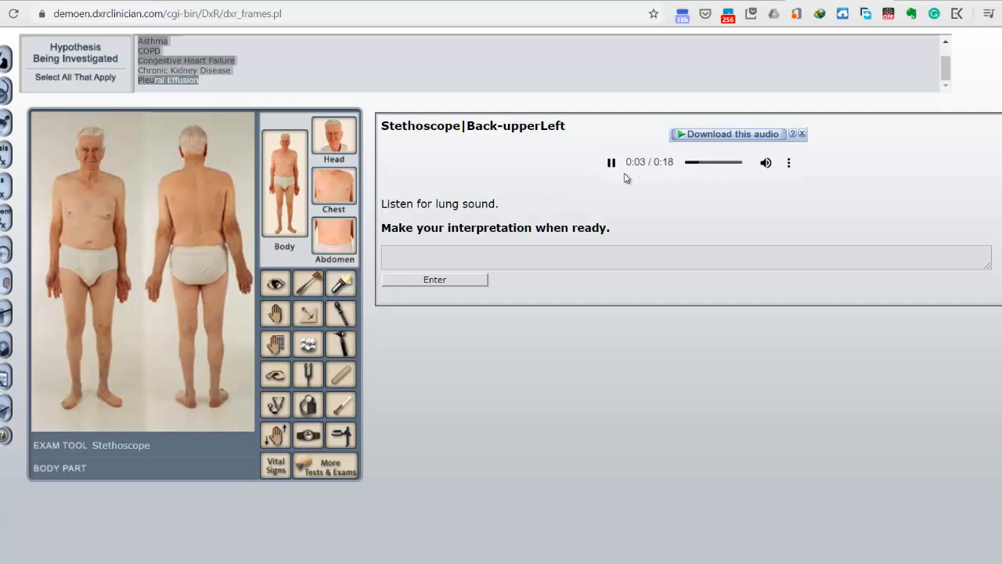
mouse_move(758, 180)
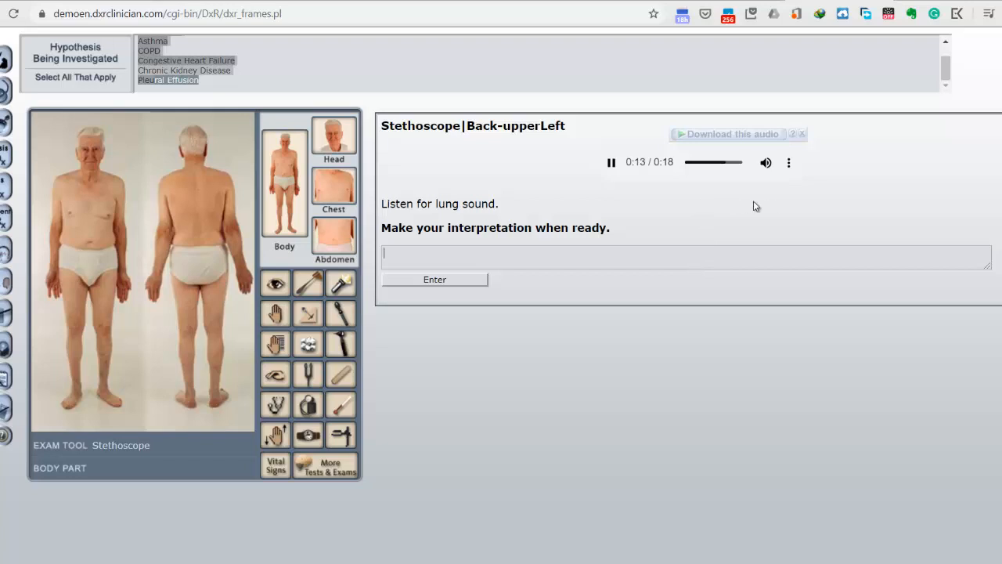
left_click(790, 164)
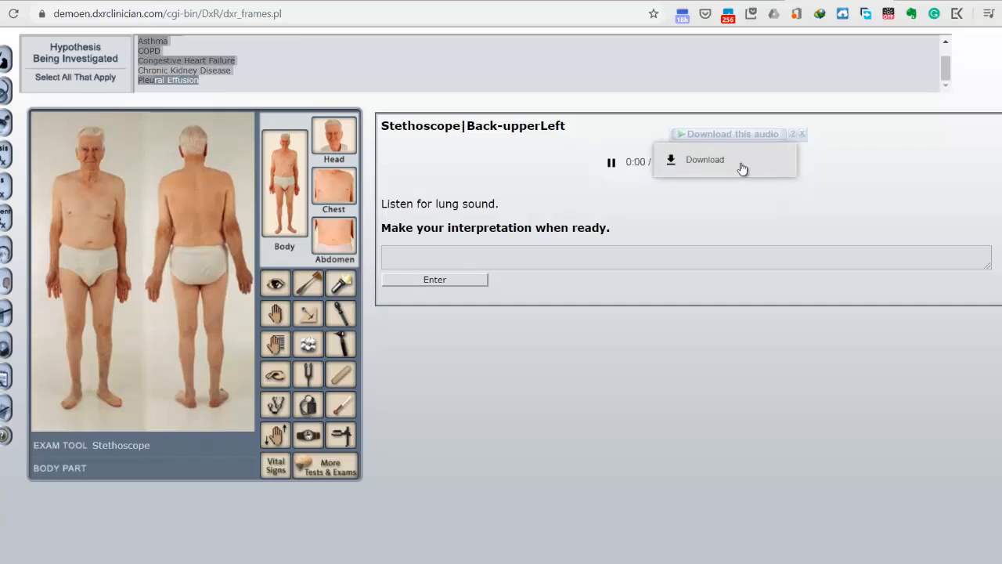
left_click(879, 190)
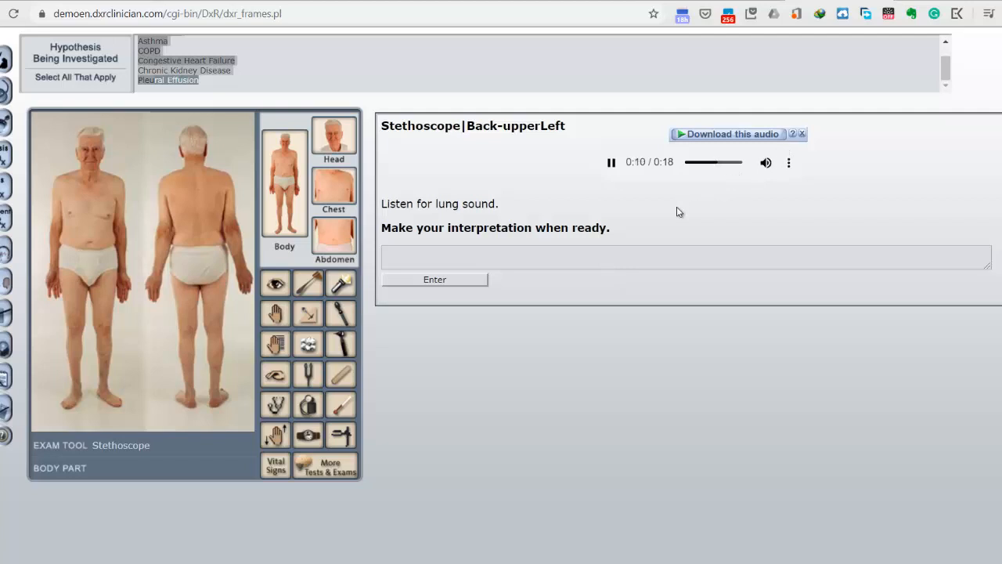
- Submit the interpretation 'Prolonged expiration. No wheezing. No crackles.' for the lung sounds
left_click(484, 262)
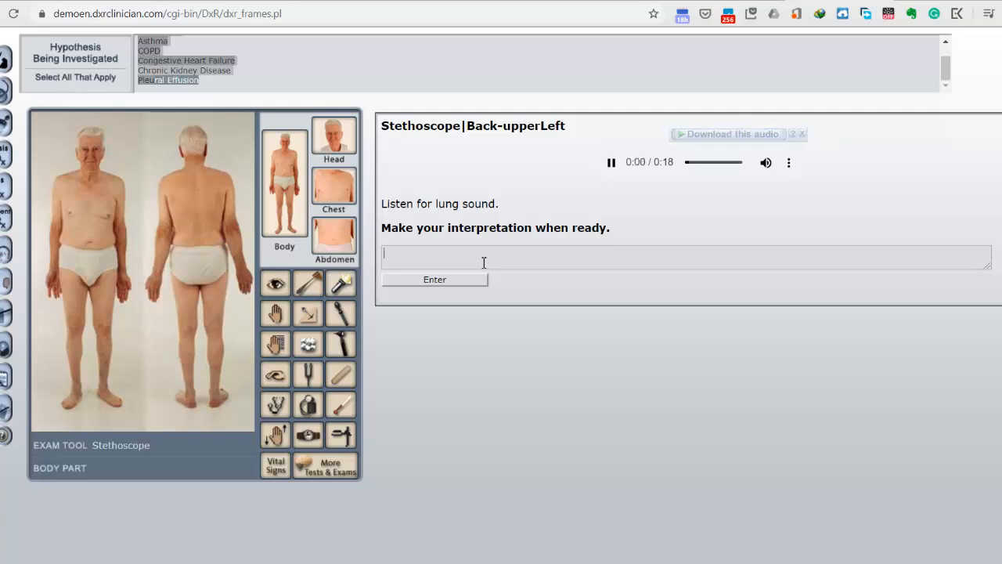
type("Pro")
type("longed expira")
type("tion. No wheezin")
type("g. ")
type("No ")
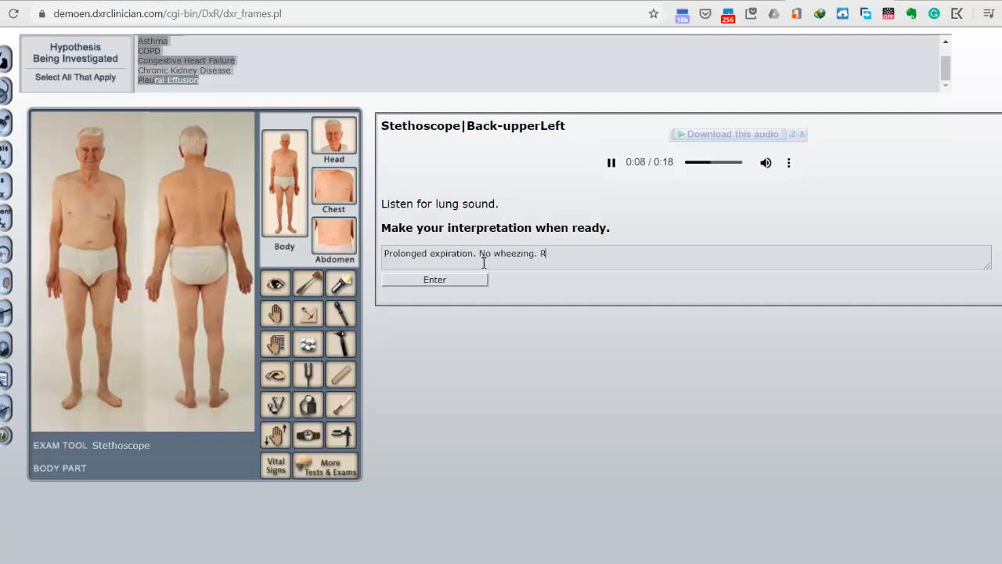
type("crackle")
key("BackSpace")
key("BackSpace")
key("BackSpace")
type("kles.")
left_click(456, 284)
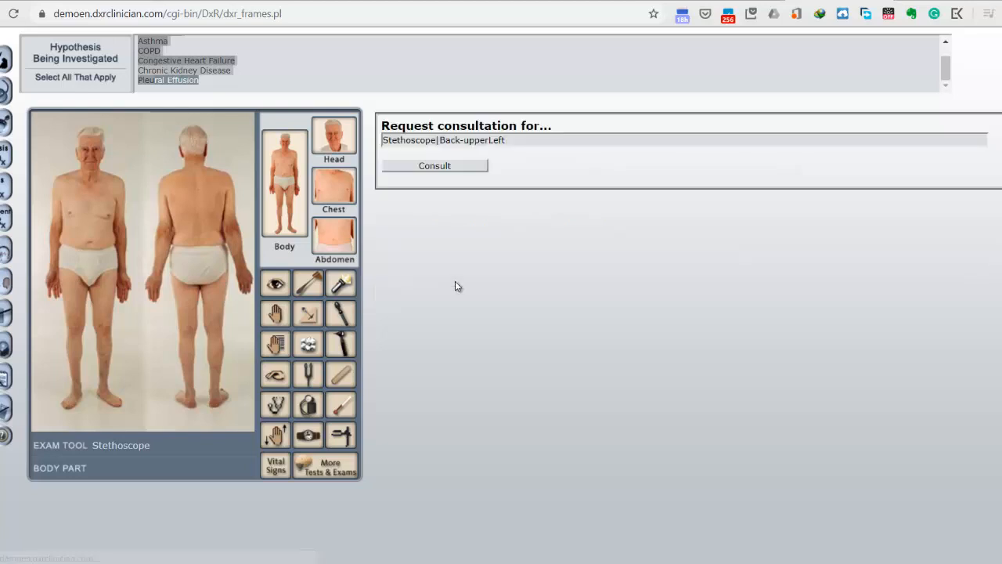
- Get the consultant's finding: decreased bilateral breath sounds with prolonged expiration
left_click(453, 166)
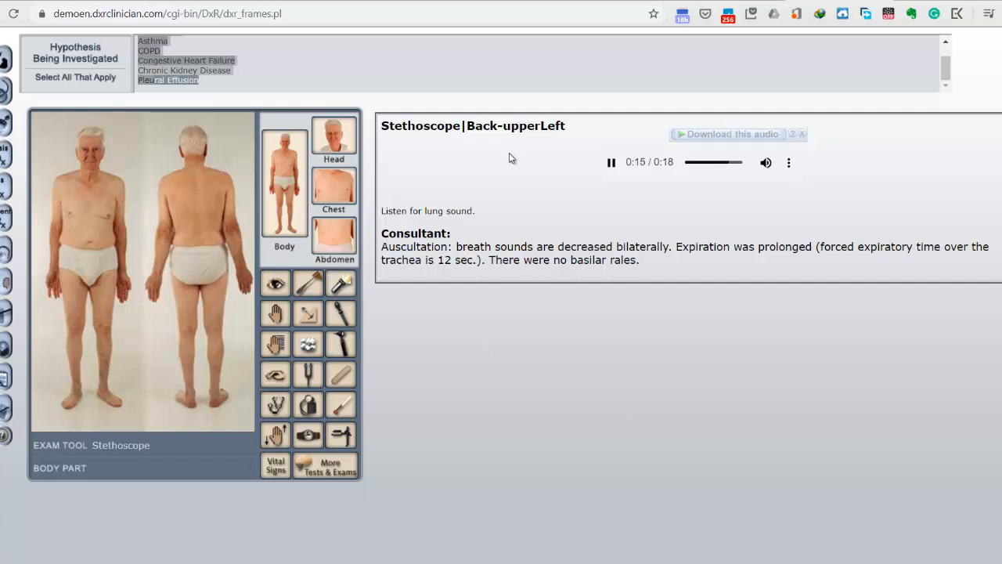
left_click(612, 162)
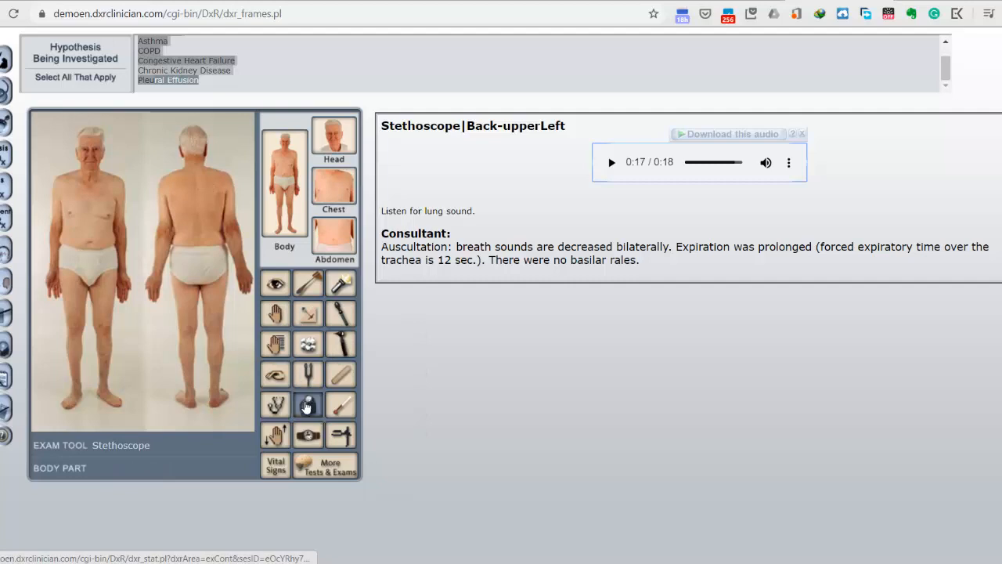
left_click(280, 406)
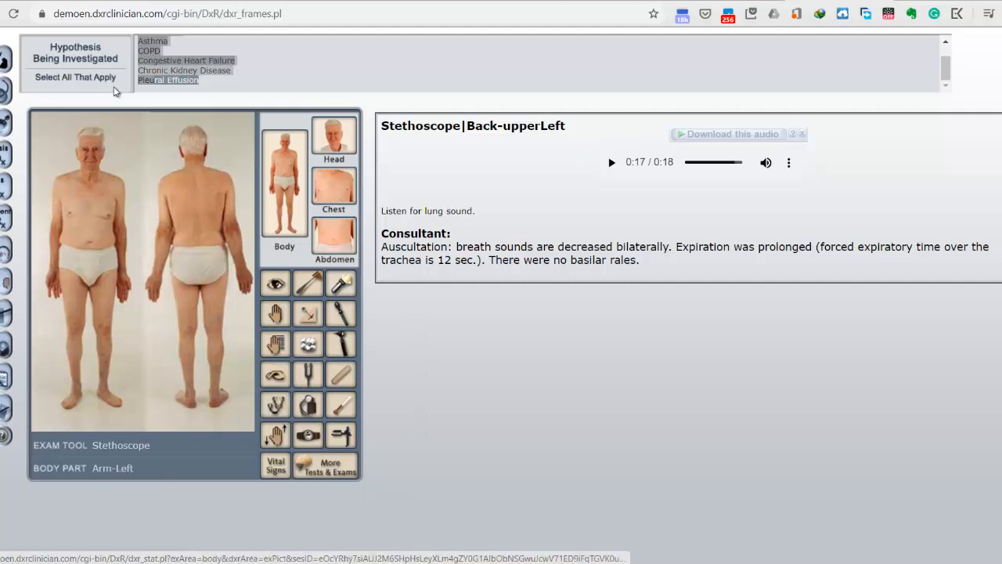
- Record 'Prolonged expiration.' for the upper right back lung sound and read the consultant's finding
left_click(217, 191)
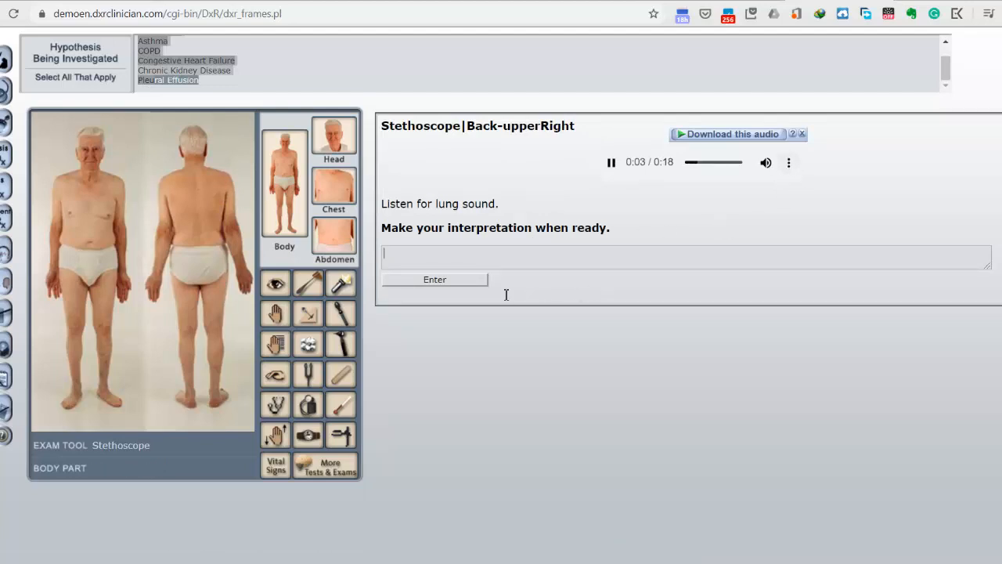
left_click(472, 249)
type("Prolonged expiration.")
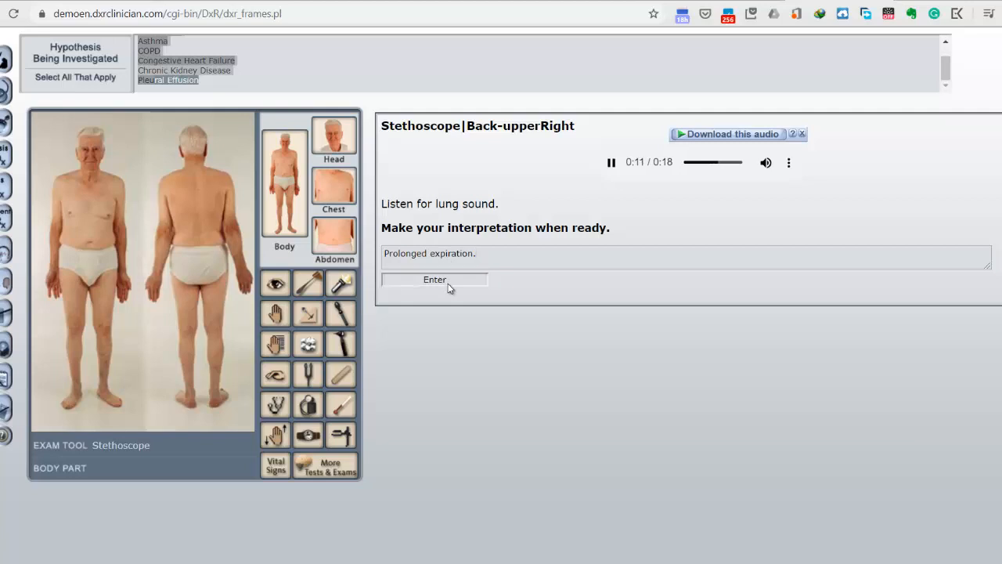
left_click(448, 280)
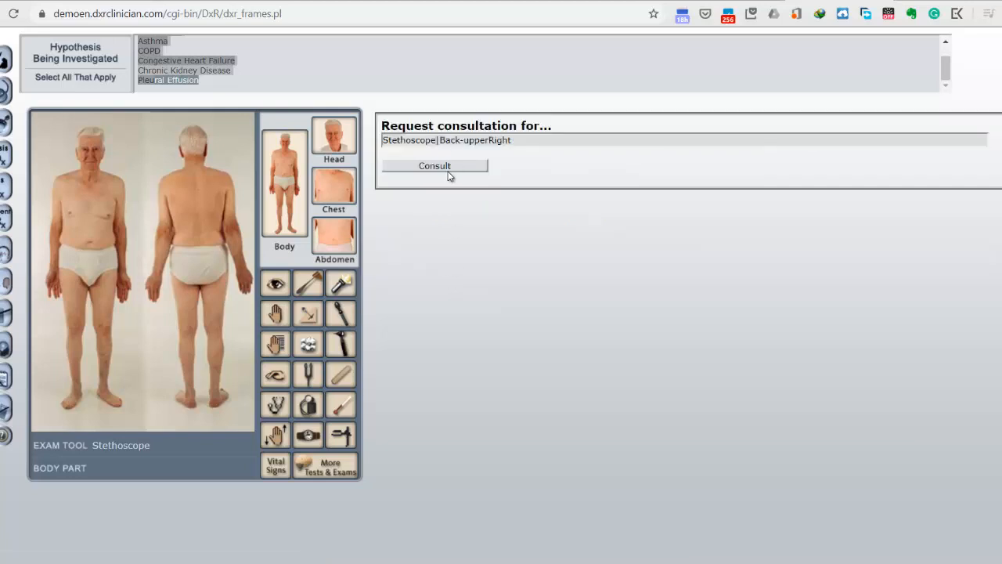
left_click(448, 172)
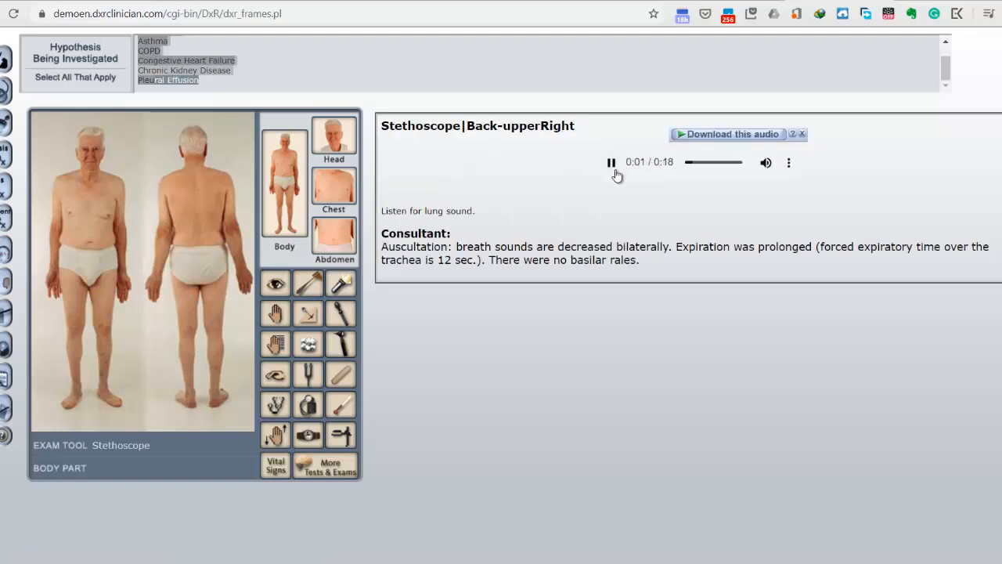
left_click(612, 166)
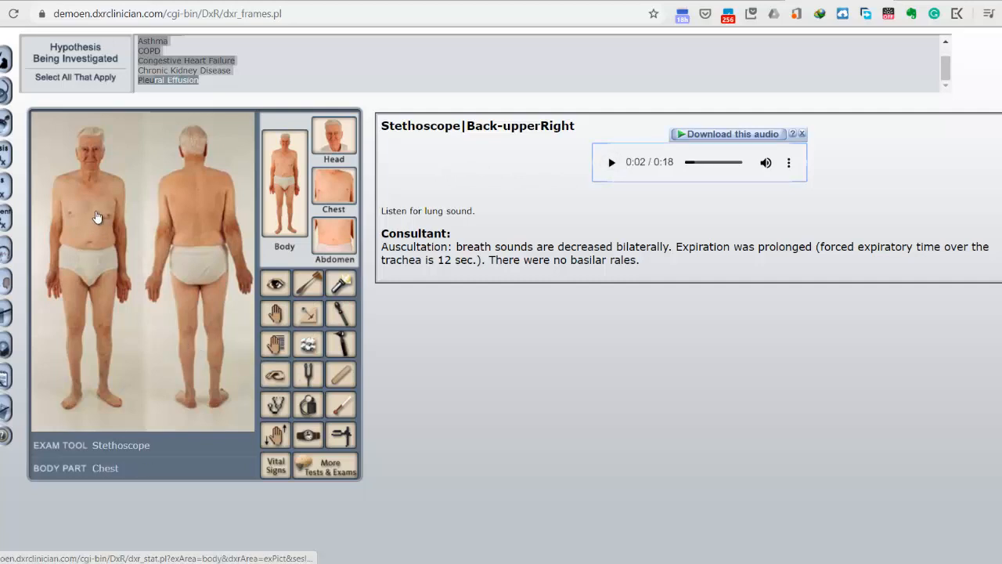
left_click(97, 217)
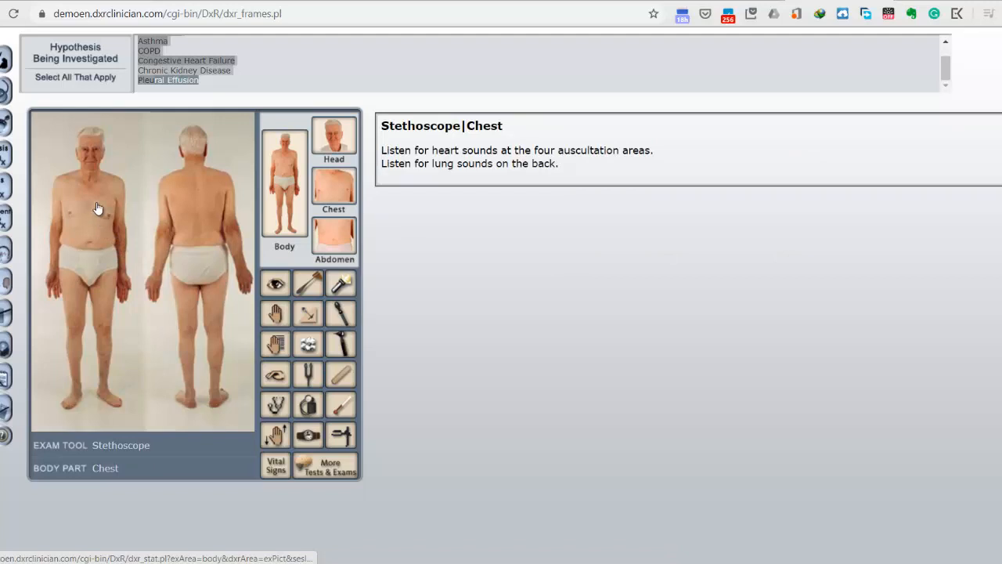
- Show the chest close-up and set Congestive Heart Failure as the only investigated hypothesis
left_click(335, 189)
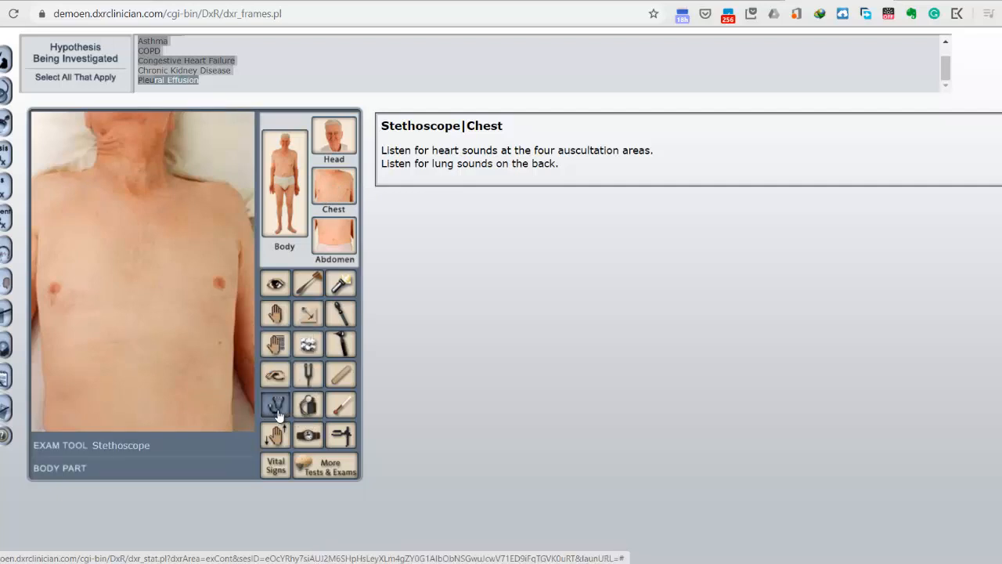
left_click(173, 63)
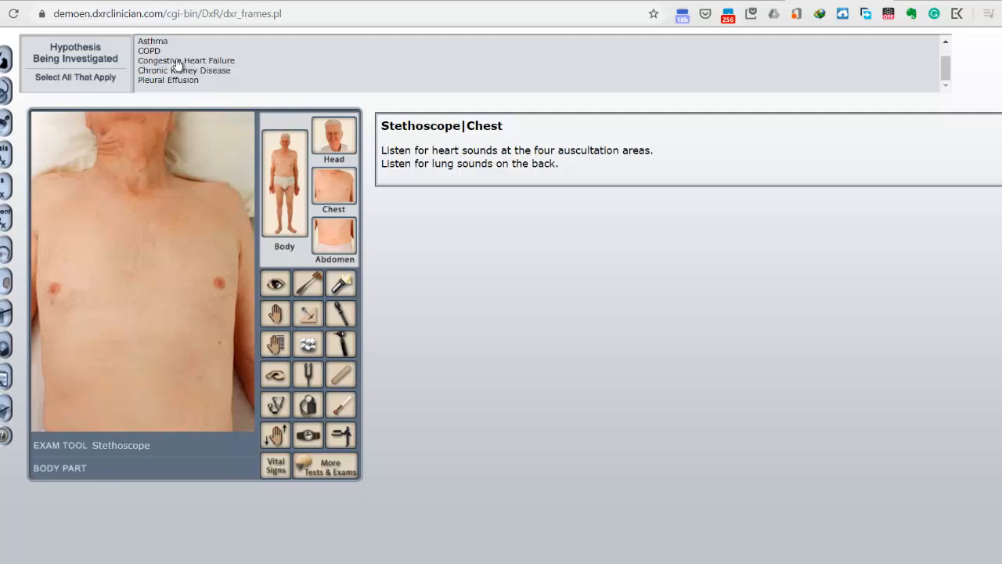
left_click(177, 61)
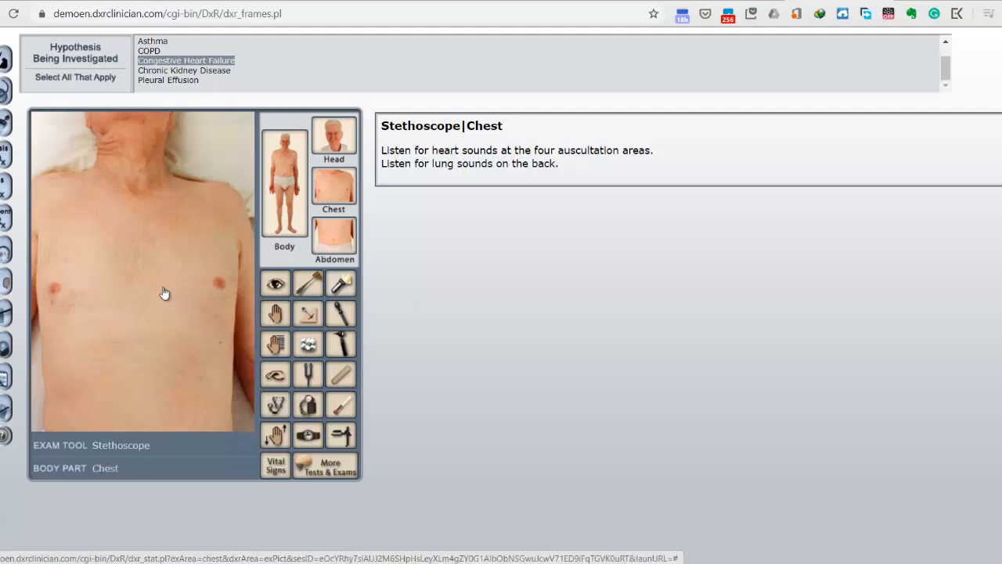
- Probe points on the chest to locate the pulmonic heart listening area
left_click(206, 294)
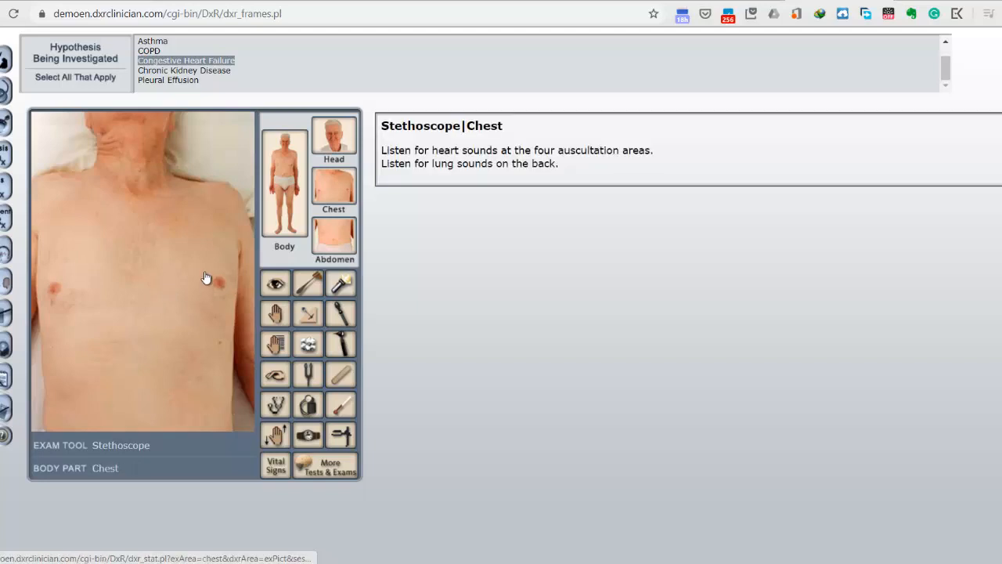
left_click(205, 275)
left_click(217, 305)
left_click(100, 272)
left_click(120, 231)
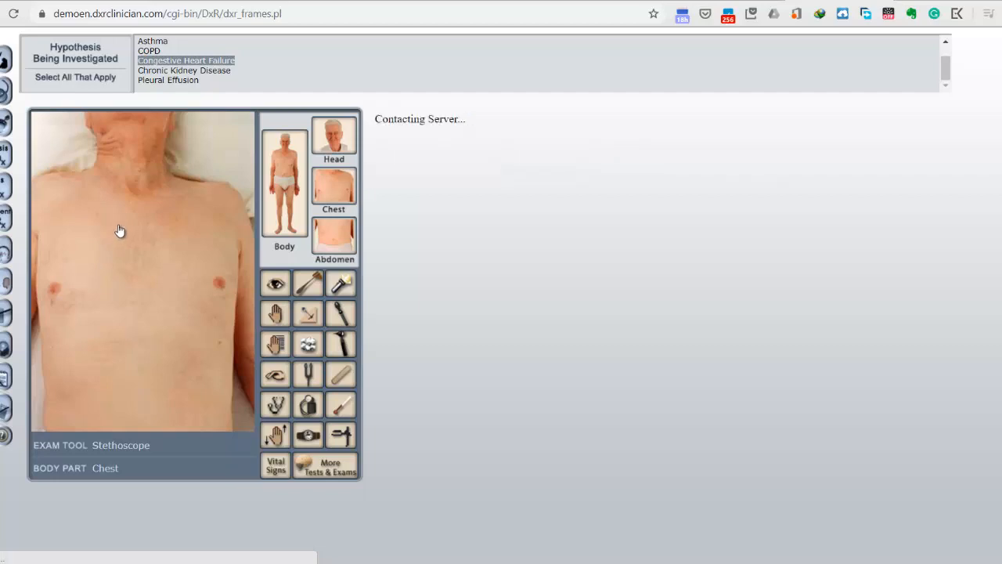
left_click(162, 226)
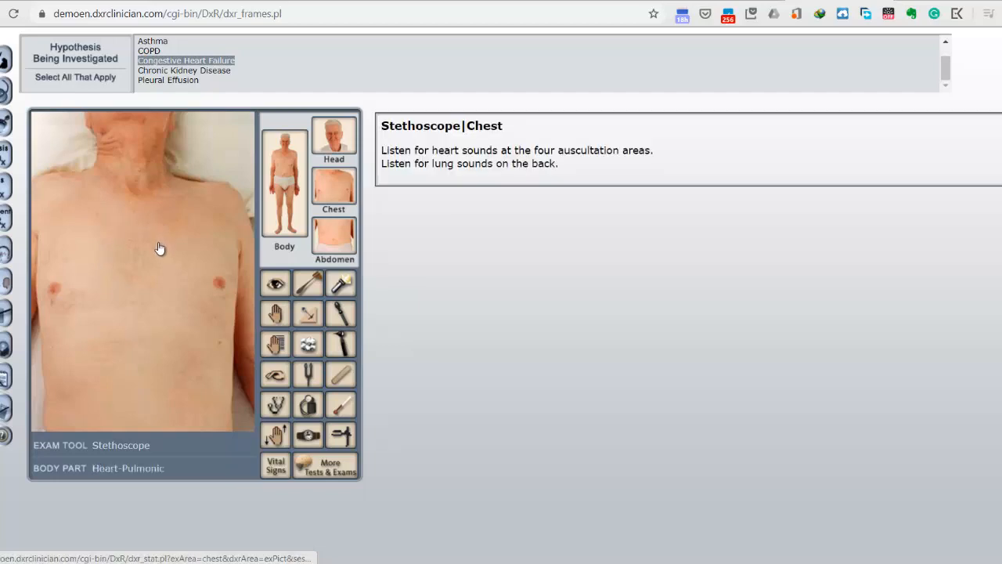
- Record the pulmonic heart sound as 'Normal' and read the consultant's accentuated-S2, no-murmur finding
left_click(161, 255)
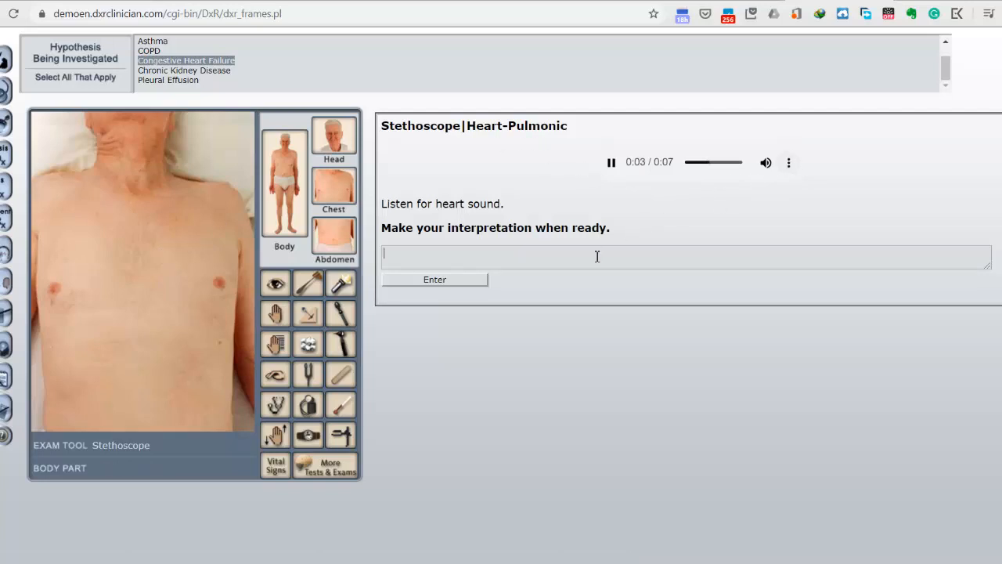
type("Normal")
left_click(477, 280)
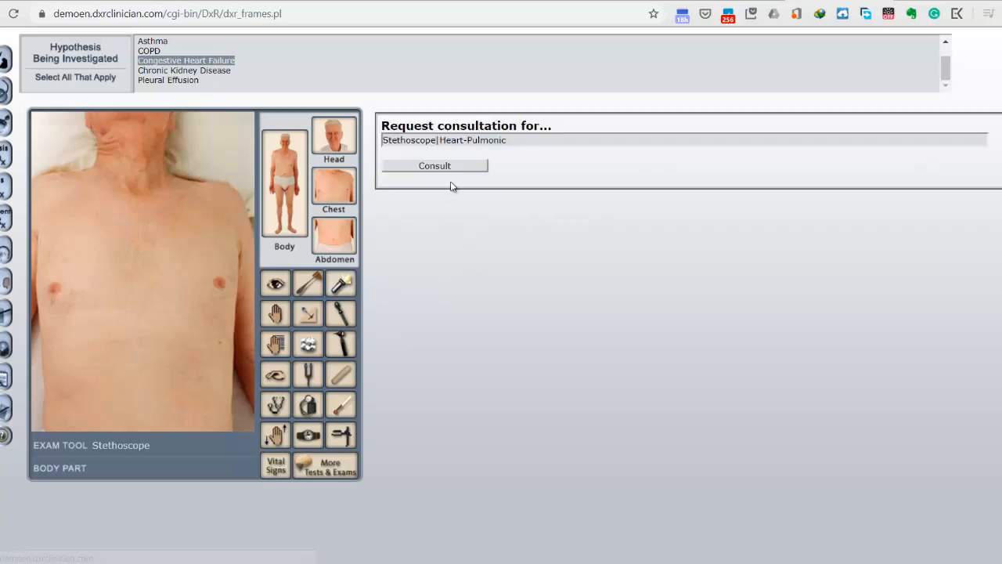
left_click(435, 166)
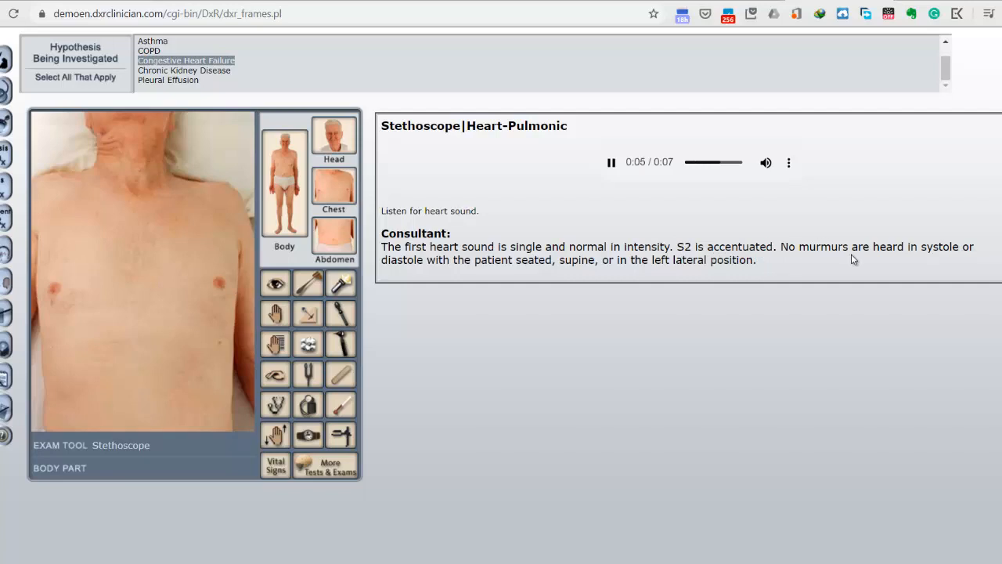
left_click(225, 284)
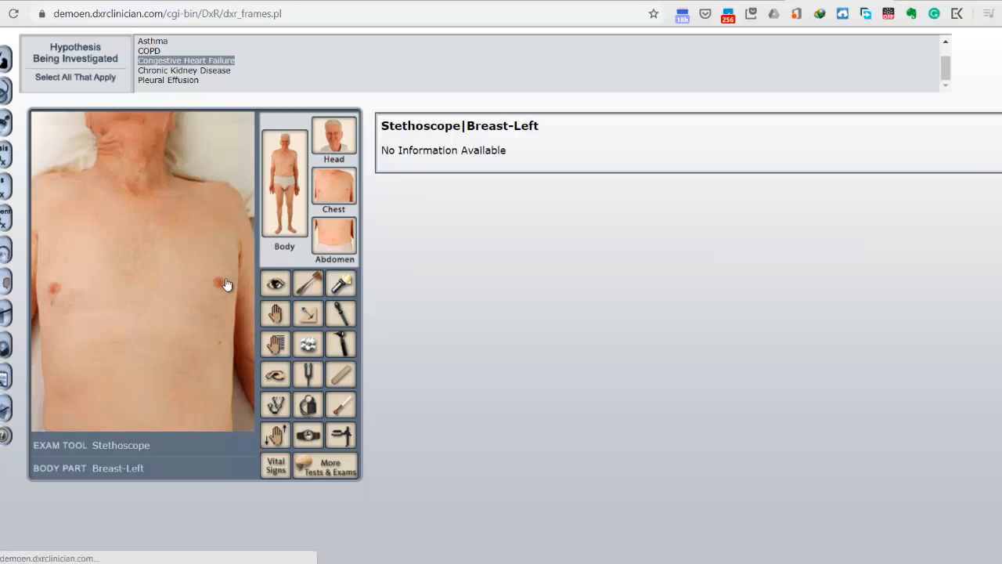
- Record the tricuspid heart sound as 'Normal' and read the consultant's normal S1, accentuated S2 finding
left_click(147, 295)
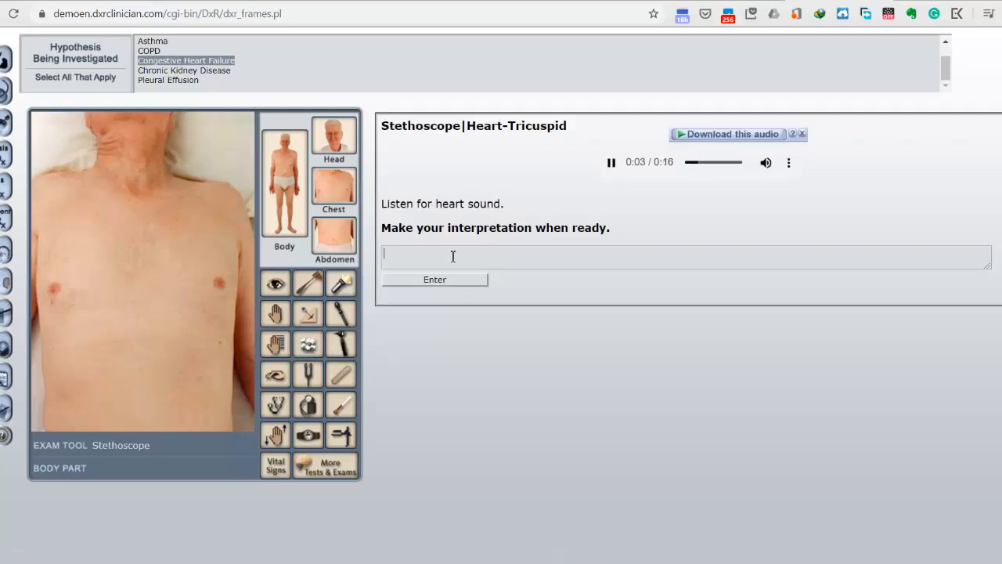
type("Normal")
left_click(443, 285)
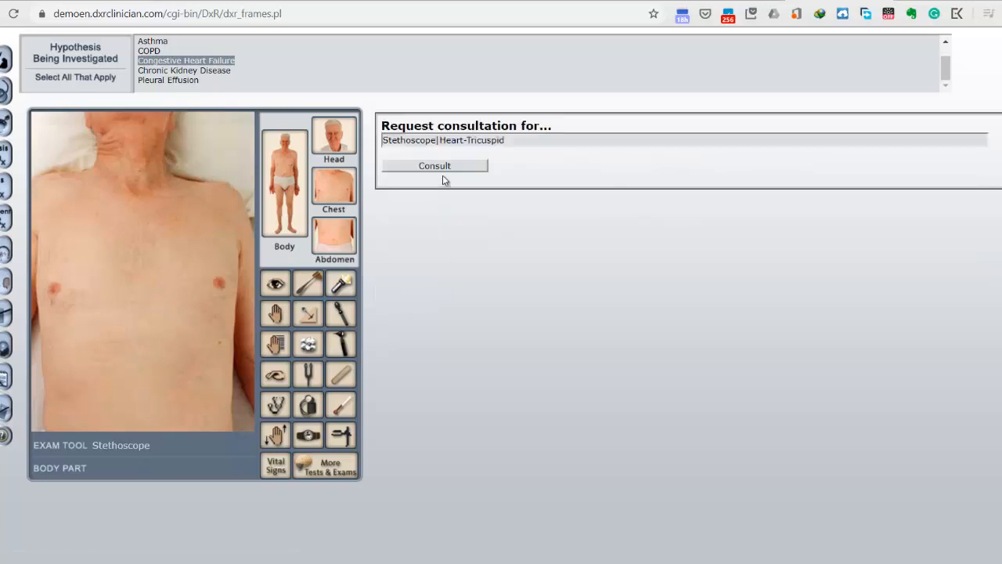
left_click(450, 167)
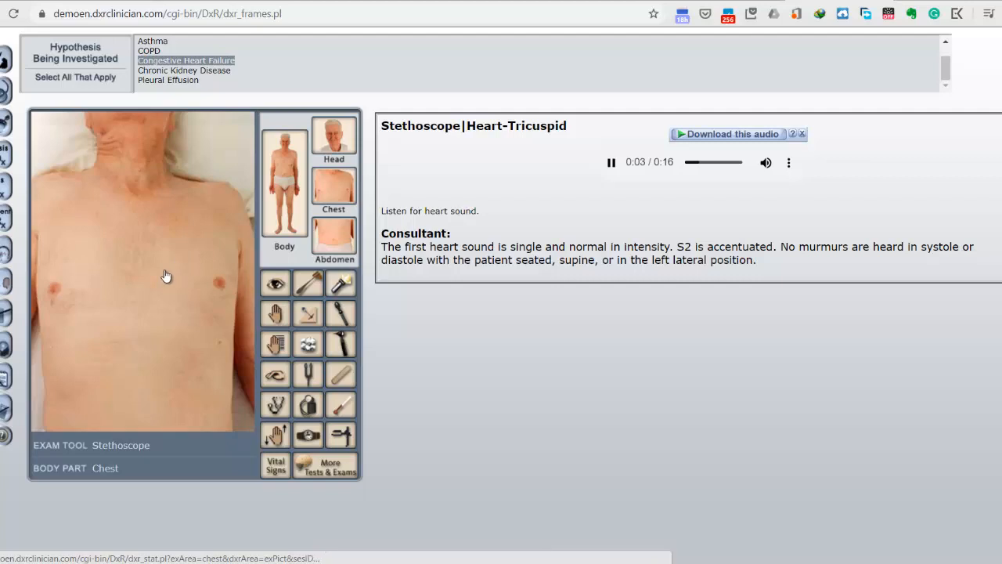
left_click(207, 305)
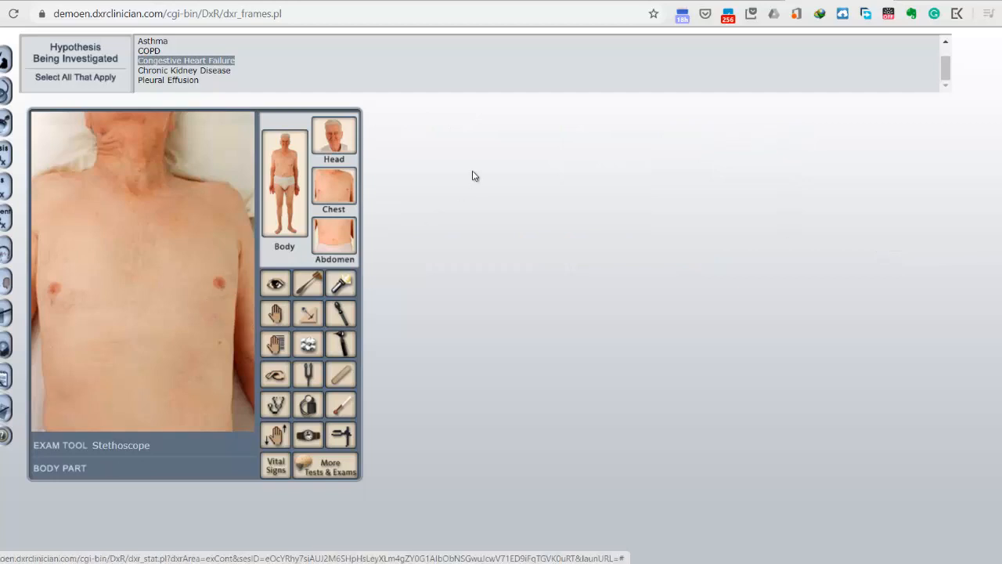
- Play the mitral heart sound, record it as 'Normal', and read the consultant's respiratory S2 splitting finding
left_click(609, 168)
left_click(507, 253)
type("Normal")
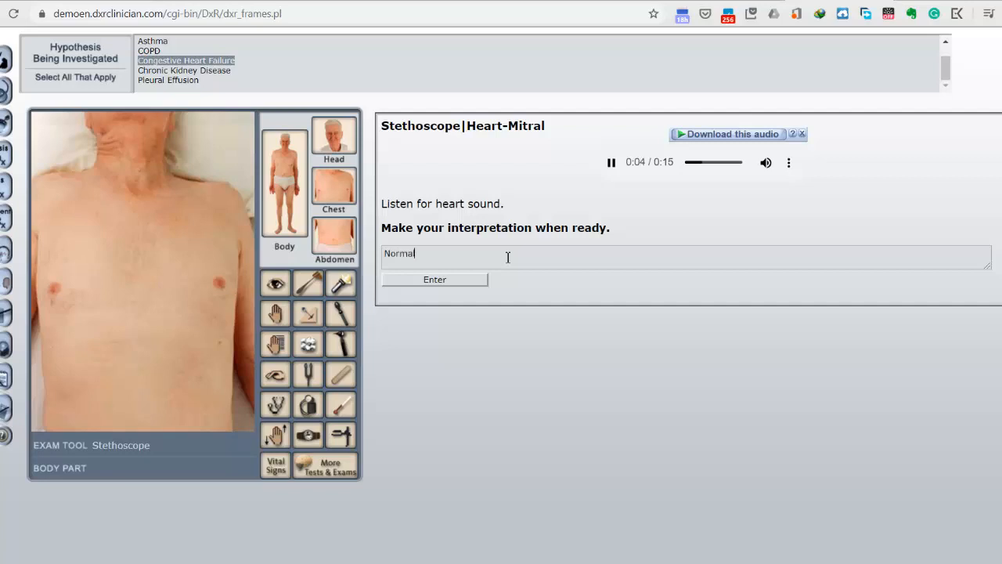
left_click(465, 283)
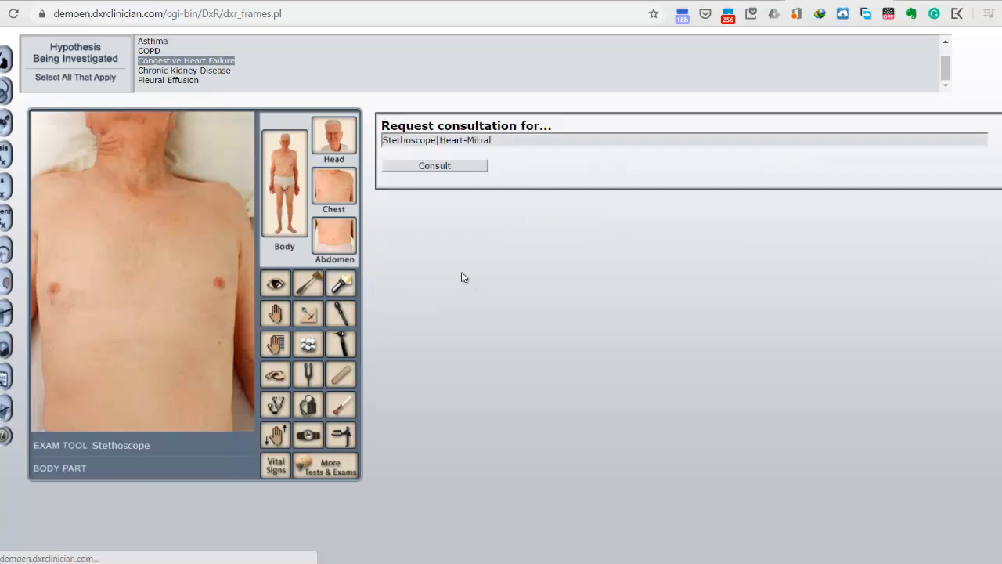
left_click(448, 166)
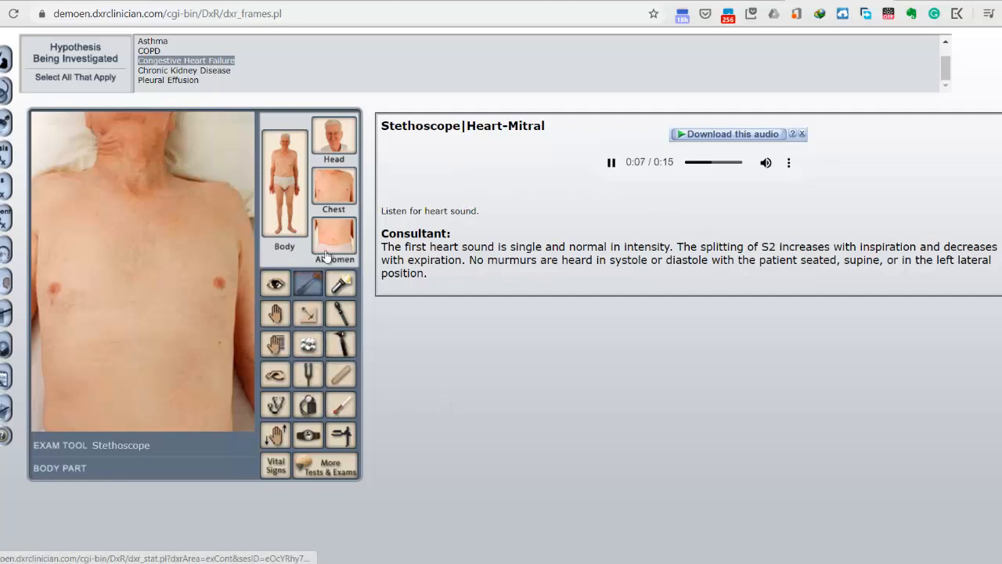
left_click(335, 467)
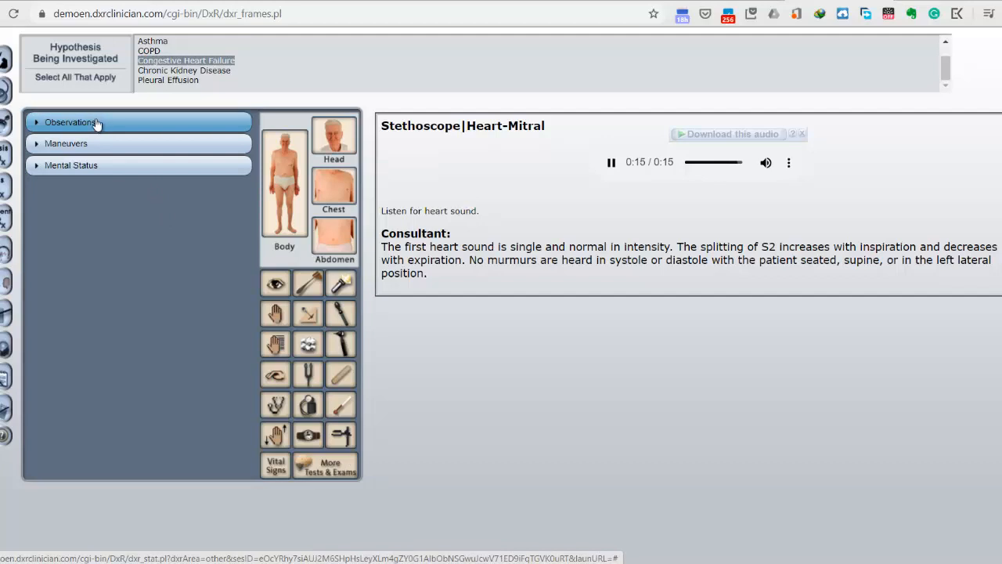
- Check the patient's BMI of 19 and the vital signs showing 89% oxygen saturation
left_click(94, 122)
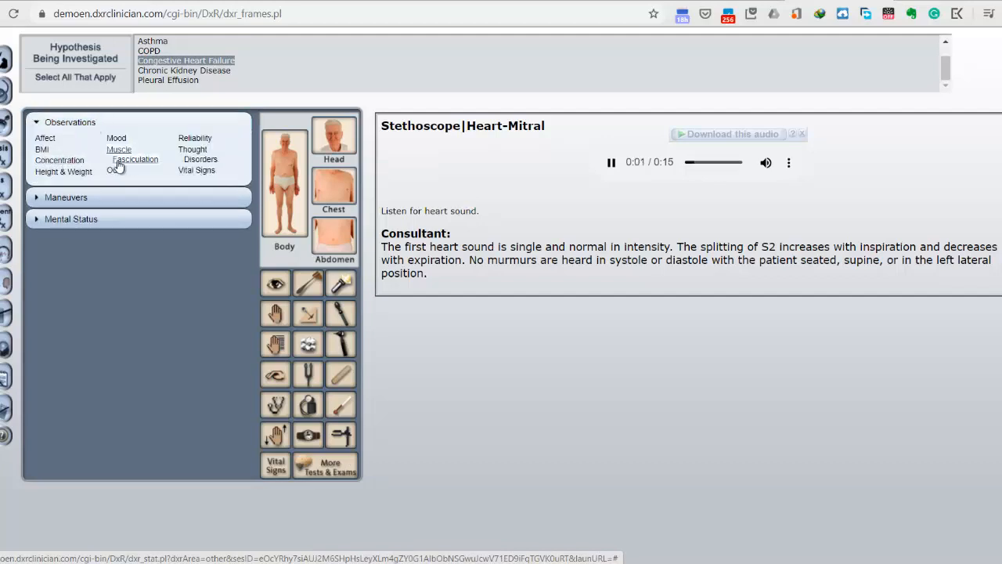
left_click(42, 150)
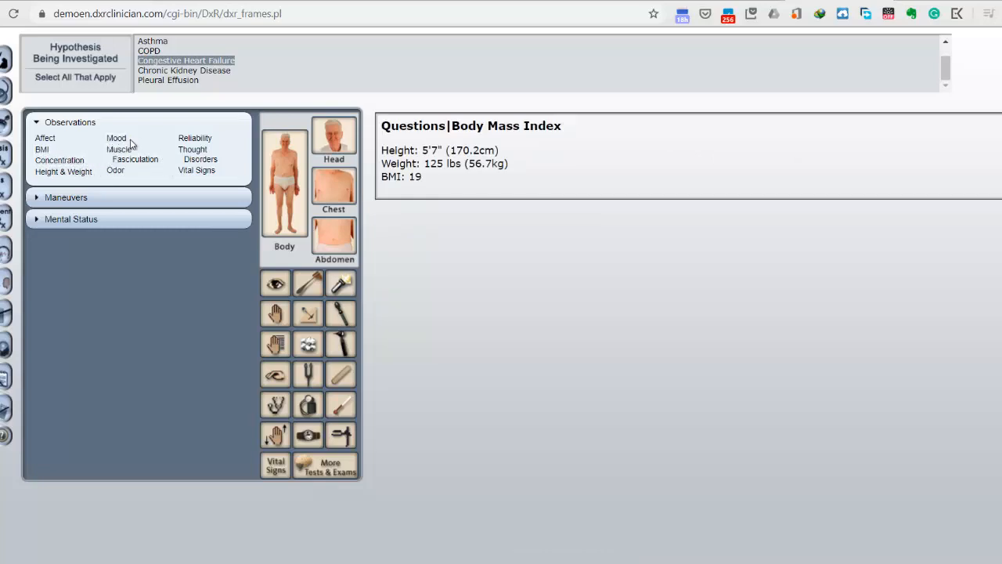
left_click(192, 171)
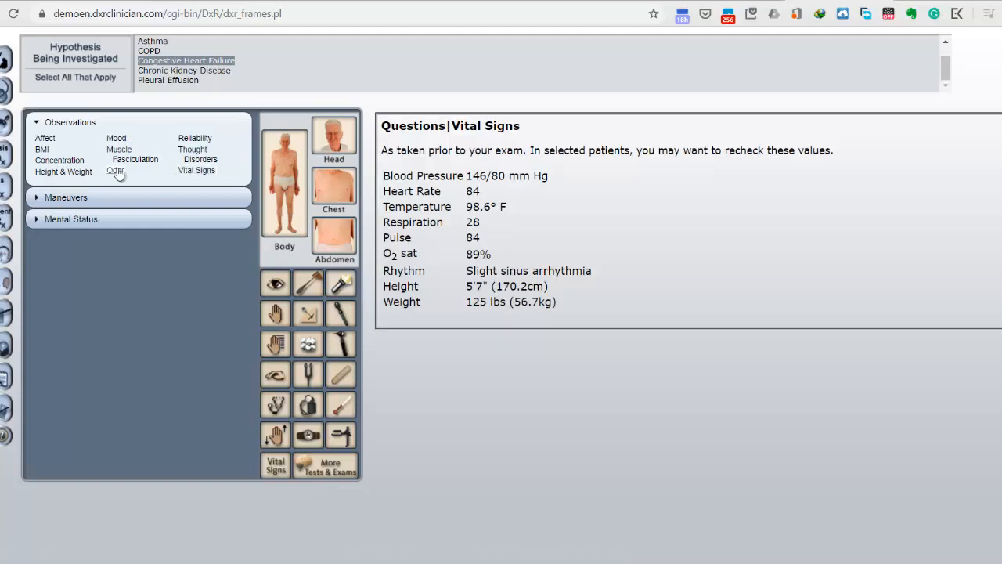
left_click(83, 202)
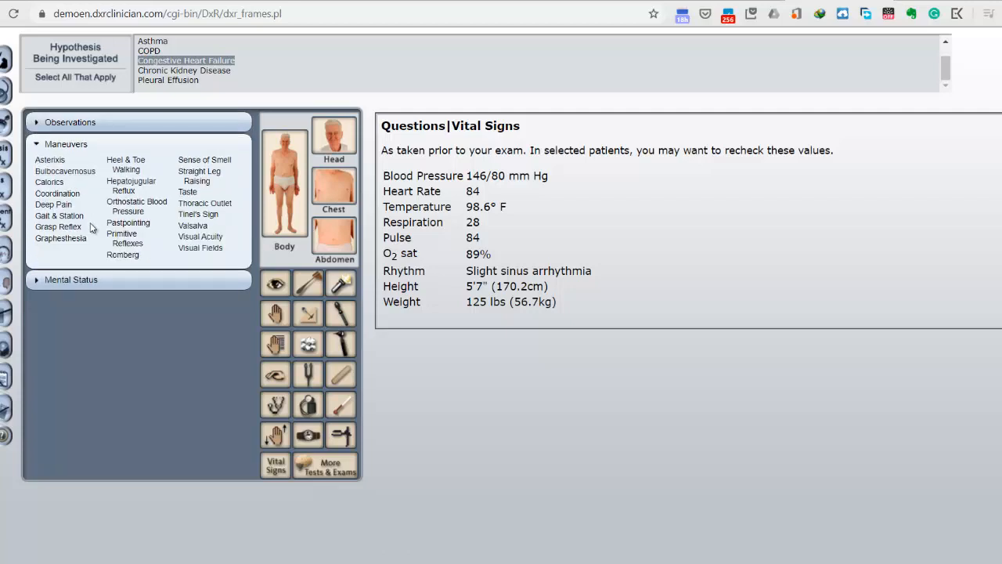
- Check Hepatojugular Reflux, Thoracic Outlet and judgment results, then return to the hypothesis list
left_click(144, 188)
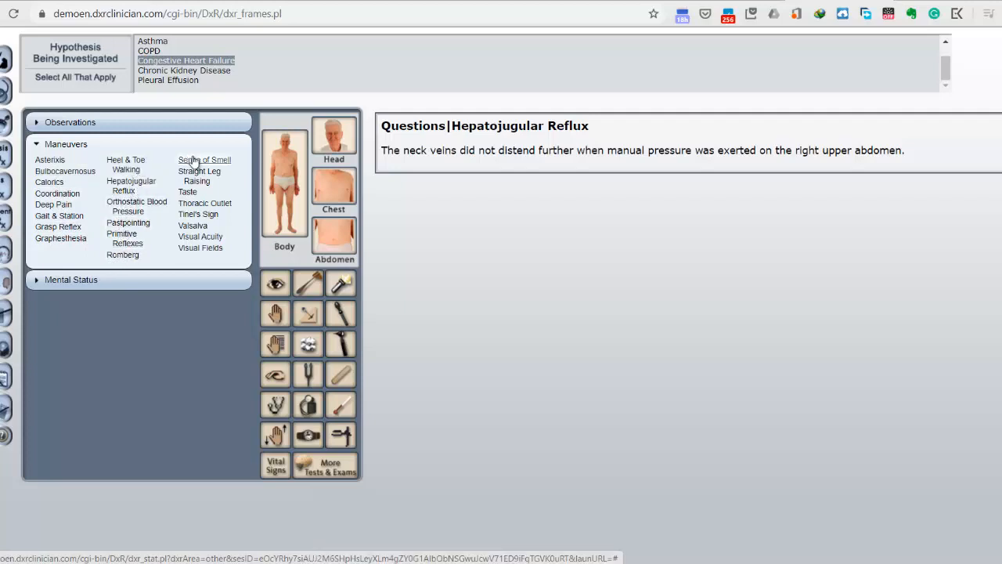
left_click(205, 206)
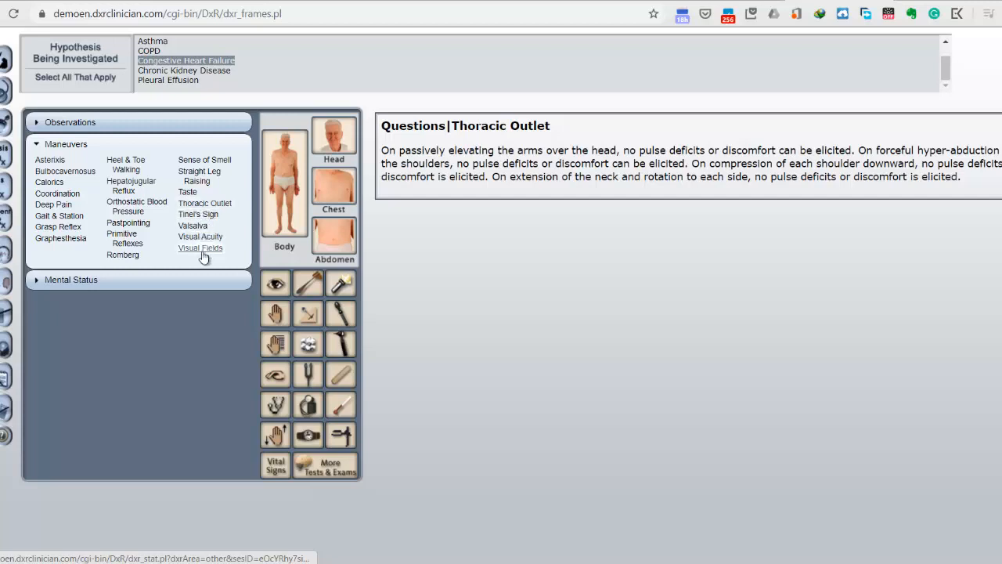
left_click(144, 281)
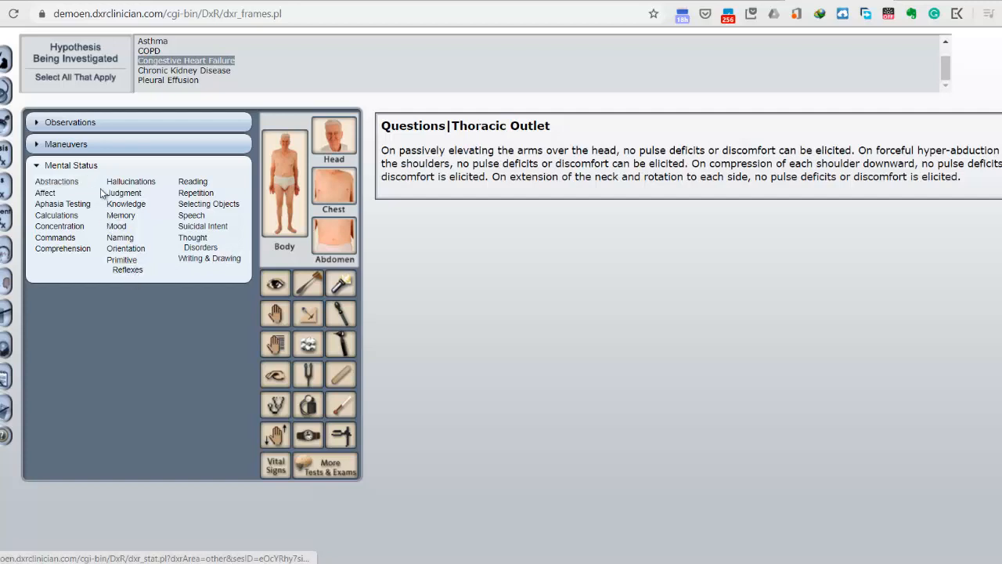
left_click(125, 195)
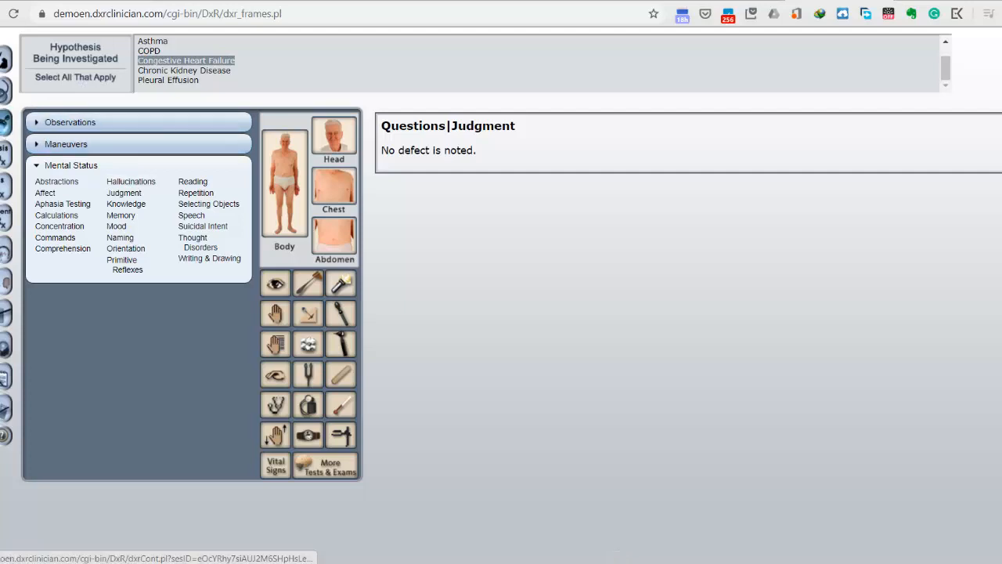
left_click(5, 121)
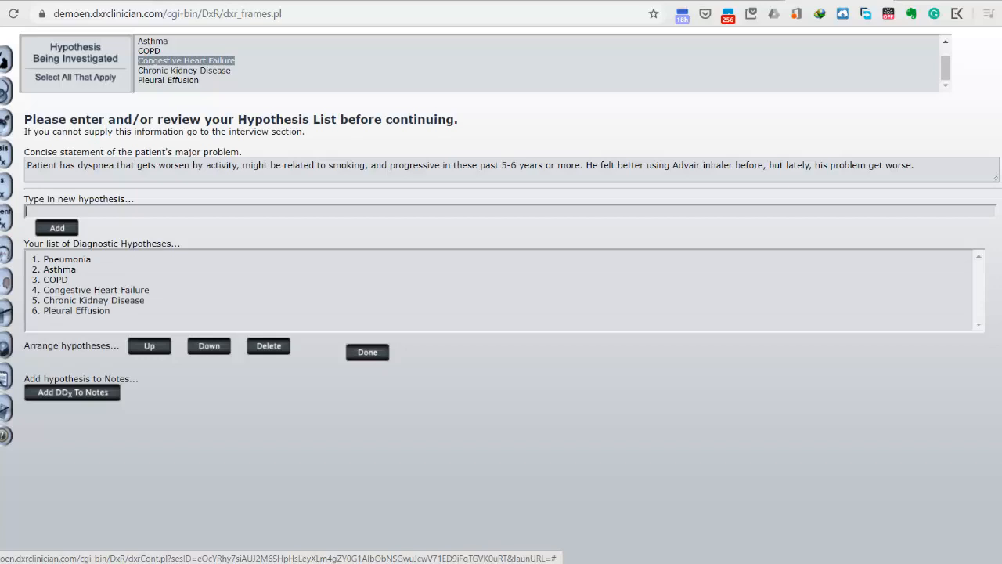
- Append 'On PE, we found barrel chest with prolonged expiration.' to the problem statement
left_click(156, 168)
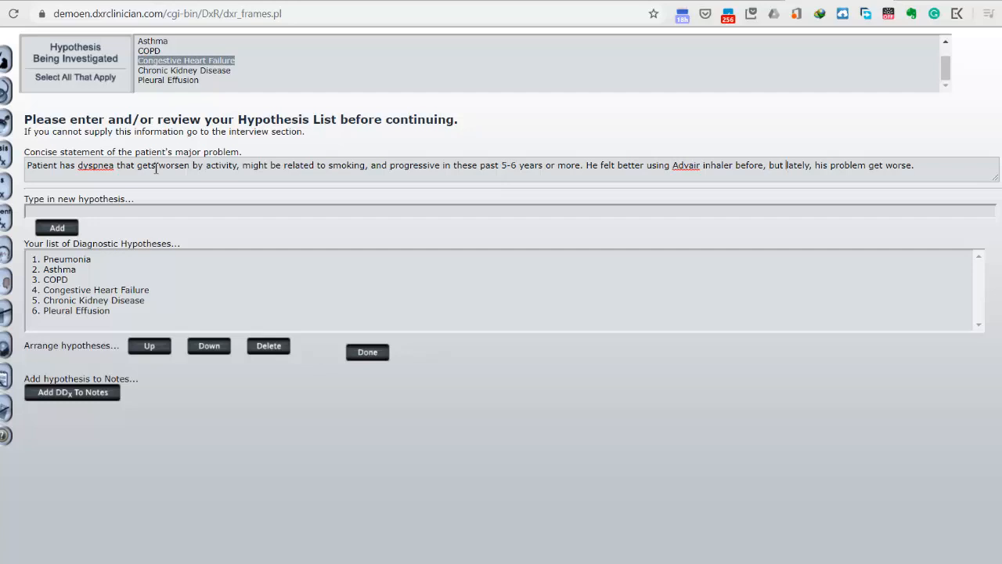
type("rolong")
key("BackSpace")
key("BackSpace")
key("BackSpace")
key("BackSpace")
key("BackSpace")
type("ound barrel chest with pro")
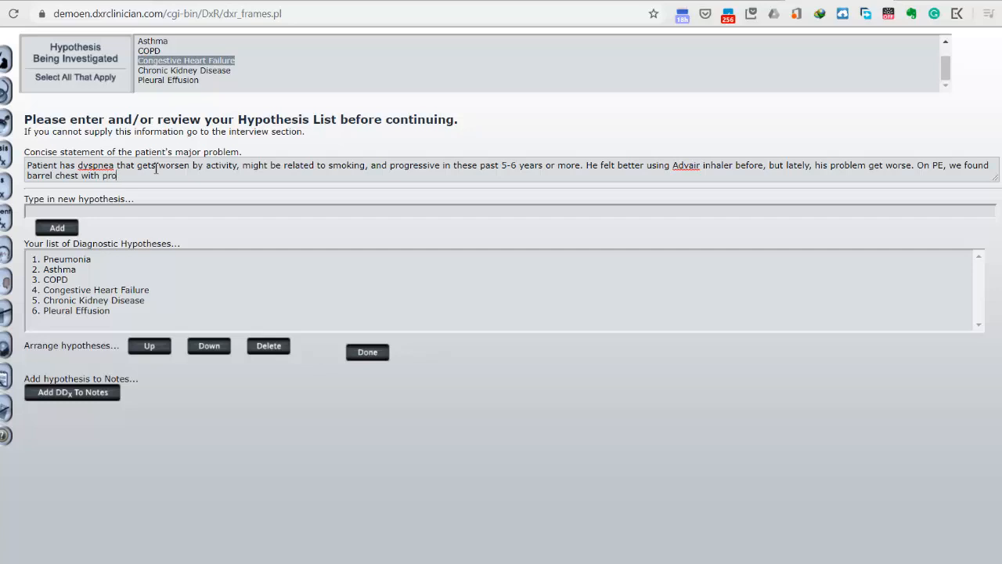
type("longed expiration.")
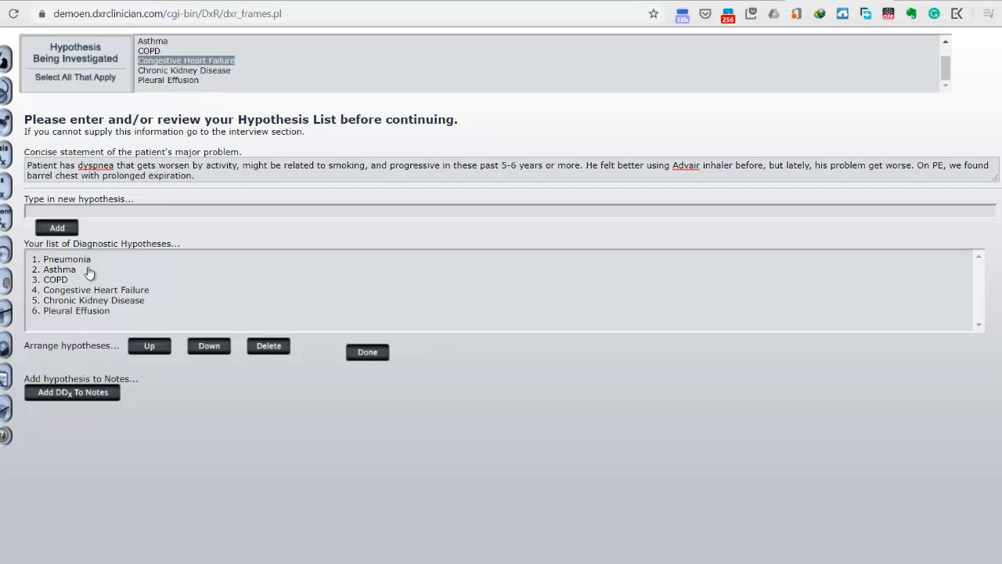
- Add Hypertension as a hypothesis and finish the statement with 'BP 140/86.'
left_click(125, 210)
type("Hypertension")
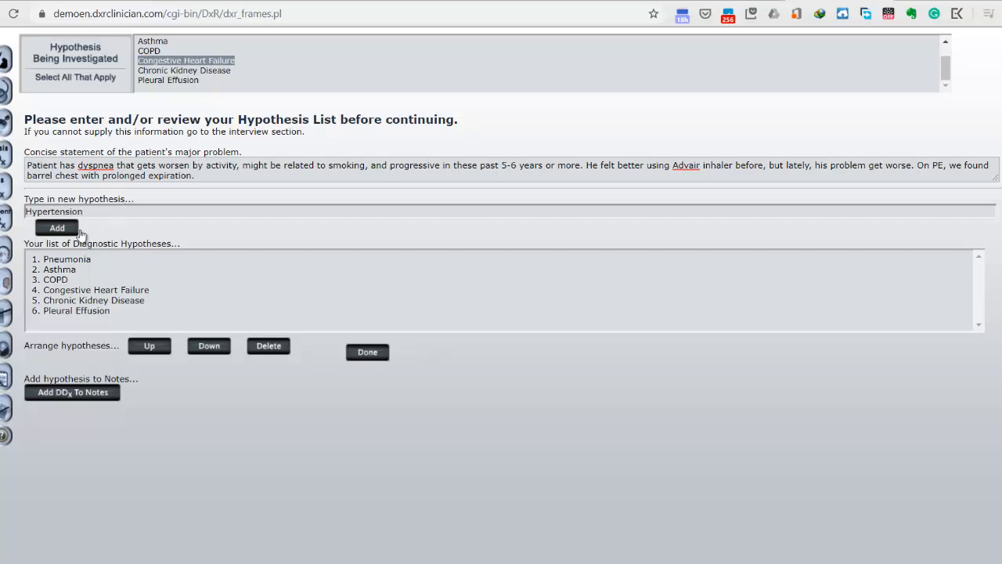
left_click(64, 230)
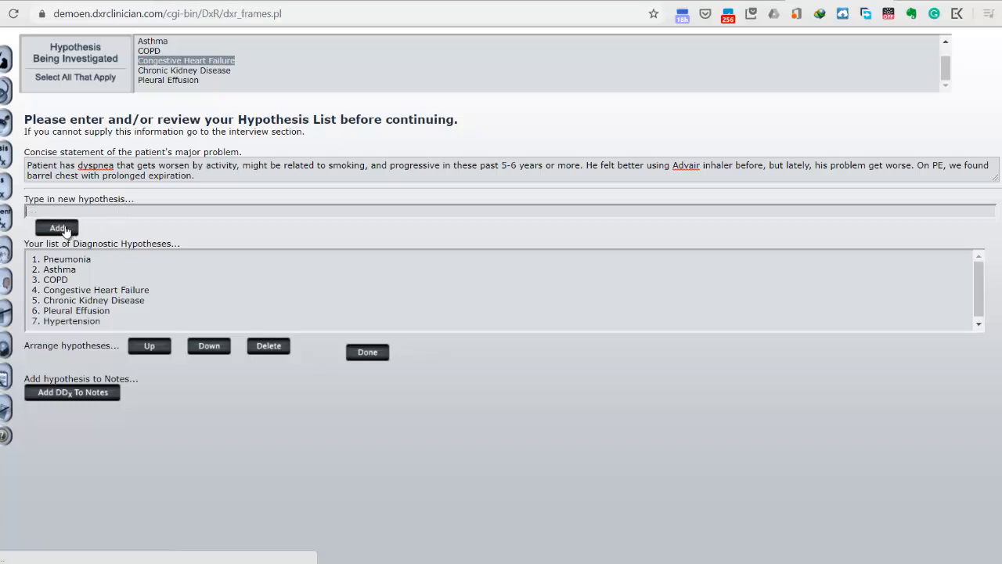
left_click(264, 178)
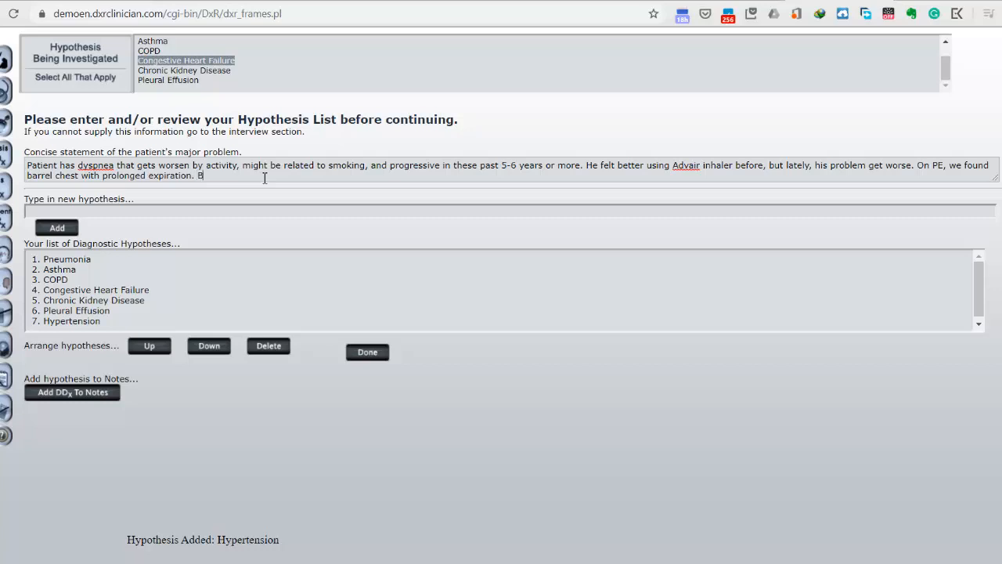
type("0/86.")
- Move COPD to first and Asthma to second, delete Pleural Effusion, and finish the hypothesis list
left_click(53, 280)
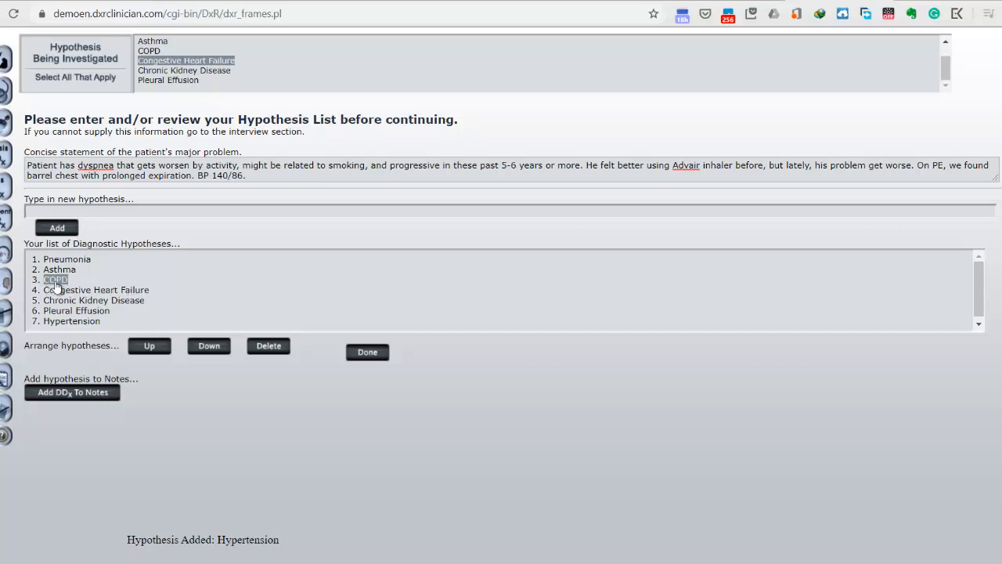
left_click(152, 347)
left_click(153, 347)
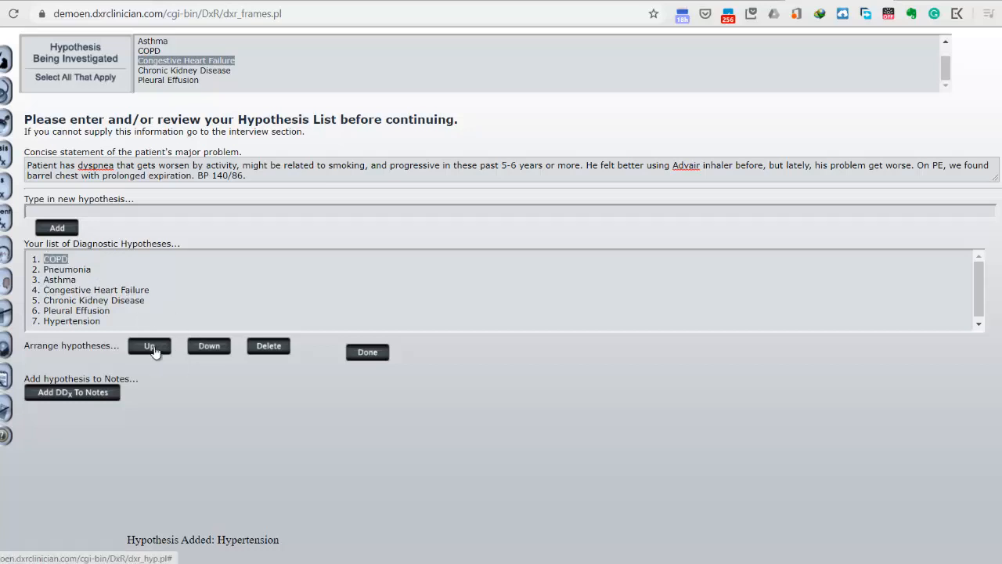
left_click(60, 279)
left_click(157, 348)
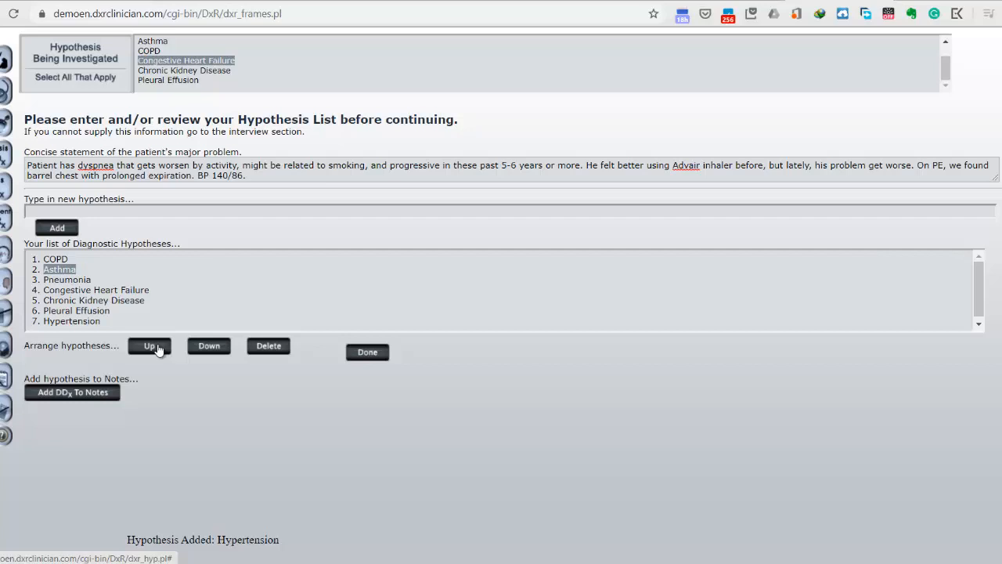
left_click(96, 312)
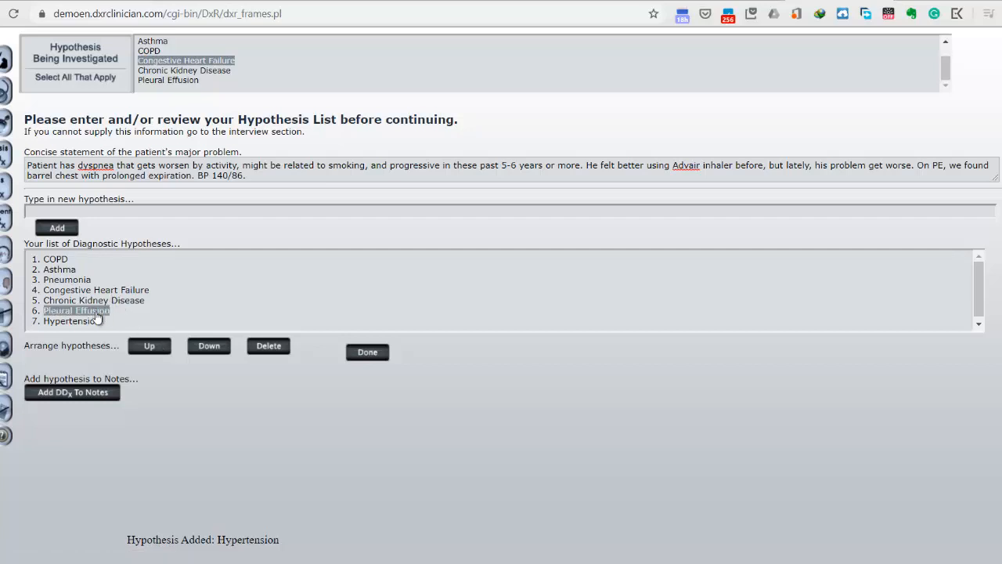
left_click(270, 348)
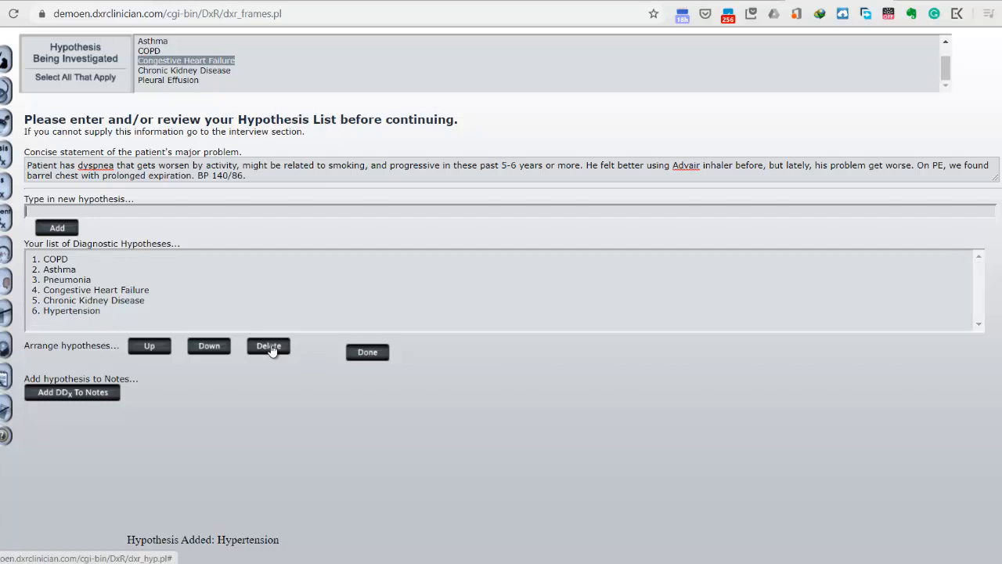
left_click(375, 354)
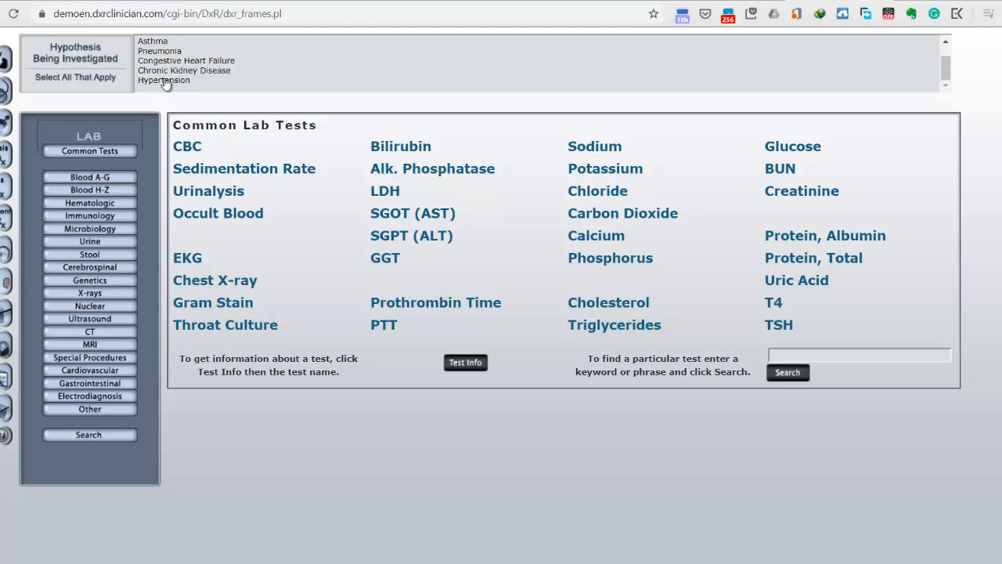
- Mark Asthma through Hypertension as investigated and review the CBC results against normal ranges
left_click(160, 42)
left_click(161, 82, "shift")
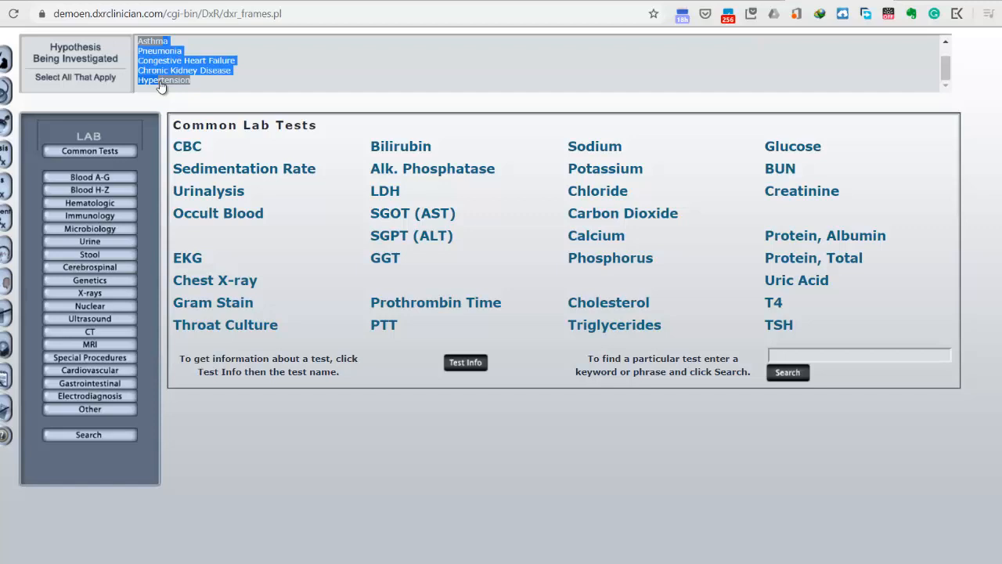
left_click(188, 149)
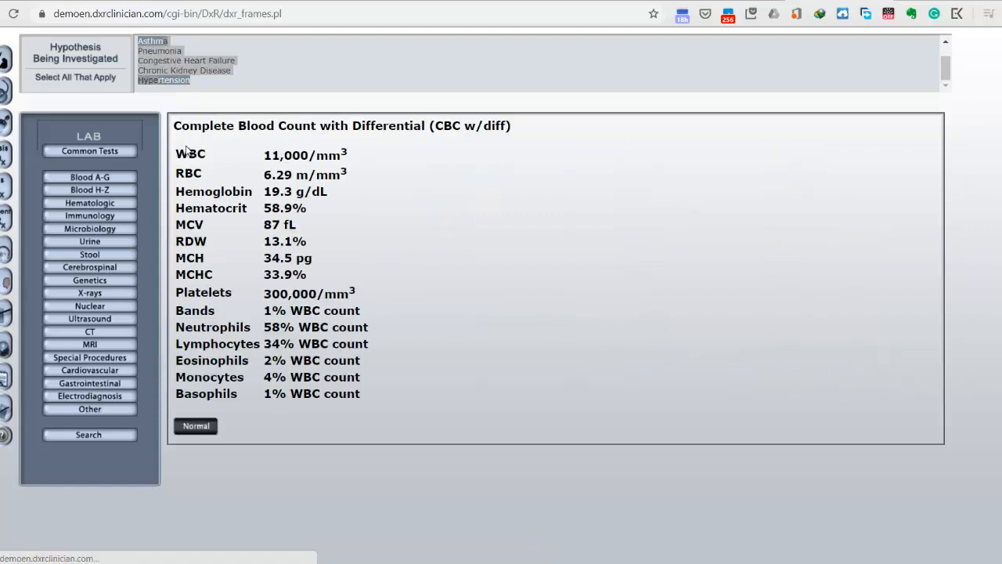
left_click(197, 428)
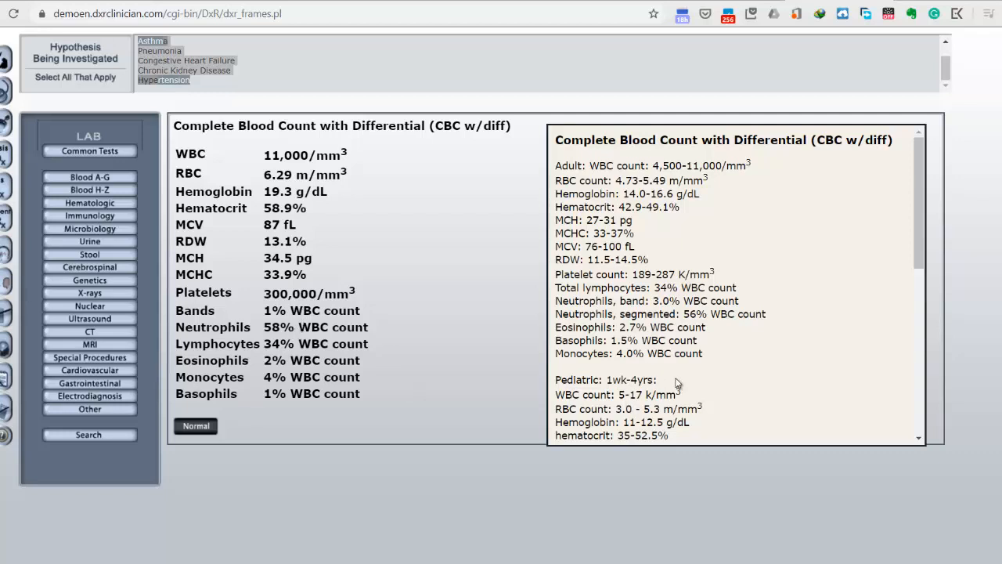
scroll(669, 377, "down", 1)
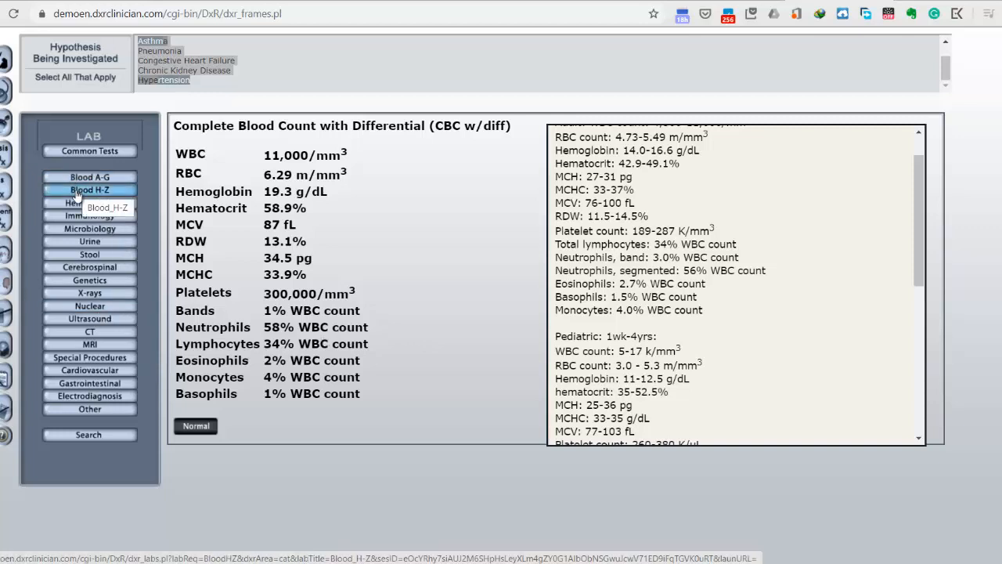
left_click(91, 153)
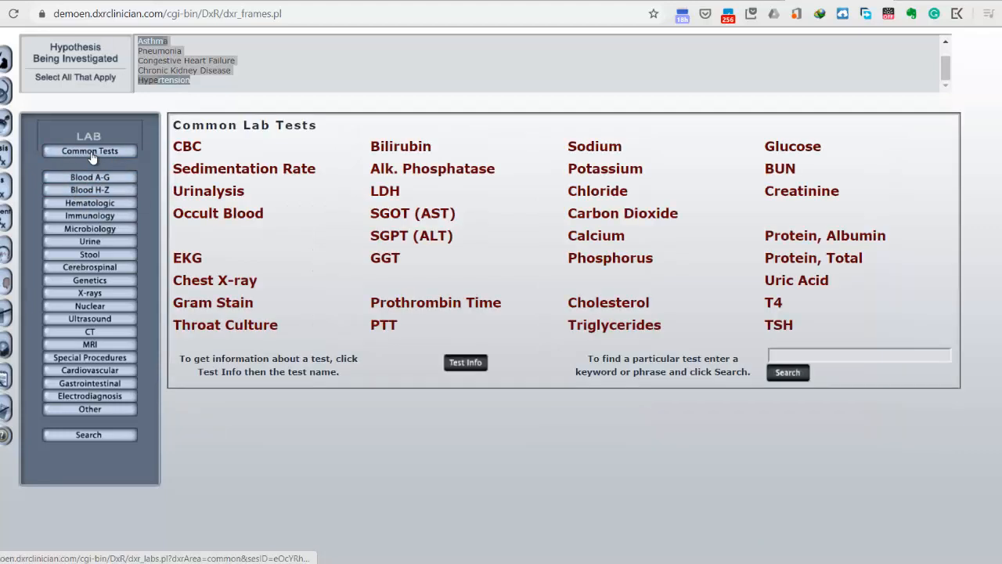
- Review the urinalysis results (specific gravity 1.005, pH 4.5) against normal values
left_click(227, 191)
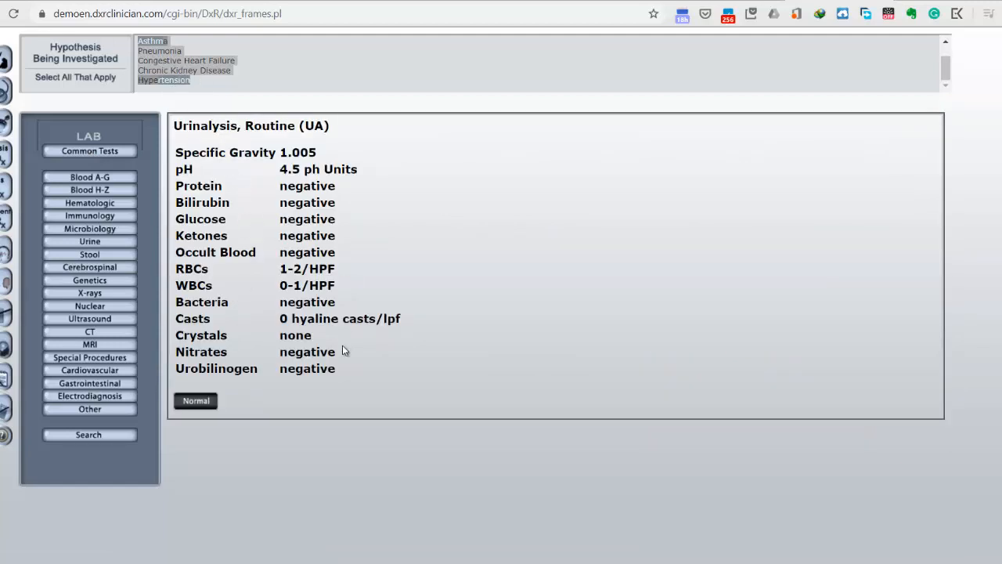
left_click(205, 404)
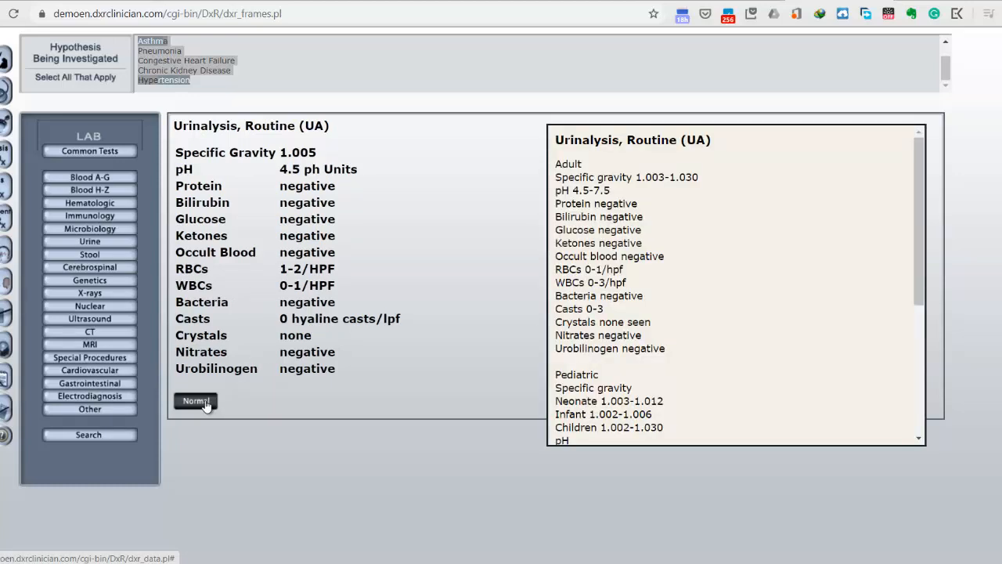
left_click(95, 151)
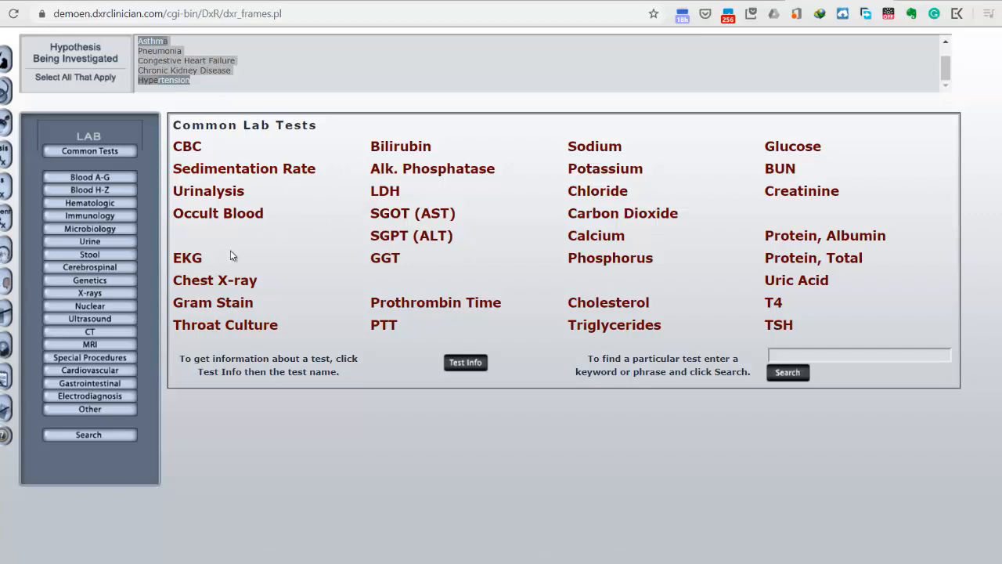
- Submit the EKG interpretation 'Tachycardia, ST depression II, III, aVF, V1 - V3. RVH.' and request the consultant's reading
left_click(188, 258)
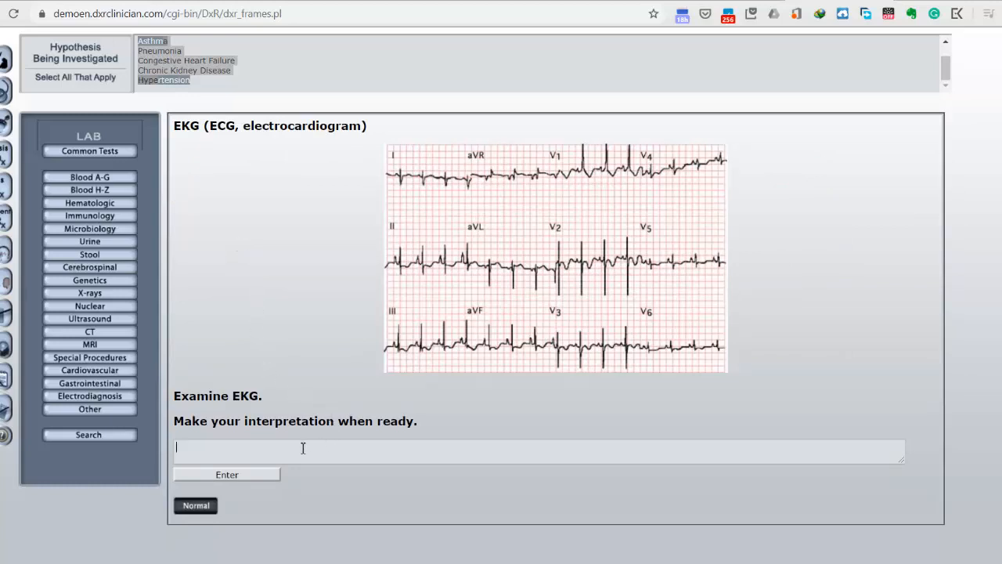
type("Tachycardia")
type("ST depression")
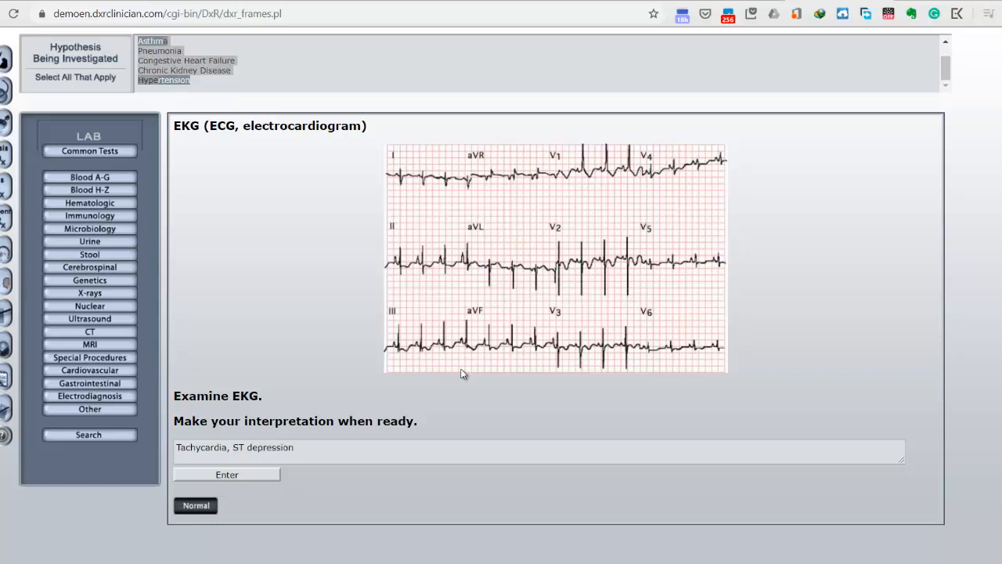
type(" II, III, aVF, V1")
type(", -V")
key("BackSpace")
key("BackSpace")
key("BackSpace")
key("BackSpace")
type("- V3. RVH.")
left_click(253, 473)
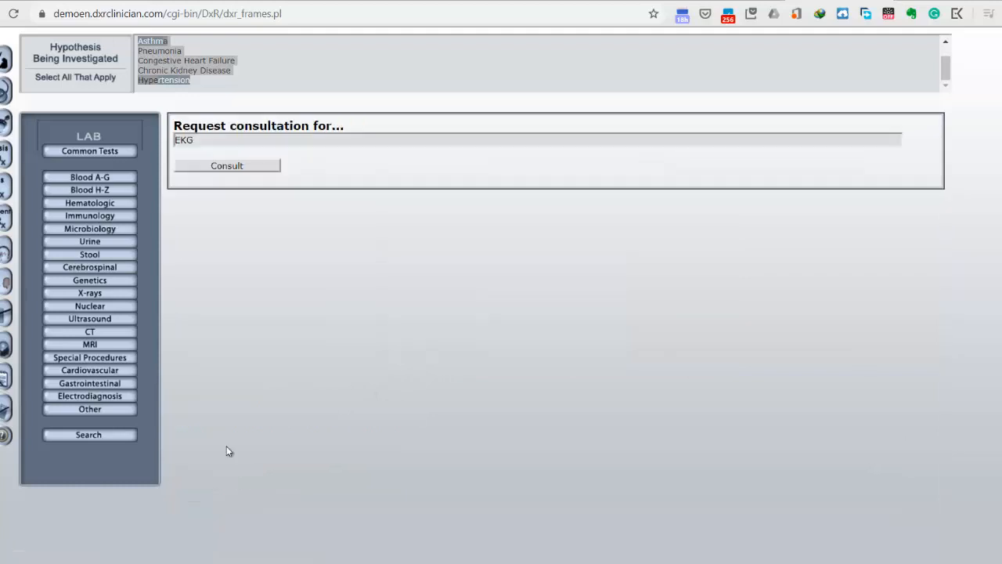
left_click(253, 166)
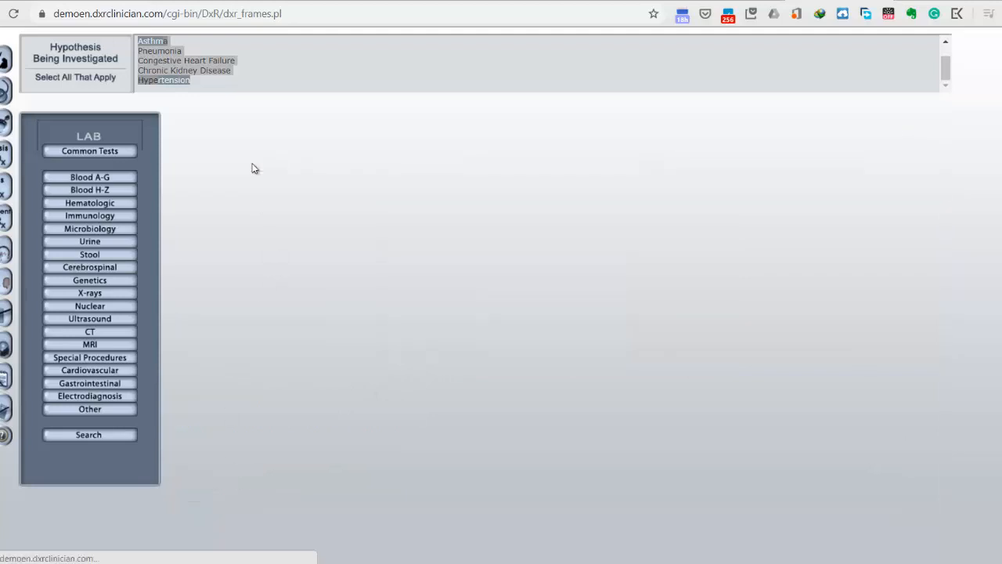
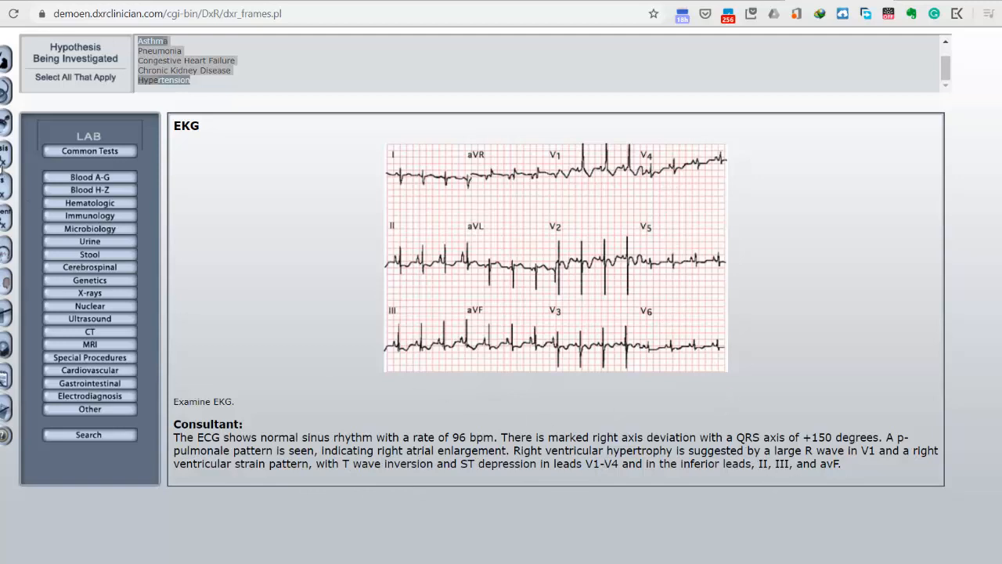
- Order a chest X-ray, interpret it as 'Barrel', and get the radiologist's barrel-chest reading
left_click(86, 150)
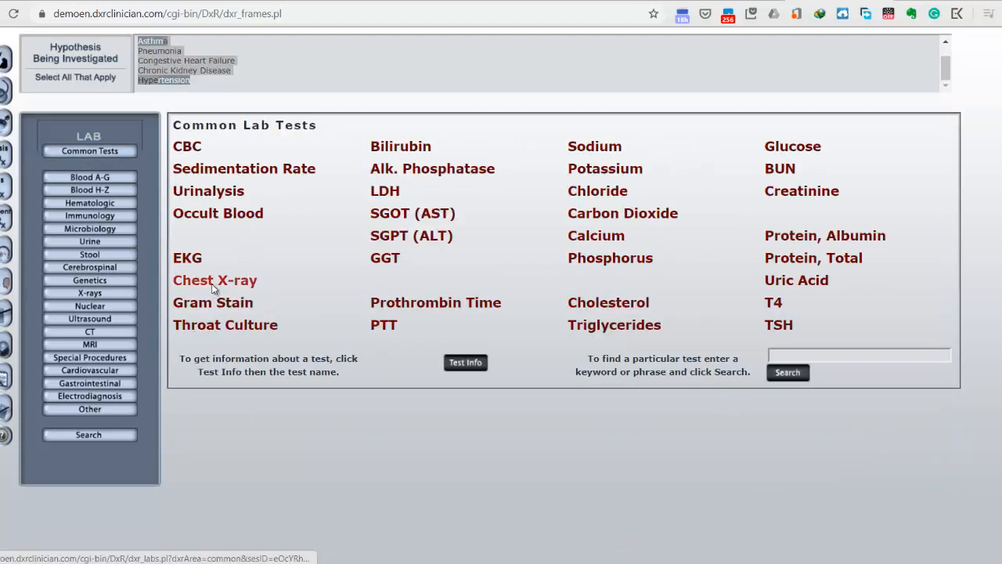
left_click(212, 283)
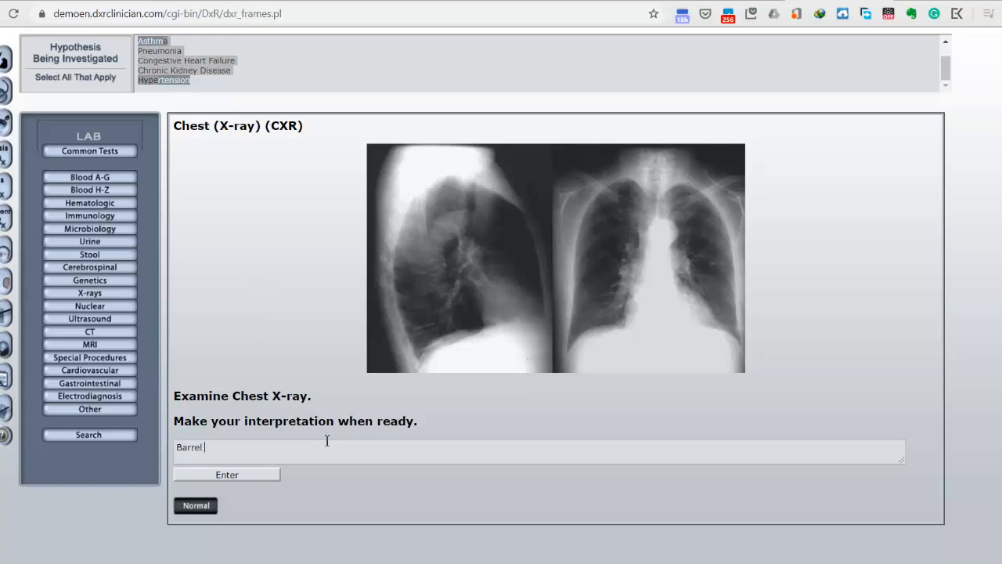
left_click(231, 477)
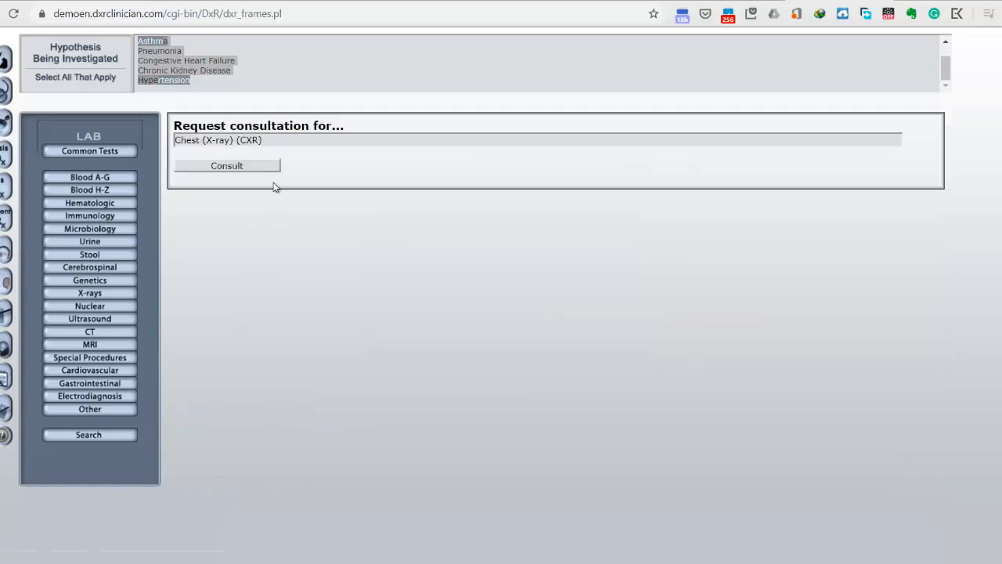
left_click(247, 165)
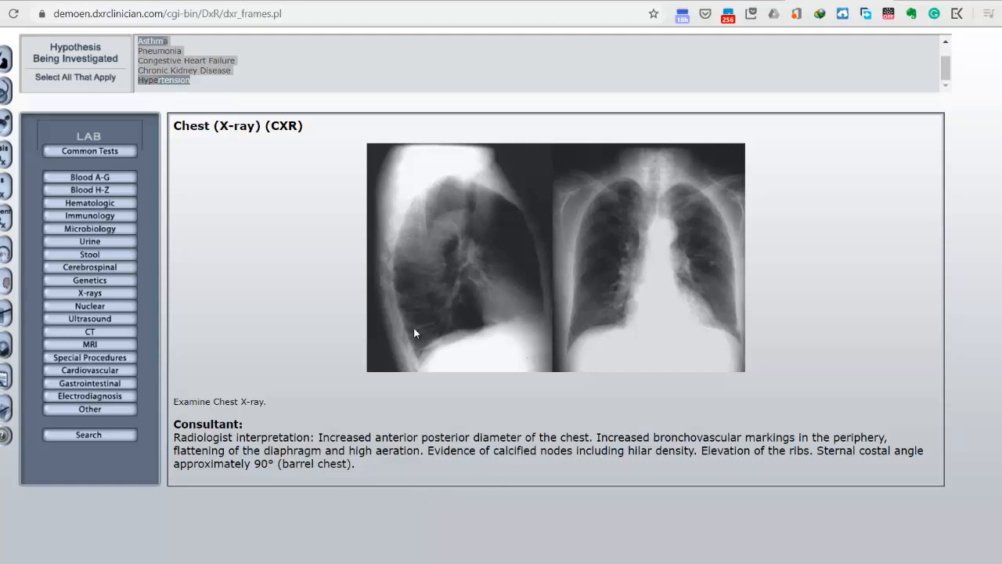
left_click(114, 152)
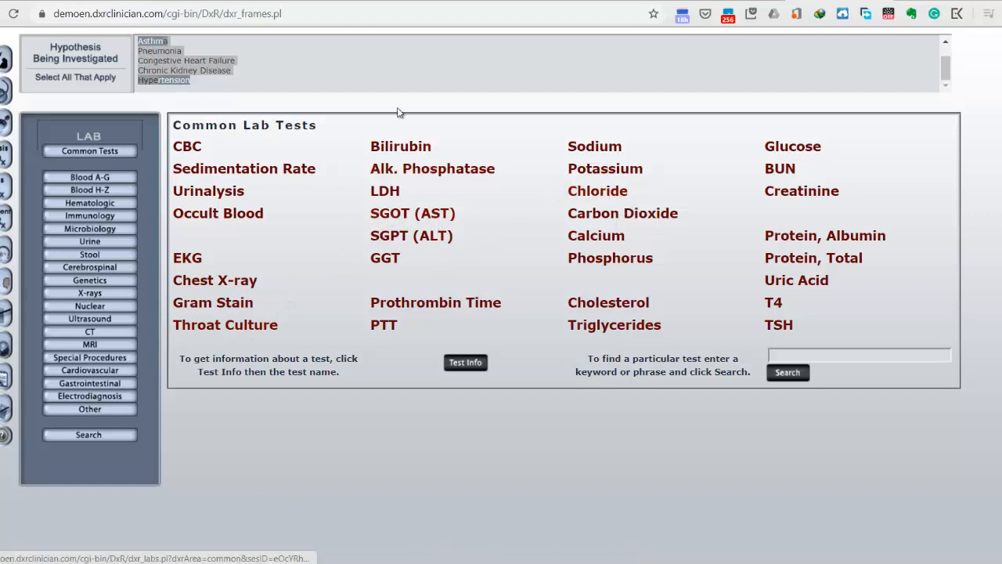
- Set Chronic Kidney Disease and Hypertension as the hypotheses under investigation
left_click(222, 71, "ctrl")
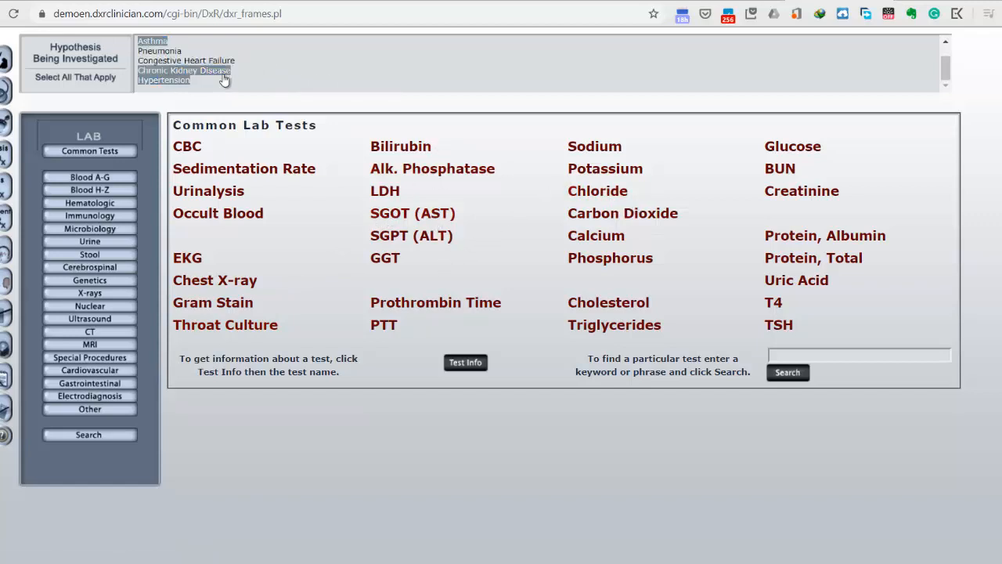
left_click(161, 42)
left_click(182, 70)
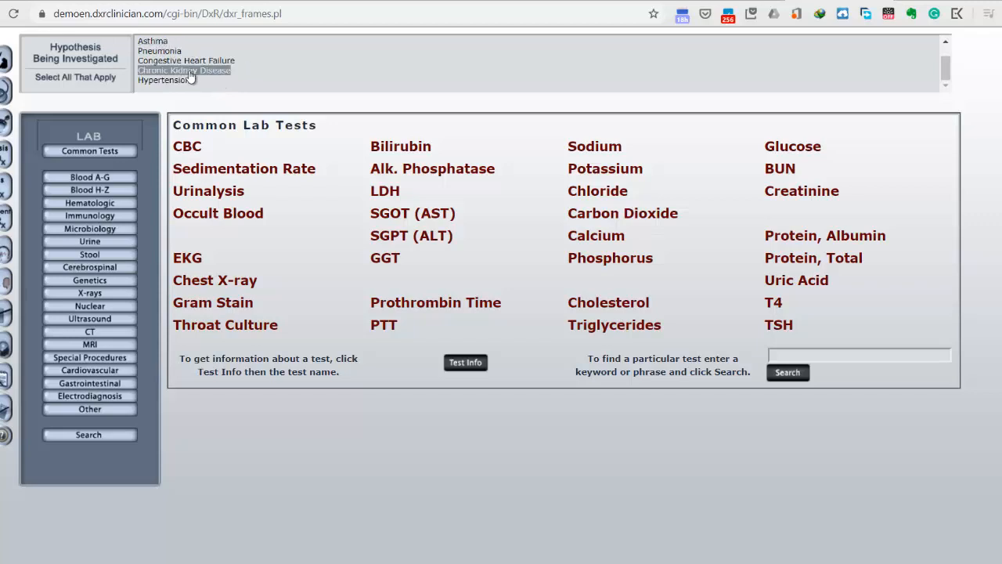
left_click(184, 81, "ctrl")
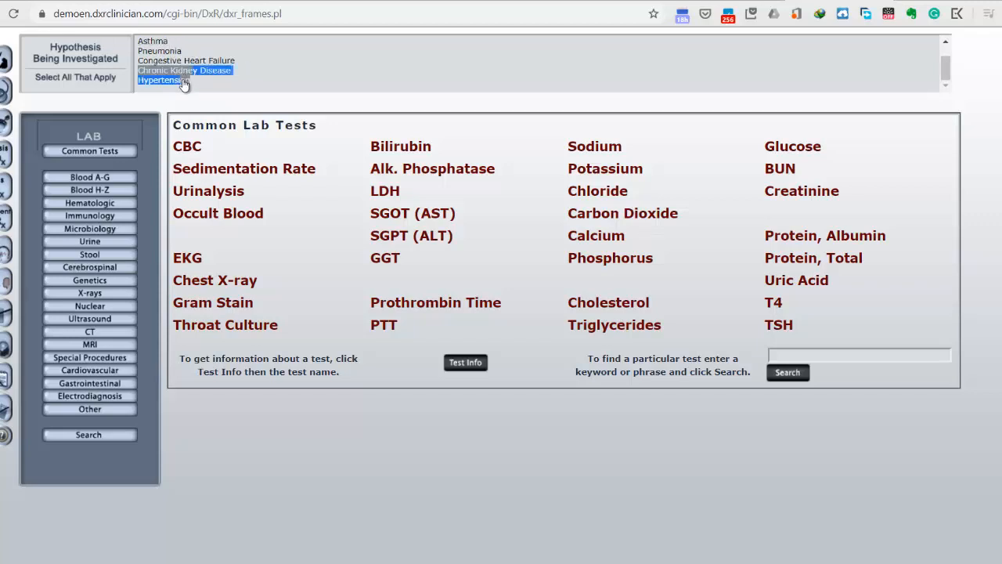
- Order creatinine (1.2), BUN (14) and random glucose (120 mg/dL), checking each normal range
left_click(793, 193)
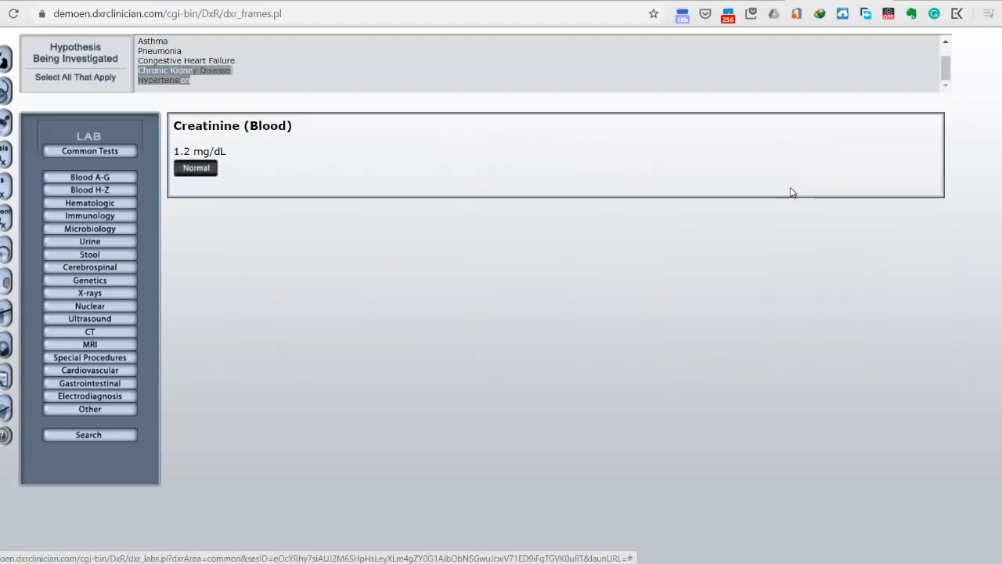
left_click(201, 169)
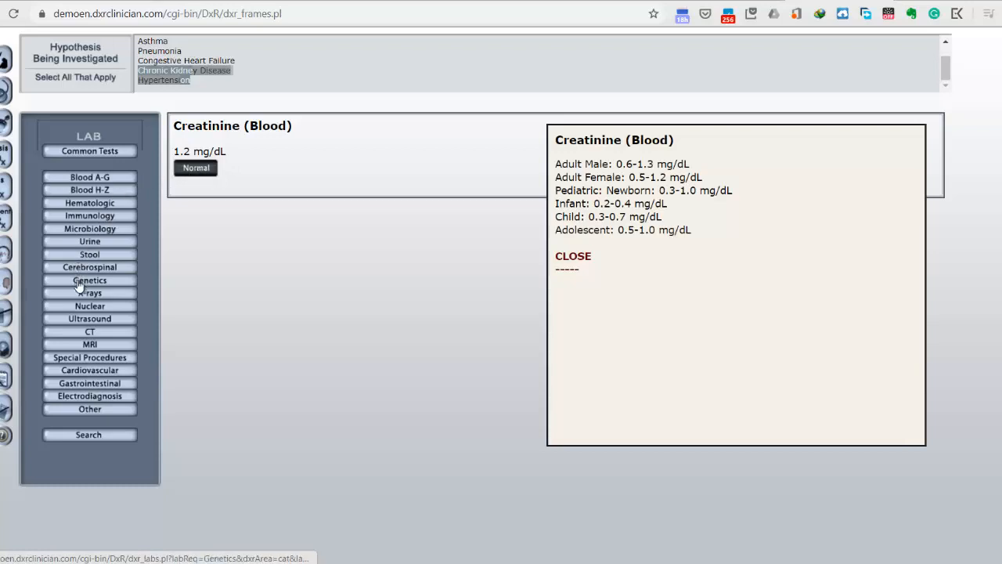
left_click(104, 152)
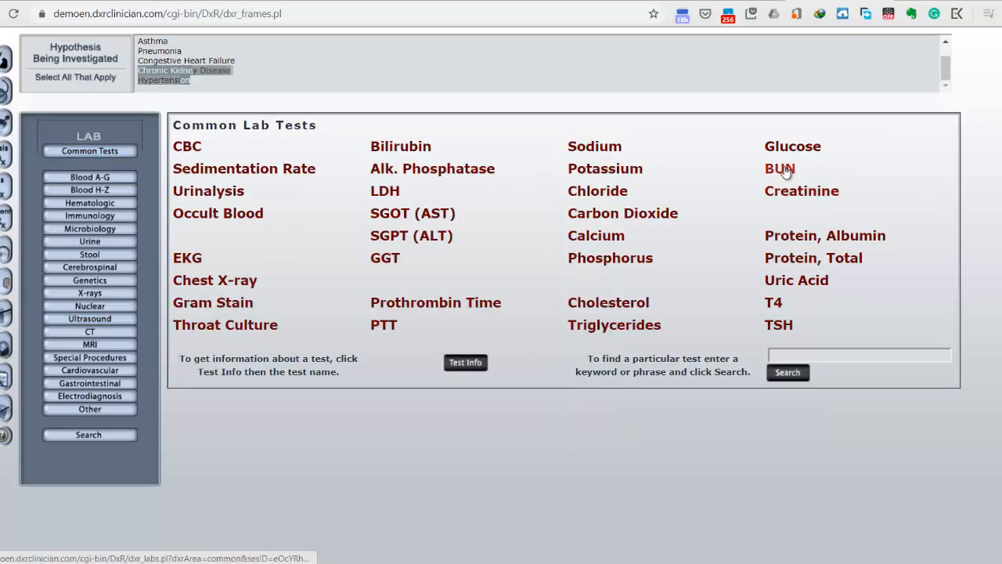
left_click(786, 170)
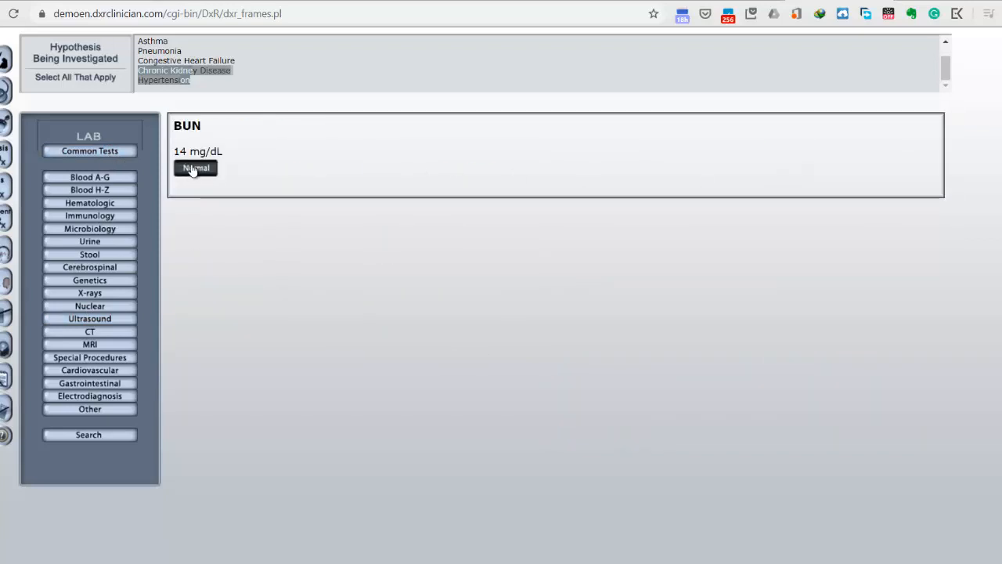
left_click(192, 169)
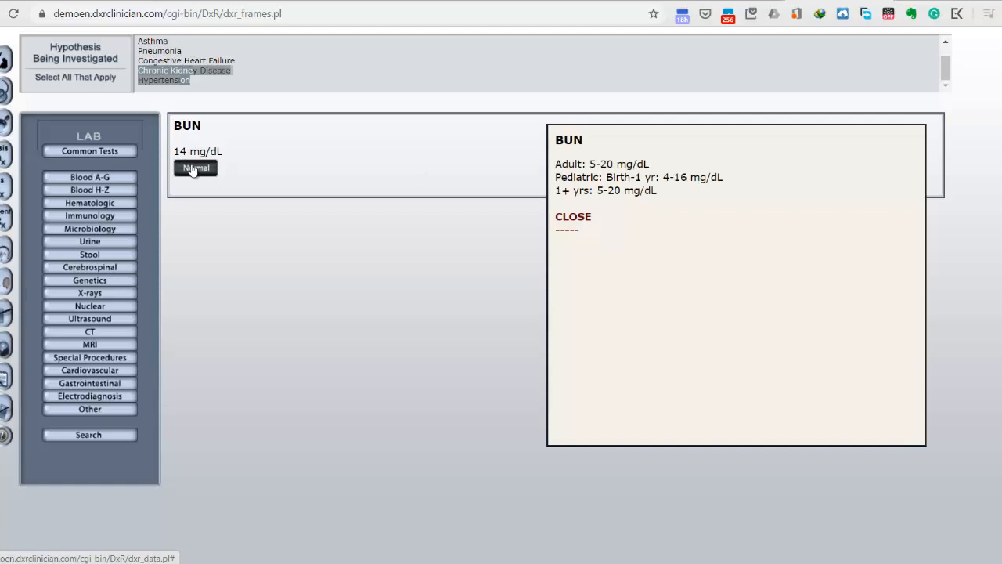
left_click(117, 151)
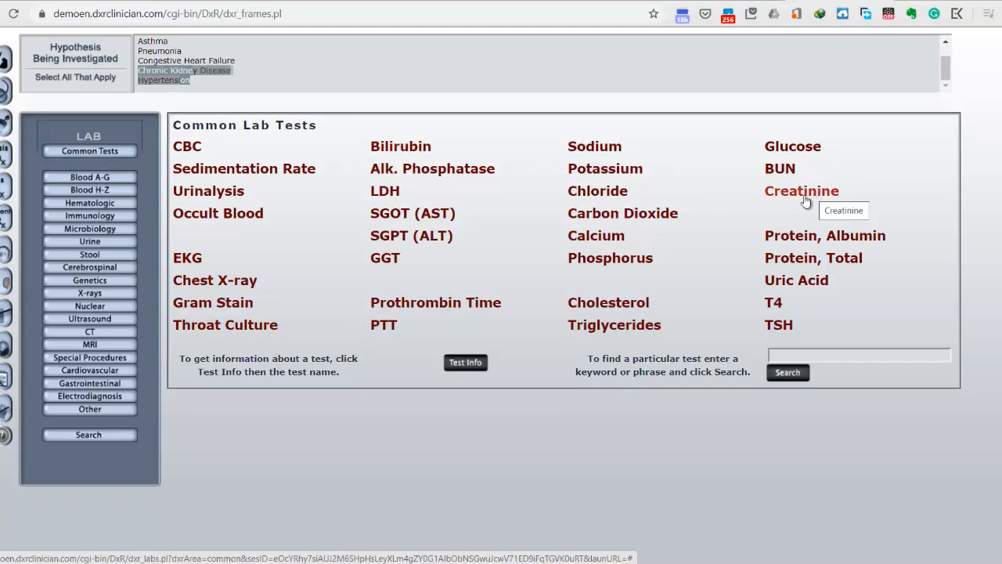
left_click(799, 149)
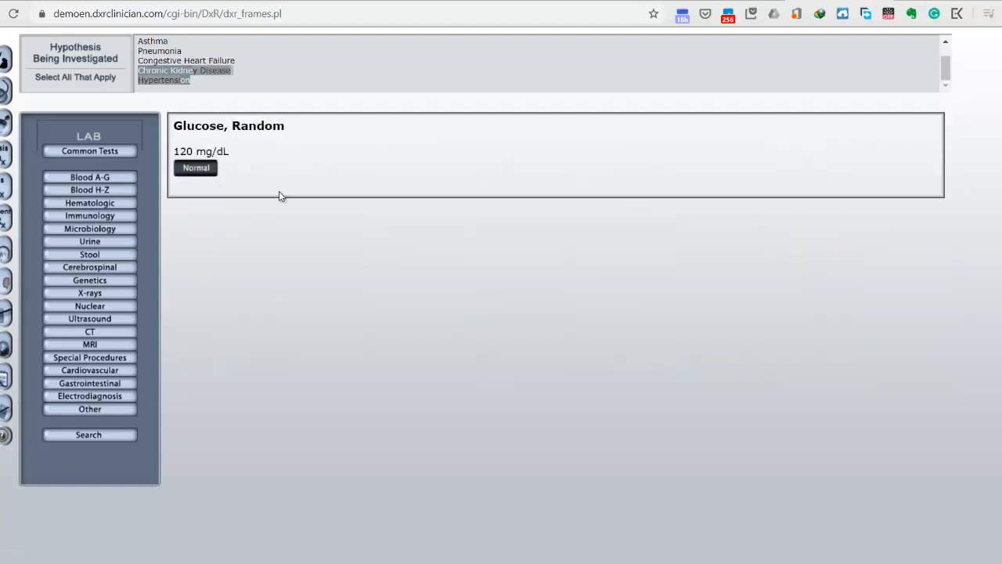
left_click(189, 171)
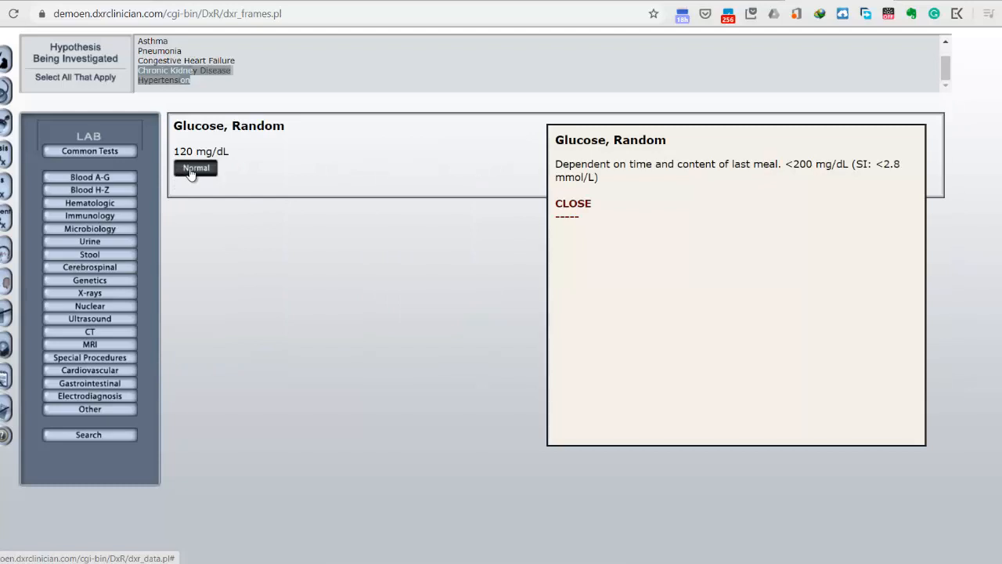
left_click(131, 155)
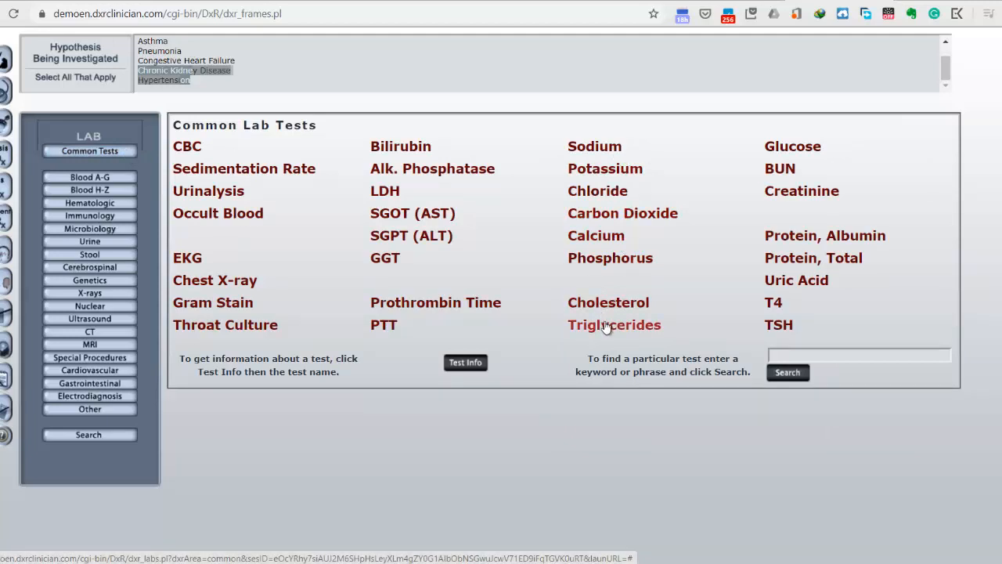
- Browse the blood, urine, stool, cerebrospinal fluid, genetics and X-ray test lists
left_click(129, 177)
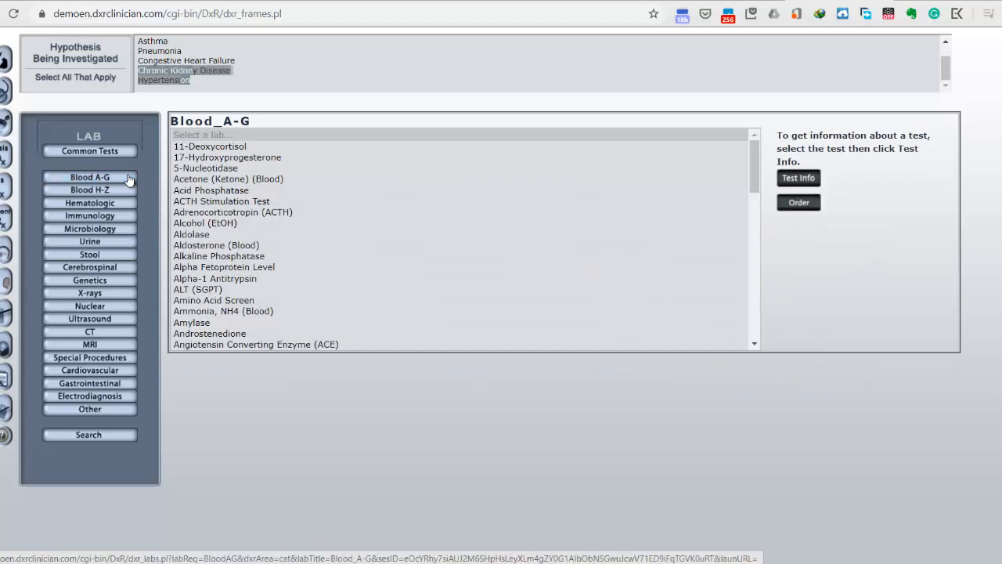
scroll(232, 259, "down", 5)
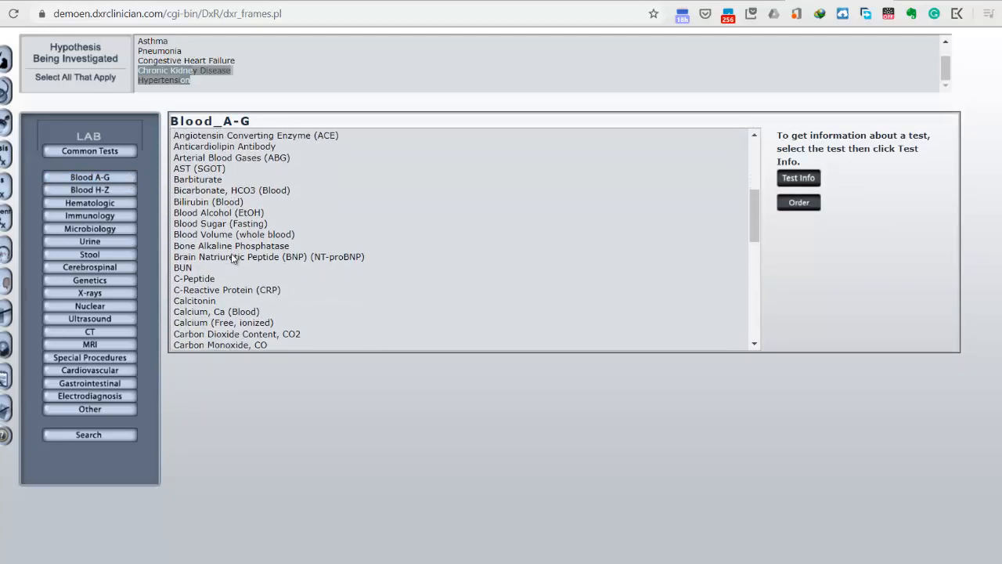
left_click(101, 243)
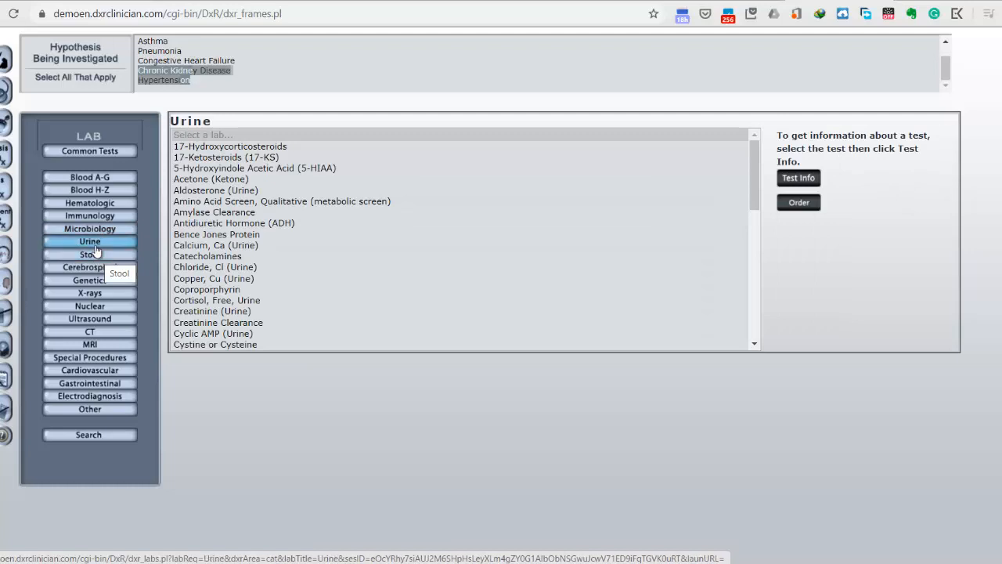
left_click(101, 258)
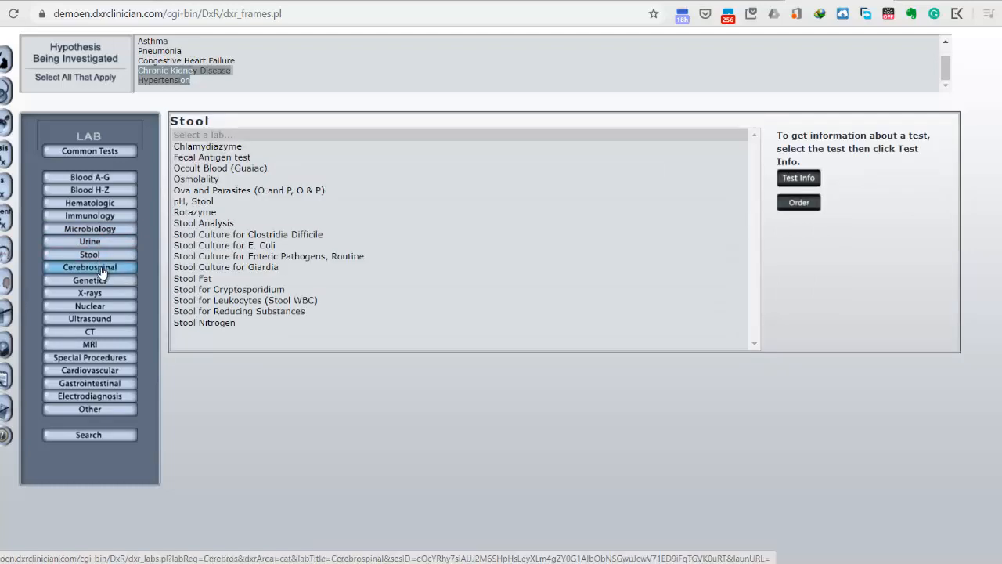
left_click(101, 270)
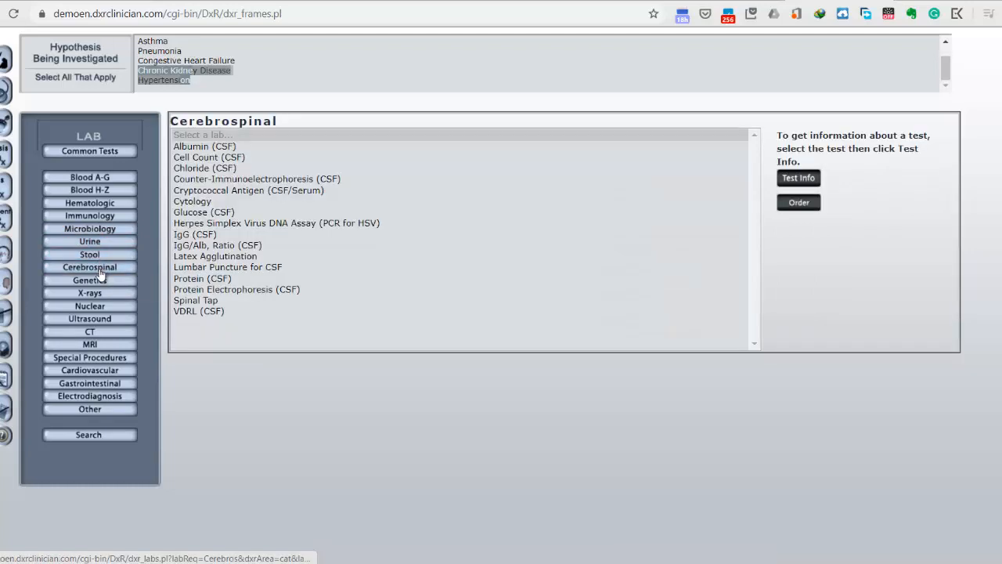
left_click(96, 286)
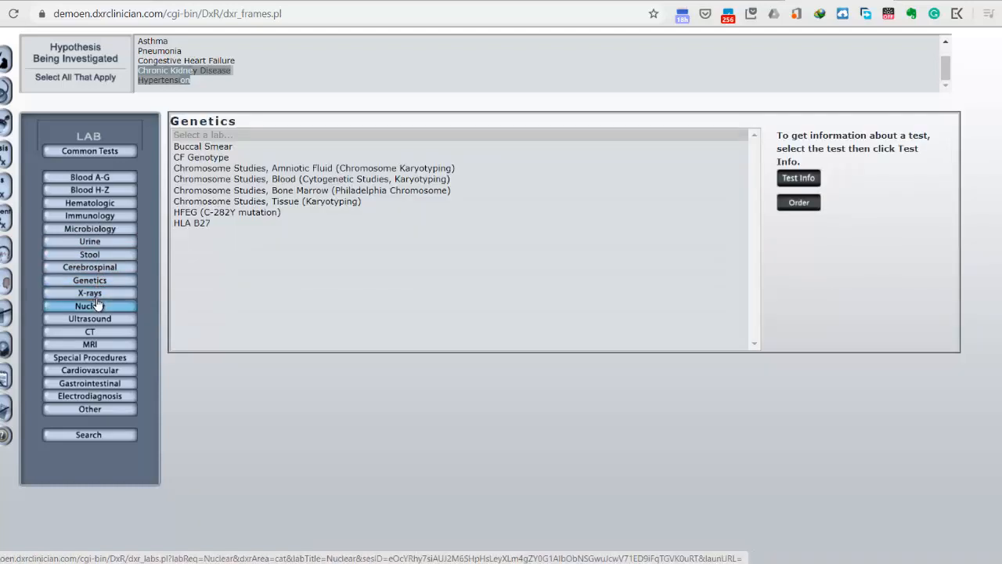
left_click(97, 296)
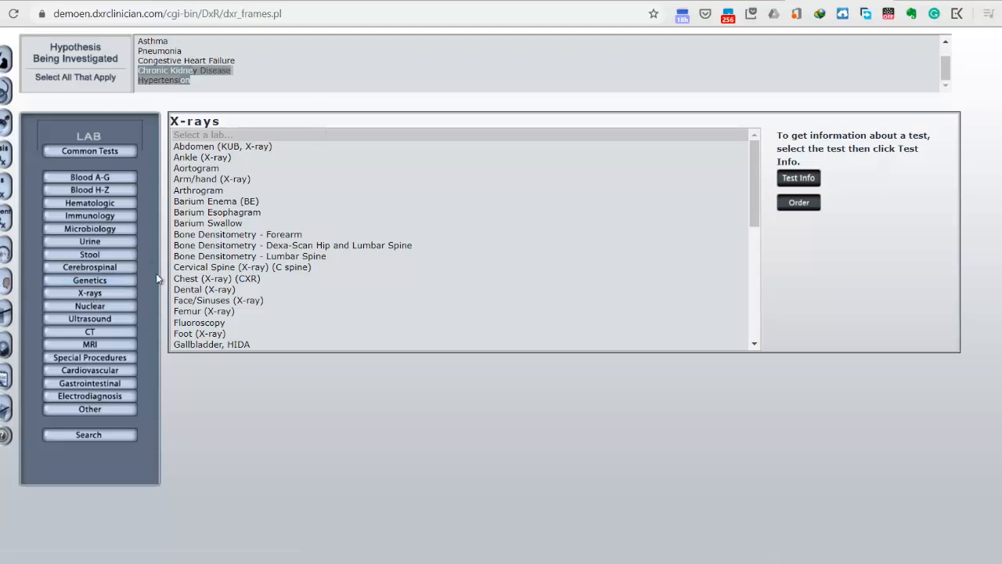
- Look through the ultrasound, CT and special procedure tests, ending on the Cardiovascular list
left_click(107, 319)
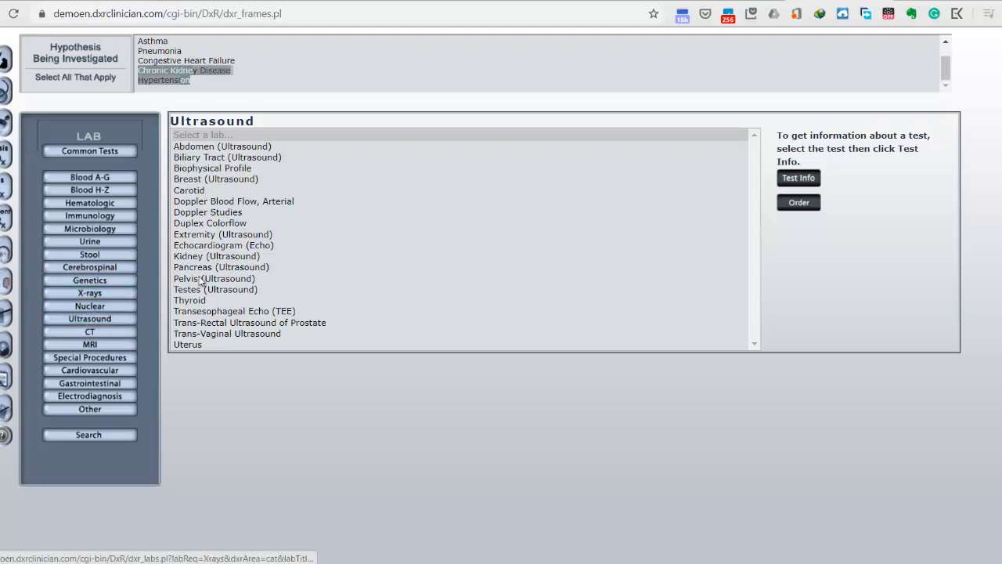
left_click(116, 335)
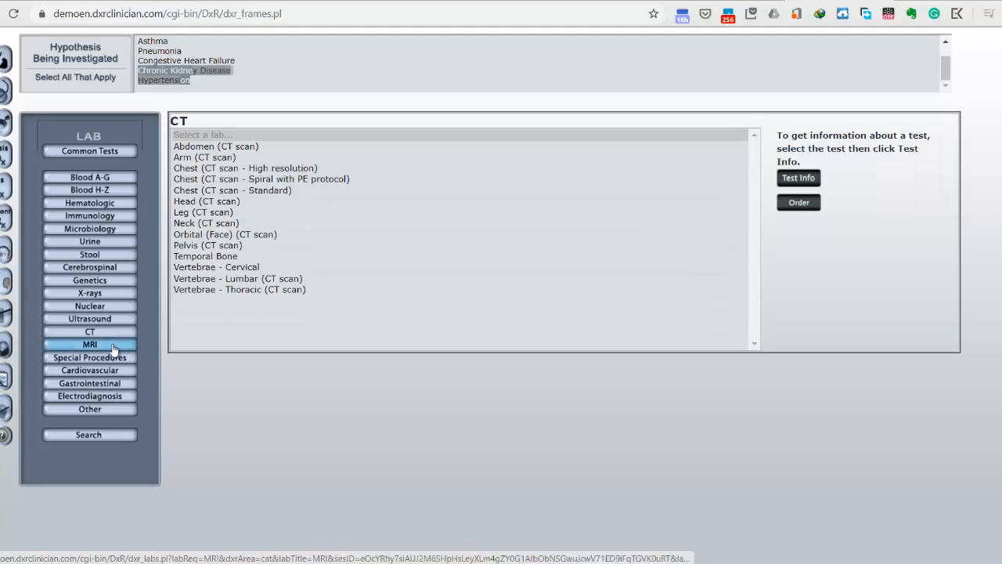
left_click(113, 360)
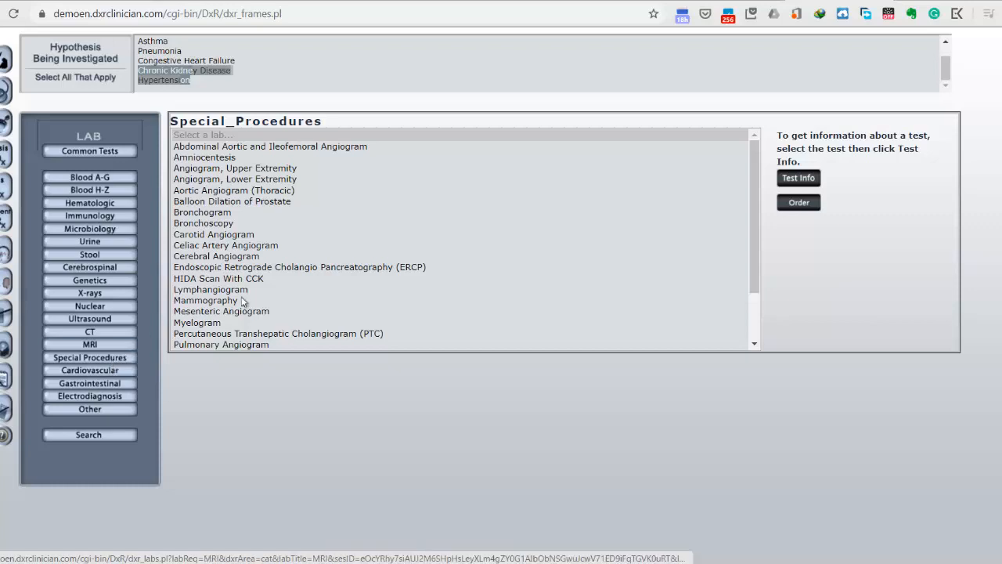
scroll(365, 294, "down", 3)
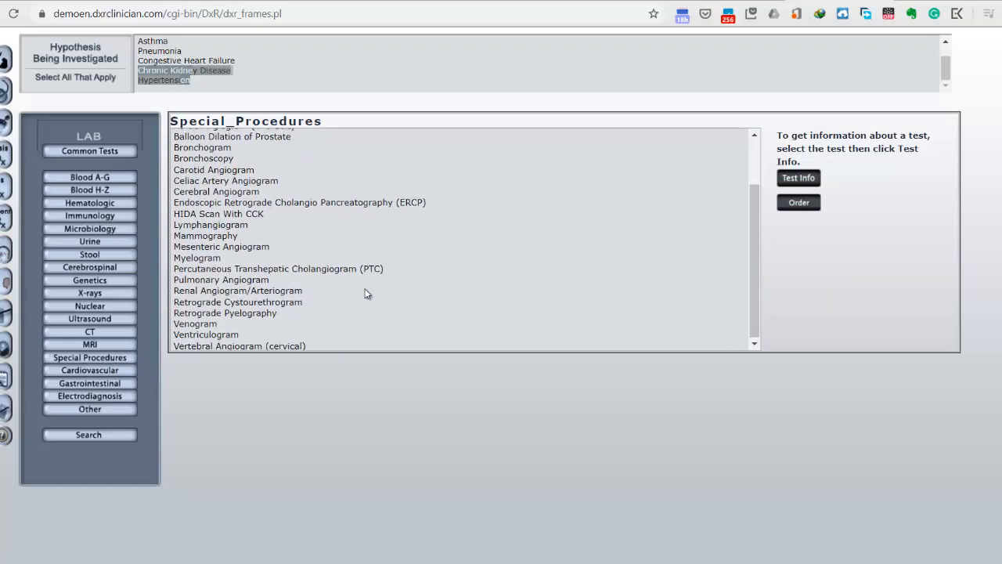
scroll(364, 293, "up", 3)
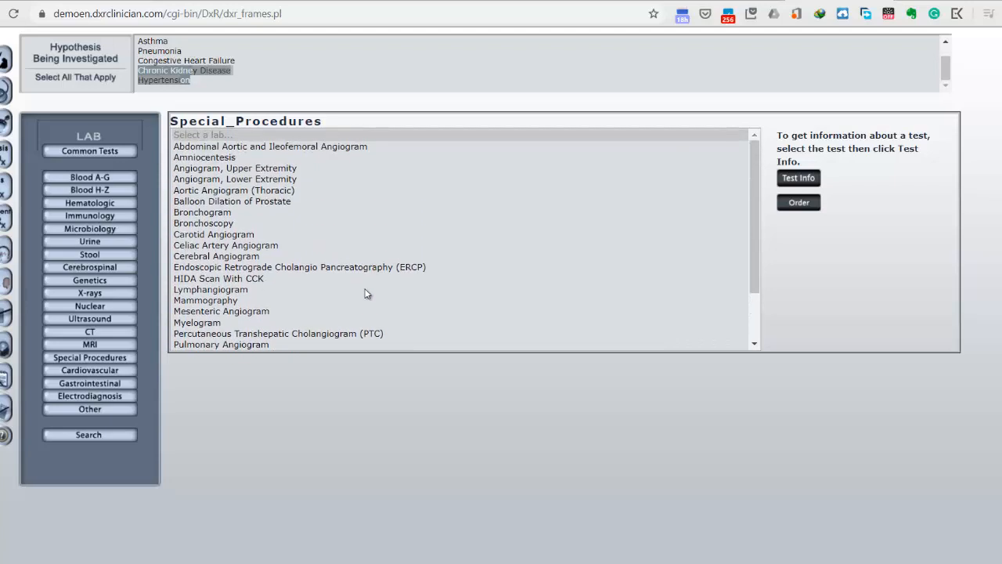
scroll(364, 293, "down", 2)
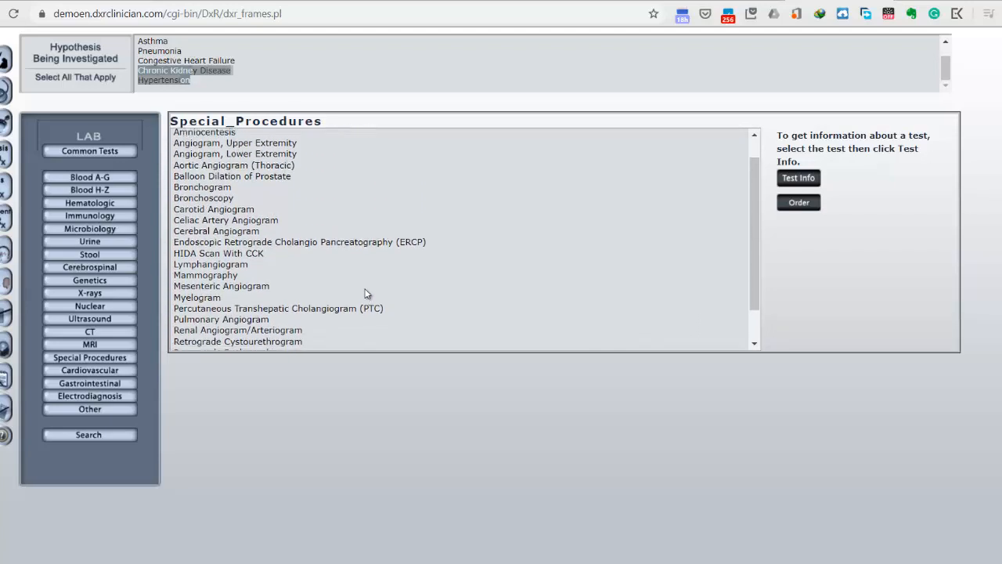
scroll(365, 294, "down", 1)
scroll(365, 294, "down", 2)
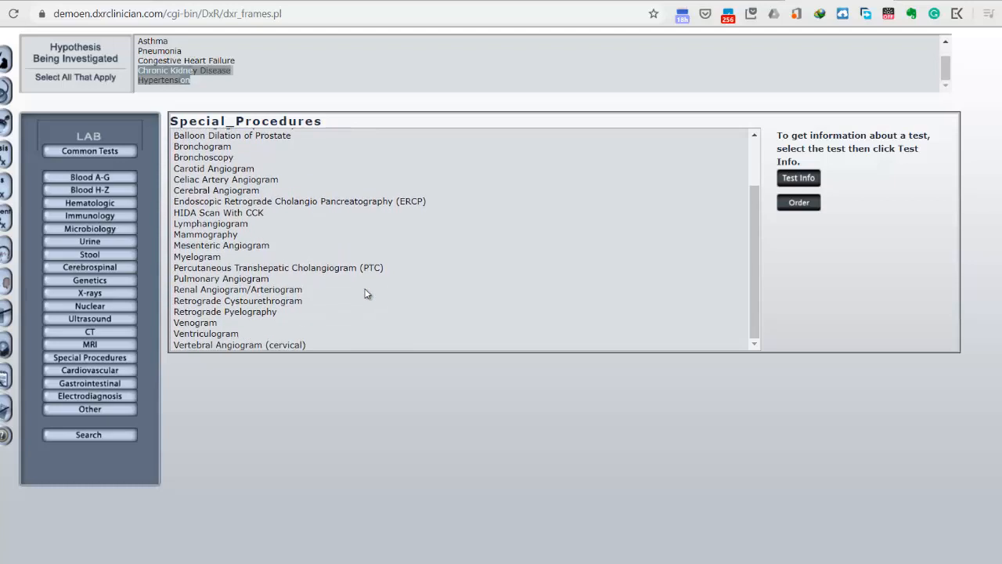
left_click(116, 374)
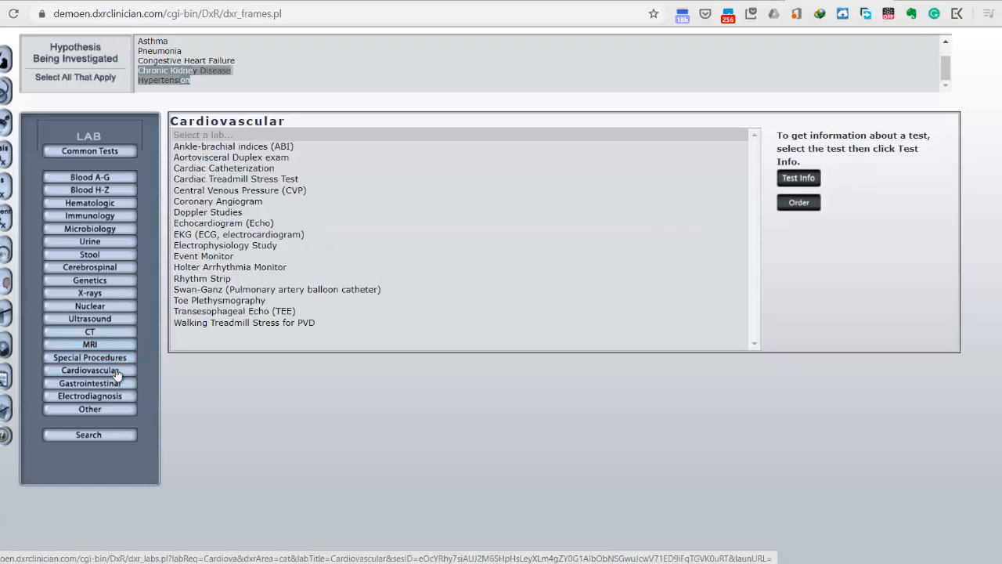
- Select the Cardiac Treadmill Stress Test with Congestive Heart Failure as the only hypothesis
left_click(278, 180)
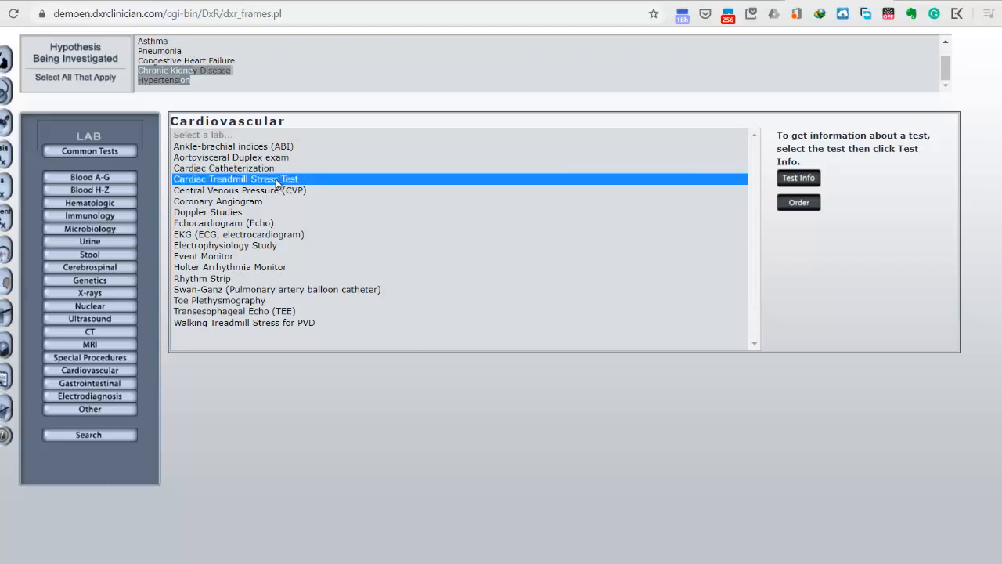
left_click(193, 67, "ctrl")
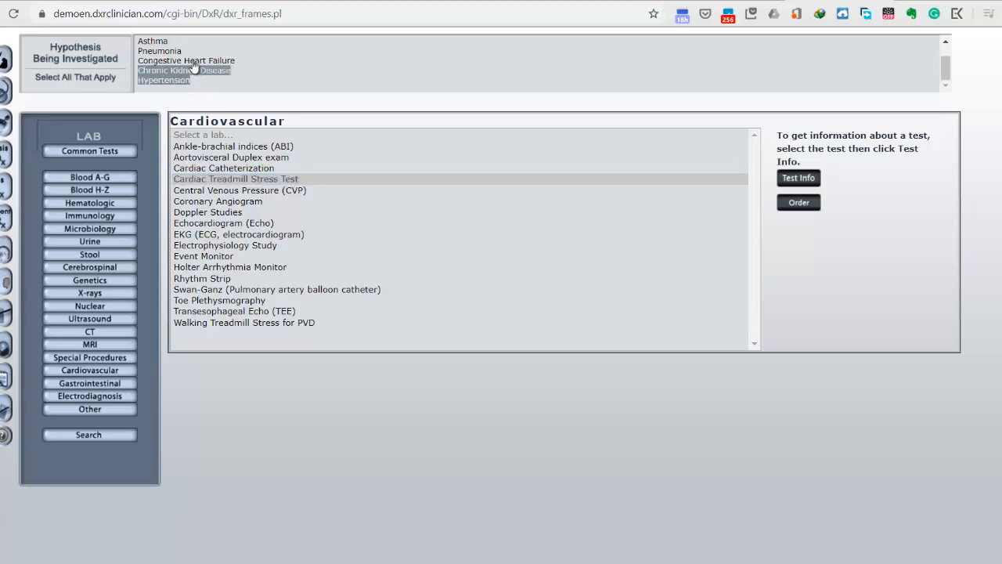
left_click(194, 66)
left_click(193, 61)
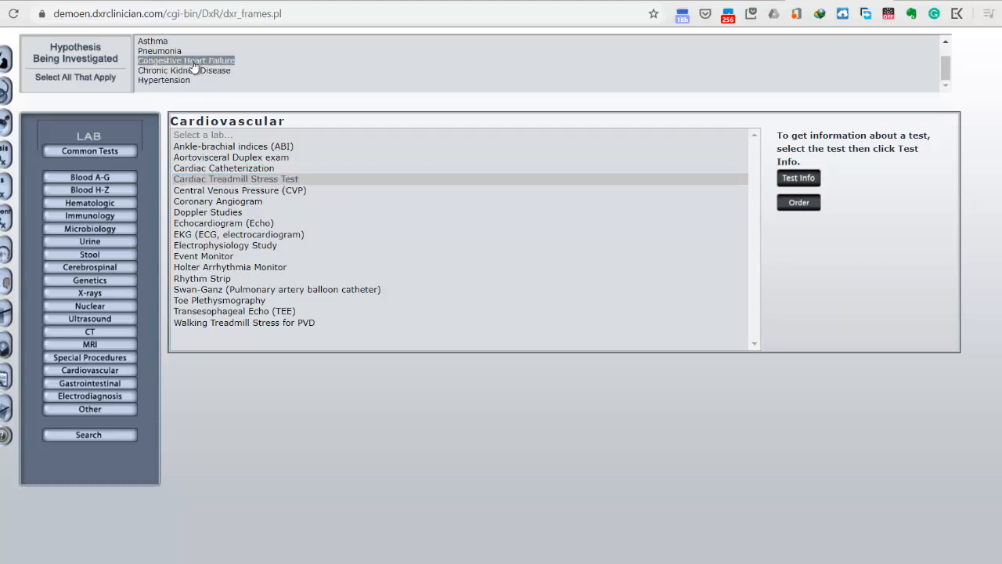
- Review the treadmill test description, order it, and check its normal result
left_click(798, 178)
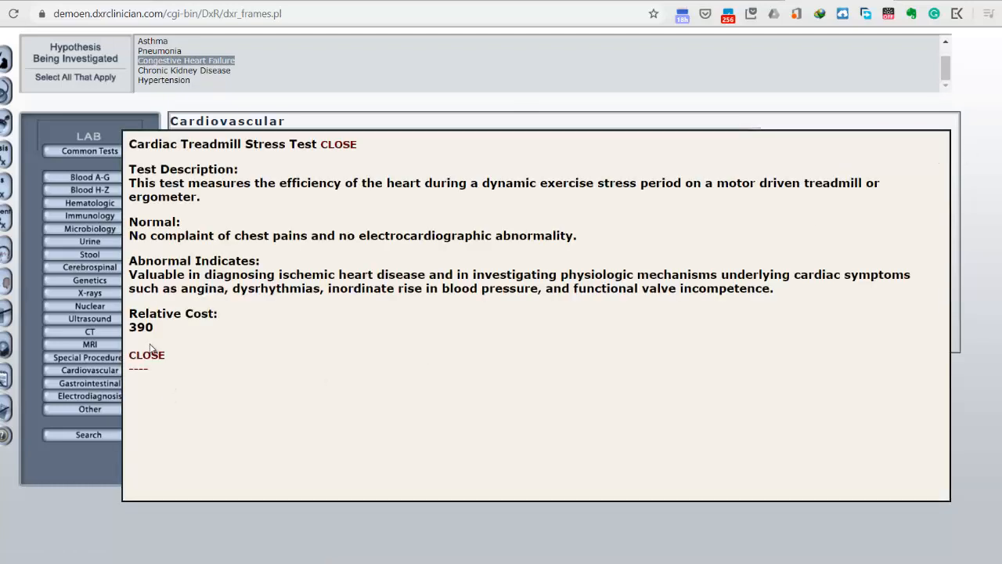
left_click(146, 356)
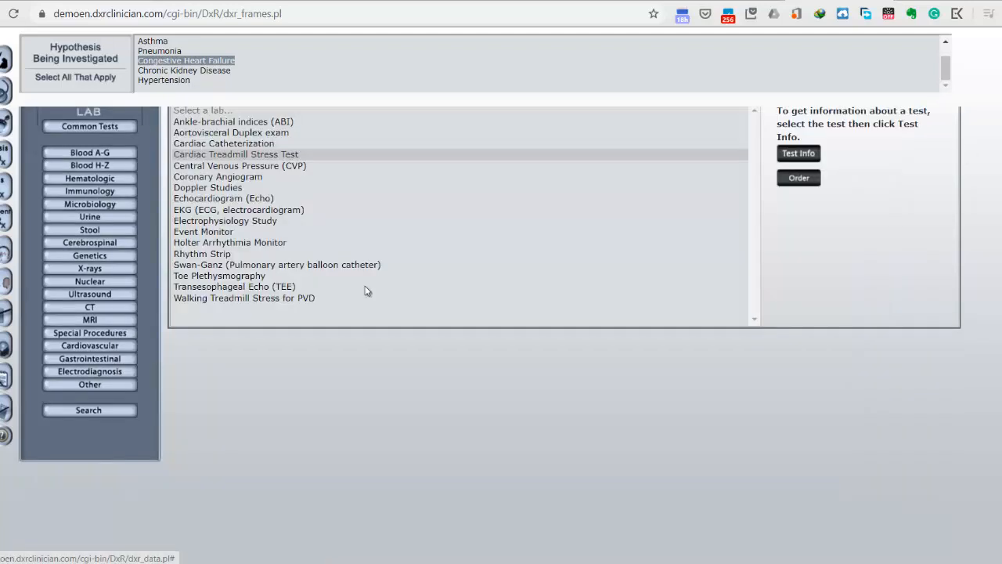
left_click(809, 178)
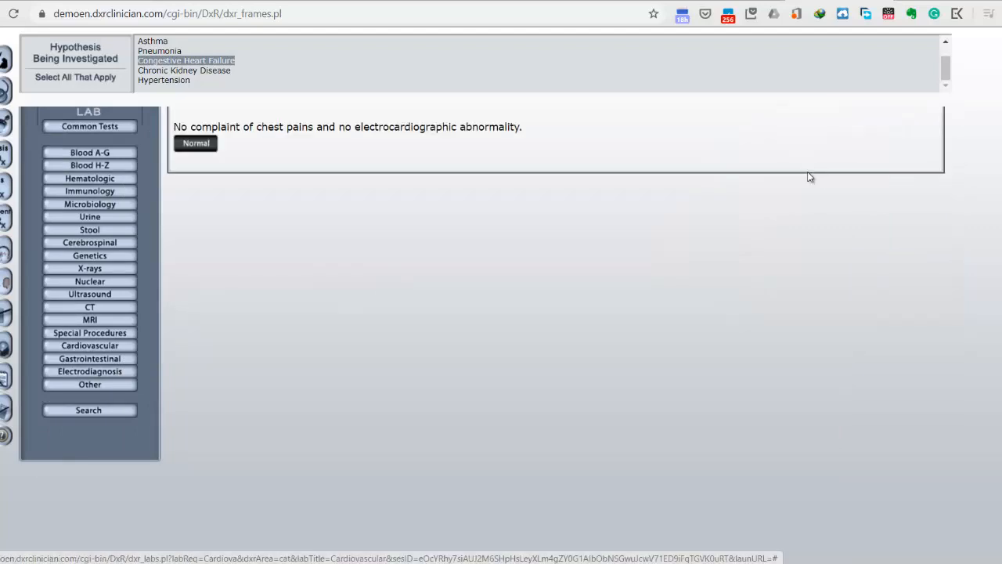
left_click(202, 144)
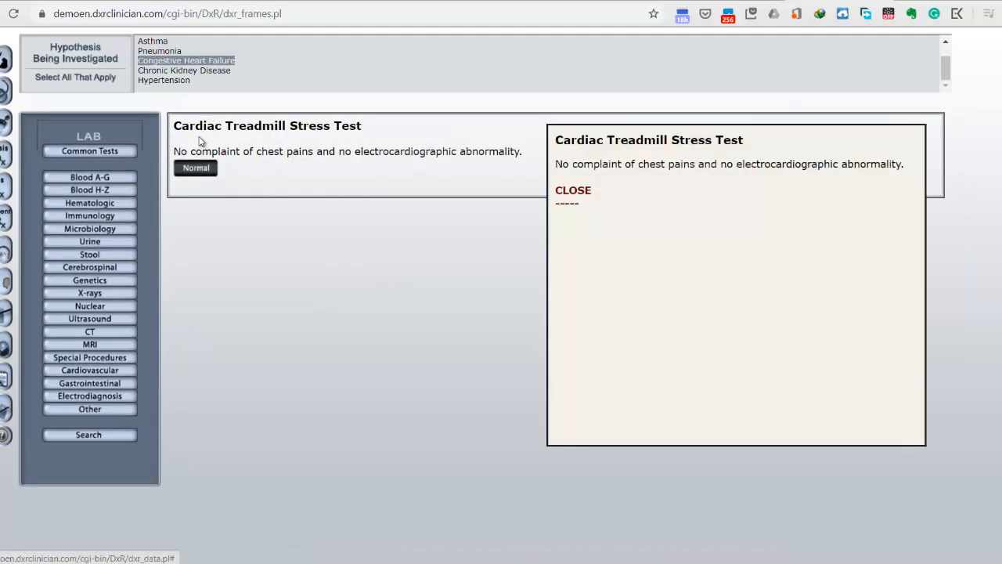
left_click(577, 195)
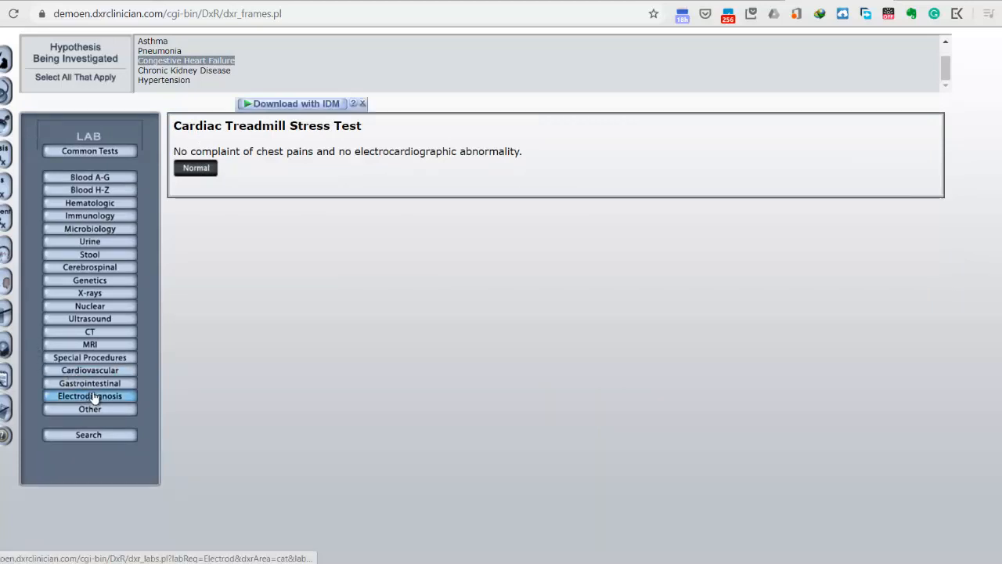
- Look through the cardiovascular, gastrointestinal, electrodiagnosis and special procedure test lists
left_click(111, 373)
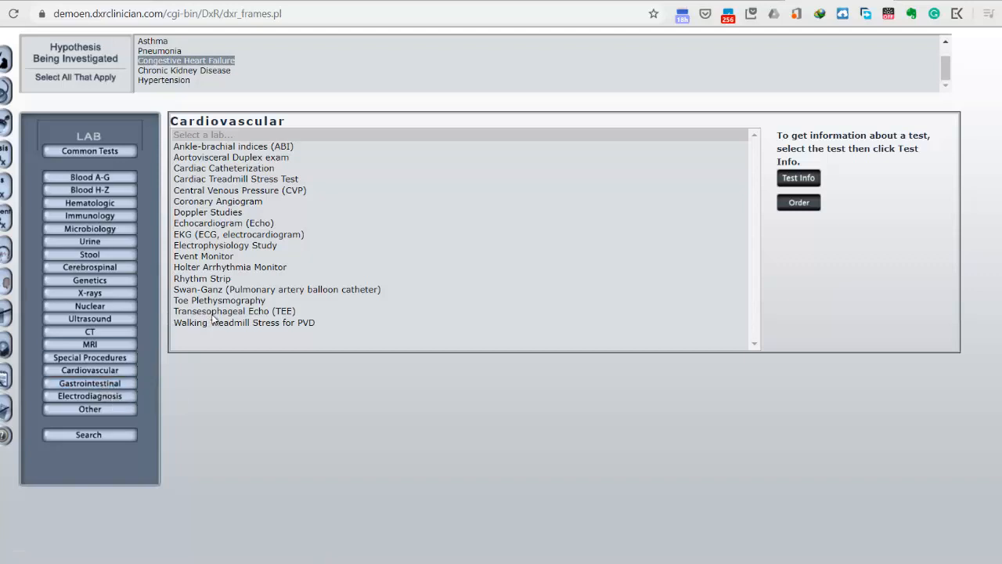
left_click(107, 382)
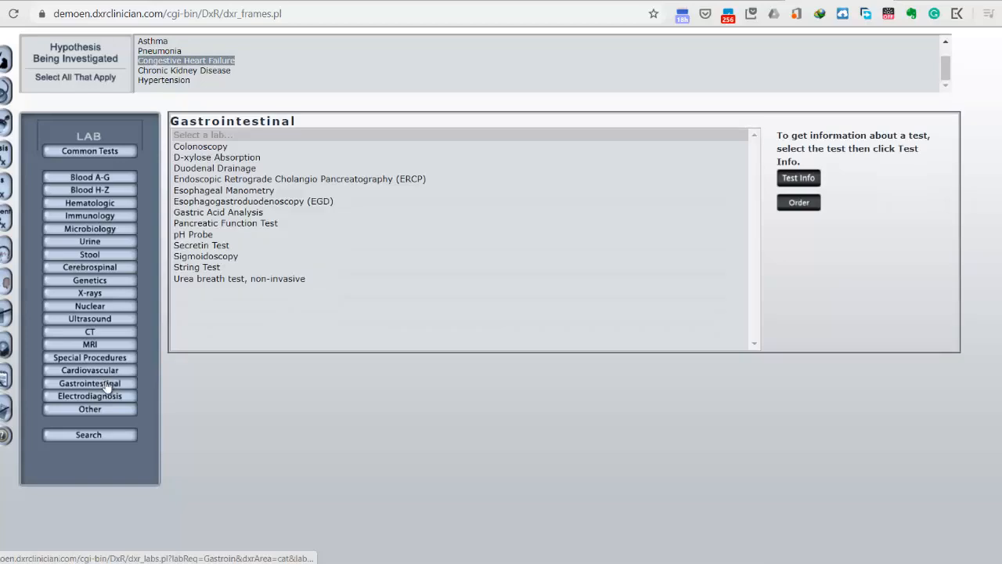
left_click(109, 397)
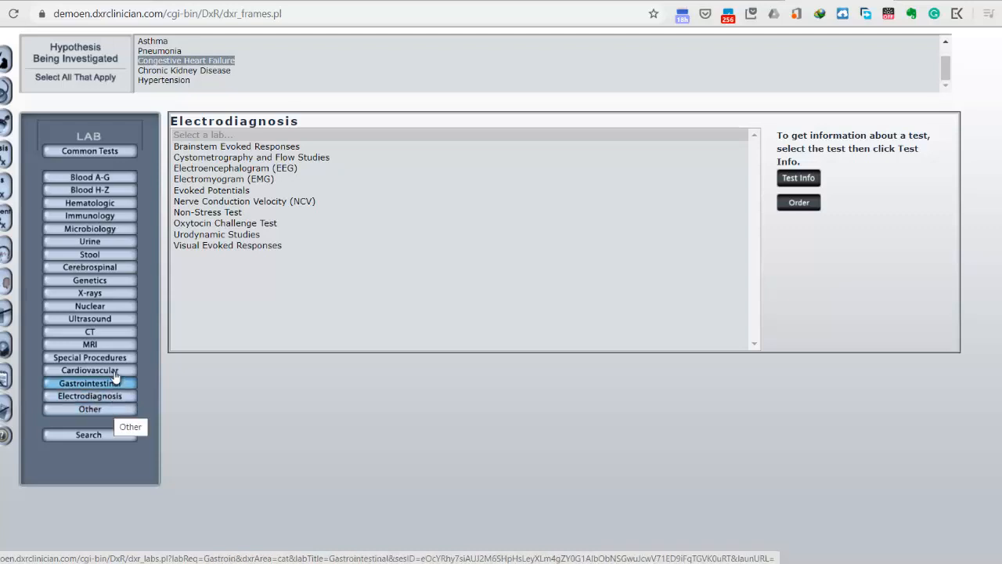
left_click(116, 357)
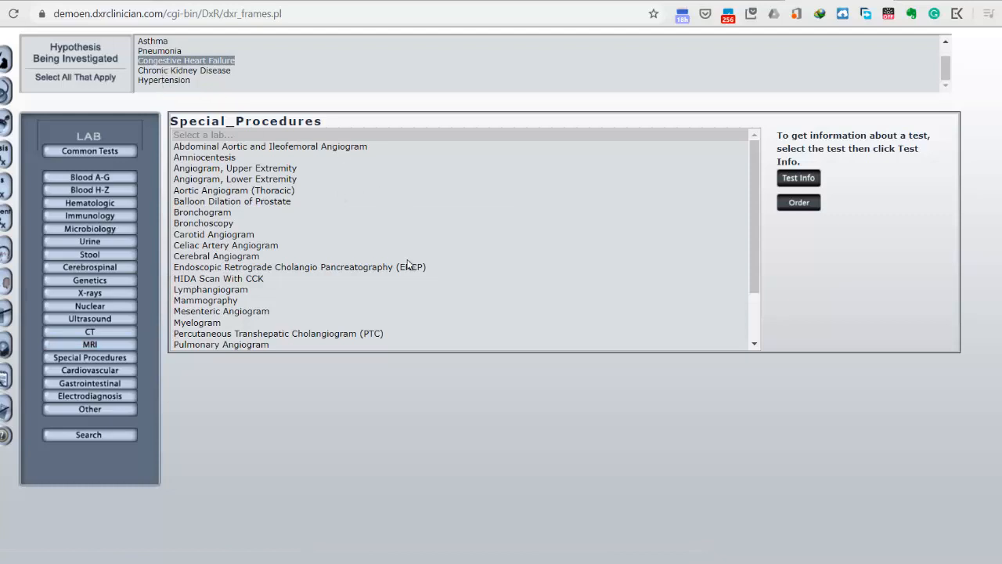
scroll(407, 265, "down", 2)
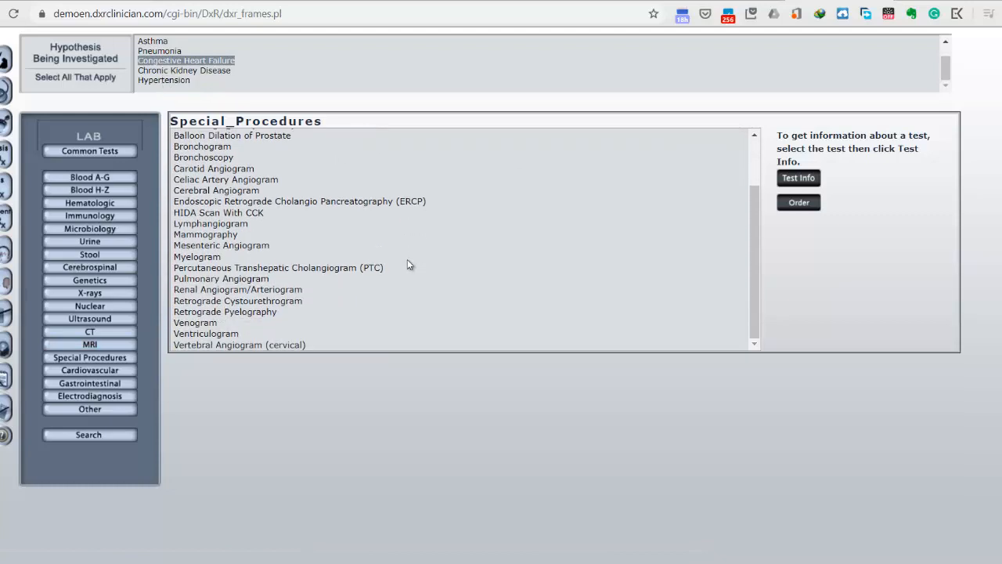
scroll(407, 265, "up", 1)
scroll(408, 265, "up", 2)
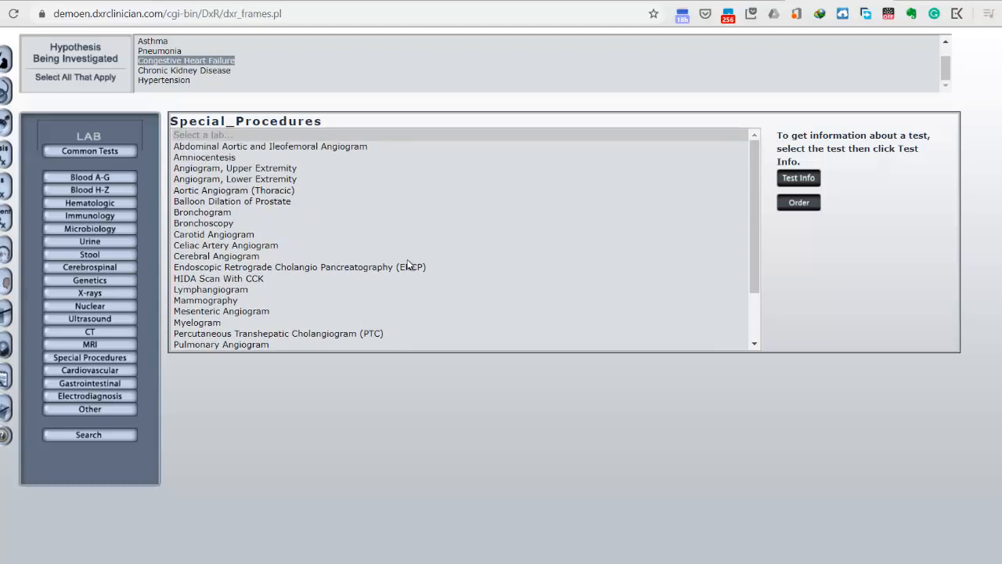
scroll(408, 264, "down", 2)
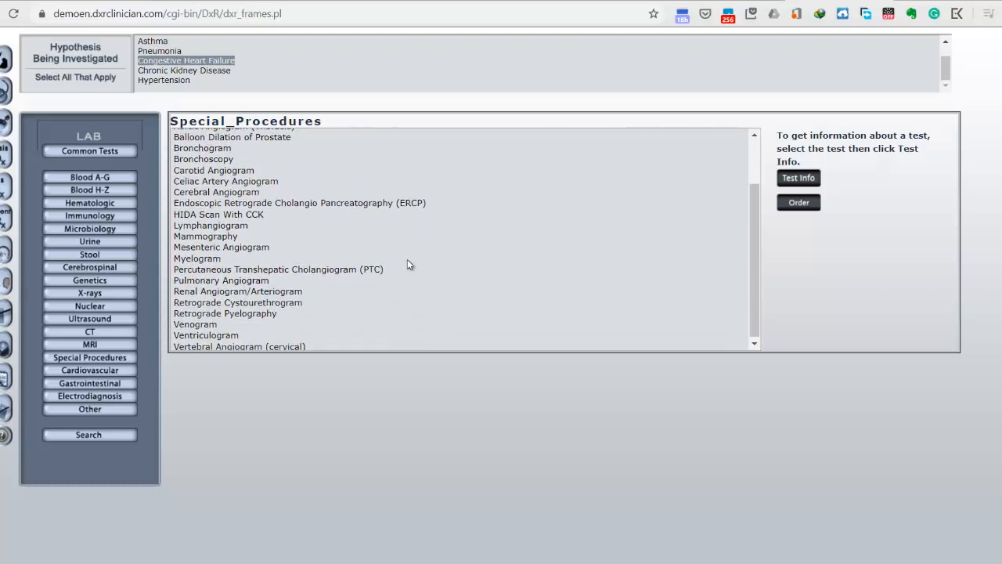
- Scroll through the Other tests list and select Pulse Oximetry
left_click(103, 410)
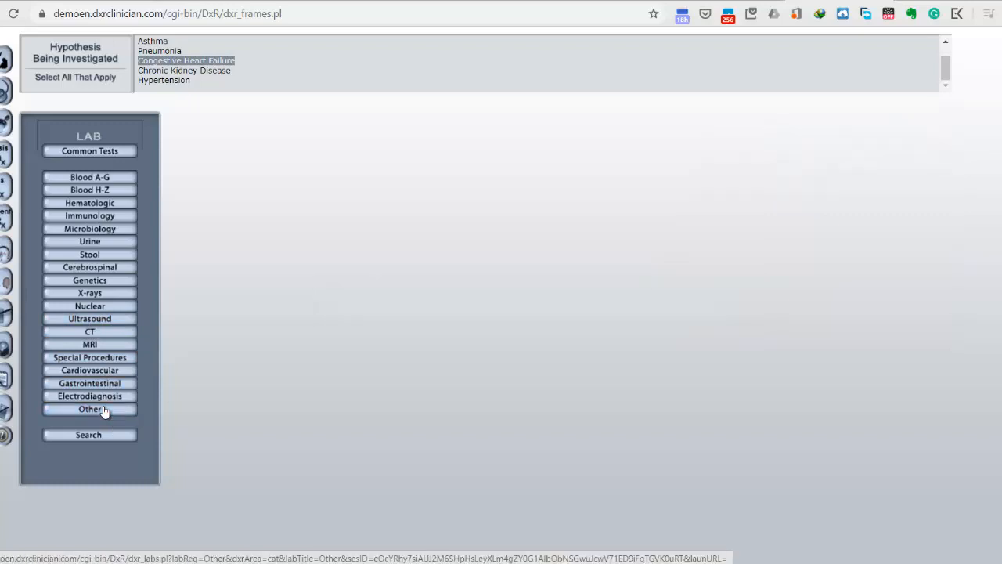
scroll(459, 255, "down", 1)
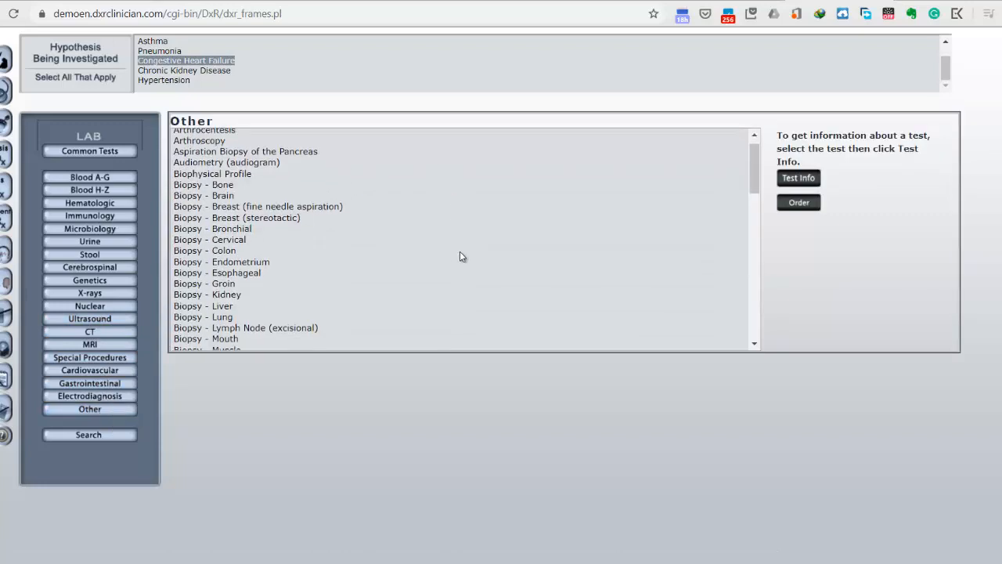
scroll(461, 256, "down", 5)
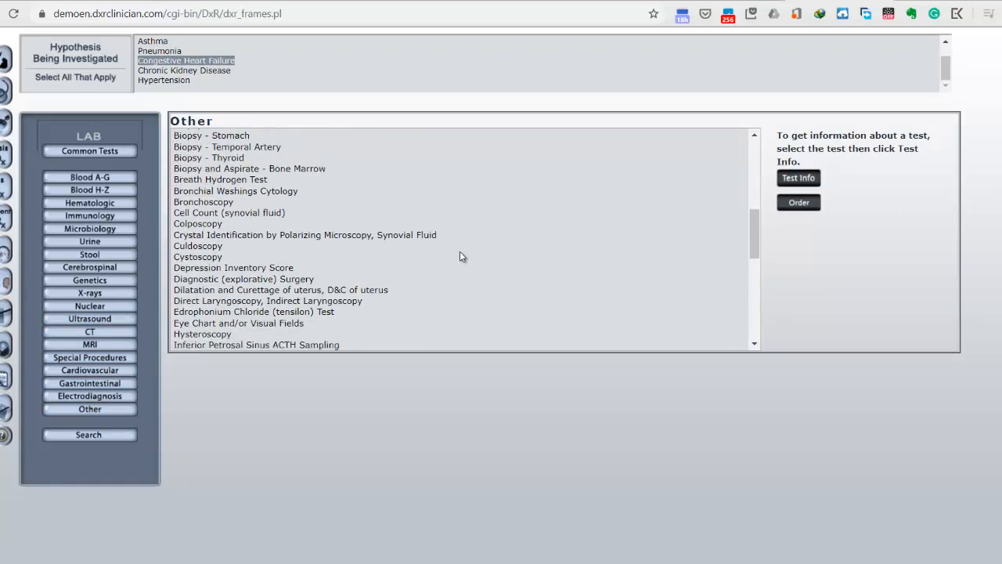
scroll(460, 256, "down", 5)
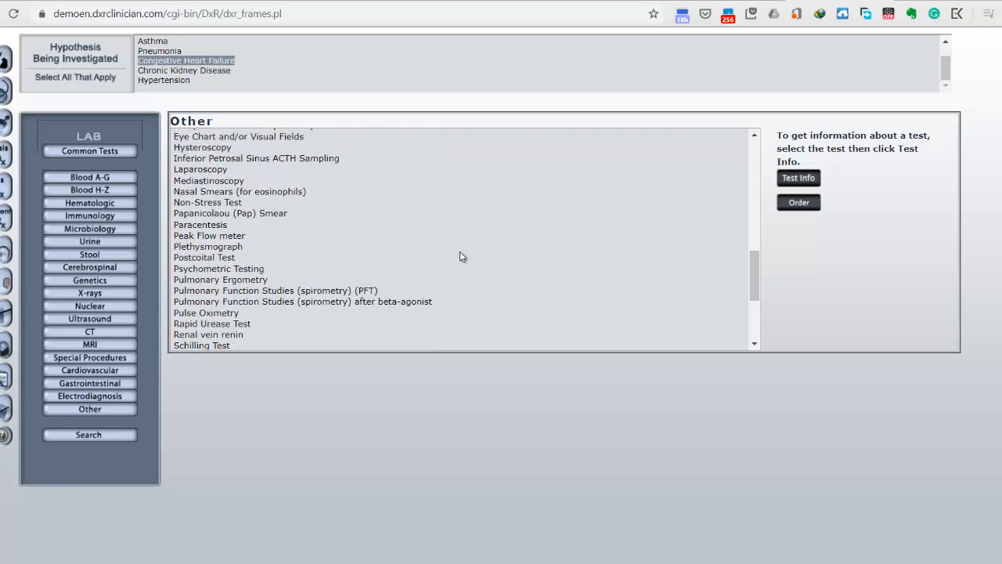
scroll(461, 256, "down", 4)
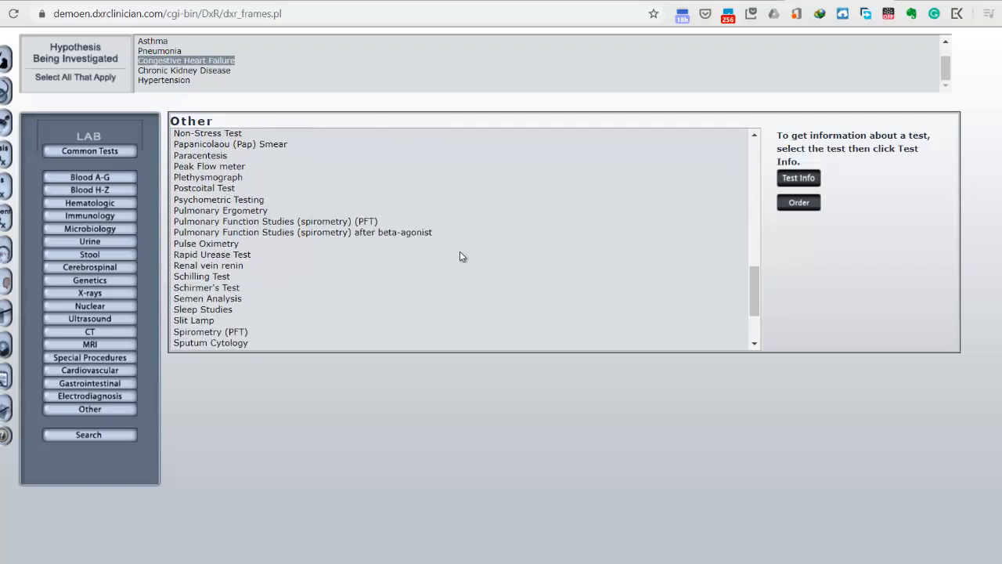
scroll(461, 256, "down", 1)
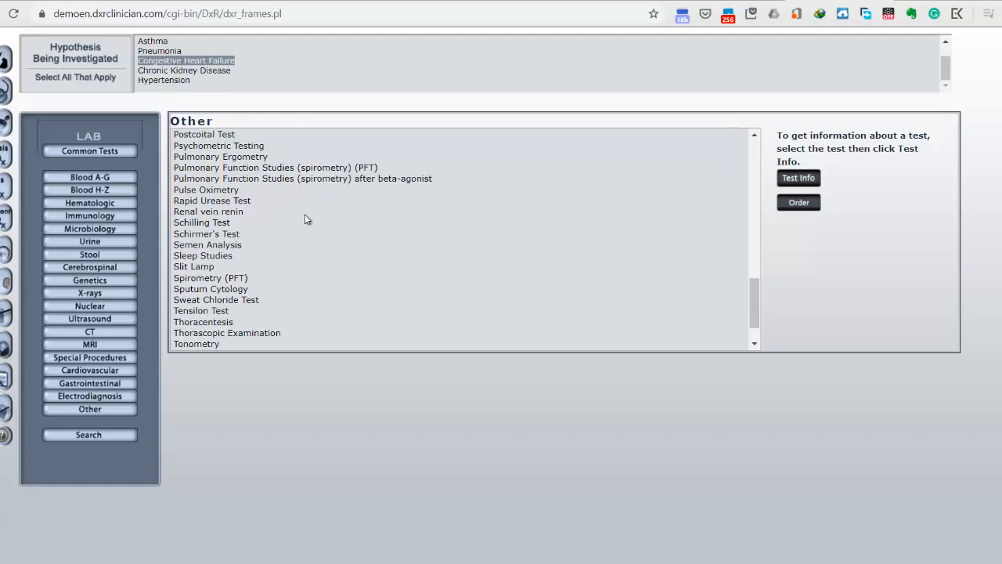
left_click(213, 191)
- Order Pulse Oximetry and compare its 89% result with the 95%-100% normal range
left_click(803, 202)
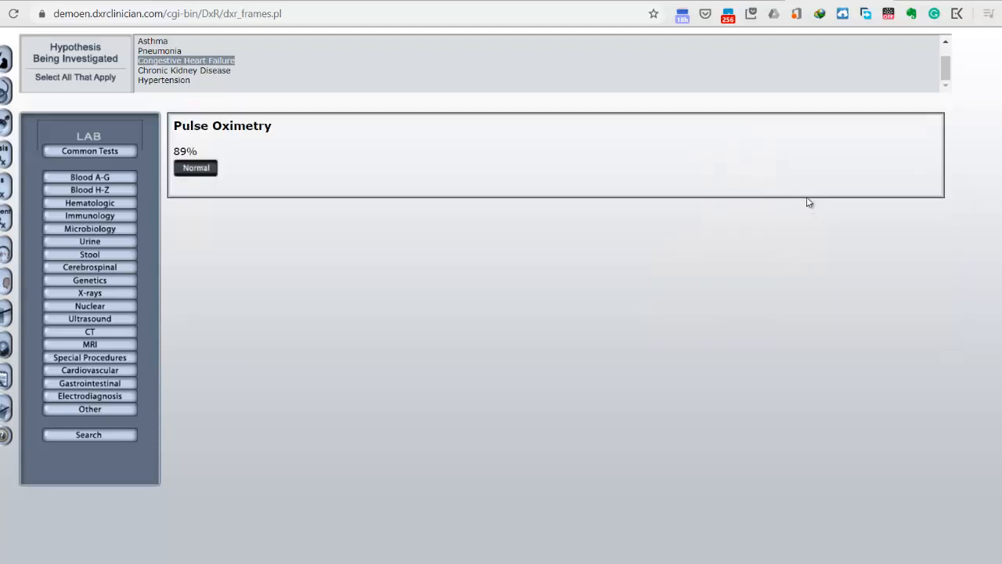
left_click(206, 174)
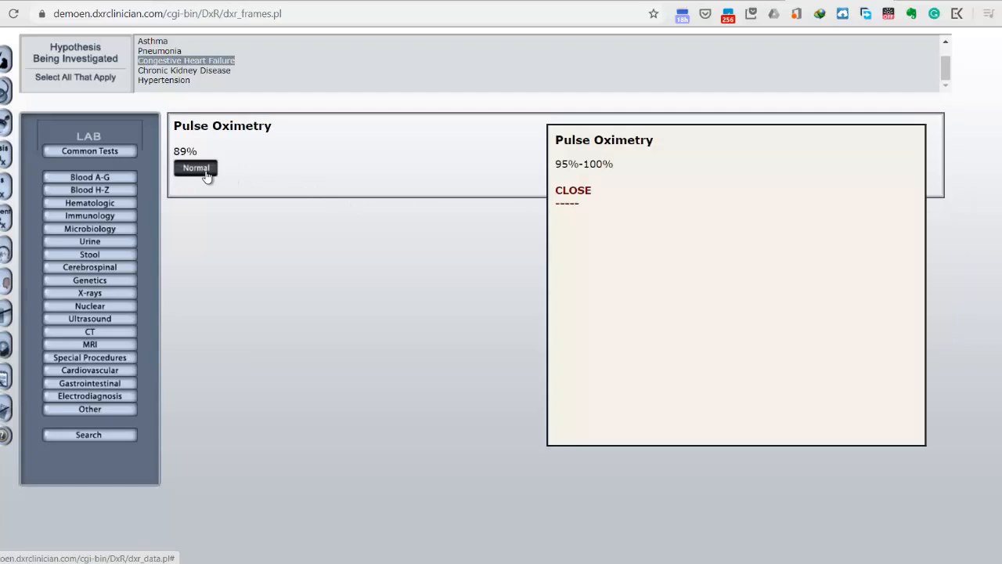
left_click(585, 201)
left_click(112, 437)
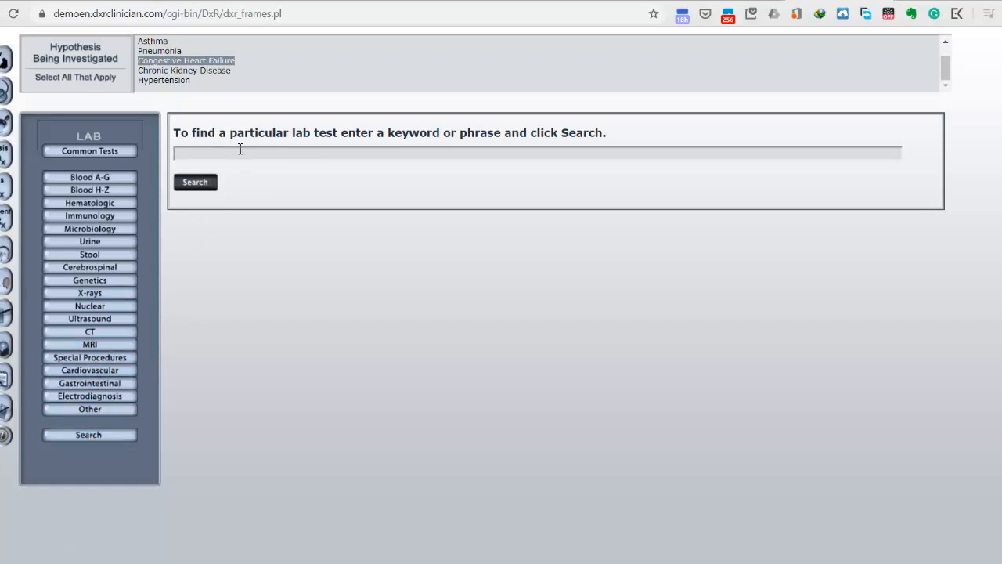
- Search lab tests for spirometry and read the Pulmonary Function Studies (spirometry) (PFT) details
type("rometry")
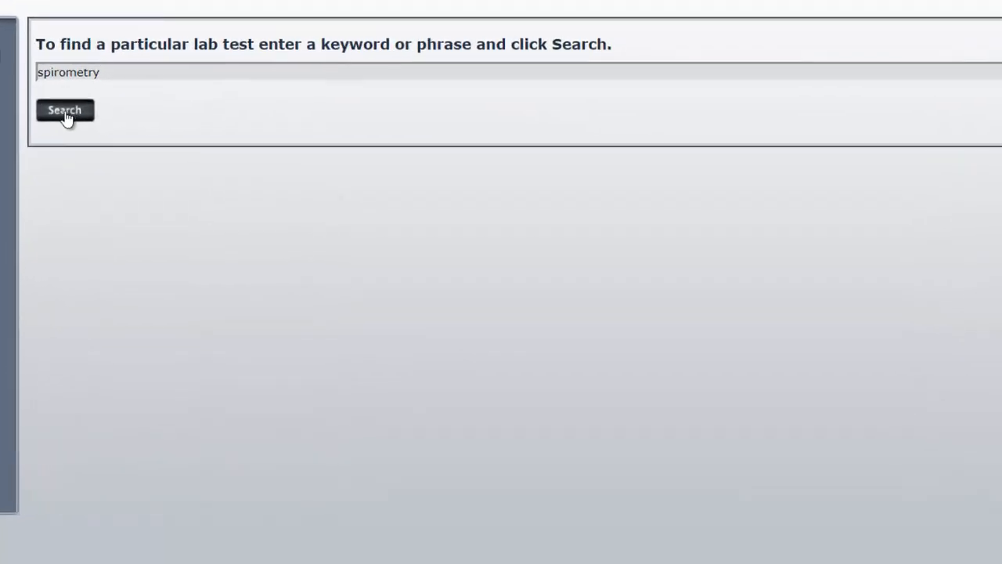
left_click(64, 110)
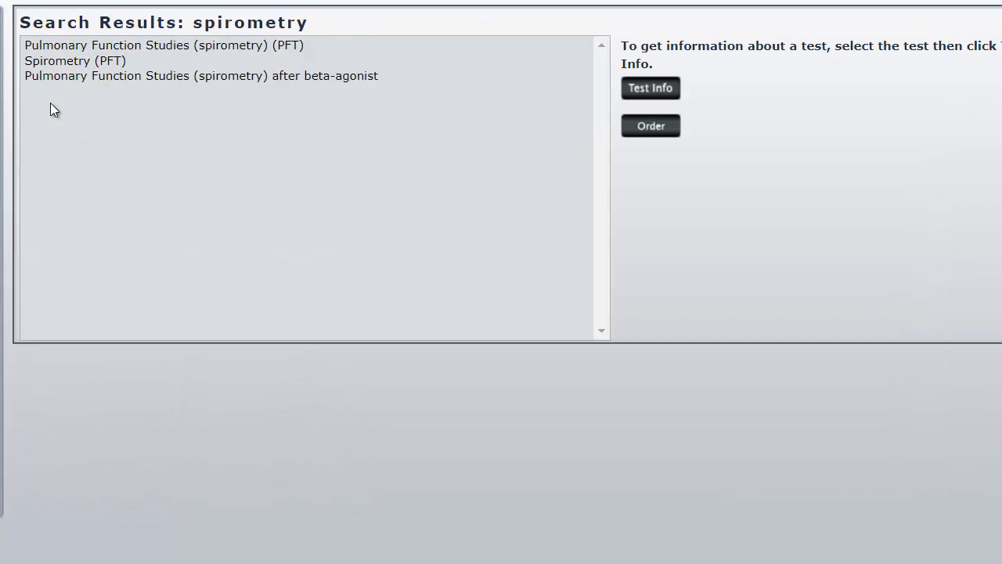
left_click(180, 47)
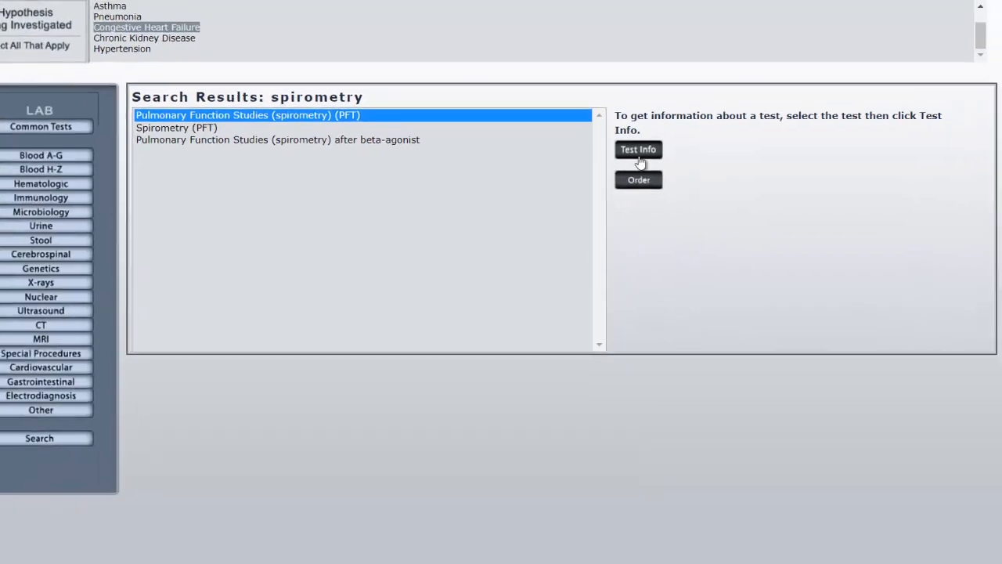
left_click(638, 150)
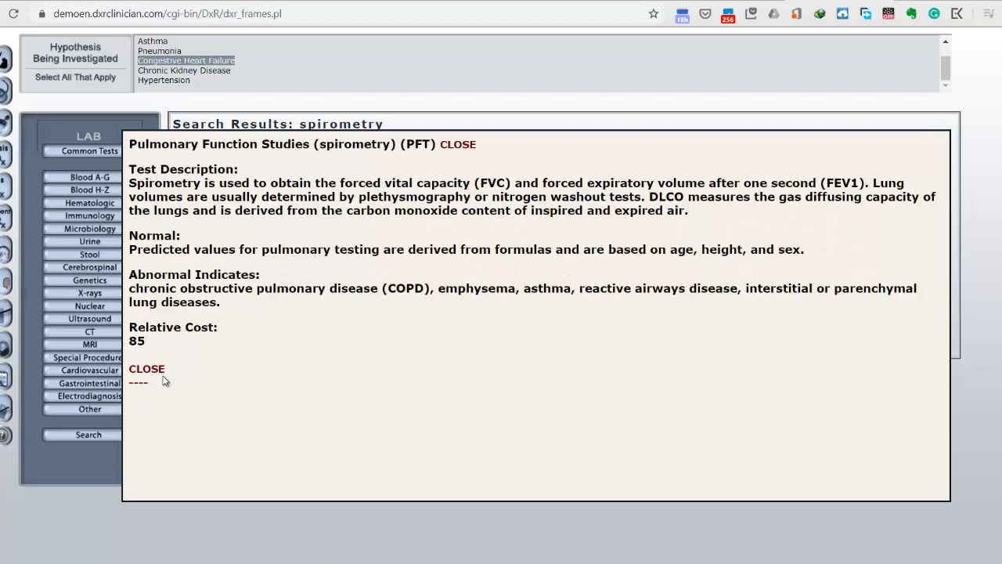
left_click(150, 369)
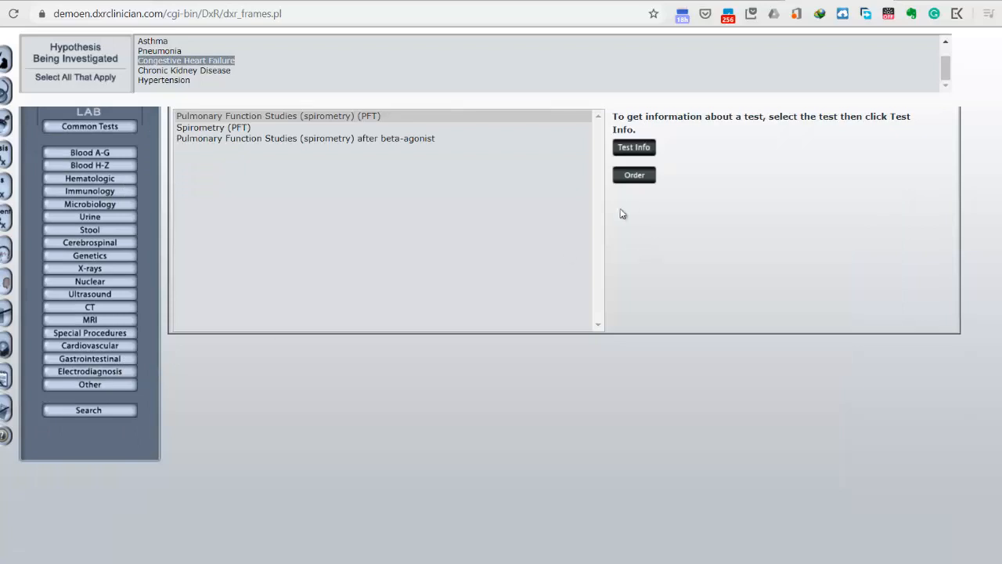
- Order the PFT, interpret it as 'normal' under Asthma and Pneumonia, and get the consultant's emphysema reading
left_click(634, 178)
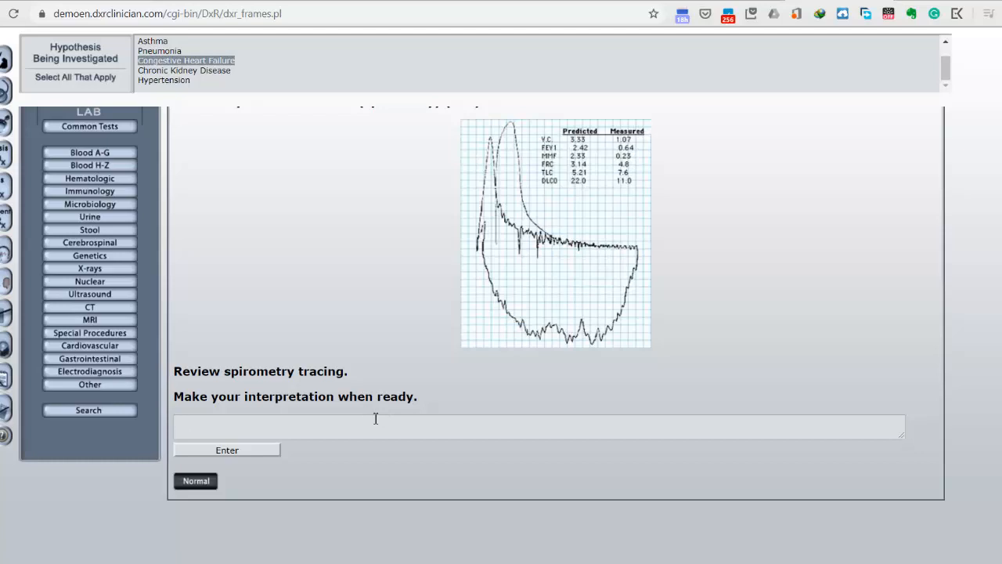
type("normal")
left_click_drag(164, 53, 155, 45)
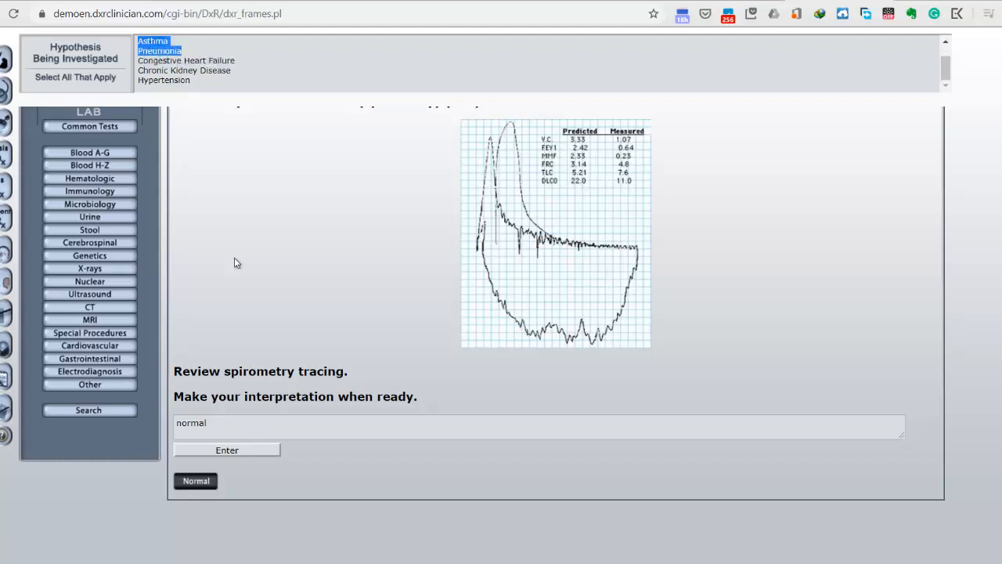
left_click(229, 454)
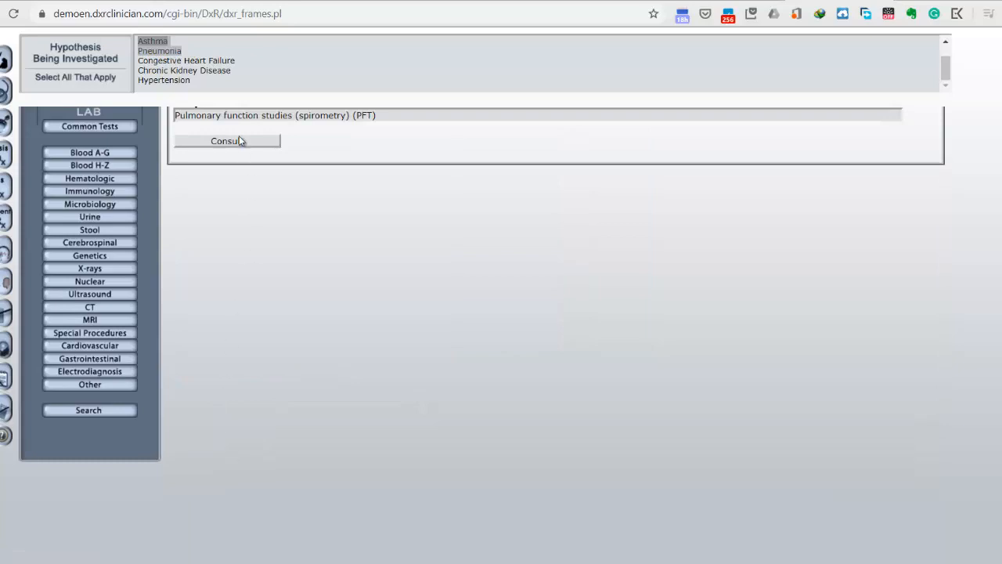
left_click(240, 142)
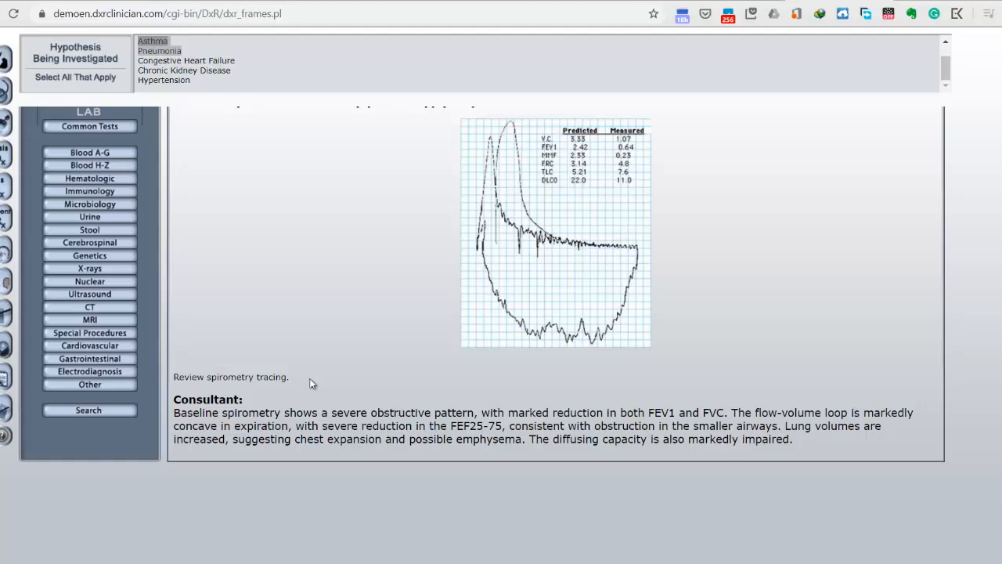
left_click(80, 414)
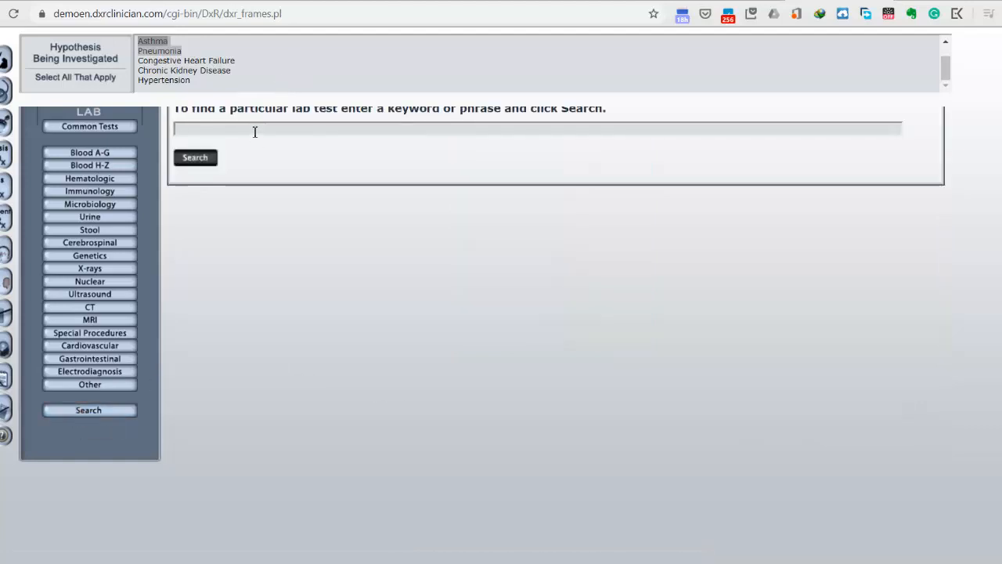
- Search 'spirometry' again and review the post-beta-agonist PFT details (relative cost 90)
type("spirome")
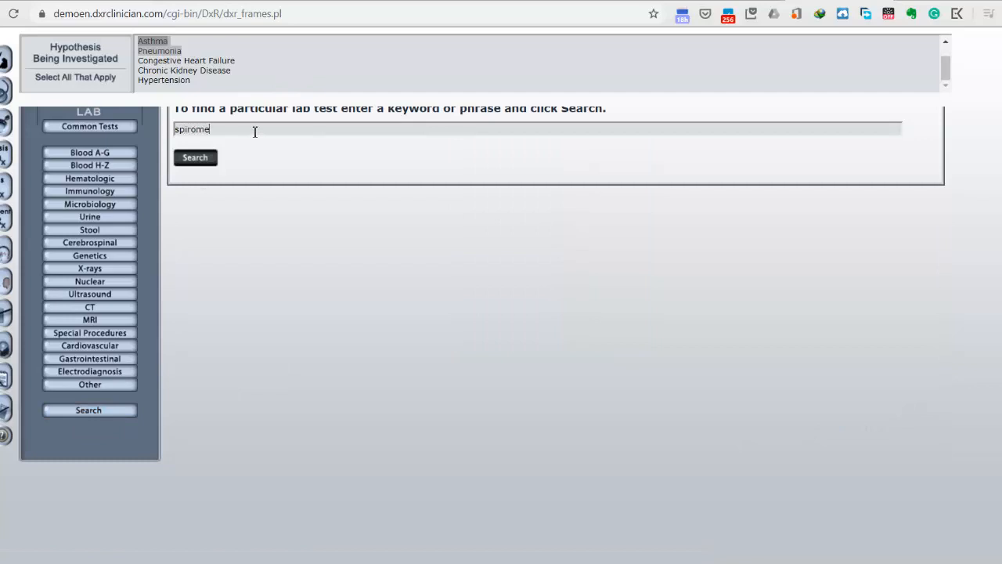
type("try")
left_click(200, 157)
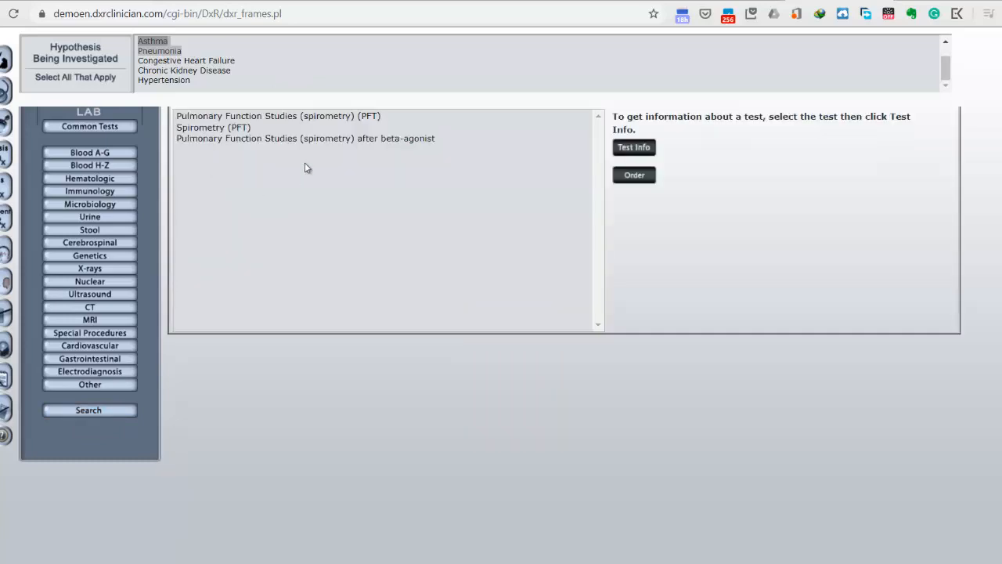
left_click(307, 139)
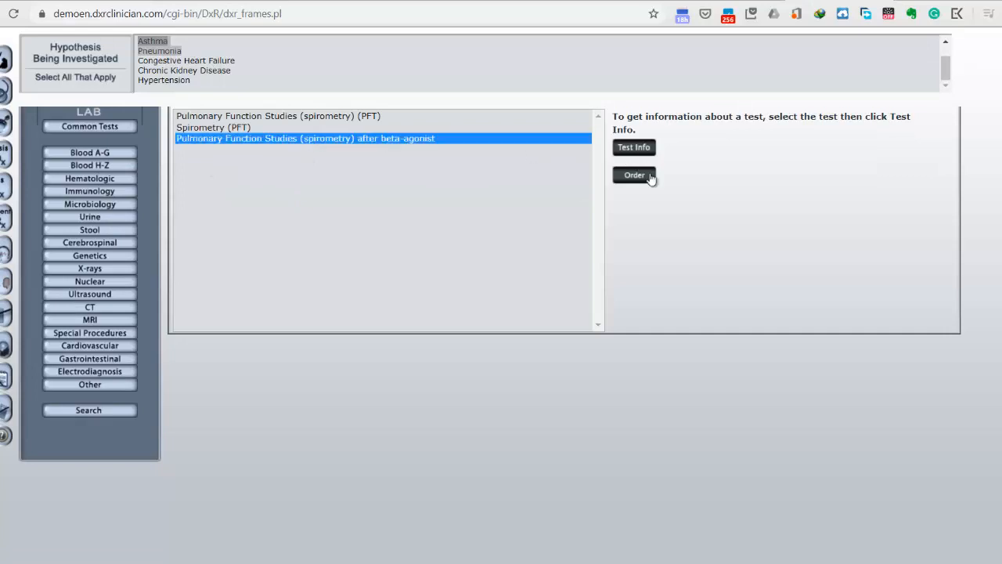
left_click(635, 150)
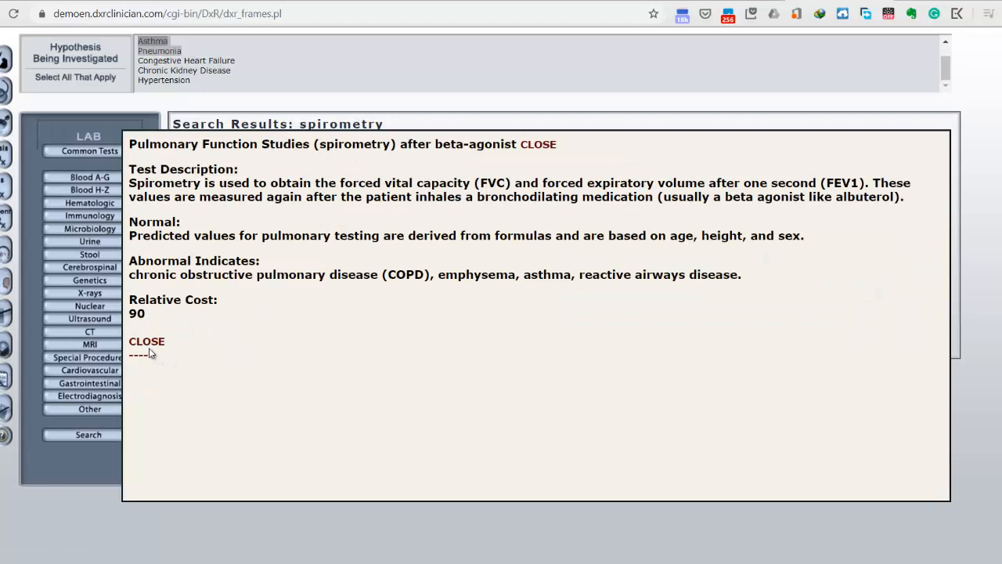
left_click(142, 344)
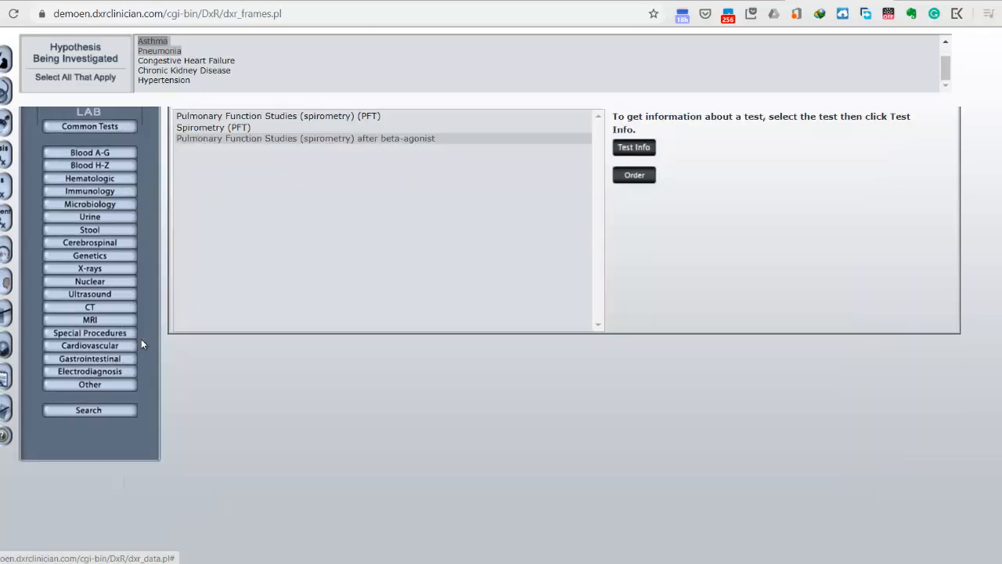
left_click(634, 151)
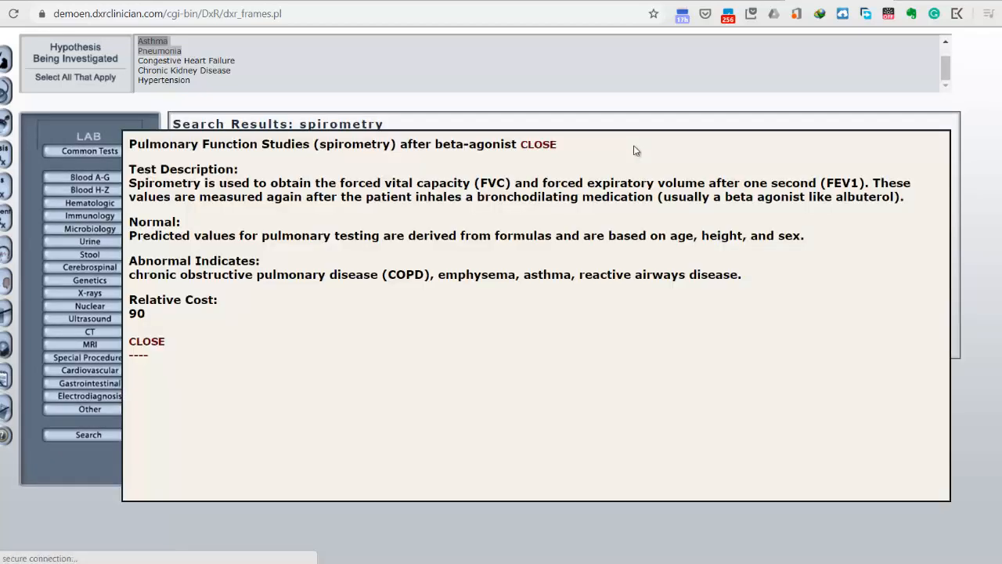
left_click(151, 345)
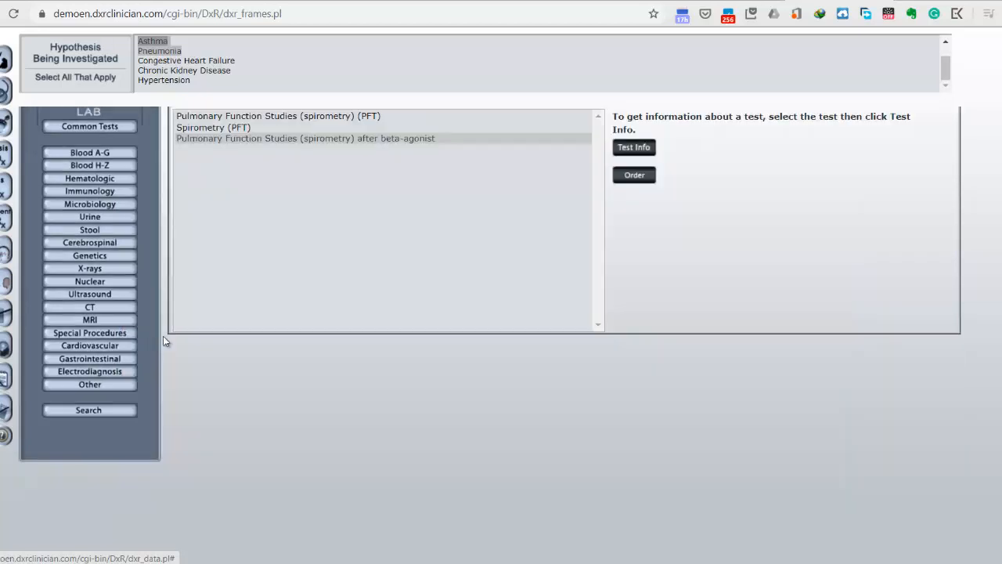
- Order the post-beta-agonist spirometry, submit an interpretation, and read the consultant's no-improvement finding
left_click(638, 179)
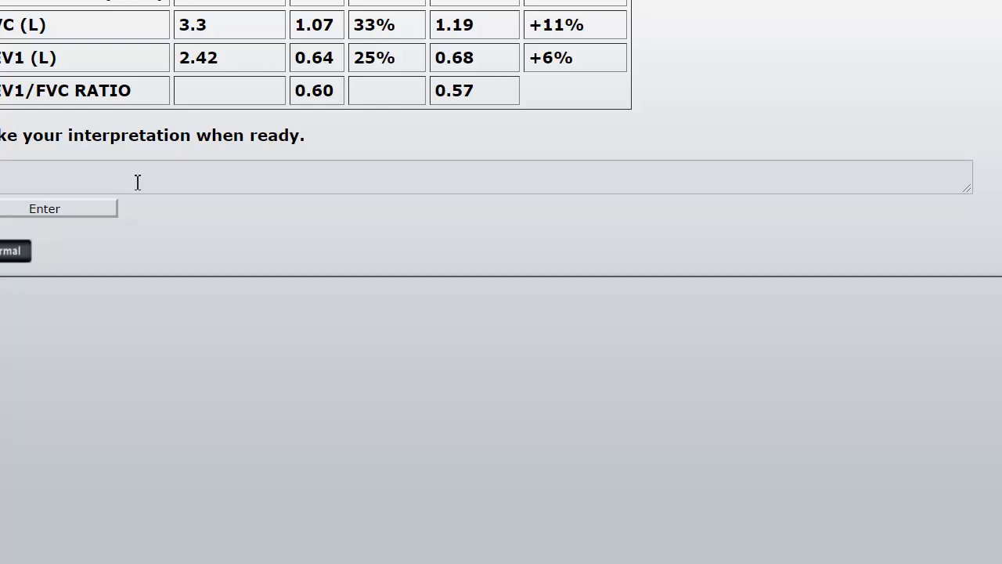
type("uction")
left_click(73, 208)
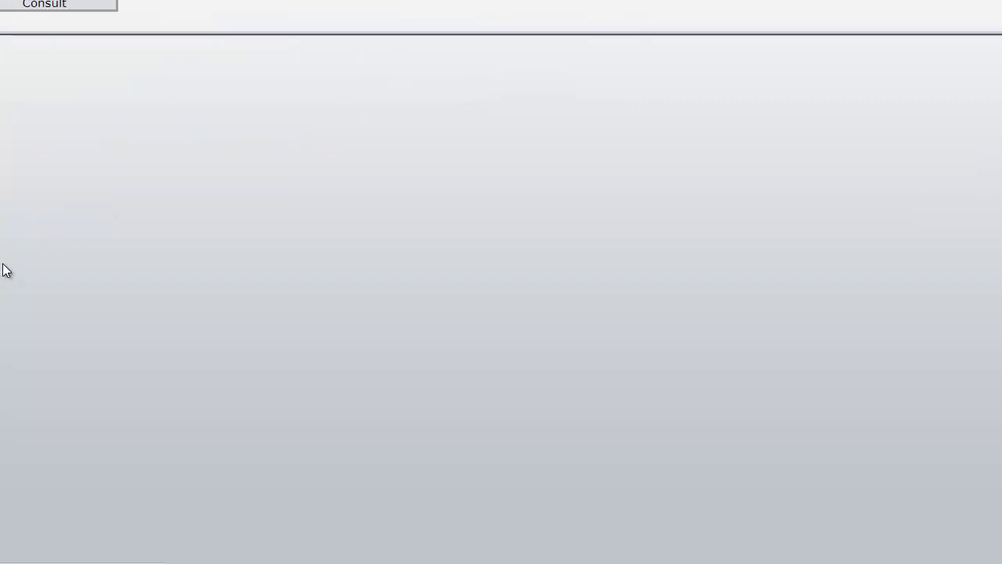
left_click(85, 7)
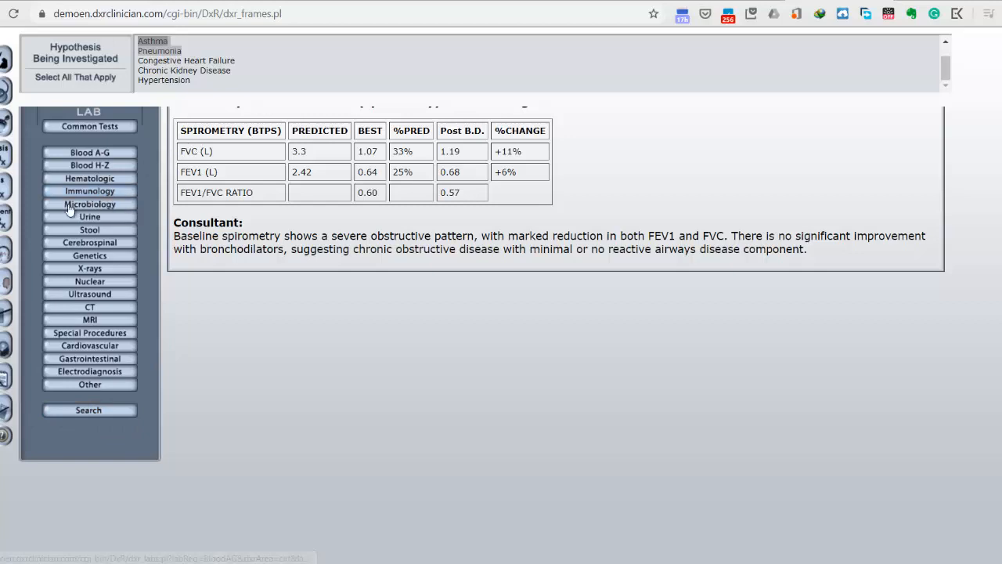
left_click(4, 155)
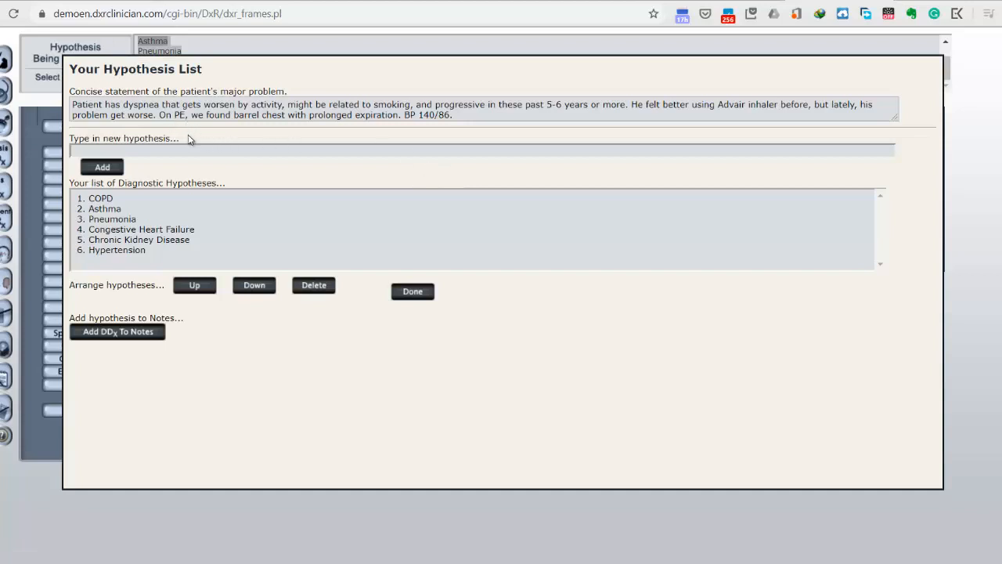
- Append to the problem statement: severe obstructive spirometry, no significant bronchodilator improvement, suggesting COPD
left_click(466, 116)
type("Spirometry show")
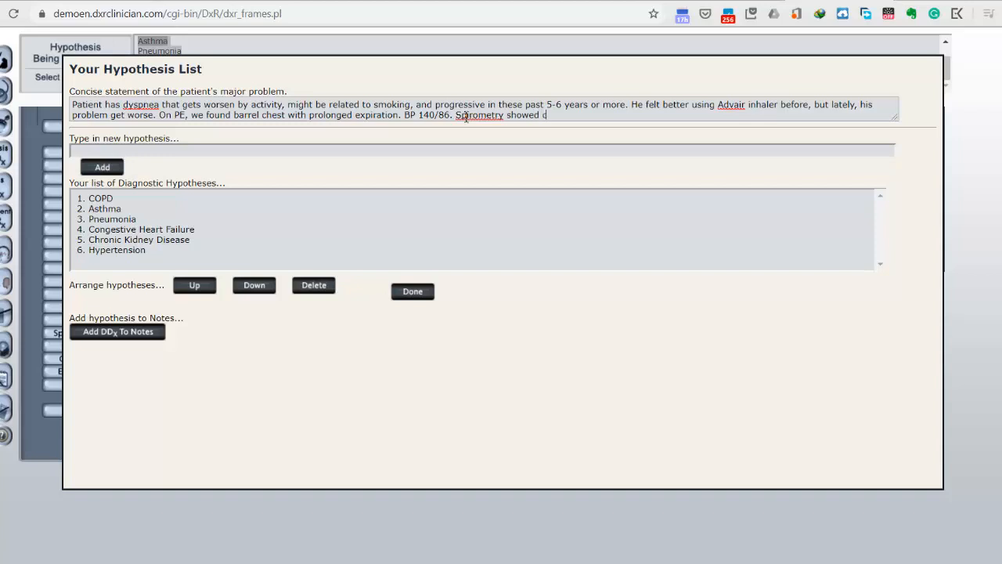
type("ed severe obstructive pattern")
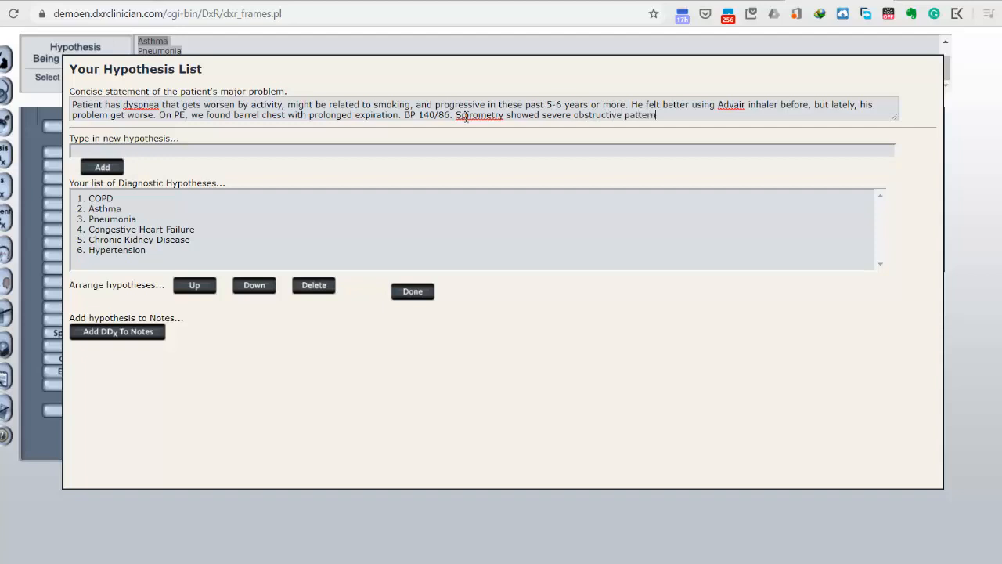
type(" and afa")
key("BackSpace")
type("no significant impro")
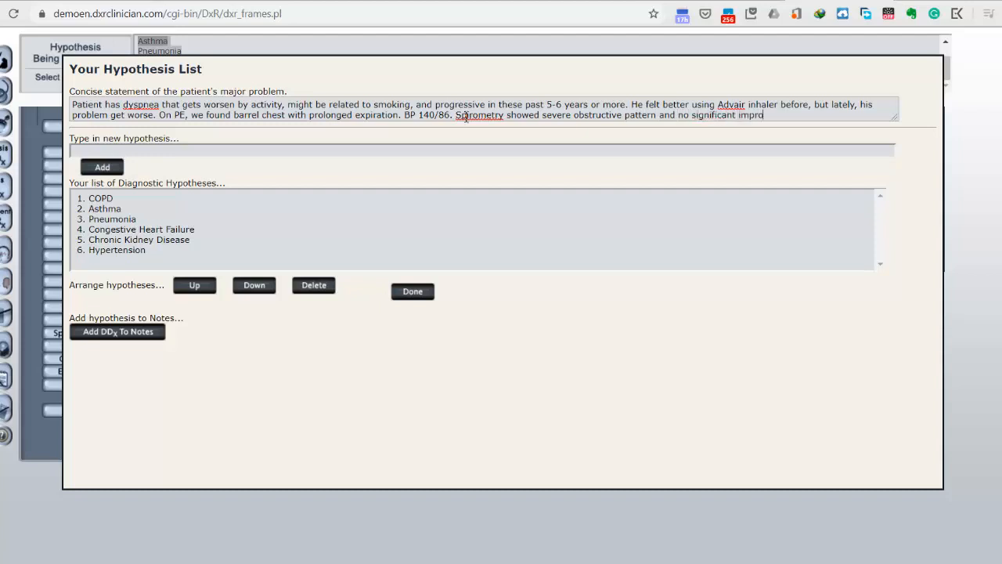
type("vement with bronchod")
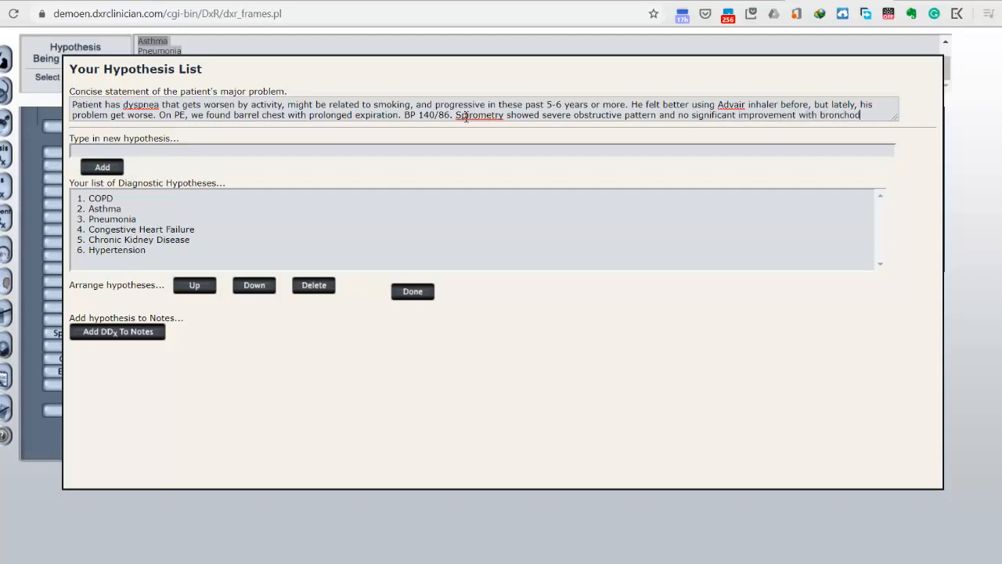
type("ilators, showing possibility on COPD")
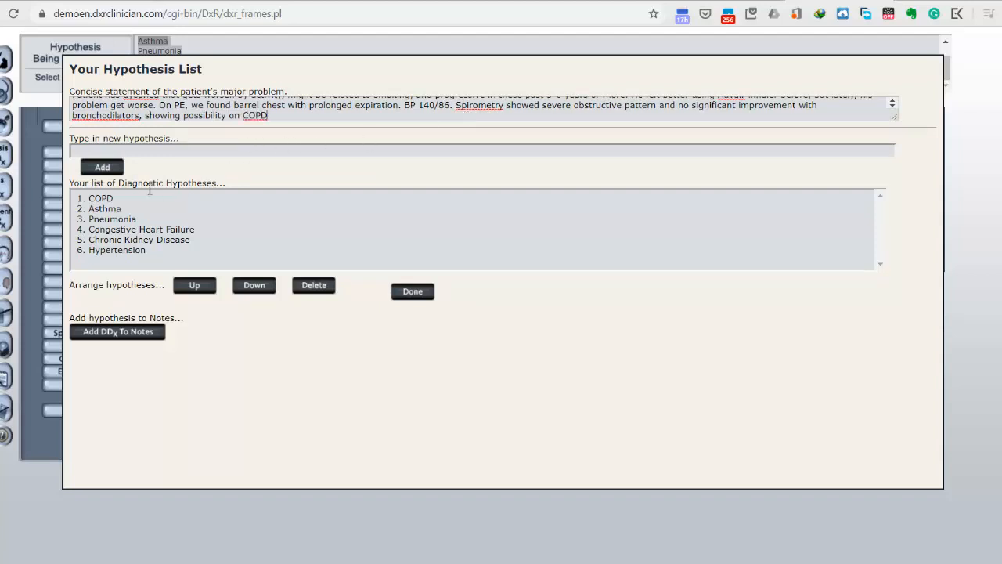
- Delete Asthma, Congestive Heart Failure and Chronic Kidney Disease from the hypothesis list
double_click(108, 200)
left_click(106, 209)
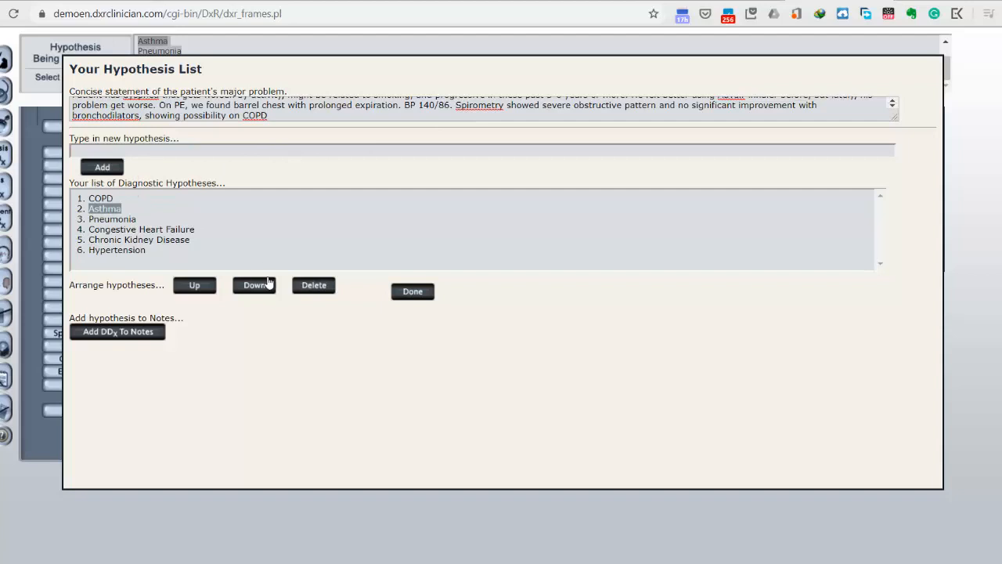
left_click(313, 288)
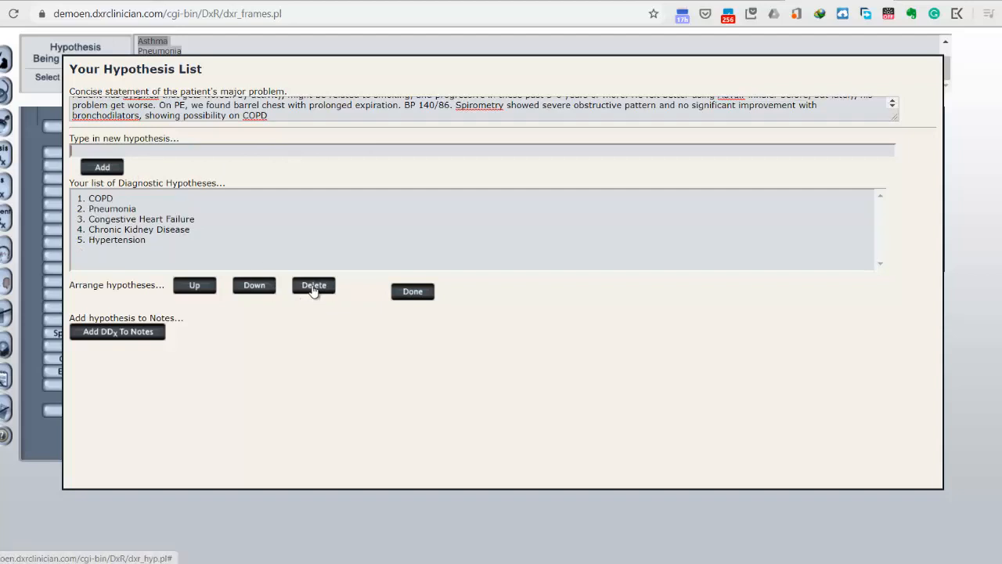
left_click(117, 210)
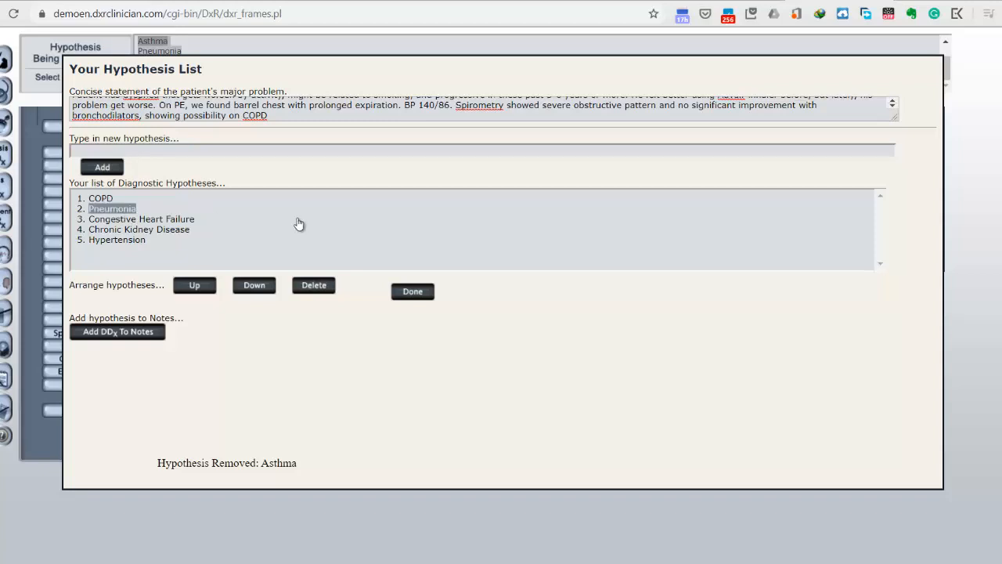
left_click(173, 220)
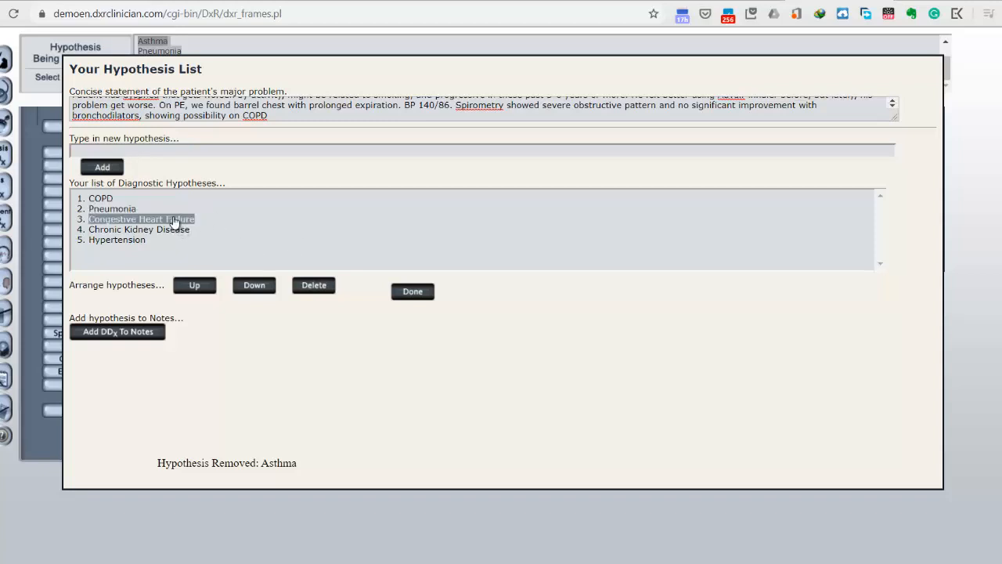
left_click(317, 286)
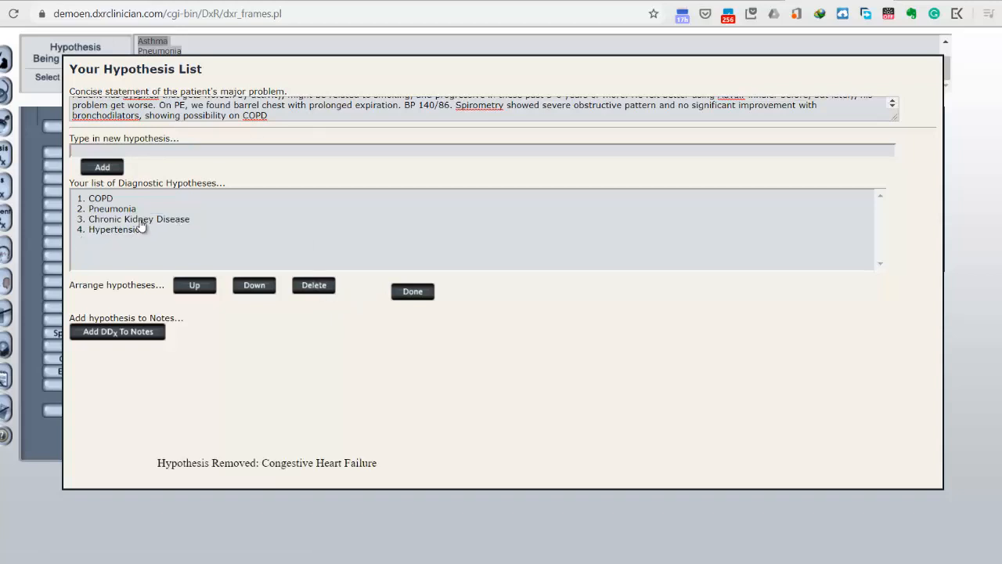
left_click(140, 223)
left_click(313, 287)
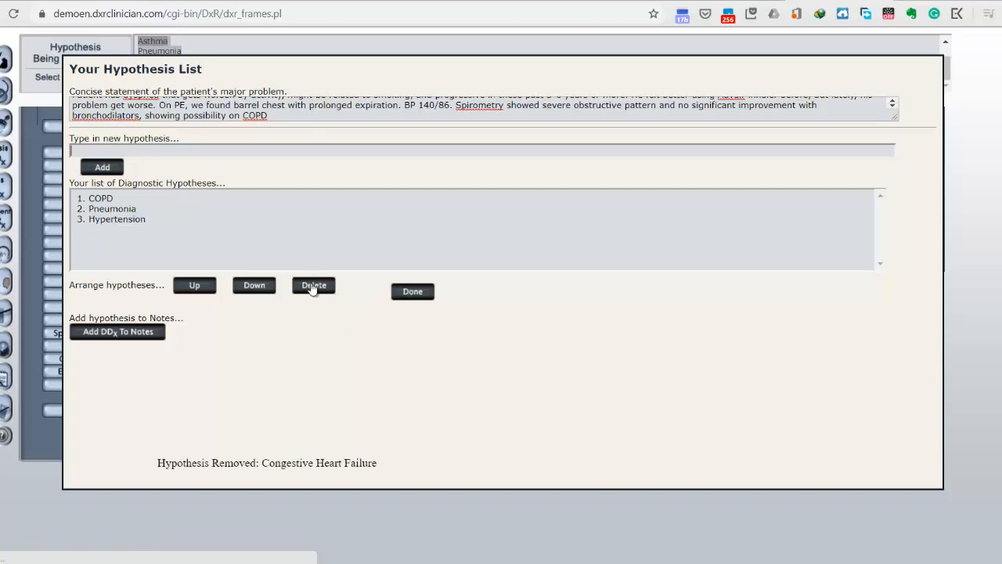
left_click(414, 293)
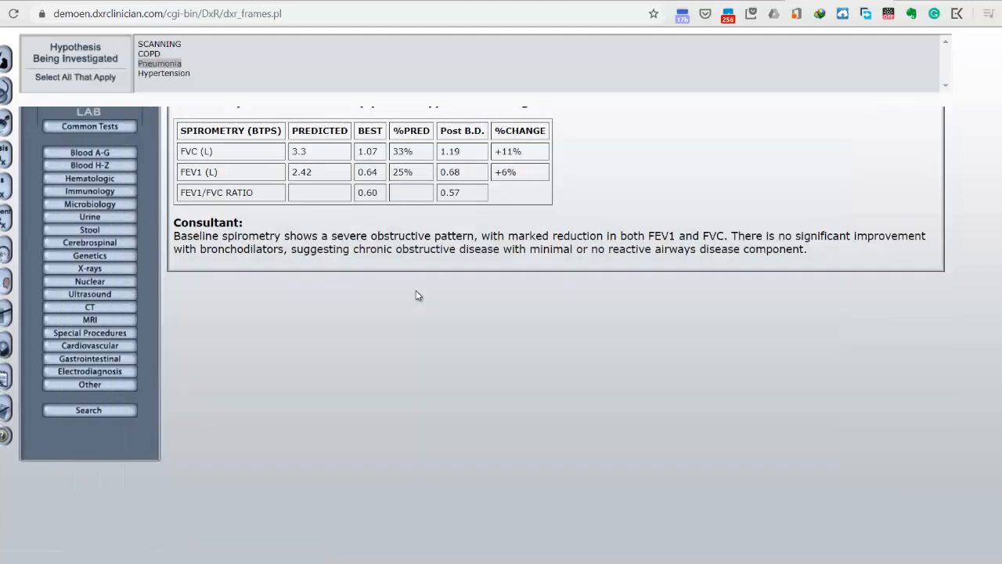
- Enter the SOAP subjective data 'Dyspnea on effort' and 'Progressive Smoking history'
left_click(3, 191)
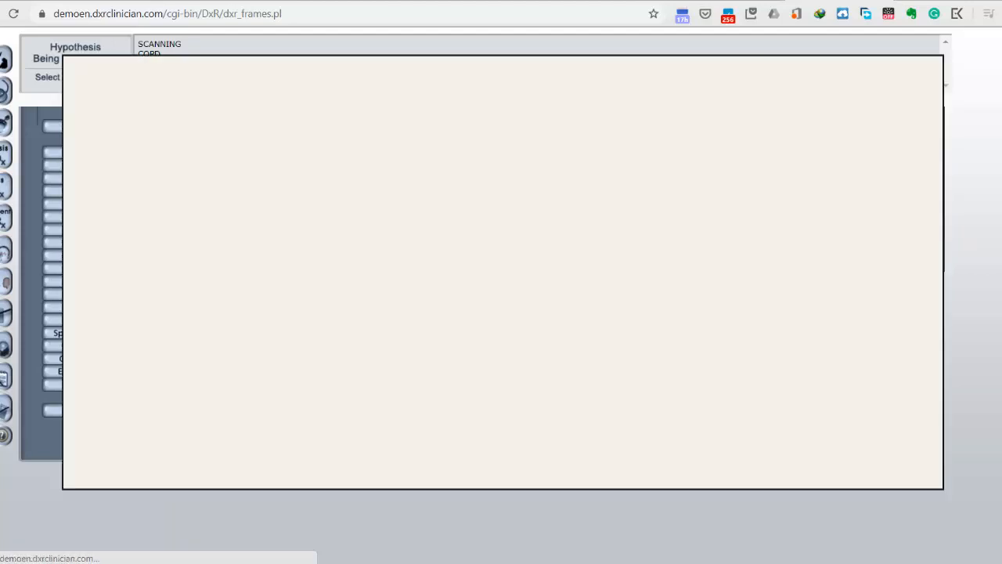
left_click(196, 169)
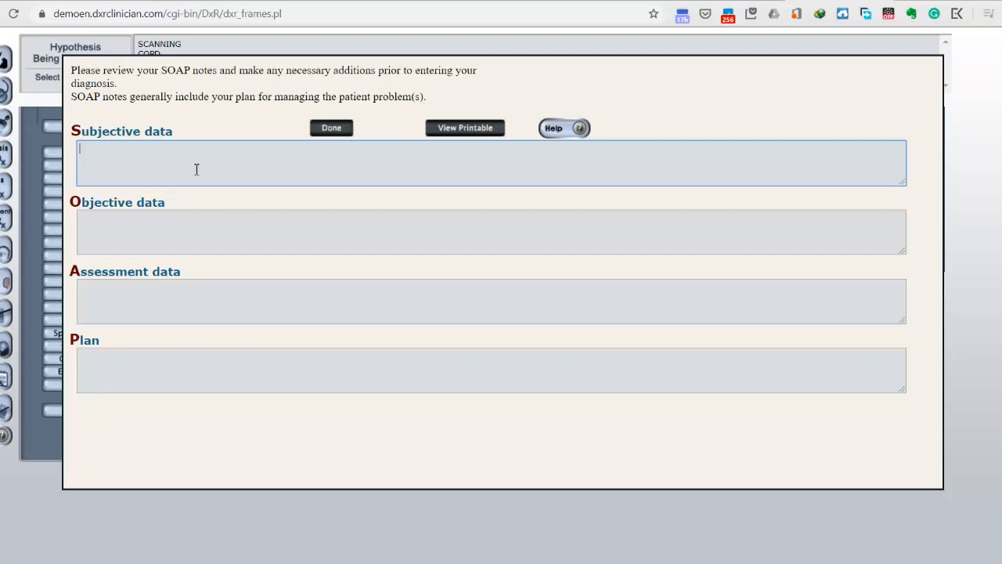
type("Dys")
key("BackSpace")
key("BackSpace")
type("yn")
key("BackSpace")
type("spnea")
key("BackSpace")
type("u on effort")
key("Return")
type("Progressive ")
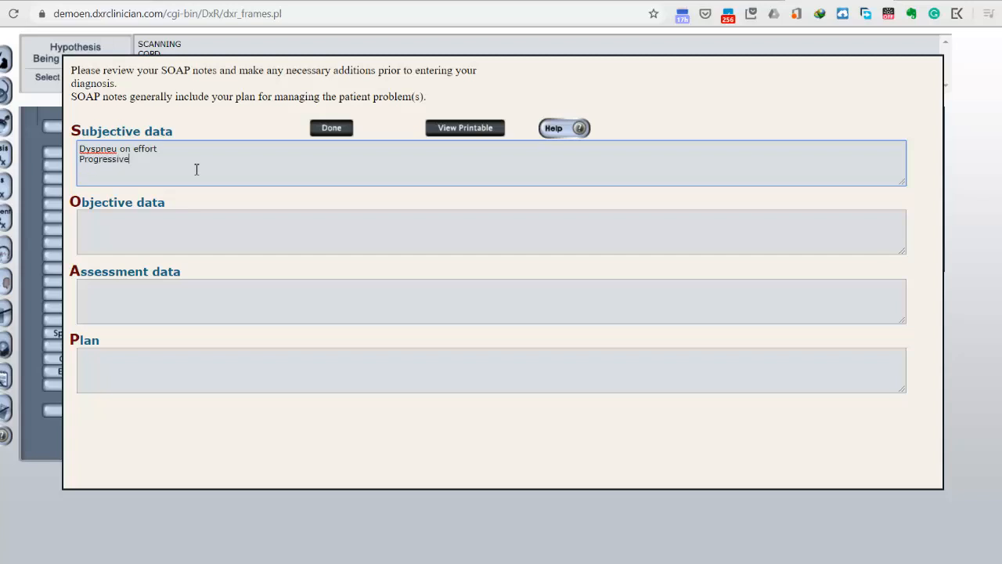
type("Smoking history")
- Record objective findings: prolonged expiration, BP 140/84, spirometry showing severe obstructive pattern
left_click(179, 229)
type("Pro")
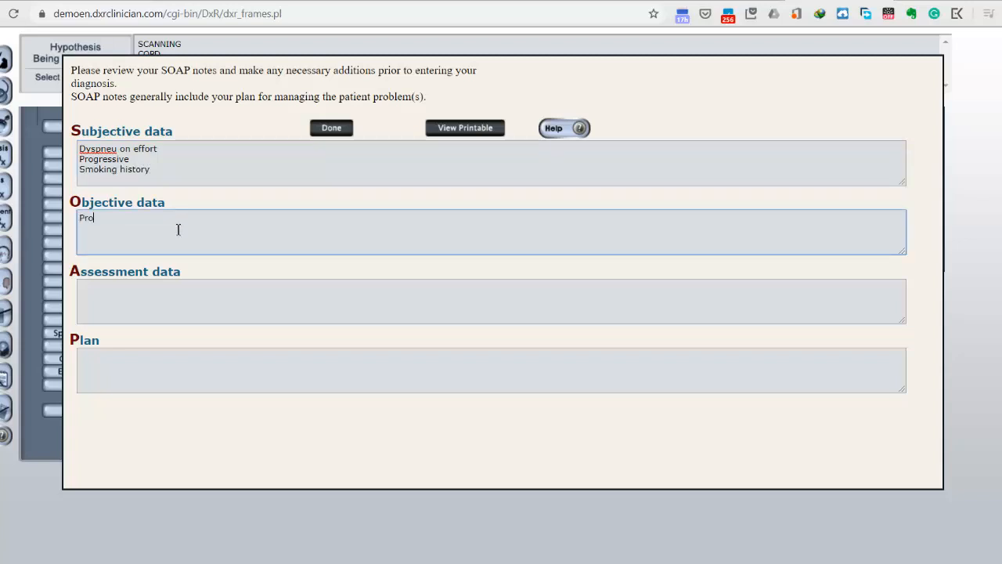
type("longed expiration")
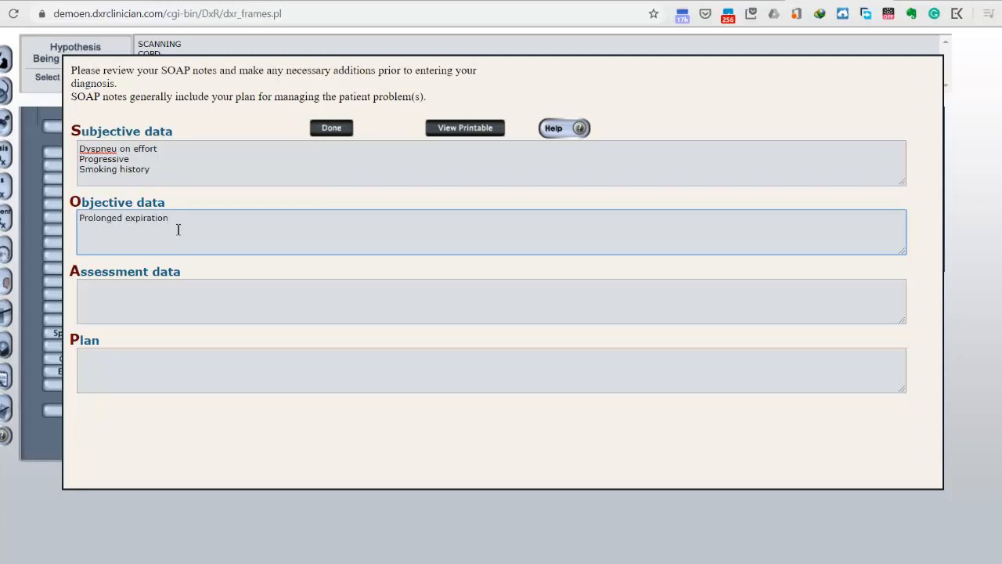
key("Return")
type("BP 1")
type("48")
type("/48")
key("BackSpace")
key("BackSpace")
type("84")
key("Return")
type("Spirometr")
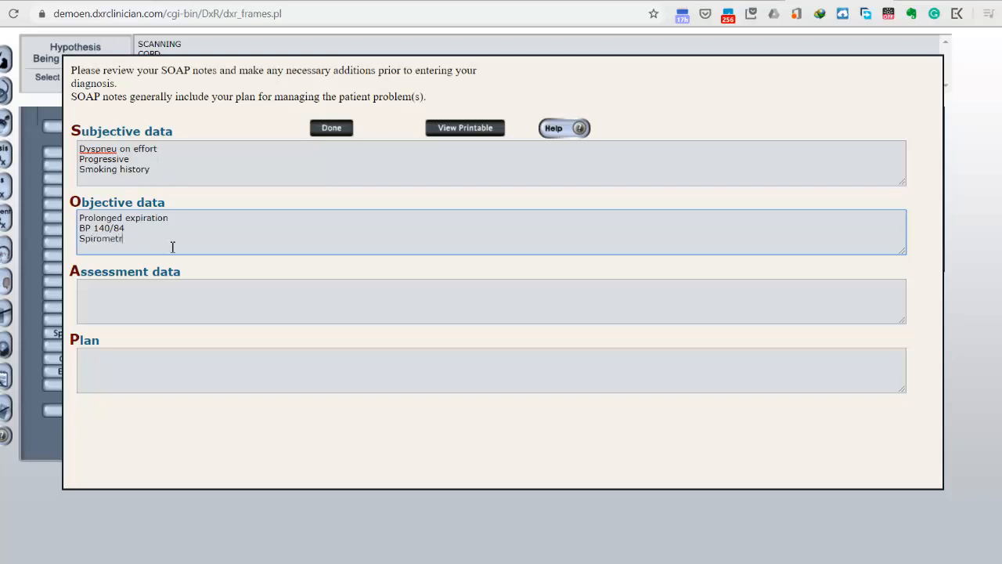
type("y : severe obstructive pattern")
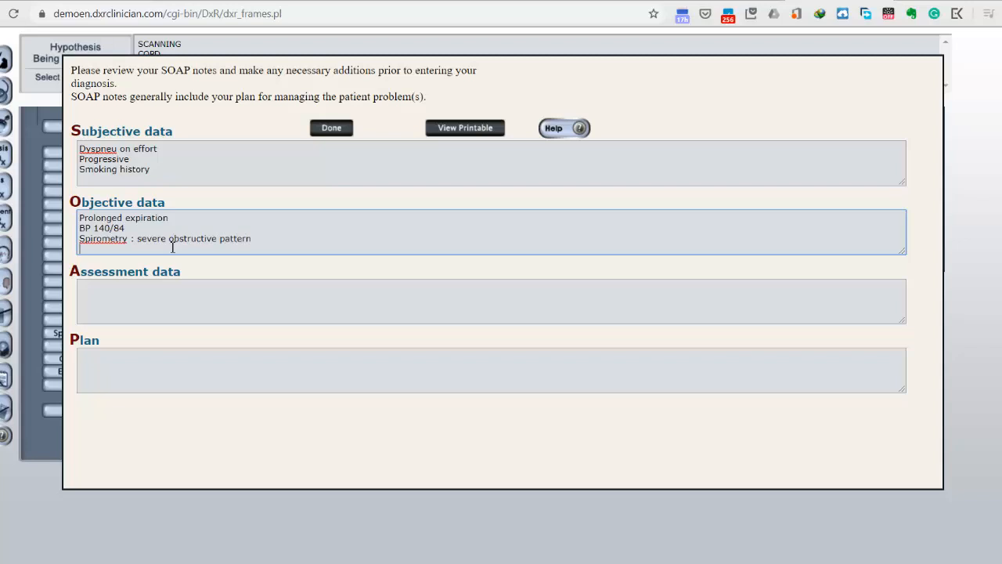
- Add the objective lines 'EKG : RVH, P pulmonale, T inverted & ST depression' and 'CXR : Barrel chest'
key("Return")
type("C")
key("BackSpace")
type("EKG")
type(" : RVH, P")
type(" pulmonale")
type(", ")
type("ST")
key("BackSpace")
key("BackSpace")
type("T inverted")
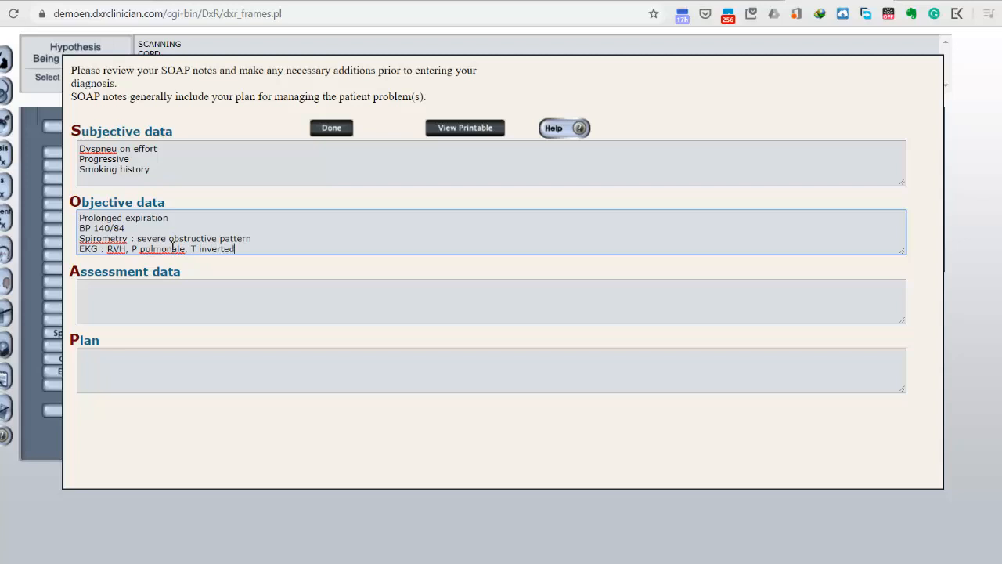
type(" & ST depression")
key("Return")
type("CXR : ")
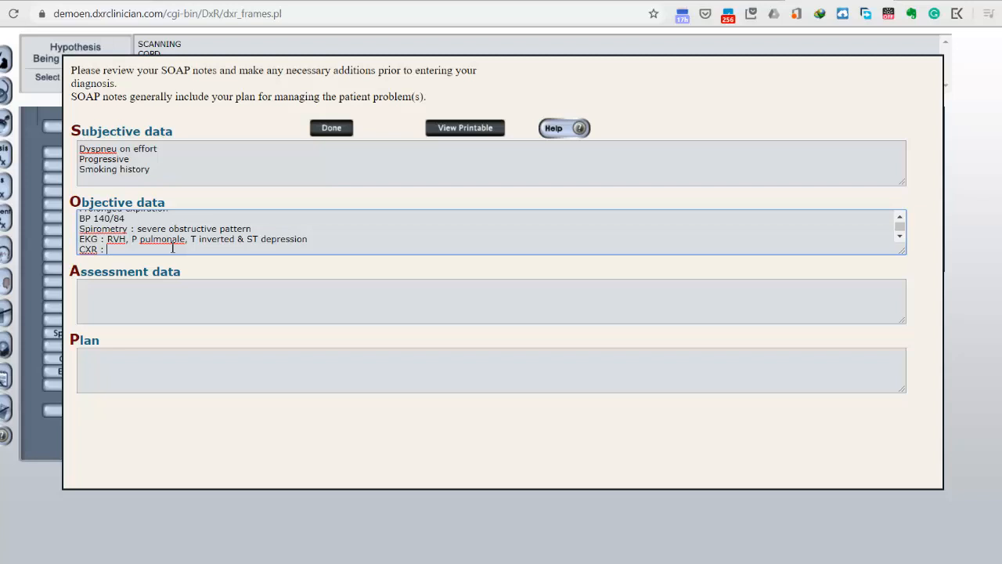
type("Barrel chest")
- Start the assessment with COPD and Pneumonia on separate lines
left_click(151, 305)
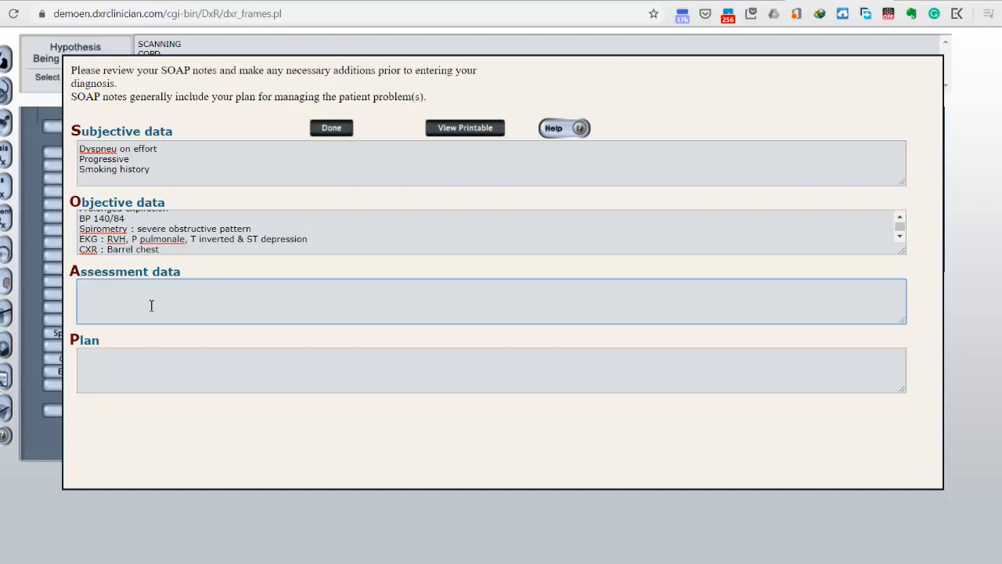
type("COPD")
key("Return")
type("Pneumonia")
- Add 'CBC : Leukocyte 11.000' and 'Hb : 19' to the objective data
left_click(316, 240)
key("Return")
type("CB")
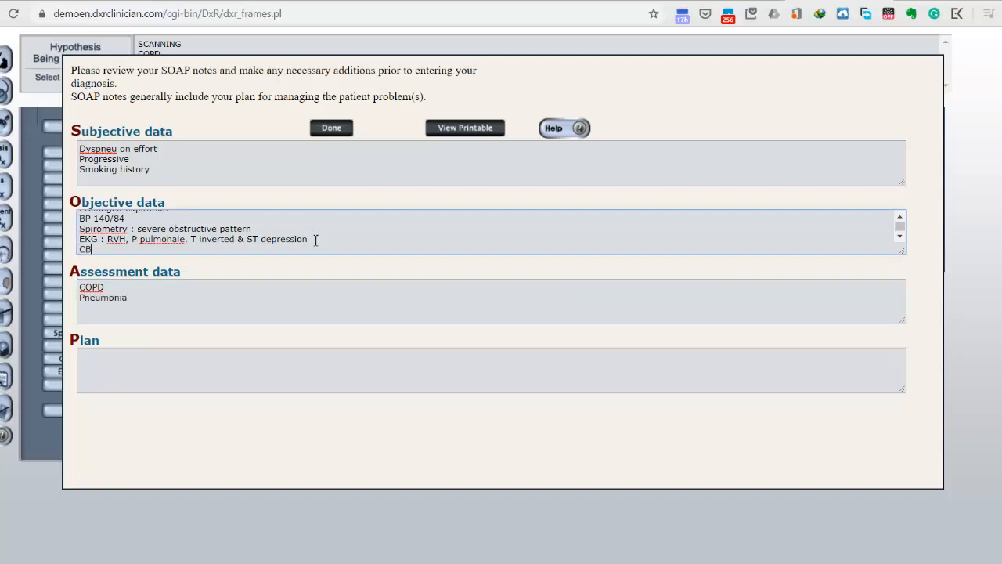
type("C : Leukocyte 11.000")
key("Return")
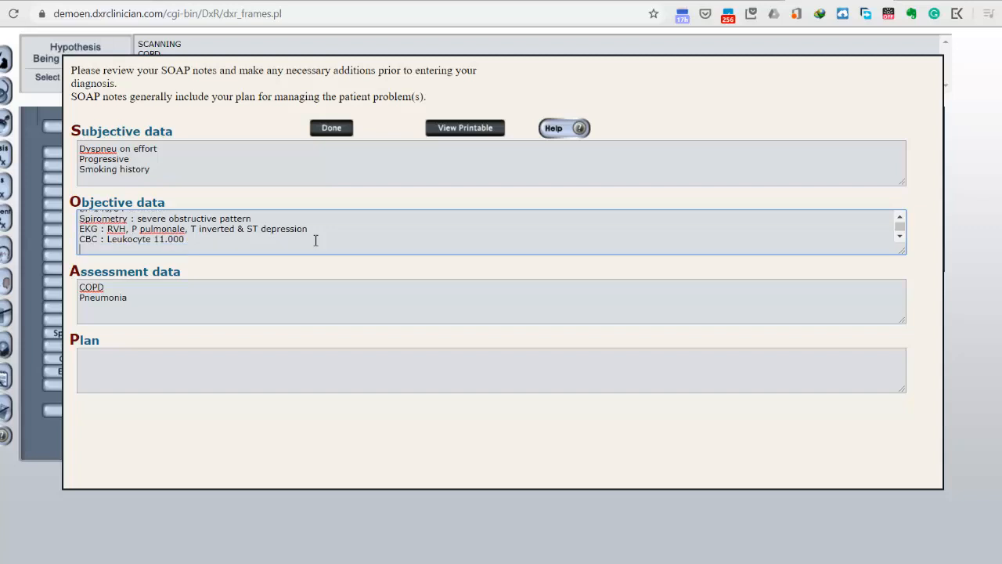
type("Hb : 19")
- Add Hypertension, Coronary Arterial Disease and Polycytemia to the assessment, then recheck the objective lines
left_click(217, 306)
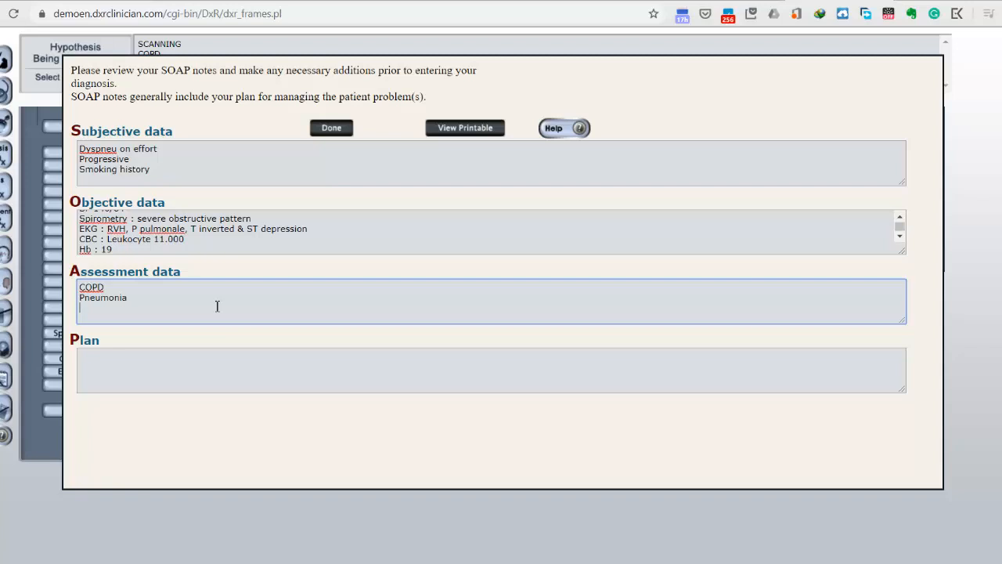
type("Hypertensio")
type("n")
type("Coron")
type("ary Arter")
type("y")
key("BackSpace")
type("ial Disease")
key("Return")
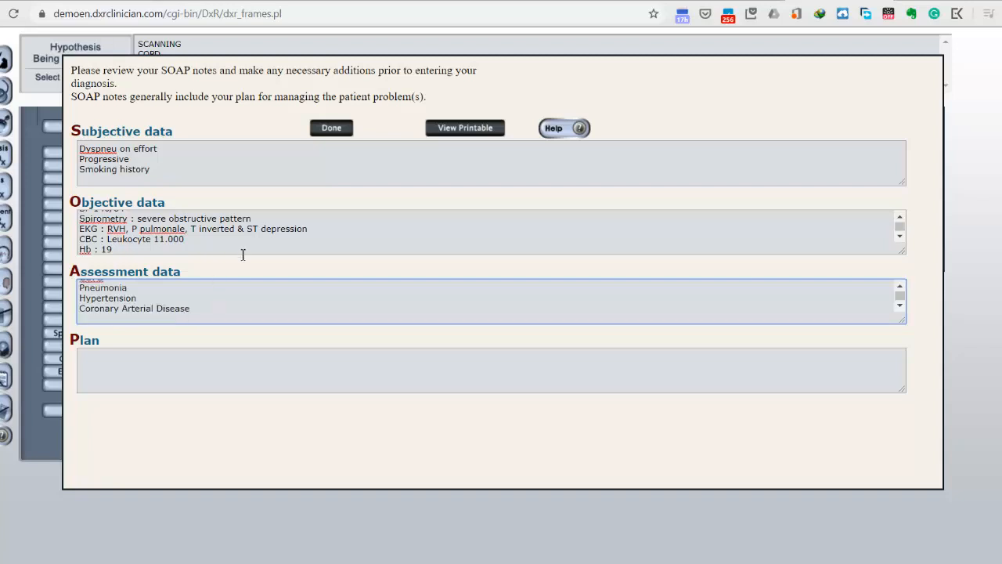
type("Polycytemia")
left_click(232, 250)
key("Up")
key("Up")
key("Up")
key("Down")
key("Down")
key("Down")
key("Down")
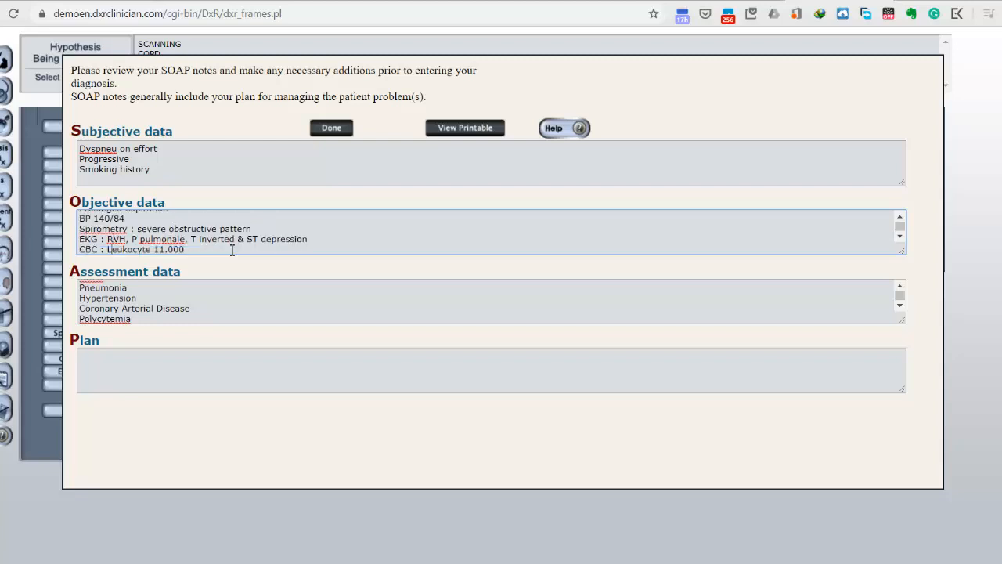
- Write the plan as four lines: Oxygen, Antibiotics, Combivent, Aspilet
left_click(120, 375)
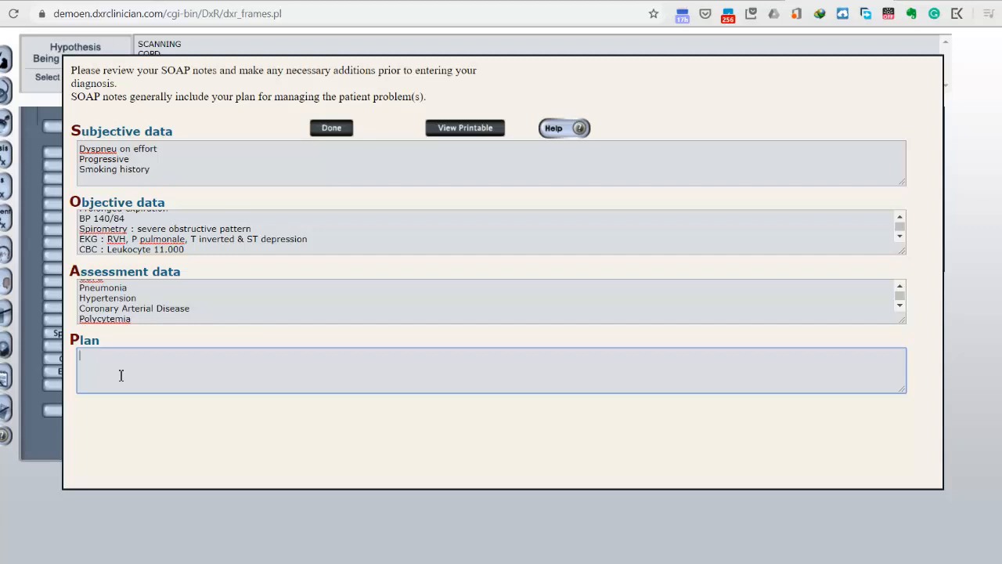
type("Oxygen")
key("Return")
type("Antibi")
type("otics")
key("Return")
type("B")
key("BackSpace")
type("Combivent")
key("Return")
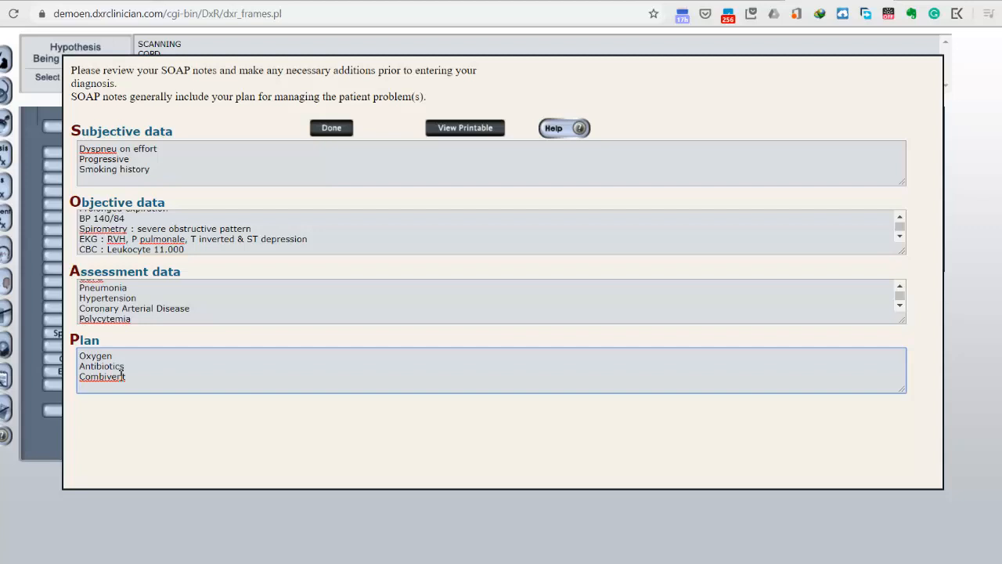
type("Aspilet")
- Choose COPD, explain smoking destroying lung compliance causing obstruction, and list prolonged expiration, barrel chest
left_click(337, 128)
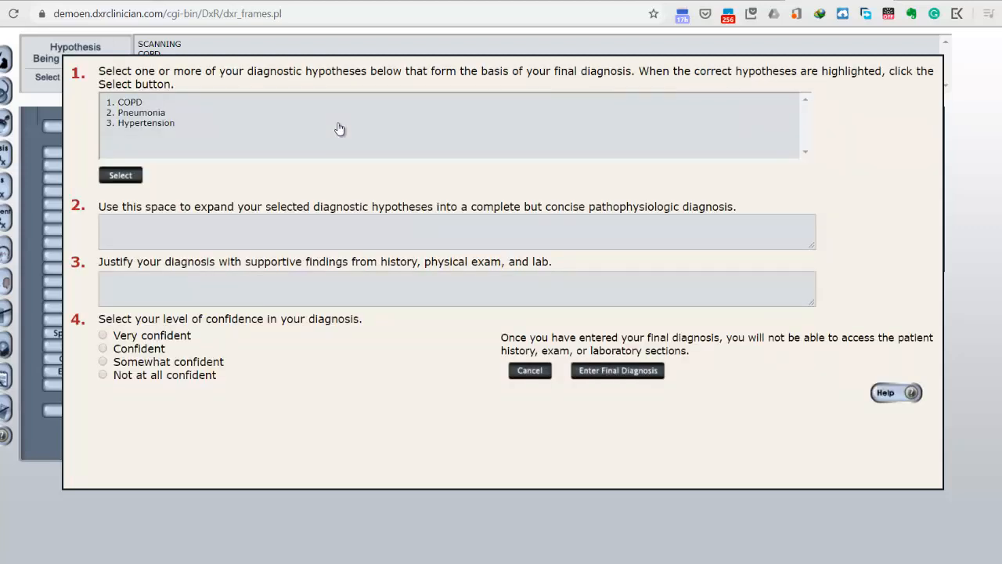
left_click(130, 102)
type("Prolonged smoki")
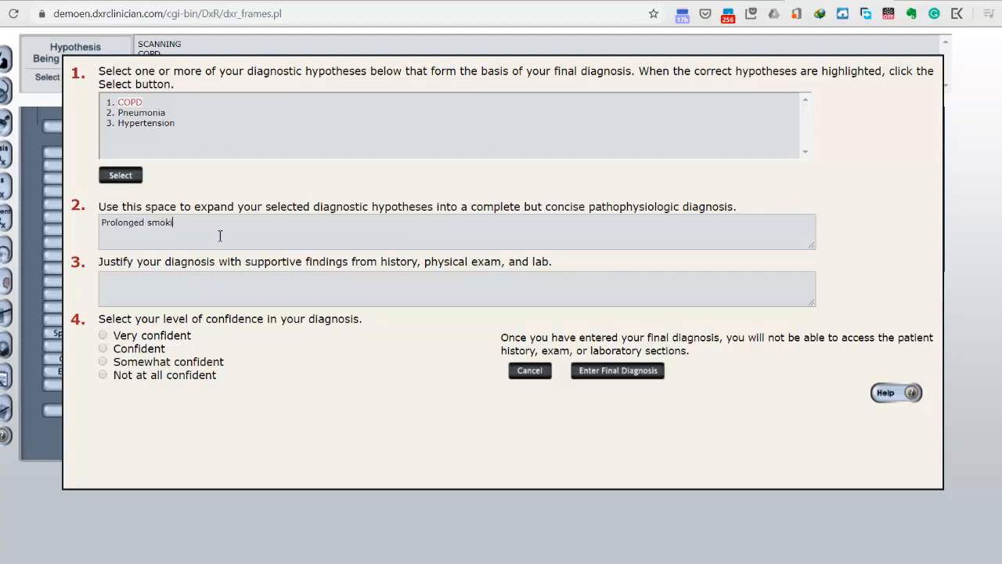
type("ng destroyed lung compliance and cre")
key("BackSpace")
key("BackSpace")
key("BackSpace")
type("subsequently create ")
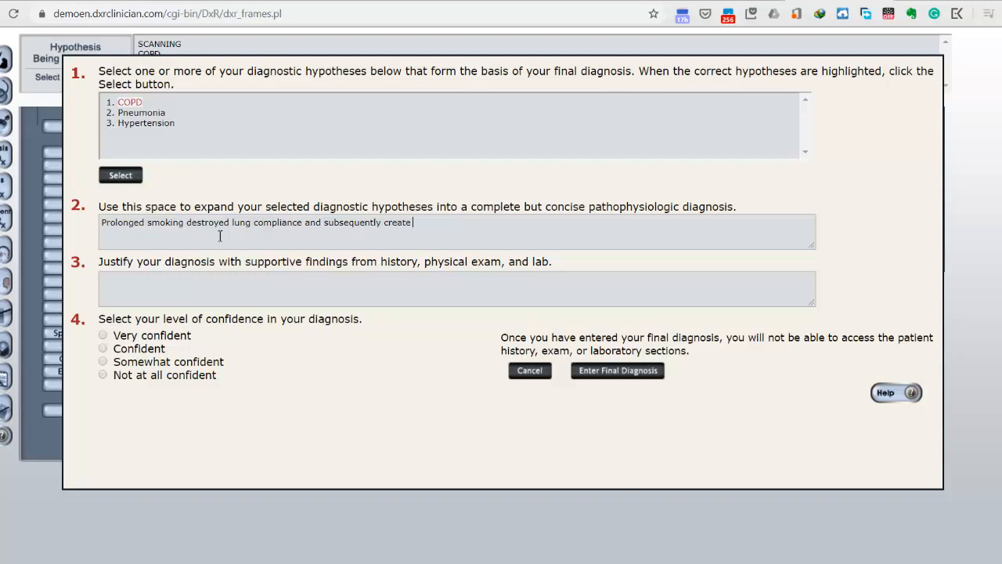
type("c")
type("obstruct")
type("i")
type("on")
type("pulmonary")
type("Prolonged exp")
type("iration ")
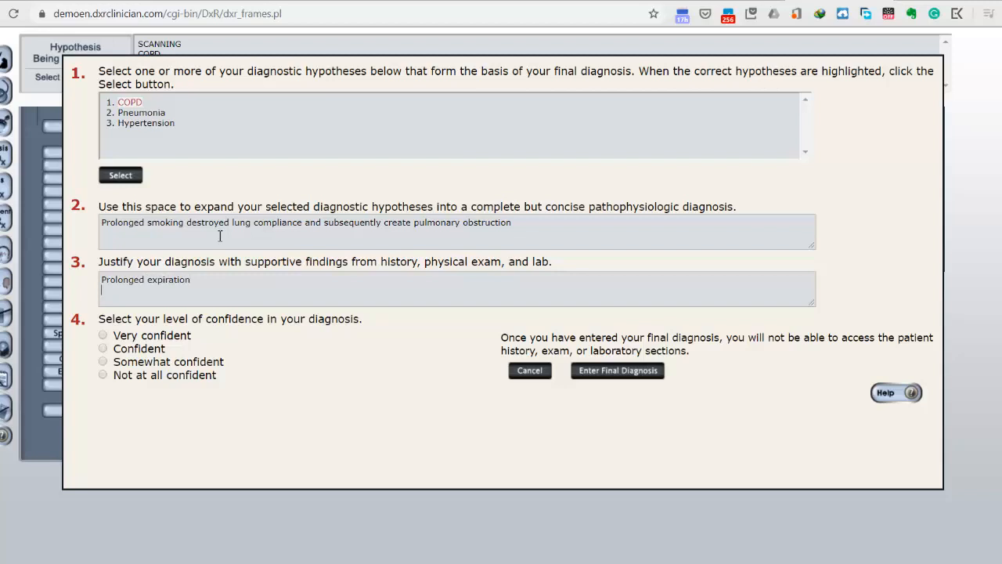
type("Barrel ches")
type("t")
- Add 'Severe obstructive pattern on spirometry' as a supporting finding
type("S")
key("BackSpace")
type("S")
key("BackSpace")
type("Severe obstr")
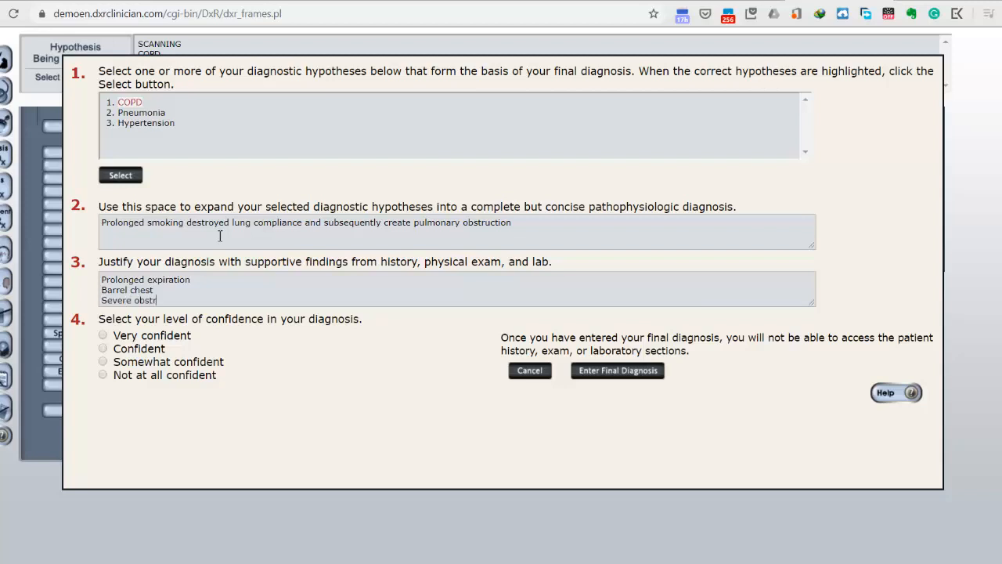
type("uctive pattern on spirometry")
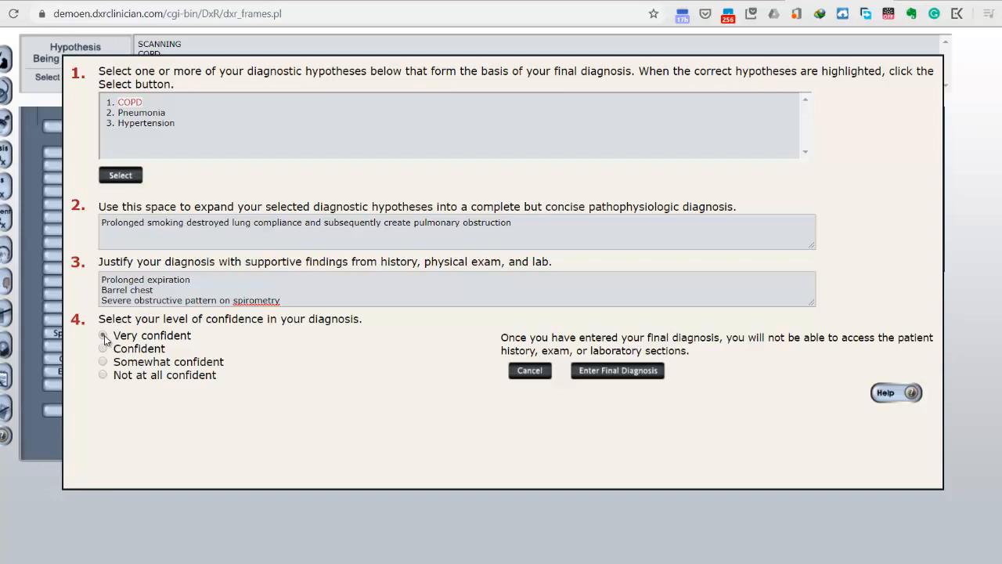
- Rate the diagnosis Very confident, reselect COPD after the alert, and submit it as final
left_click(104, 336)
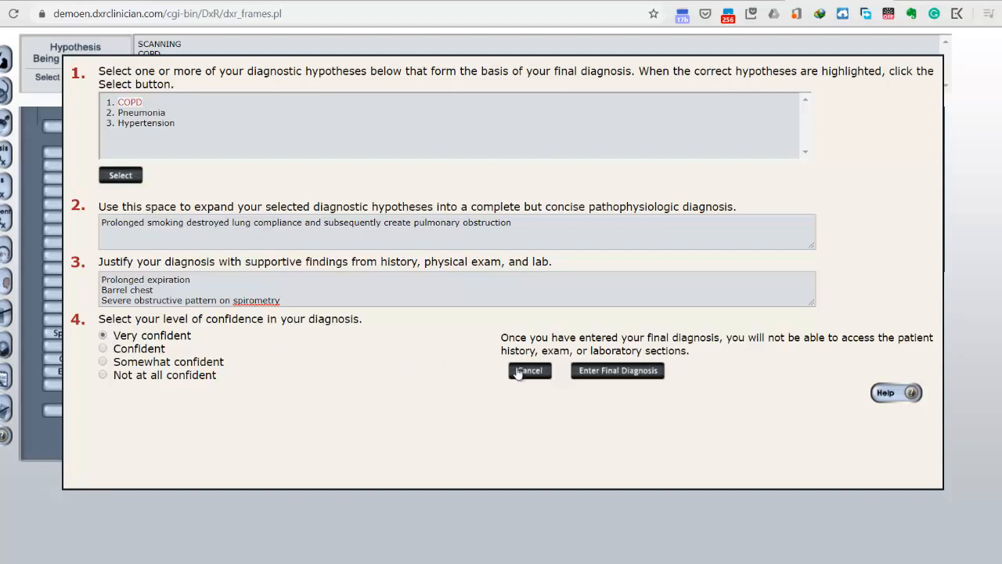
left_click(611, 373)
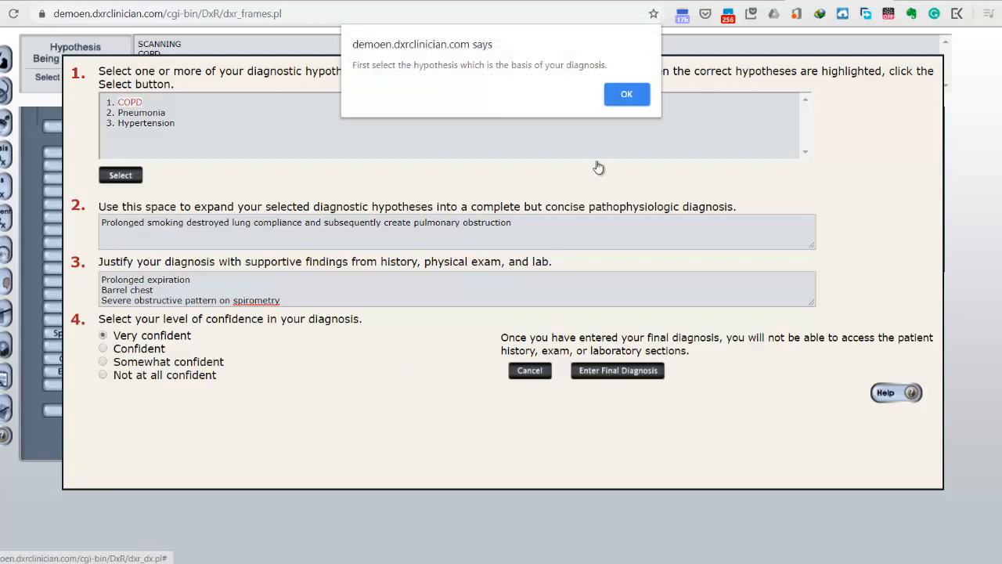
left_click(625, 95)
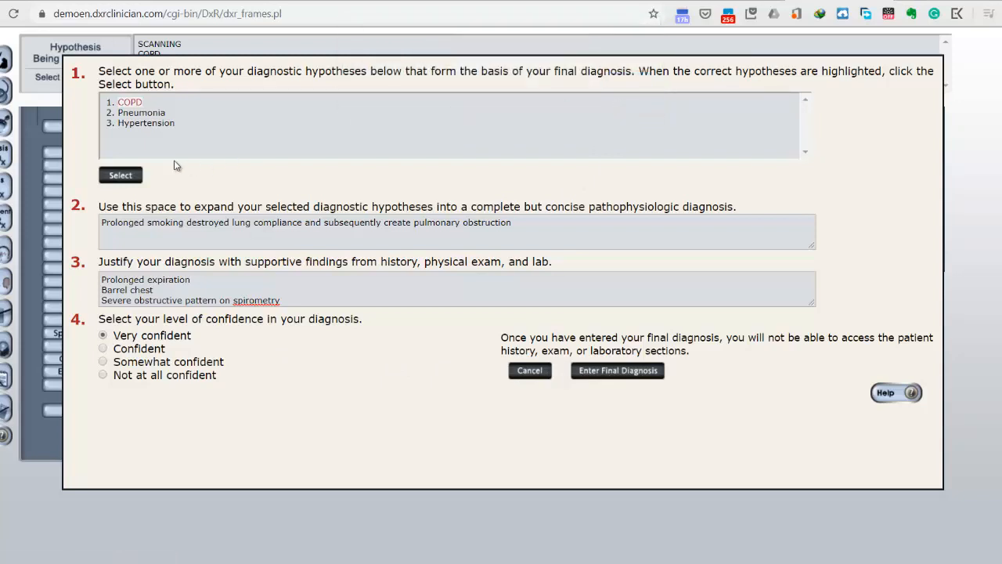
left_click(130, 104)
left_click(130, 104)
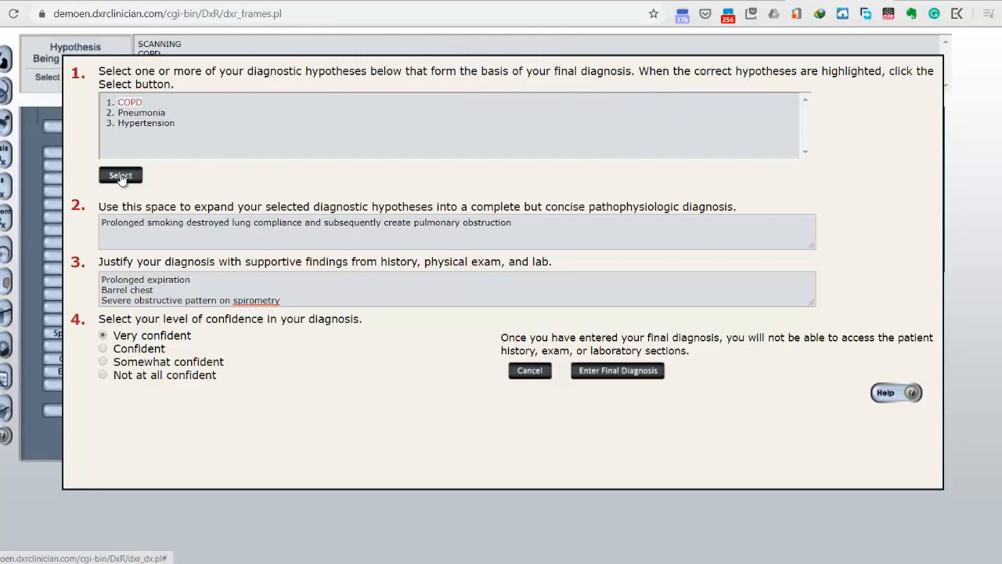
left_click(121, 177)
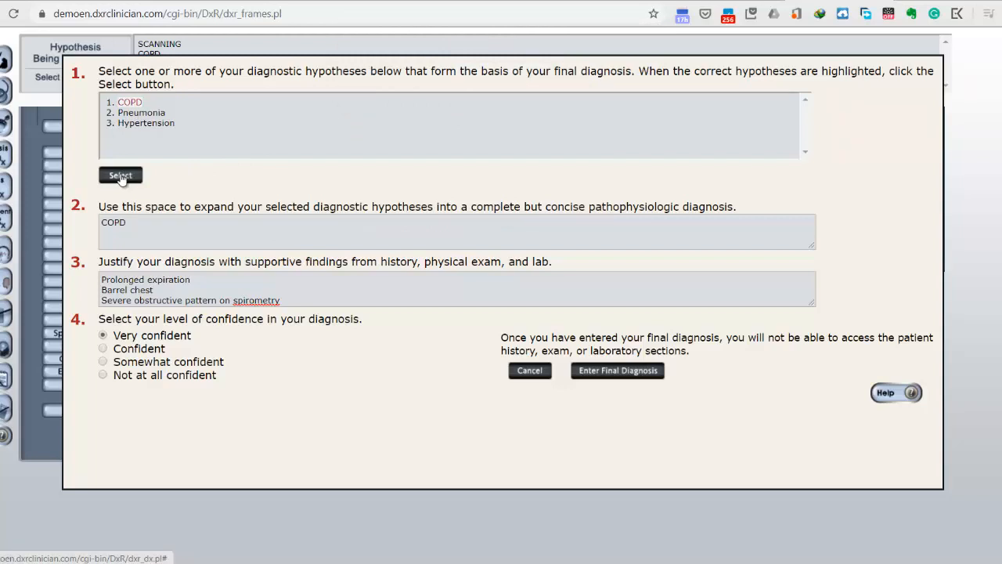
left_click(252, 238)
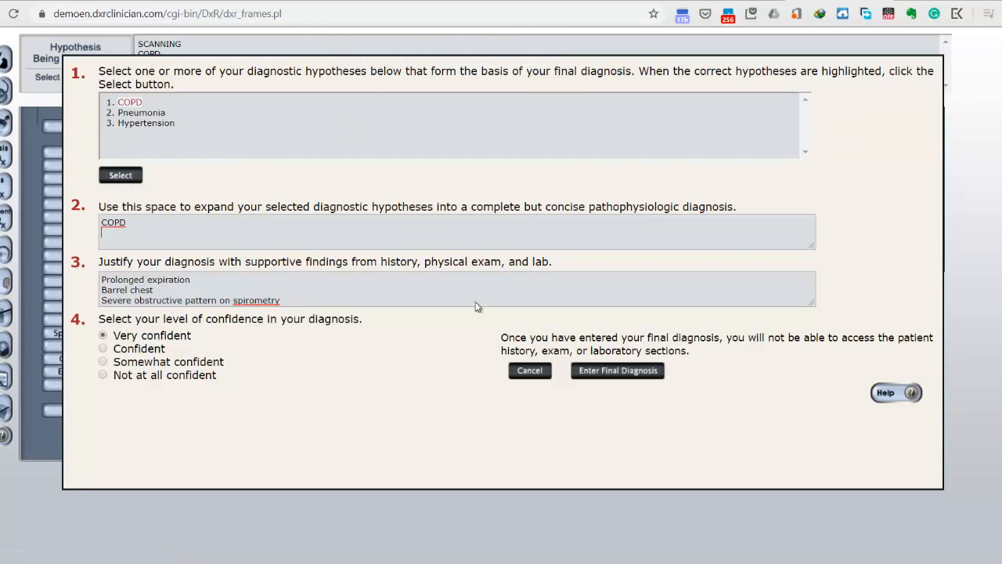
left_click(614, 371)
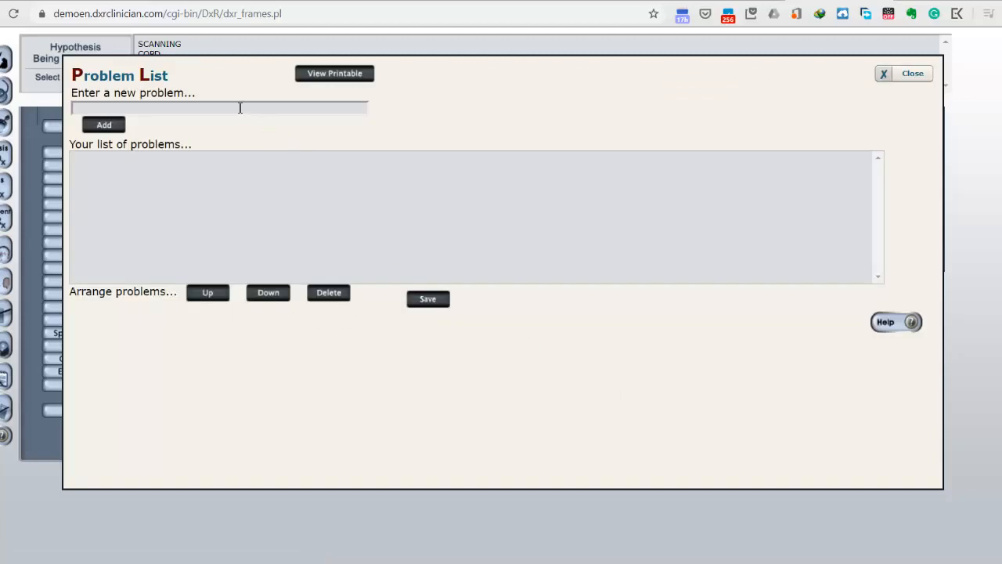
- Add Difficulty of breathing, Infection, Poor blood oxygenation and Hypertension to the problem list and save
type("Difficutly")
key("BackSpace")
key("BackSpace")
key("BackSpace")
type("lty of breathing")
left_click(110, 125)
type("Infection")
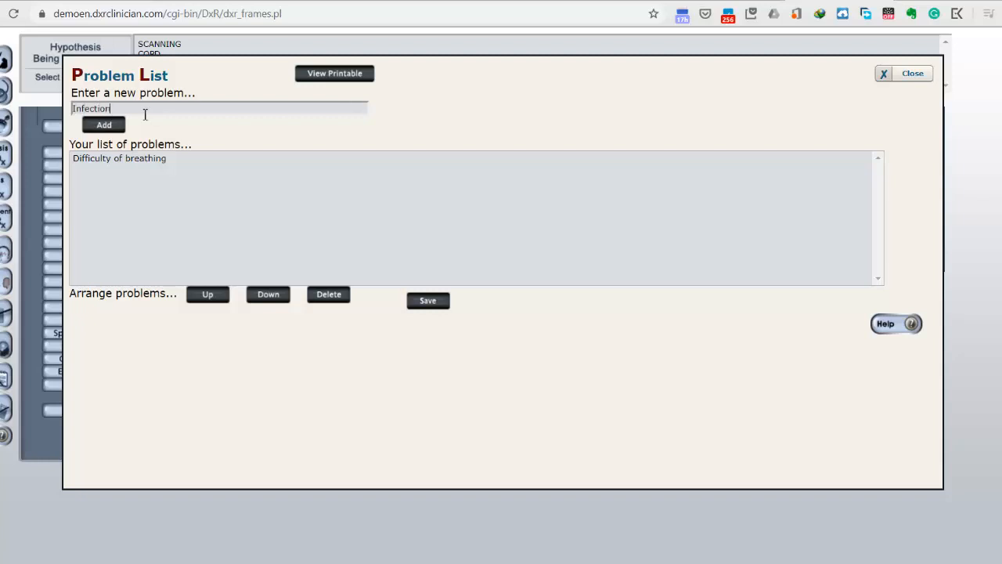
left_click(106, 125)
type("Poor blood oxygenation")
left_click(105, 126)
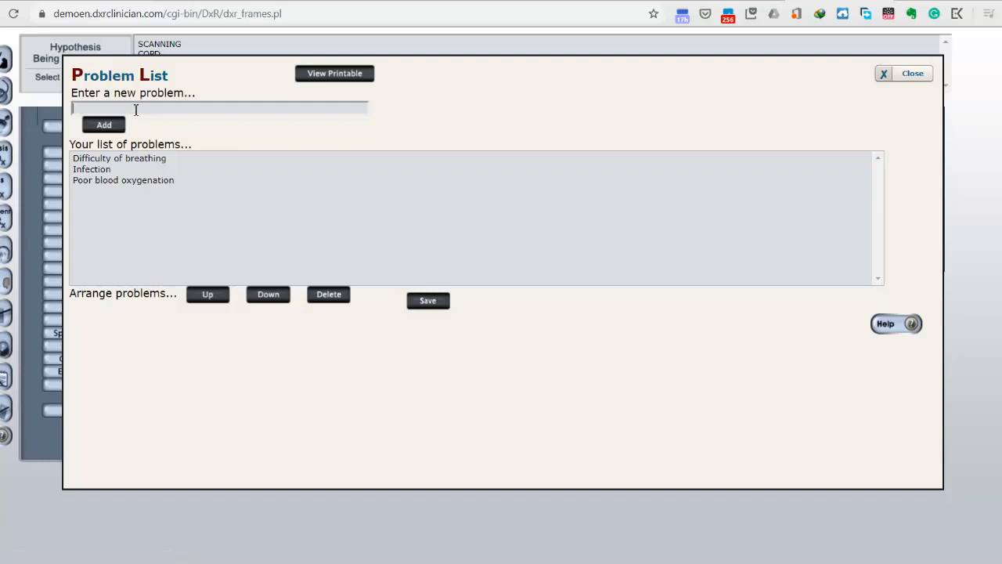
type("Hypertension")
left_click(117, 127)
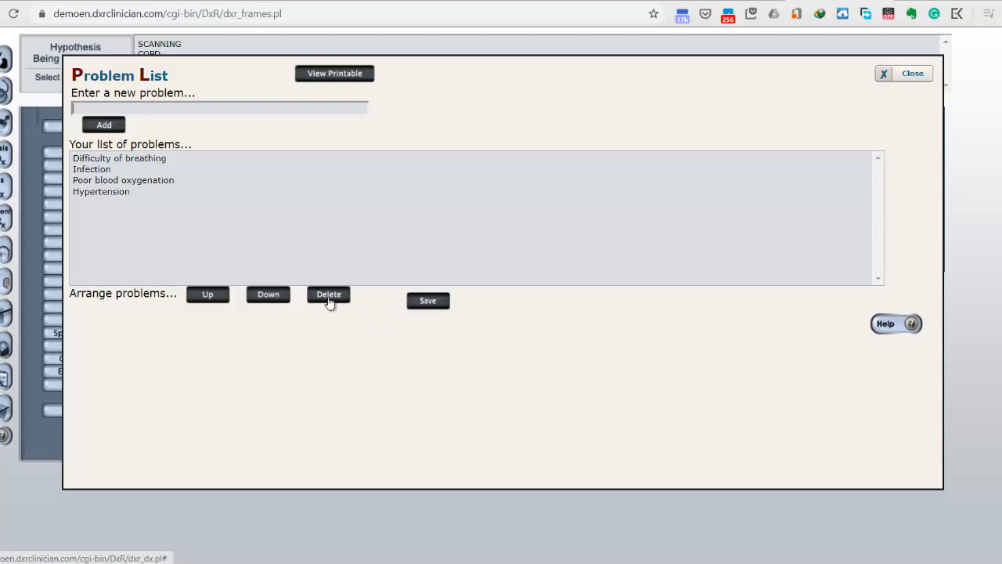
left_click(427, 301)
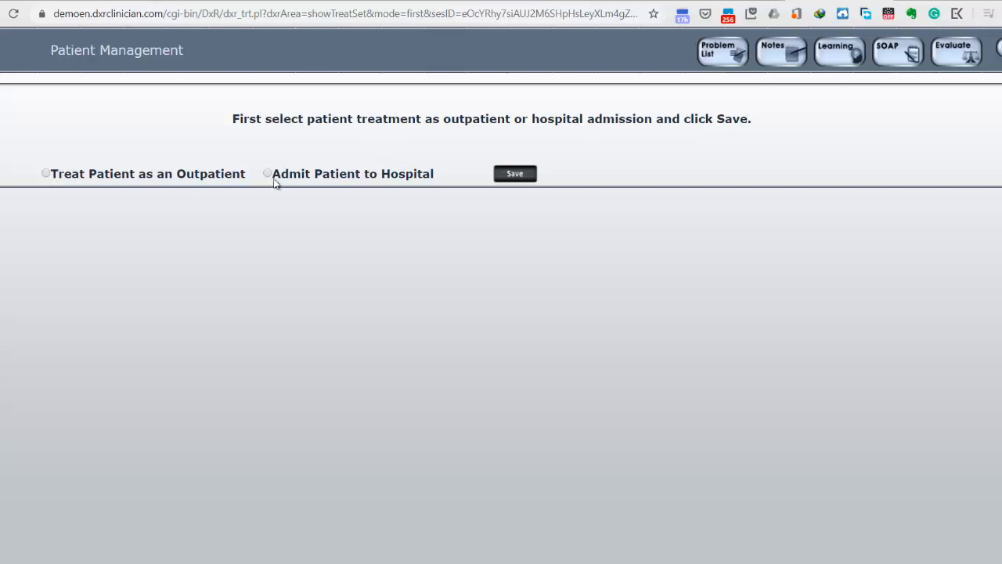
- Save Admit Patient to Hospital as the treatment setting
left_click(515, 173)
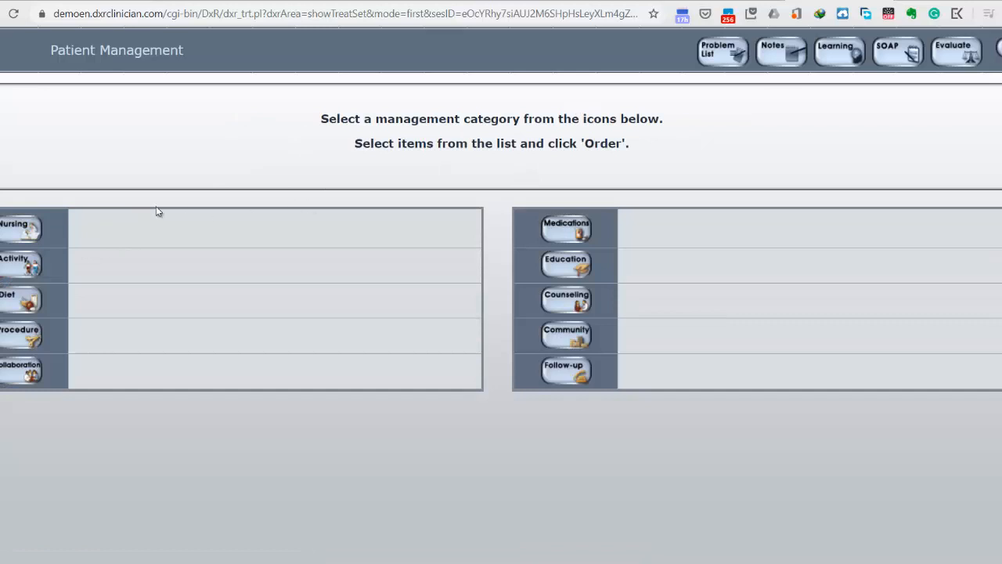
- Order Incentive Spirometry as nursing care with the purpose COPD
left_click(23, 235)
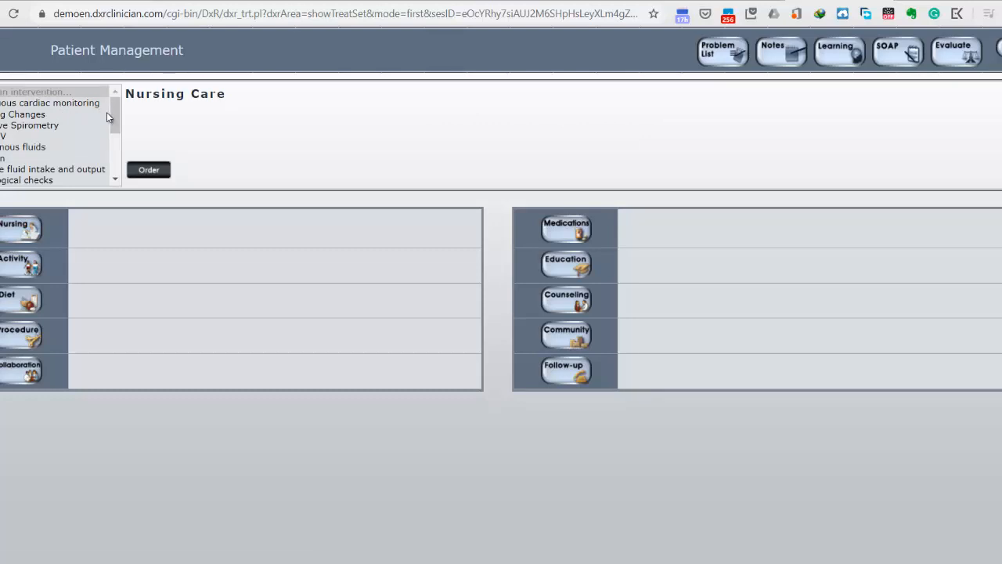
left_click(61, 127)
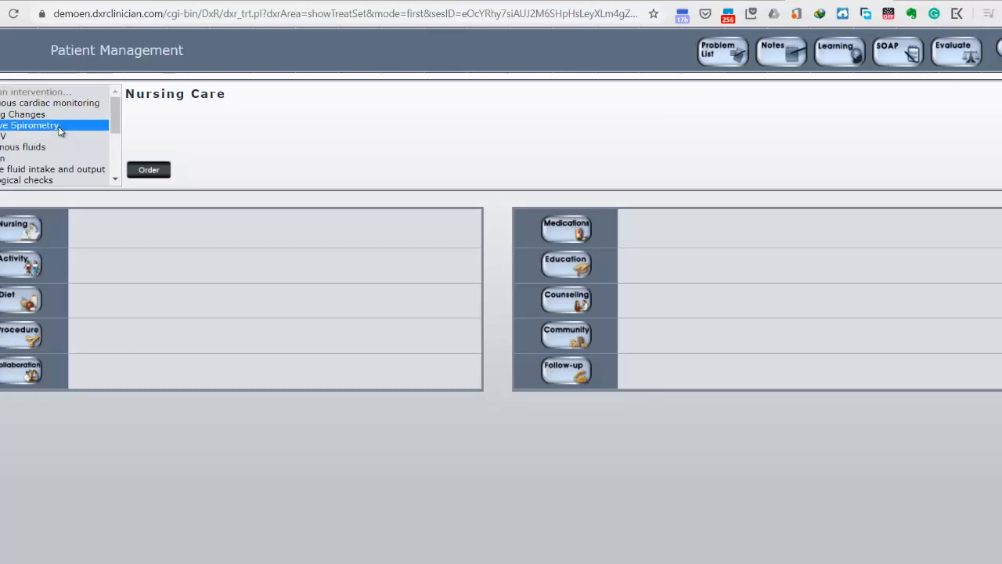
left_click(144, 171)
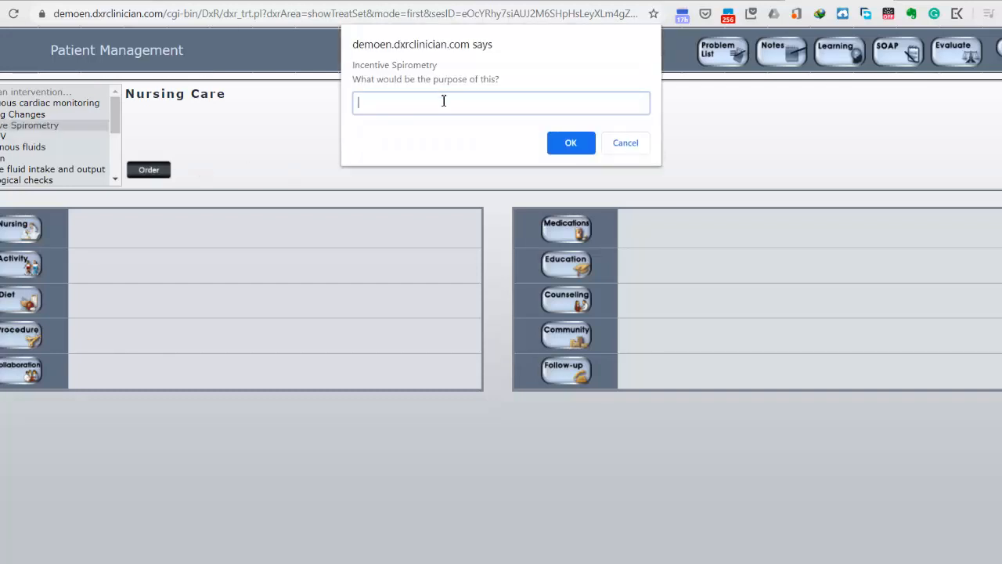
type("COP")
left_click(576, 142)
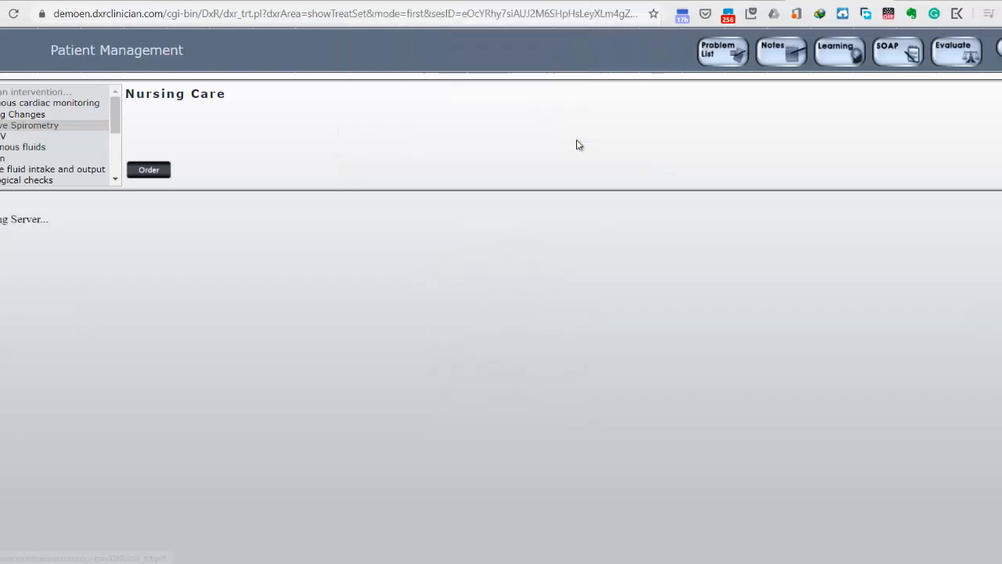
- Order Insert IV with the purpose hydration and look at the intravenous fluids option
left_click(21, 138)
left_click(152, 171)
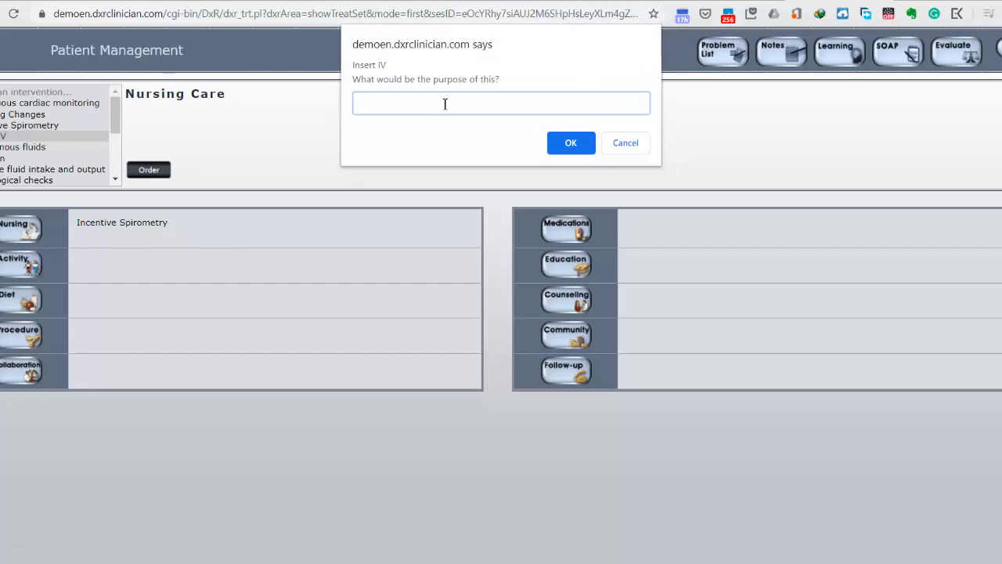
type("hydration")
left_click(571, 142)
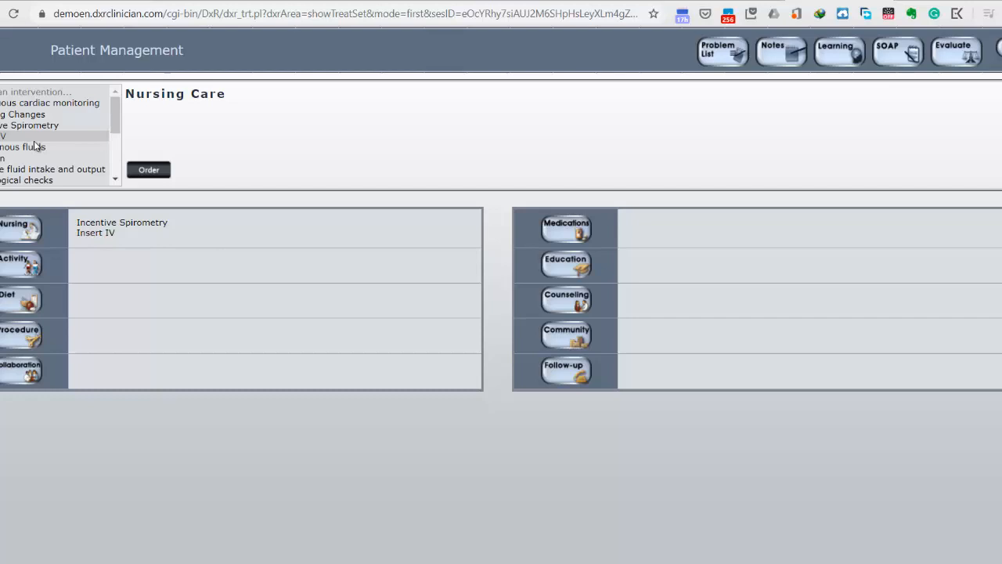
left_click(55, 147)
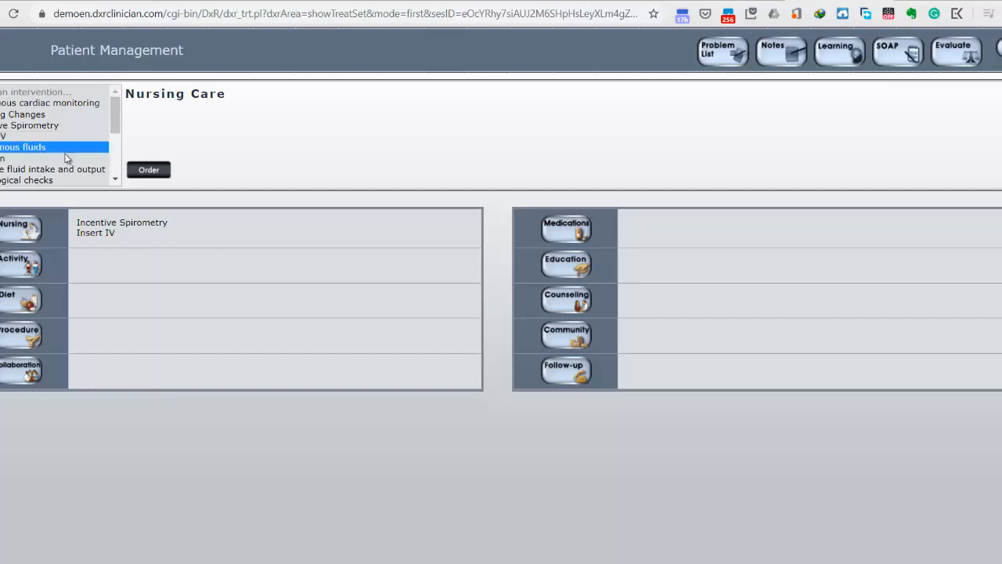
left_click(114, 181)
left_click(115, 181)
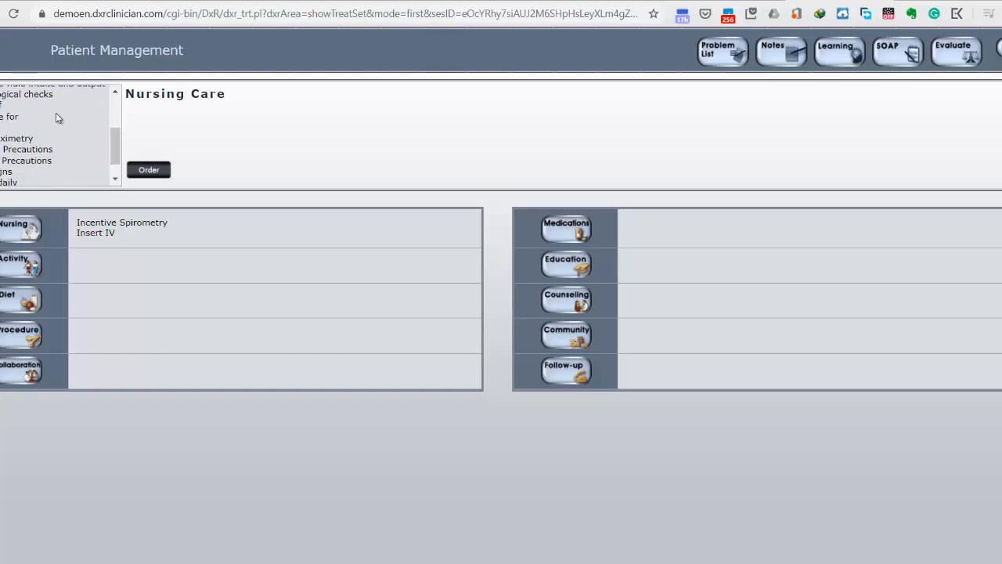
left_click(35, 123)
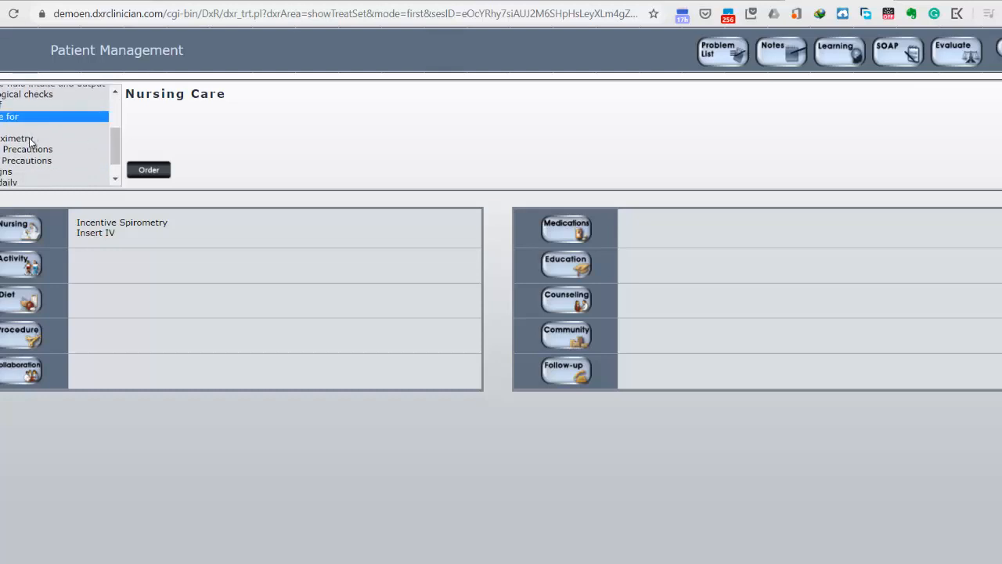
- Order Pulse Oximetry with the purpose 'Monitor blood oxygen level'
left_click(31, 140)
left_click(141, 172)
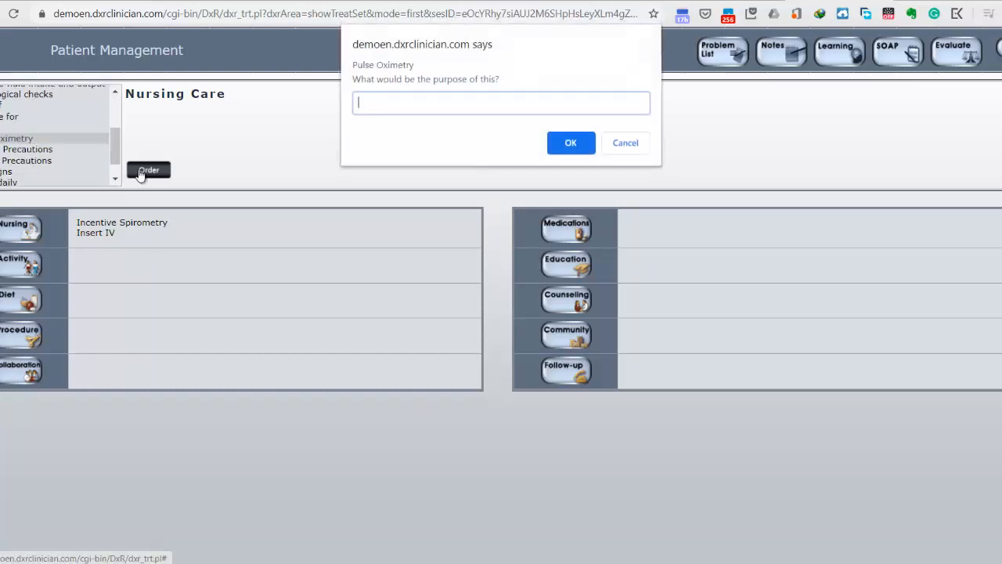
type("COPD")
key("ctrl+a")
type("Monitor blood oxygen level")
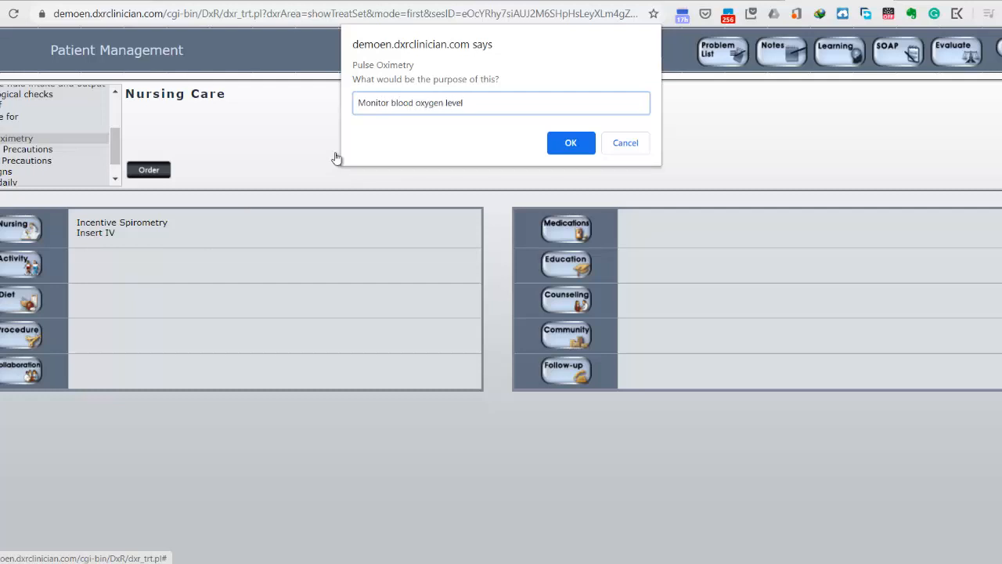
left_click(584, 148)
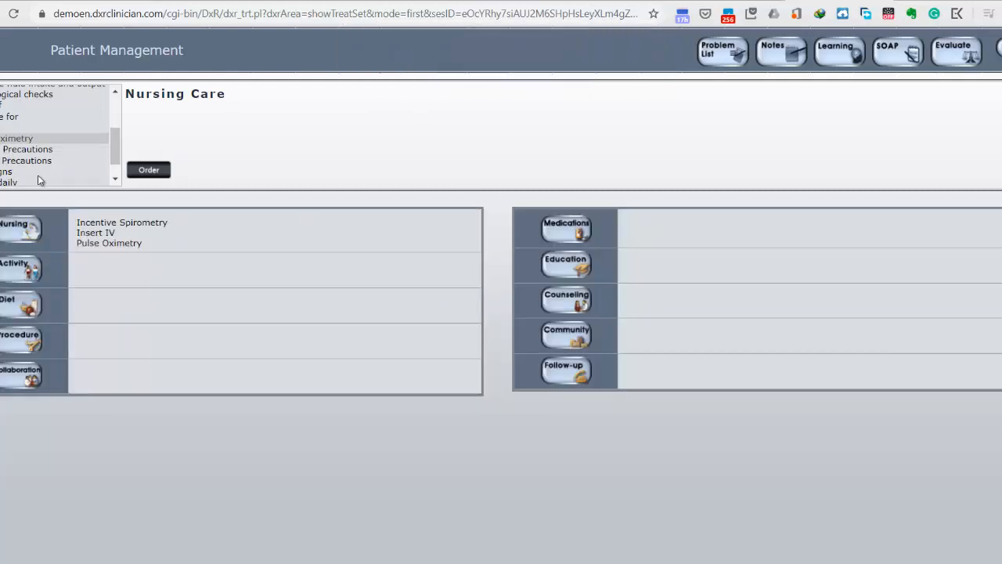
- Order Bed Rest under Activity with the purpose 'Rest'
left_click(20, 265)
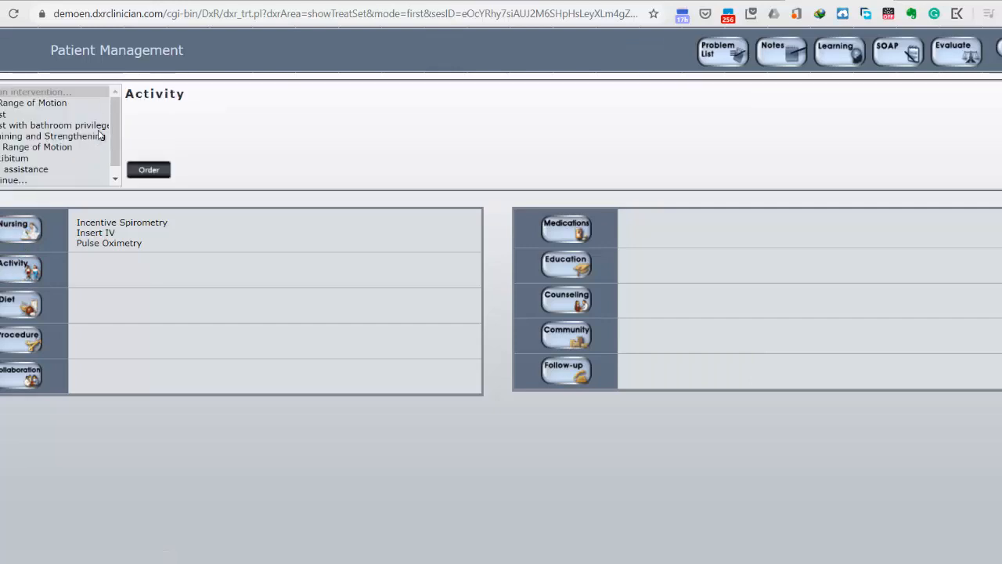
left_click_drag(114, 123, 115, 158)
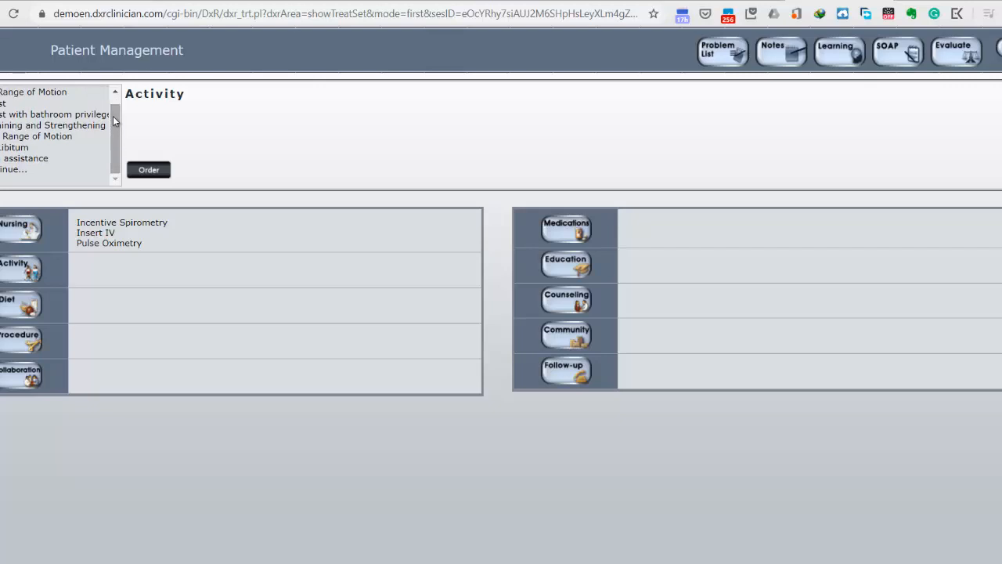
left_click(78, 105)
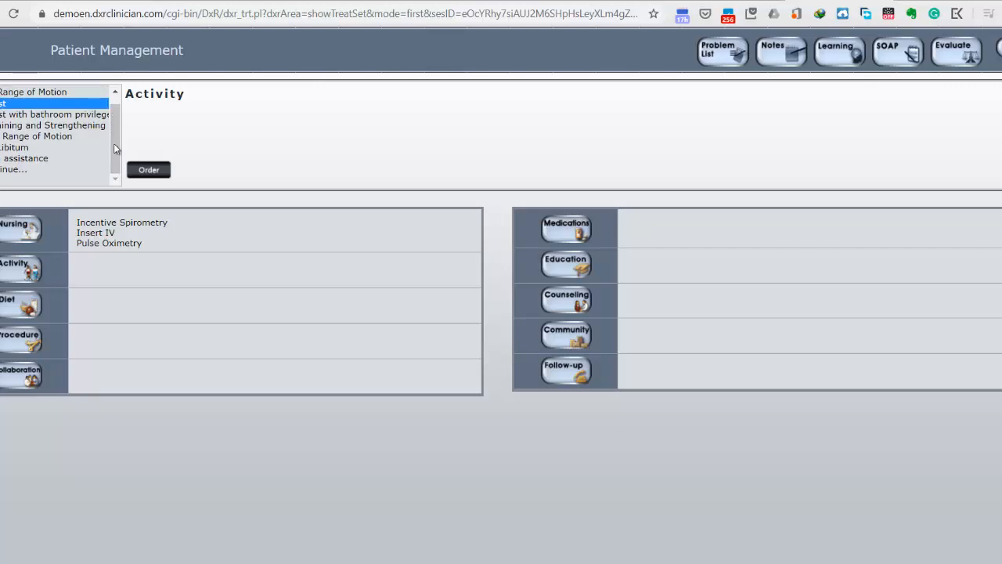
left_click(150, 171)
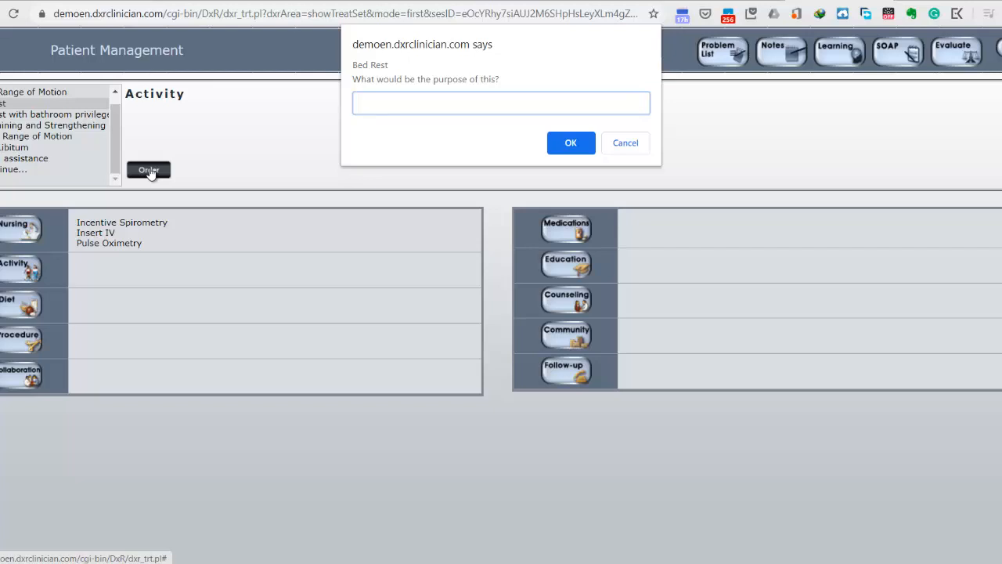
type("Rest")
left_click(572, 143)
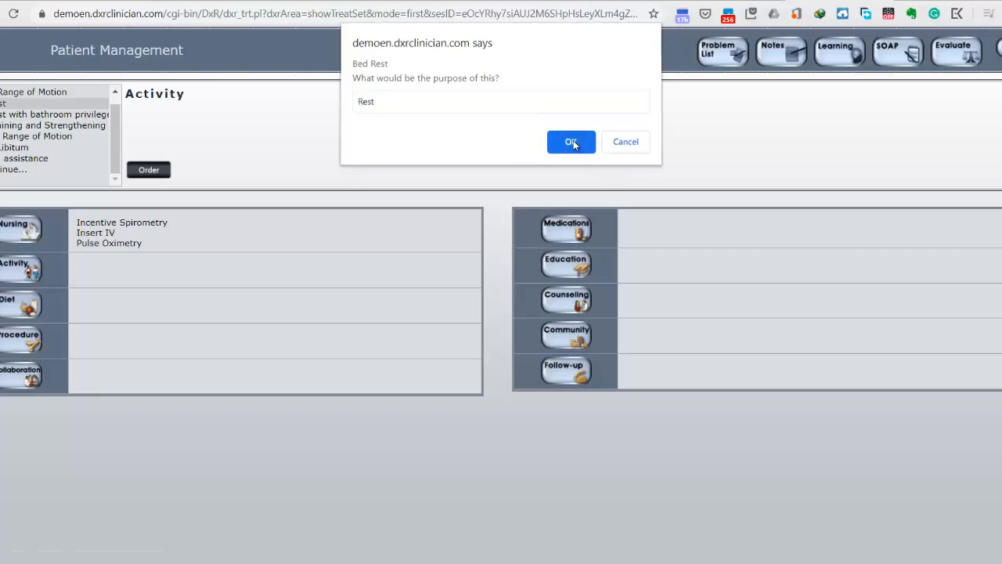
left_click(22, 310)
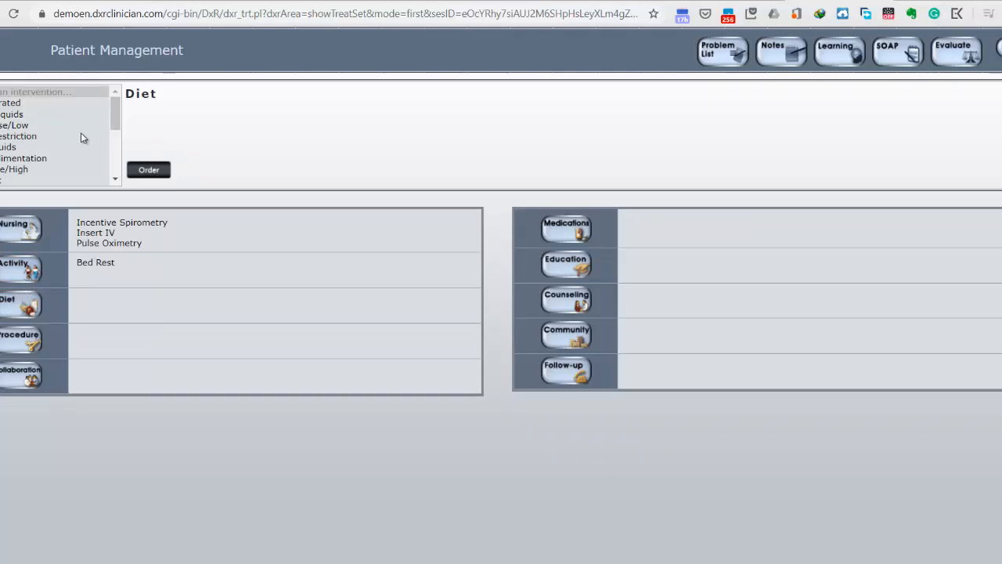
- Try ordering a Decrease/Low diet, then cancel that order
left_click_drag(115, 121, 116, 135)
left_click(46, 127)
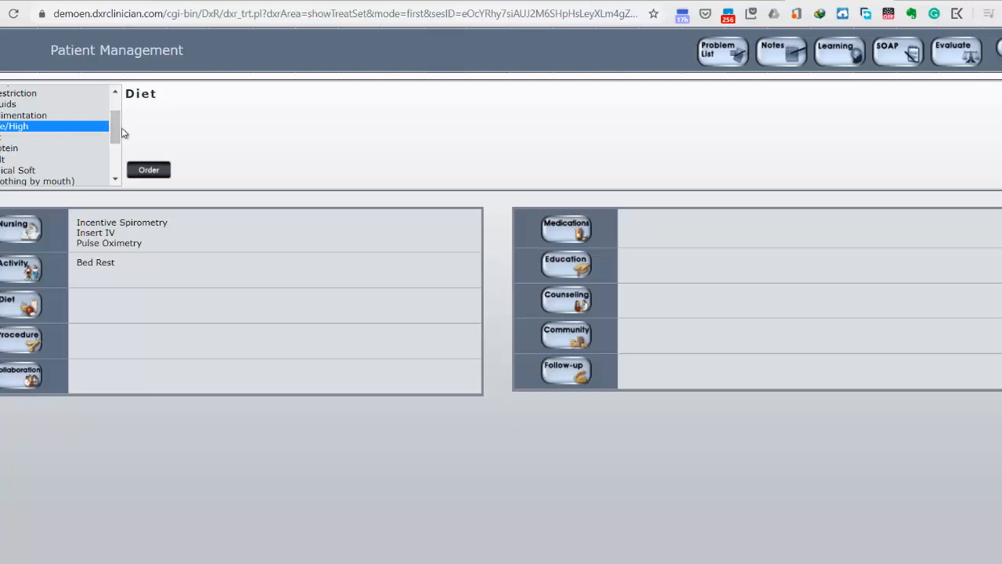
left_click_drag(119, 129, 119, 164)
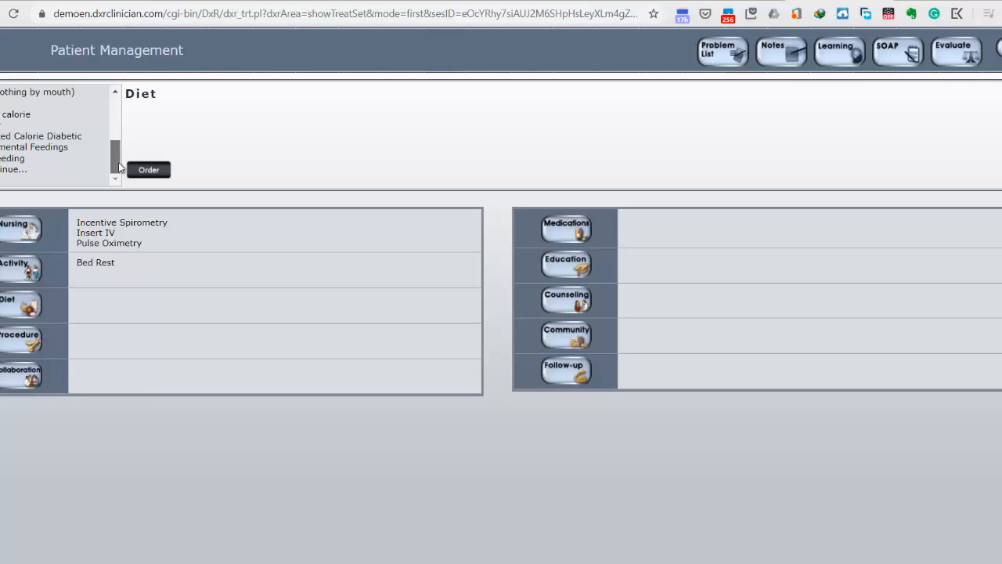
left_click(72, 115)
left_click_drag(115, 169, 113, 122)
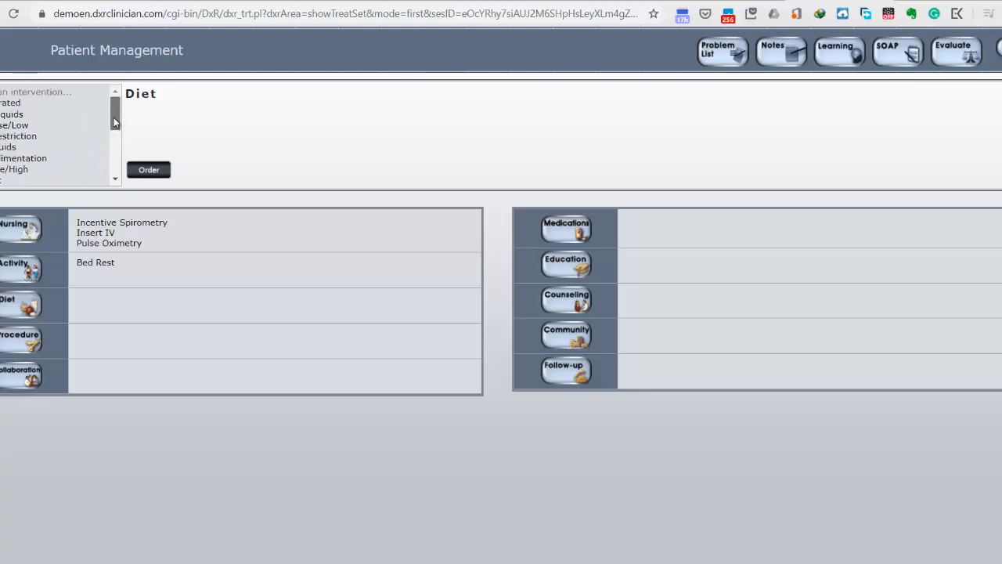
left_click(50, 125)
left_click(134, 174)
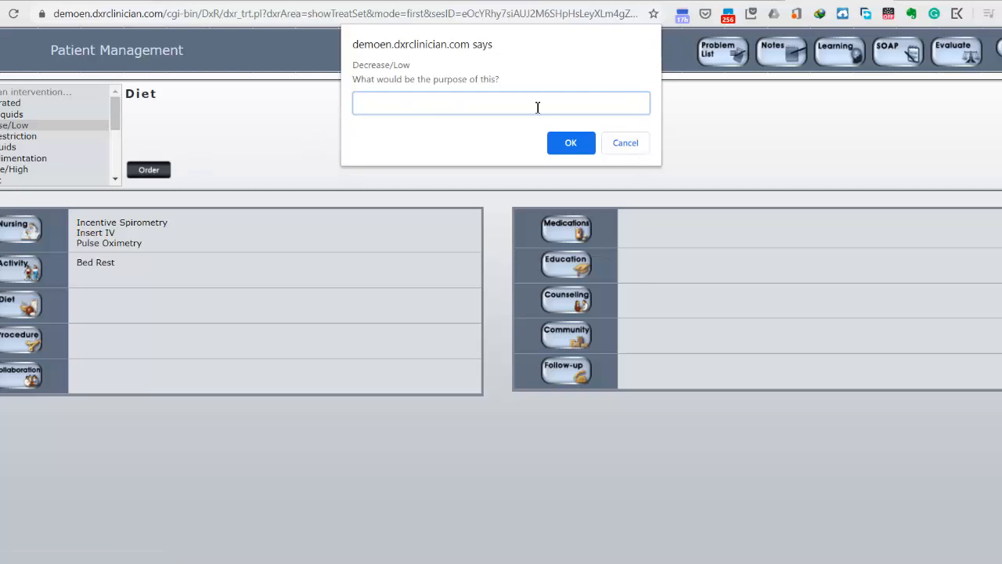
left_click(626, 142)
- Order a Reduce calorie diet with the purpose 'Reduce caloric intake'
left_click_drag(114, 119, 112, 152)
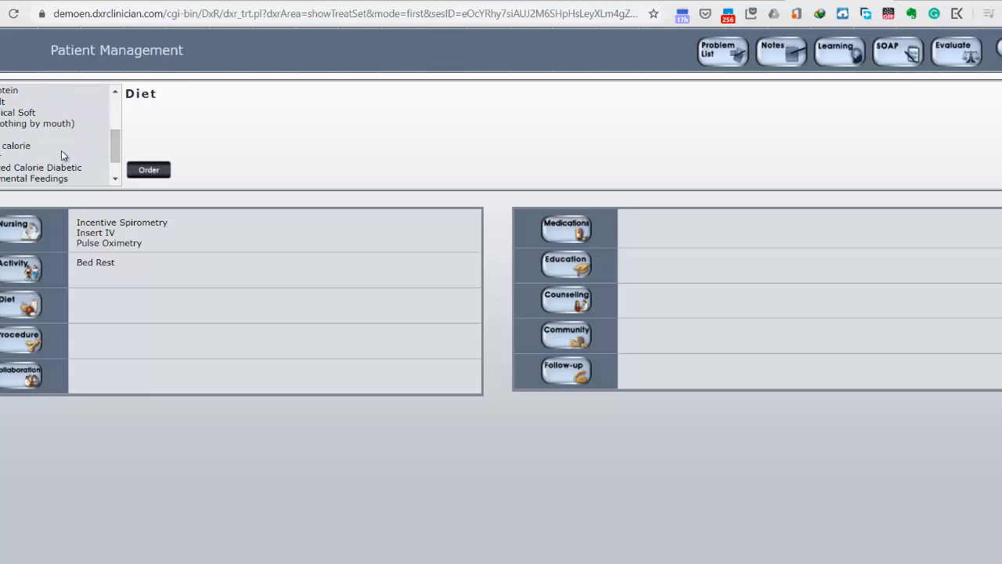
left_click(61, 150)
left_click(145, 169)
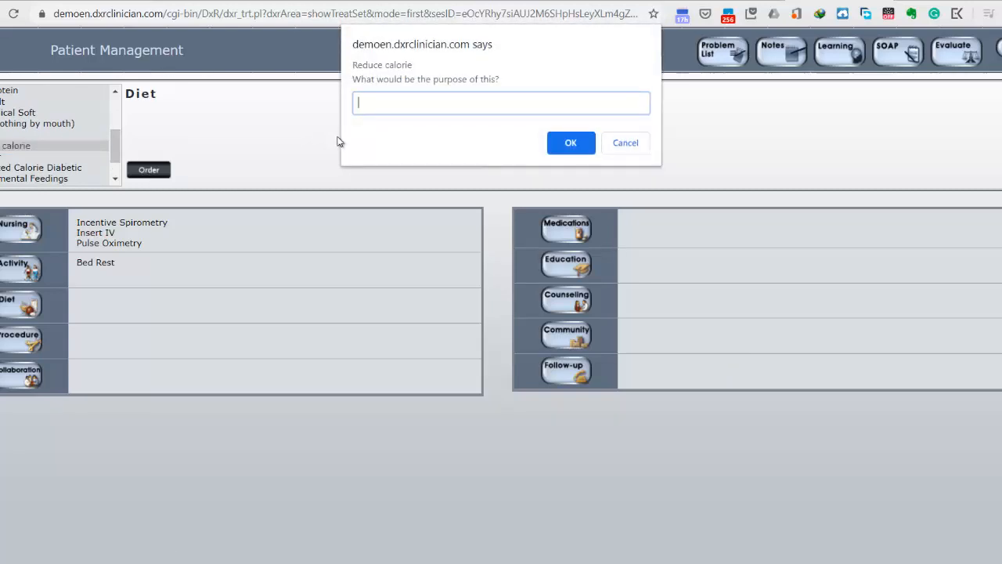
type("Reduce cal")
type("oric intake")
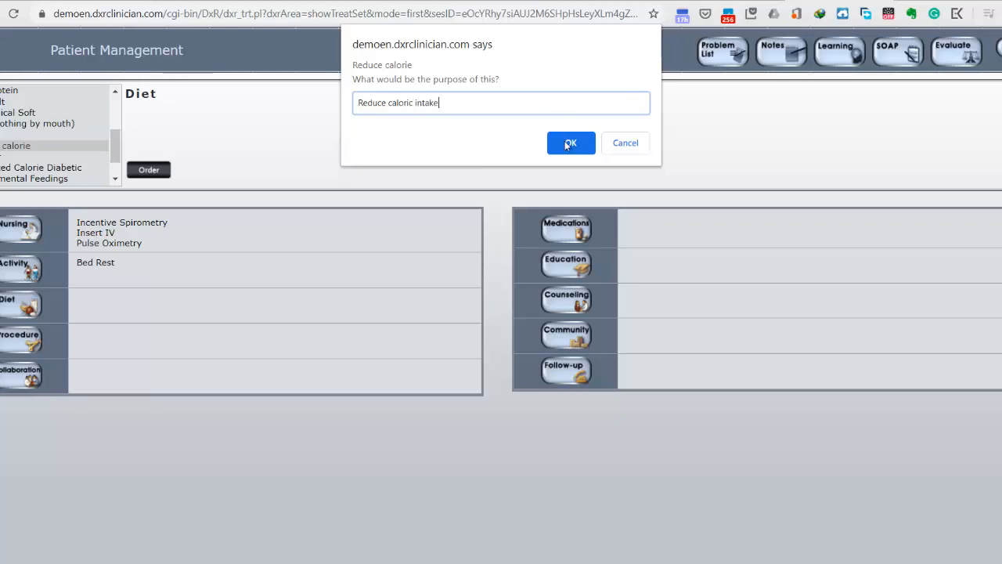
left_click(567, 142)
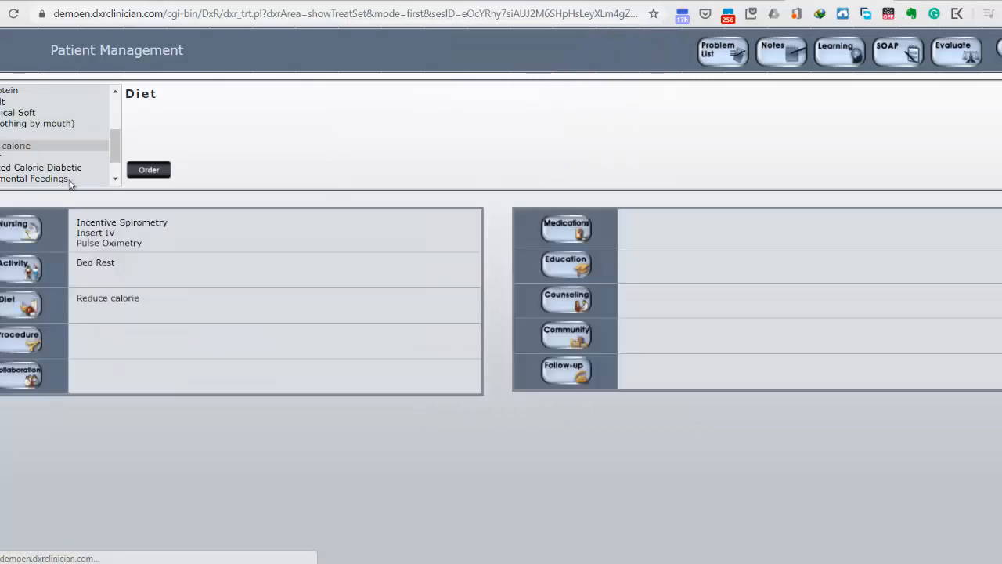
left_click(32, 338)
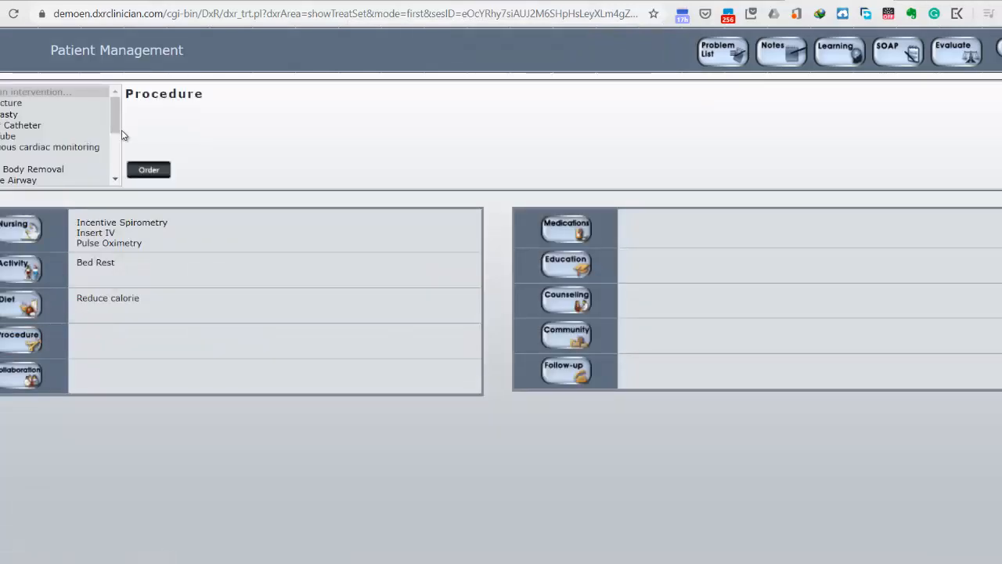
- Order a Cardiologist collaboration consult with the purpose 'ST depression, T inversion'
mouse_move(118, 132)
left_mouse_down()
mouse_move(117, 169)
mouse_move(122, 119)
left_mouse_up()
left_click(27, 380)
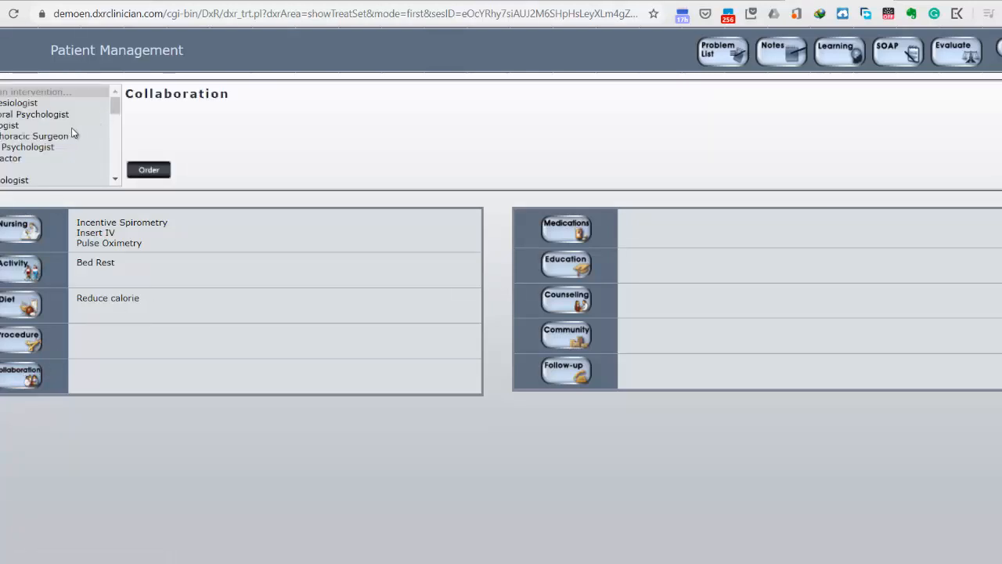
left_click(69, 127)
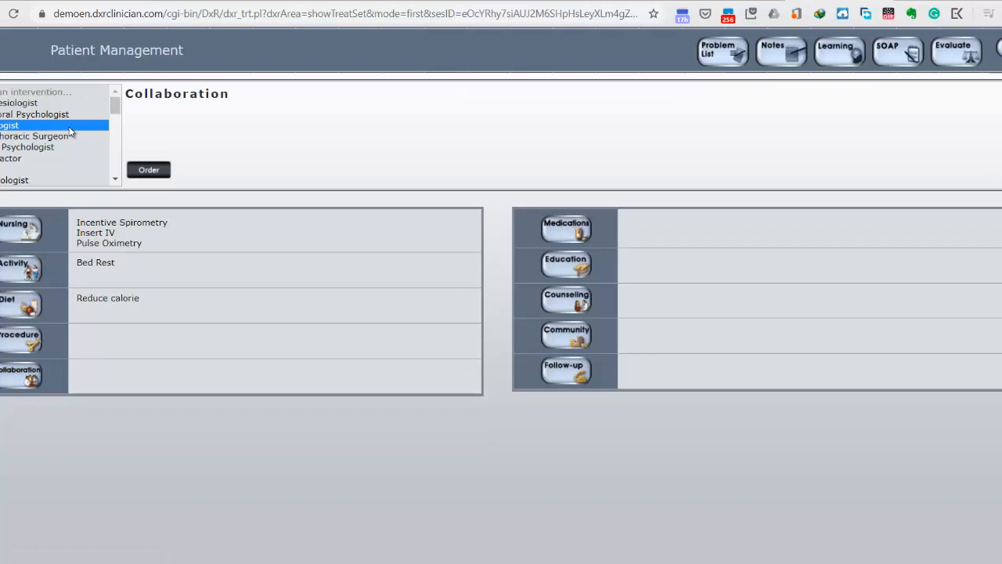
left_click(156, 173)
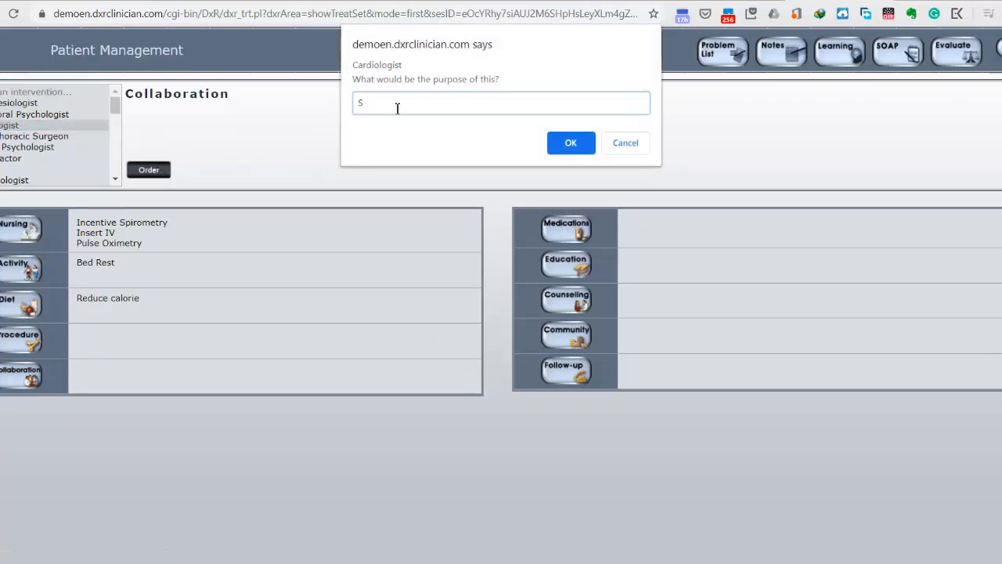
type("ST depression, T inversion")
left_click(570, 143)
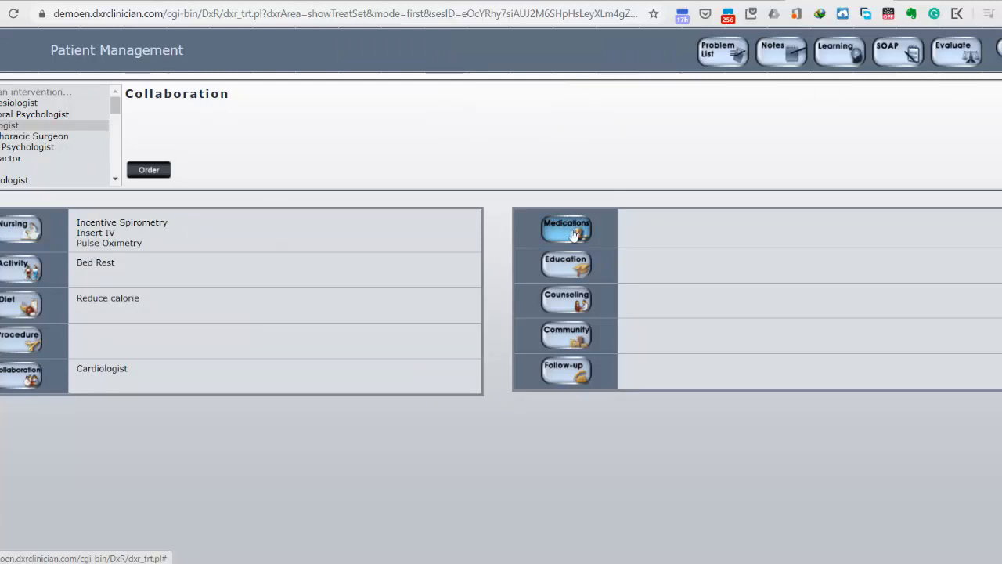
left_click(573, 235)
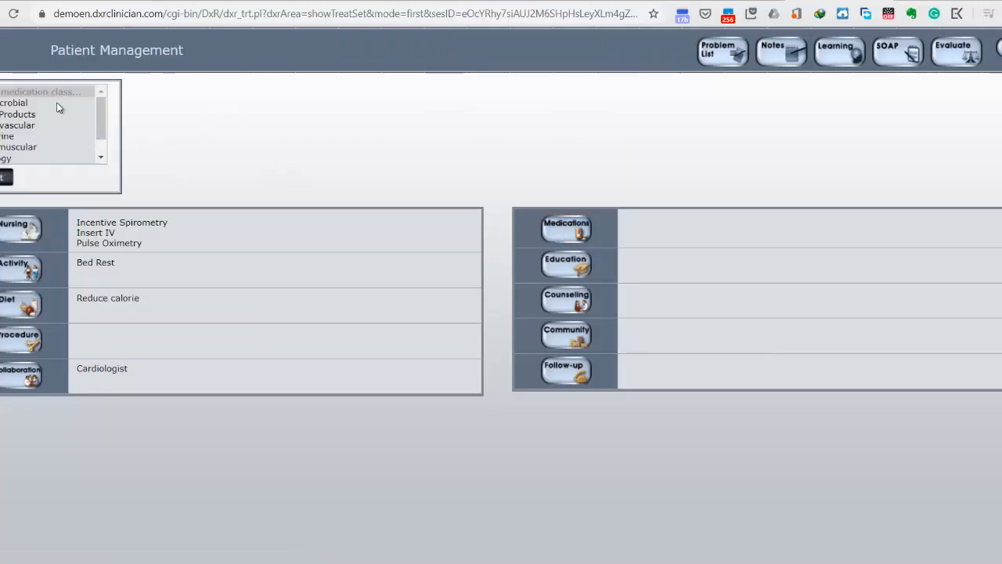
- Order Antimicrobial Antibacterial Ceftriaxon 2 g, Intravenous, QD Once Daily, with purpose 'Antibiotic'
left_click(56, 103)
left_click(5, 179)
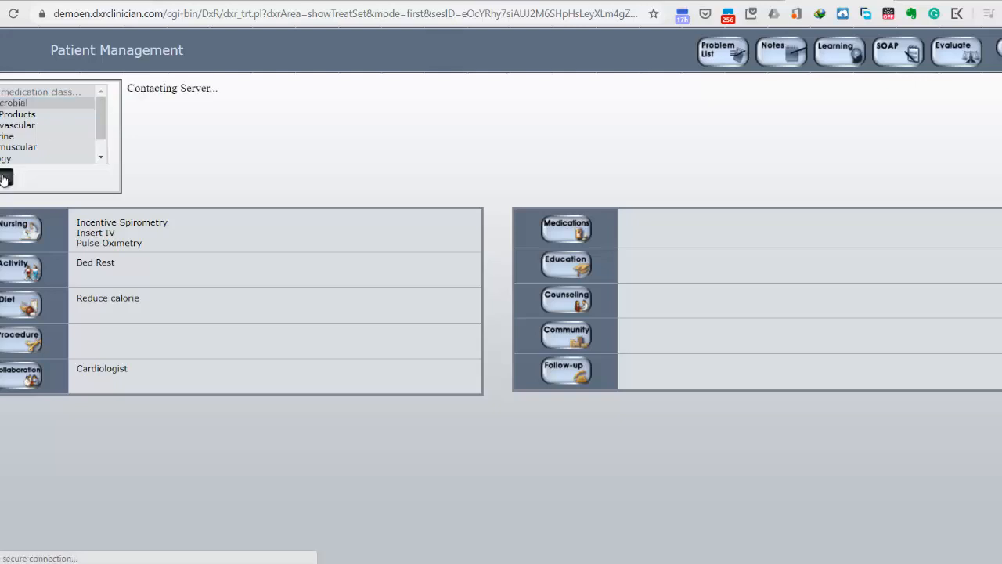
left_click(227, 103)
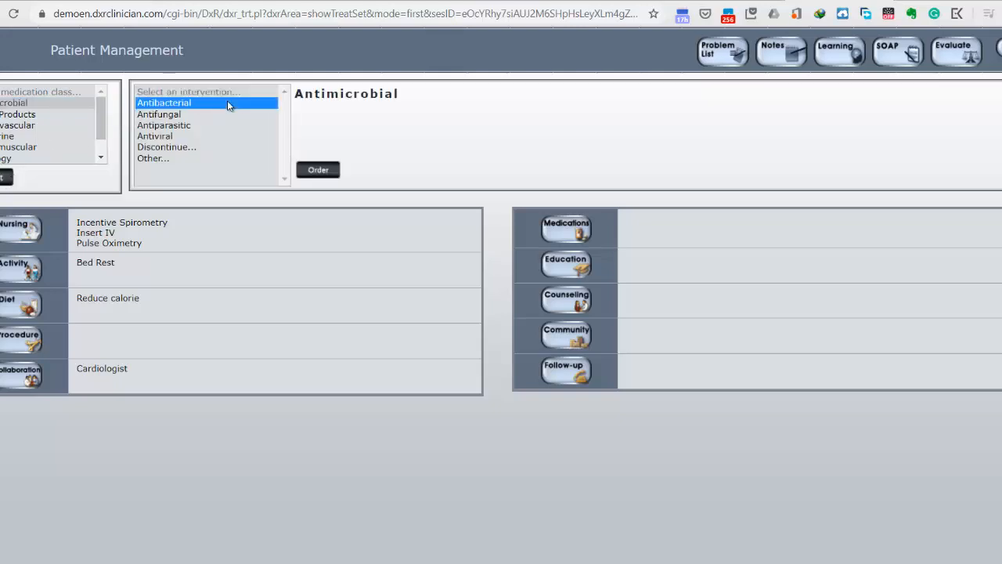
left_click(316, 171)
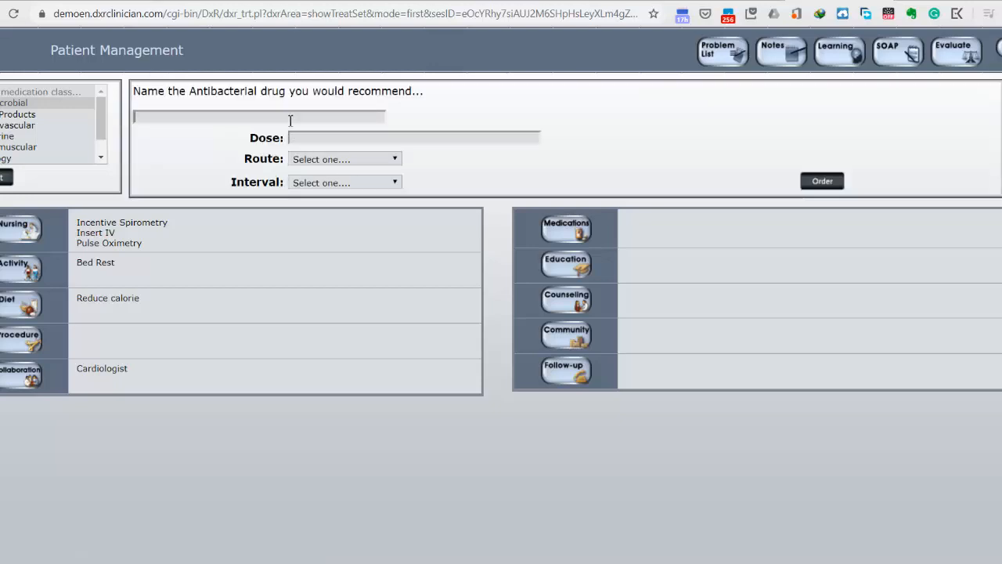
type("Ceftriaxon")
left_click(301, 138)
left_click(381, 164)
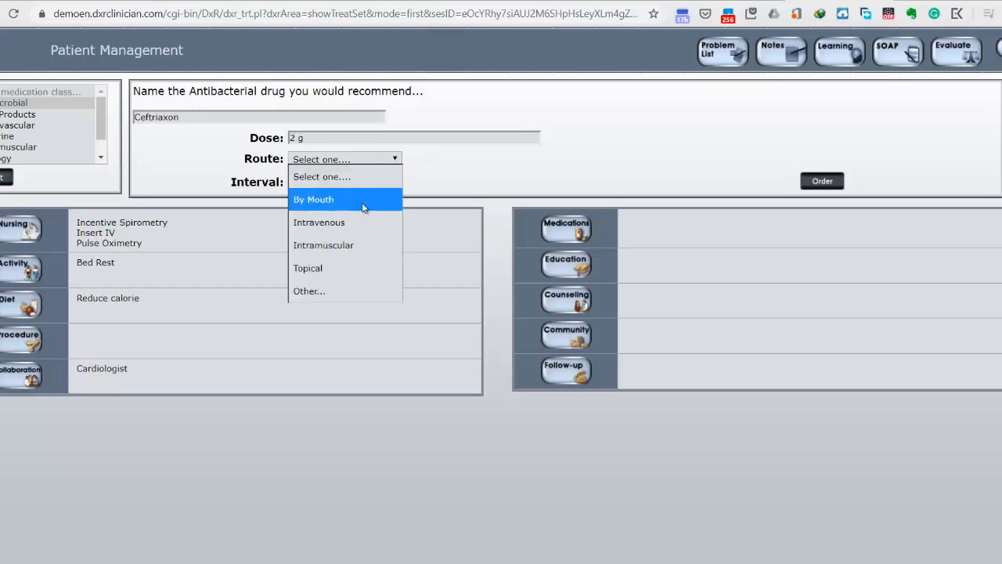
left_click(361, 225)
left_click(351, 182)
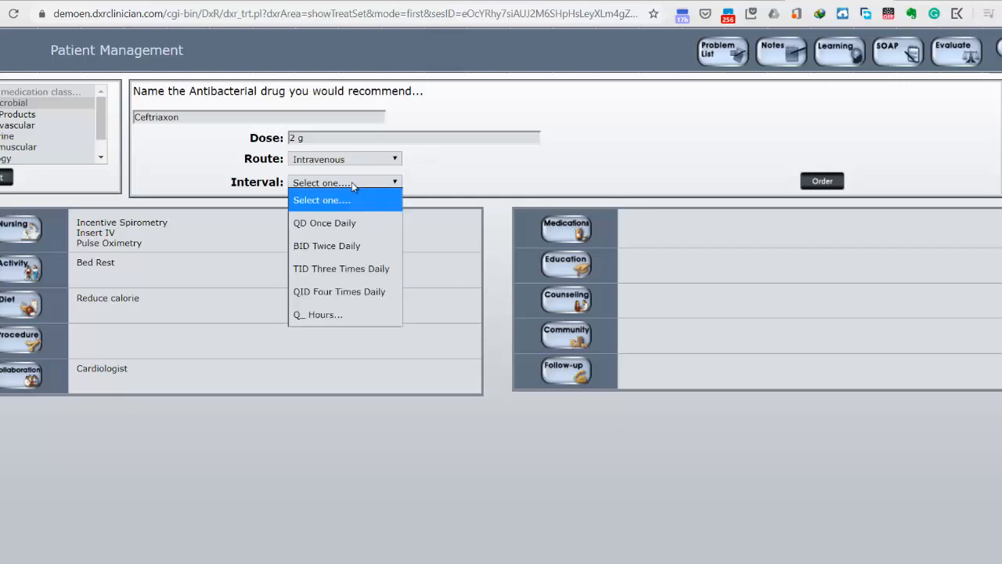
left_click(362, 230)
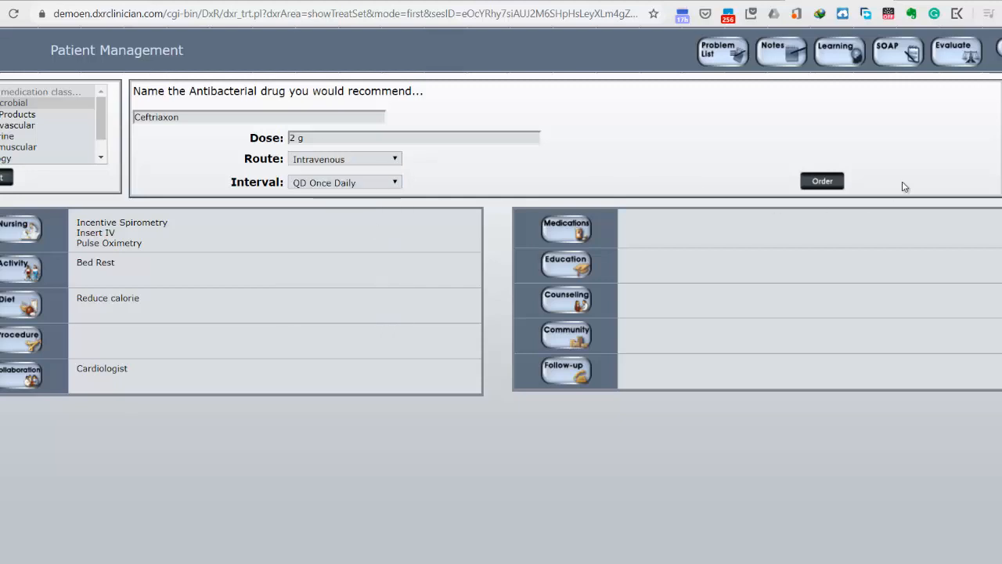
left_click(826, 181)
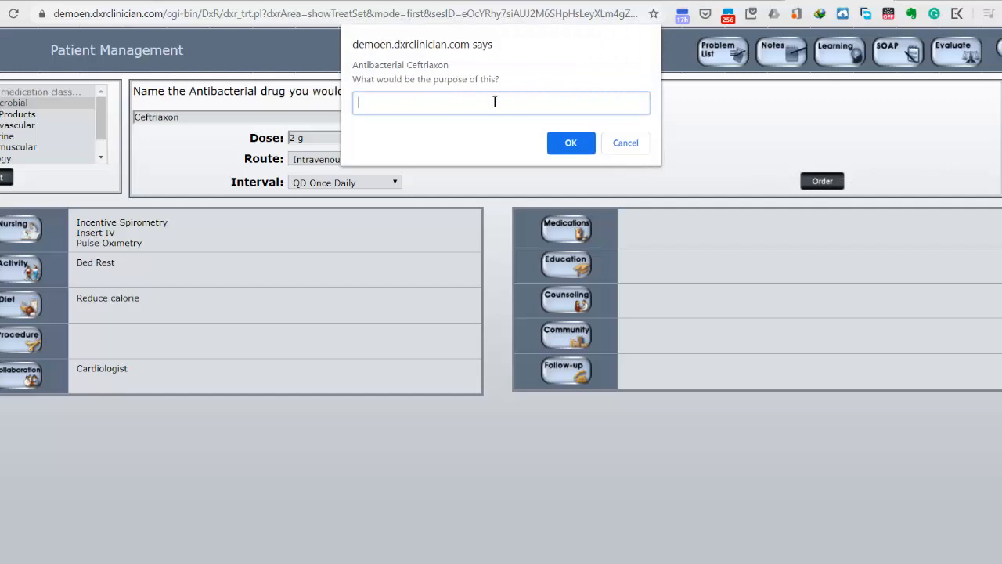
type("Antibiotic")
left_click(584, 149)
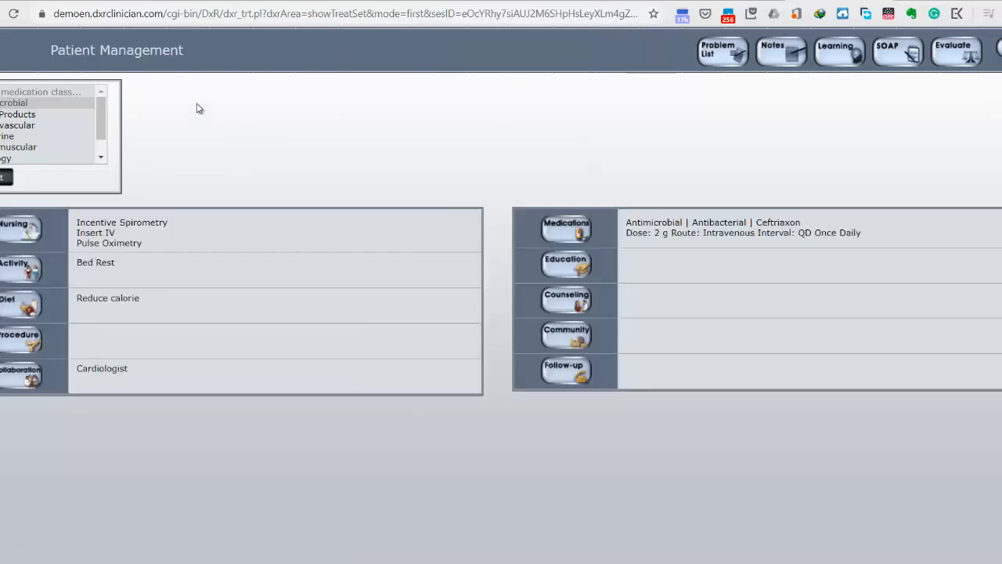
- Start a Pulmonary Oxygen medication order with drug 'Oxygen' and dose '2 L'
left_click_drag(101, 114, 101, 134)
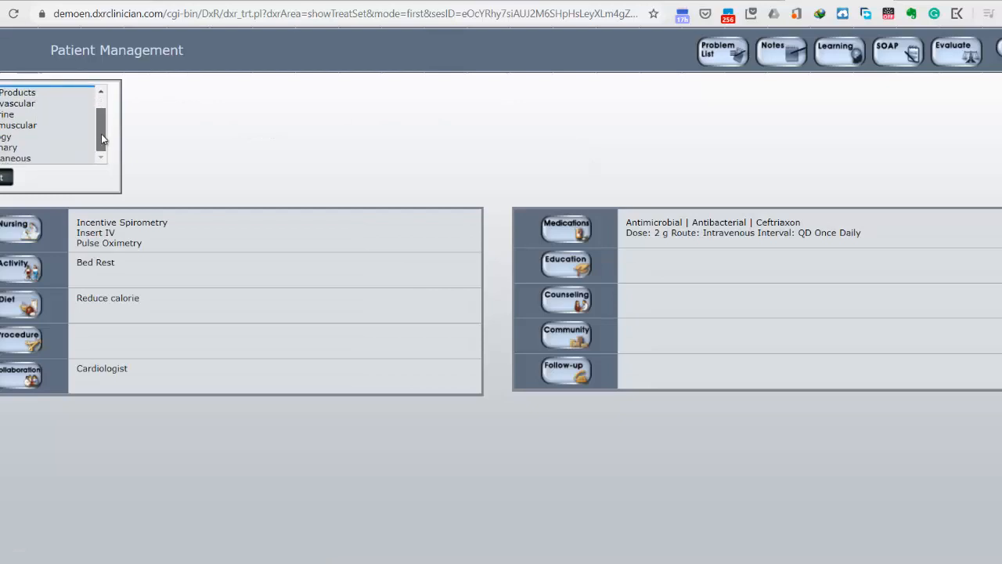
left_click(63, 148)
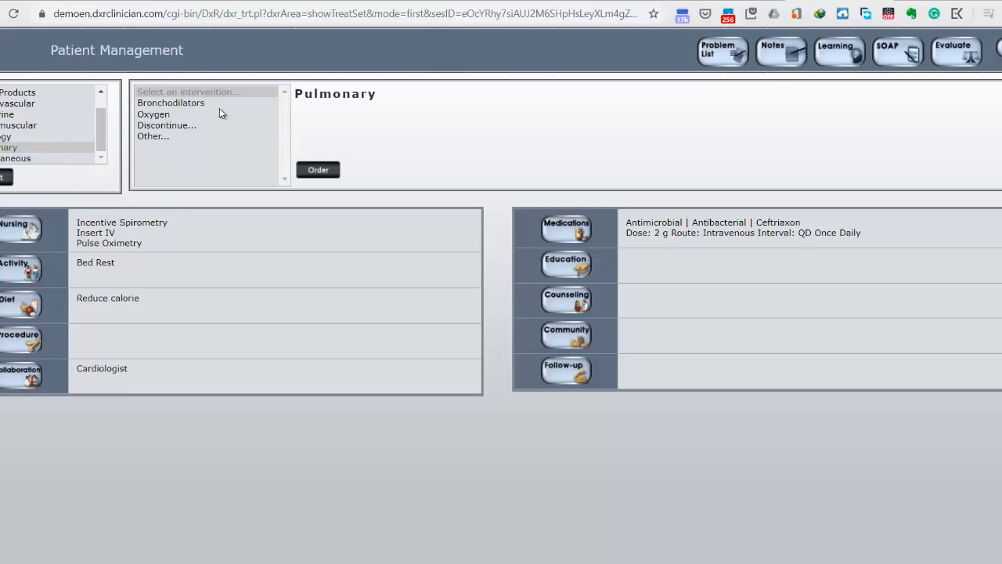
left_click(191, 116)
left_click(316, 169)
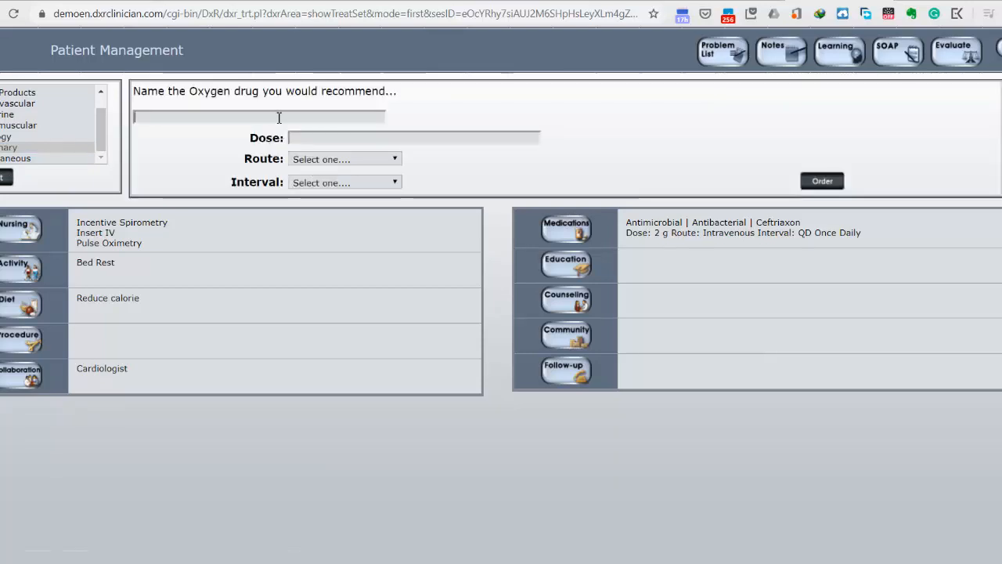
left_click(277, 113)
type("Oxygen")
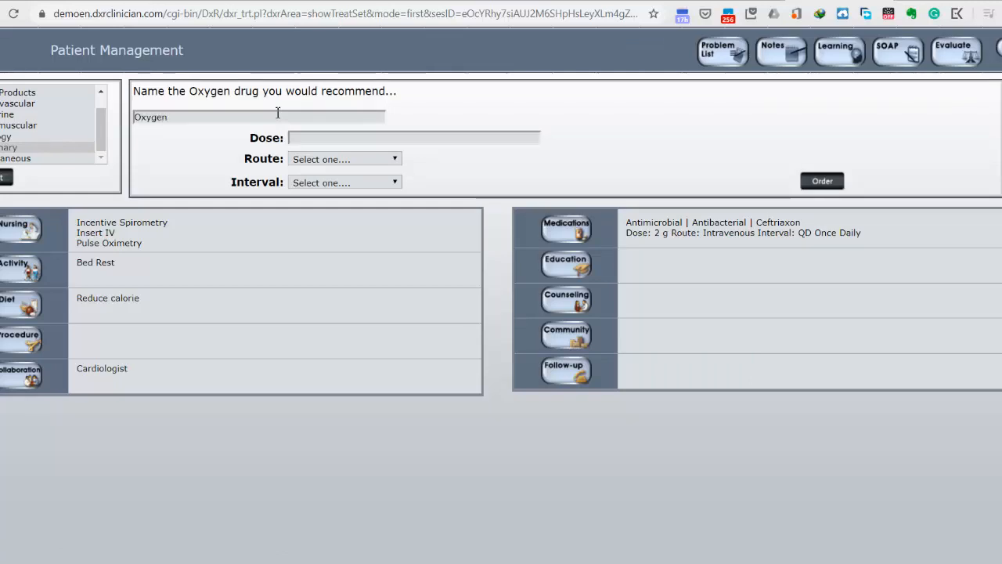
left_click(364, 142)
type("2 L")
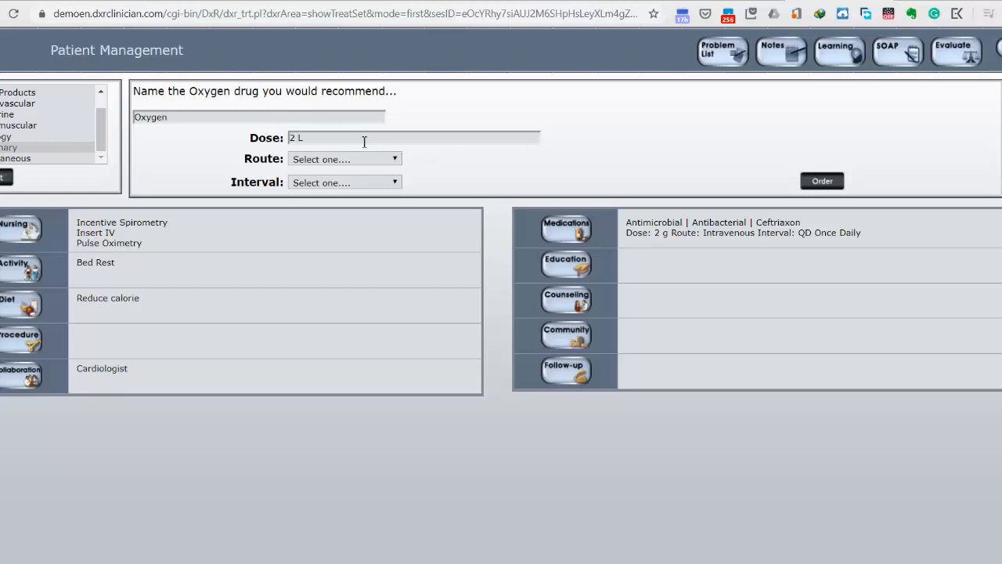
- Set the oxygen interval to 'per minute' and the route to 'Nasal cannula'
left_click(376, 182)
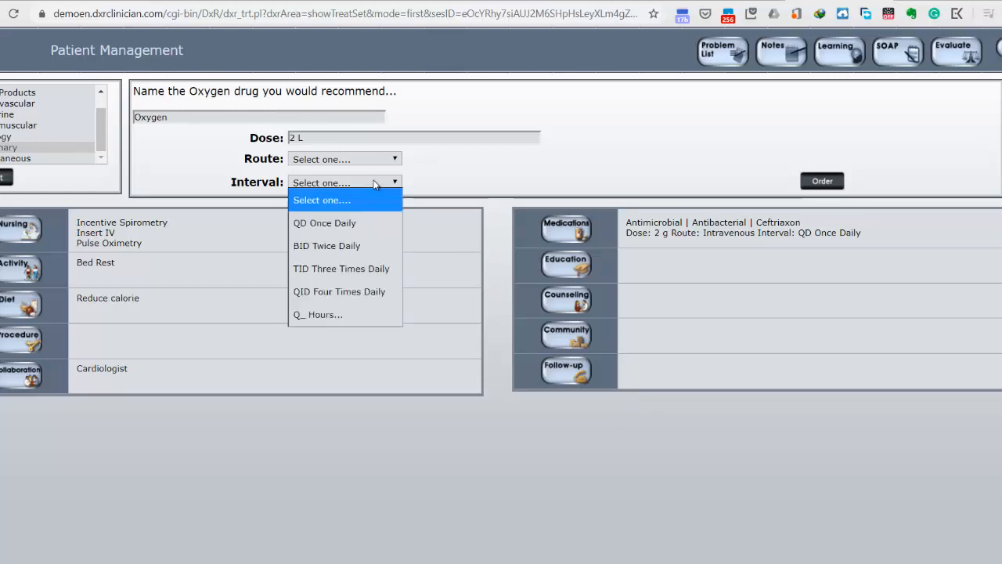
left_click(354, 316)
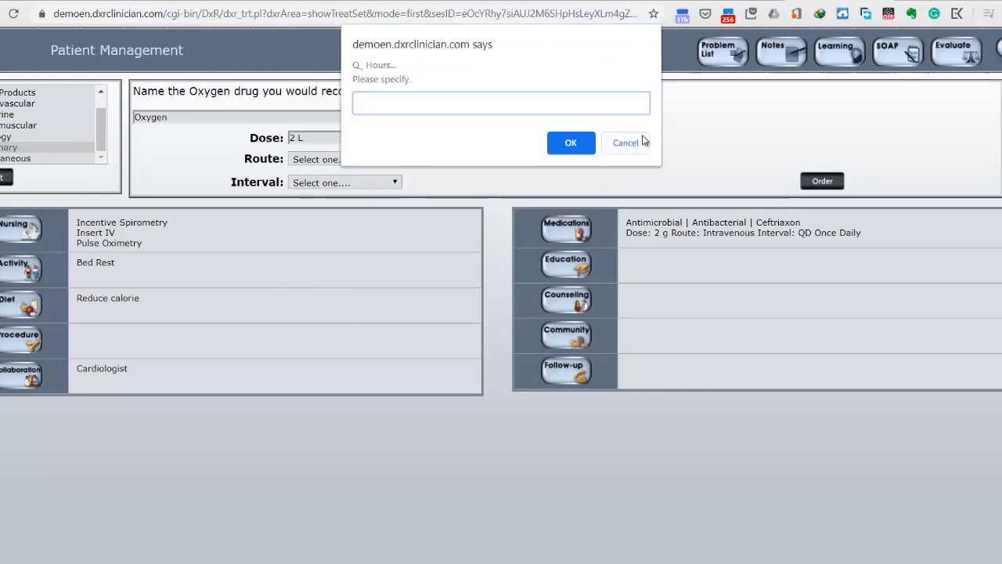
type("per minute")
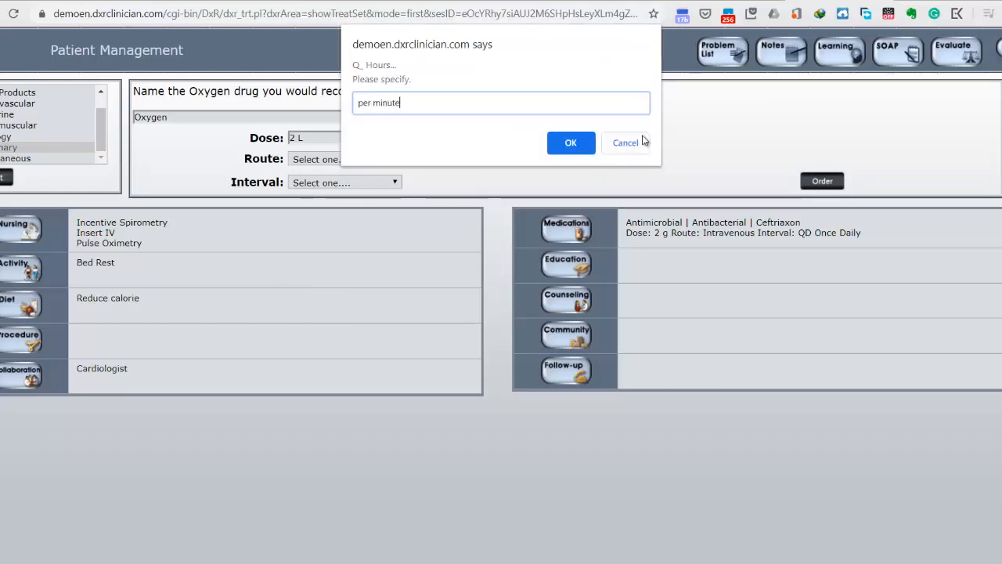
left_click(582, 150)
left_click(339, 159)
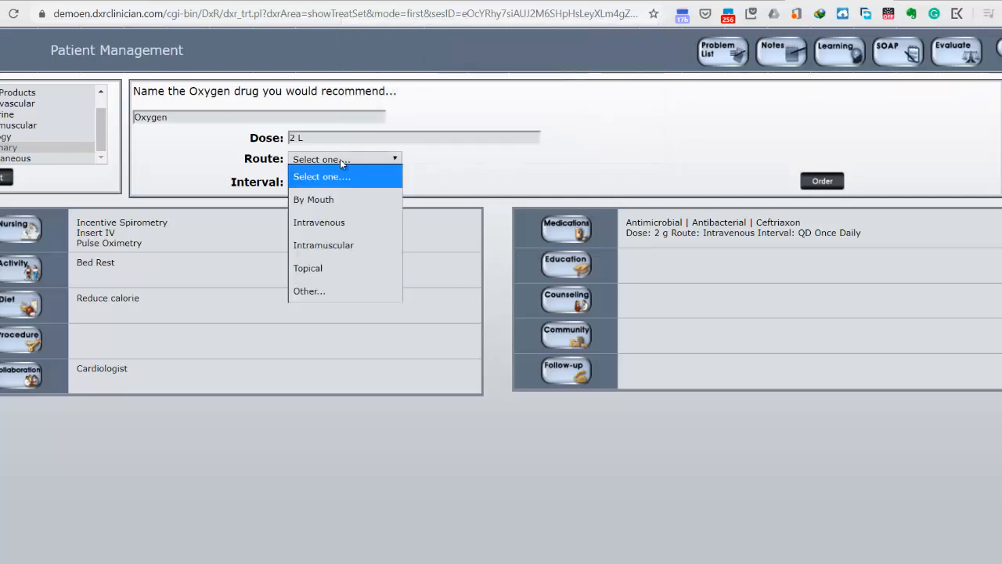
left_click(358, 294)
type("Nasal cannula")
left_click(577, 141)
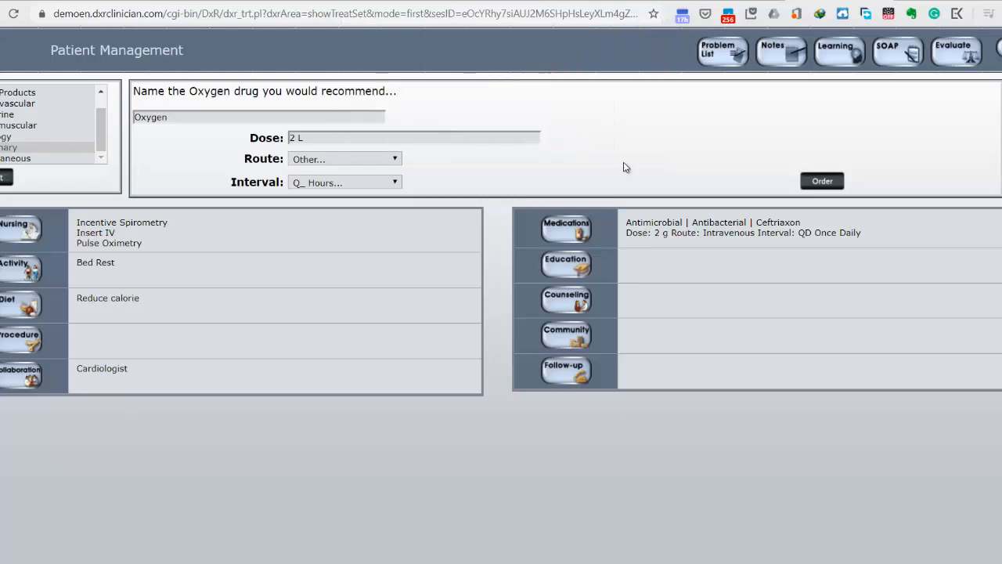
- Place the oxygen order with the purpose 'Oxygenation'
left_click(826, 186)
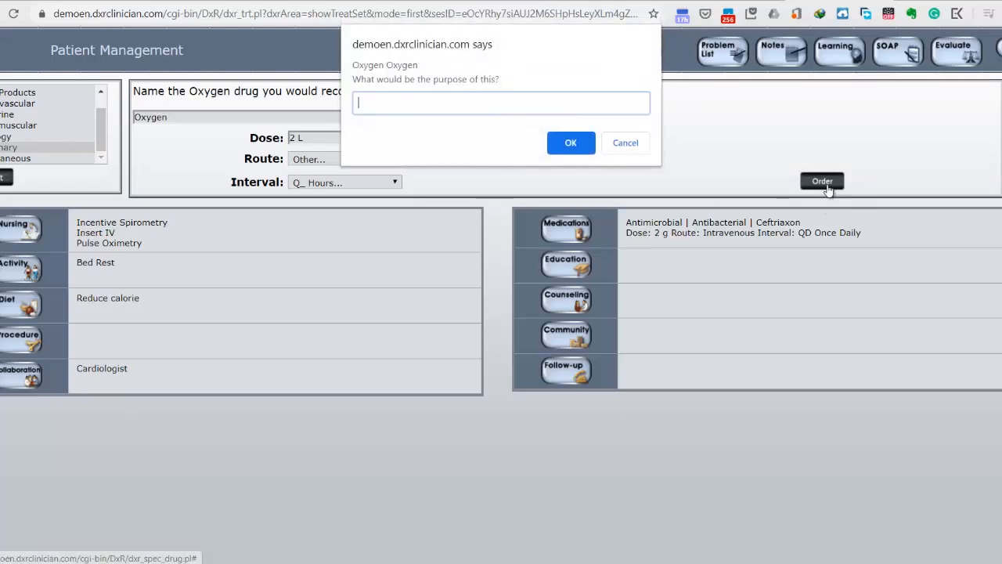
type("Oxygenation")
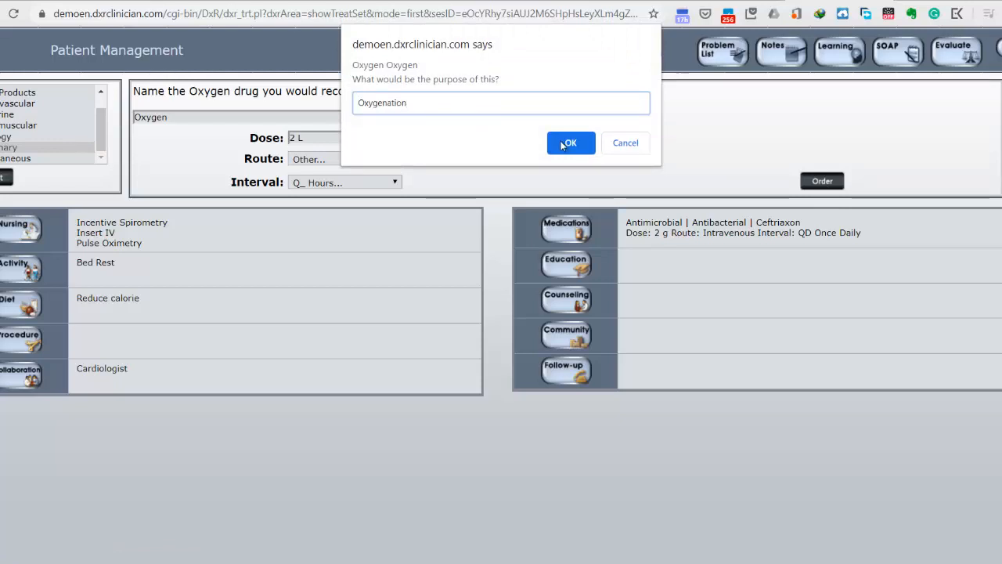
left_click(563, 143)
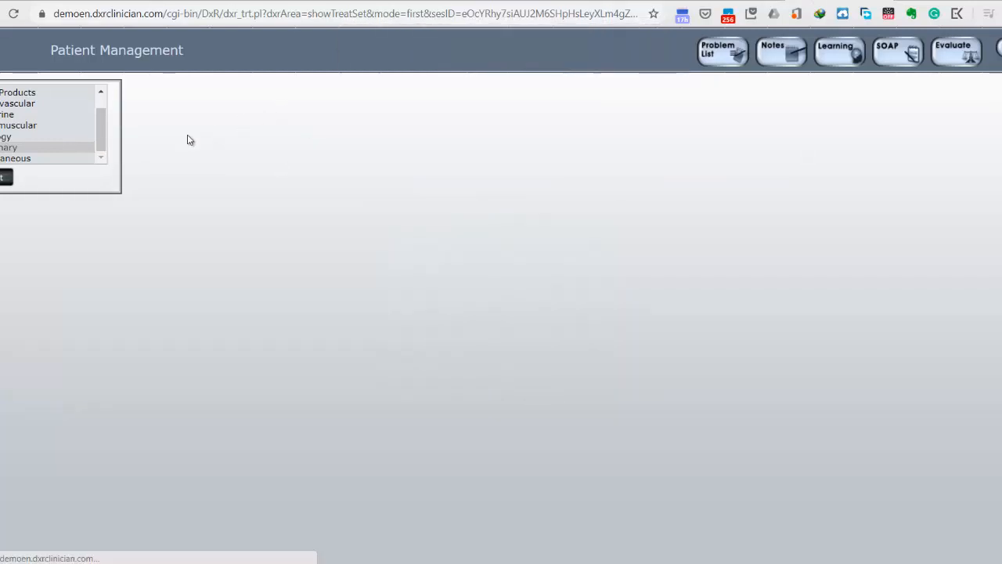
left_click(42, 148)
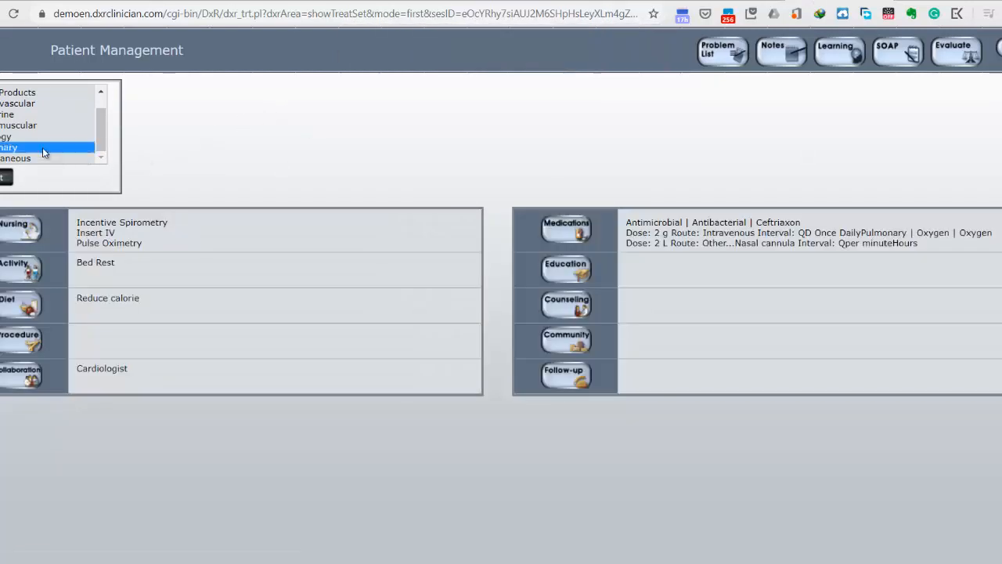
- Start a Pulmonary Bronchodilators order for Combivent with dose '1 respule'
left_click(9, 177)
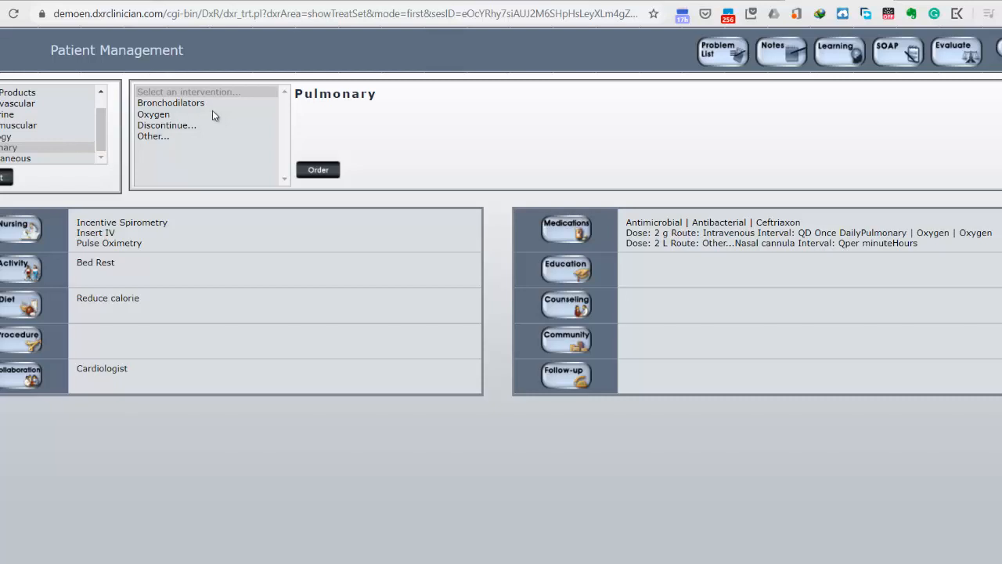
left_click(203, 107)
left_click(326, 178)
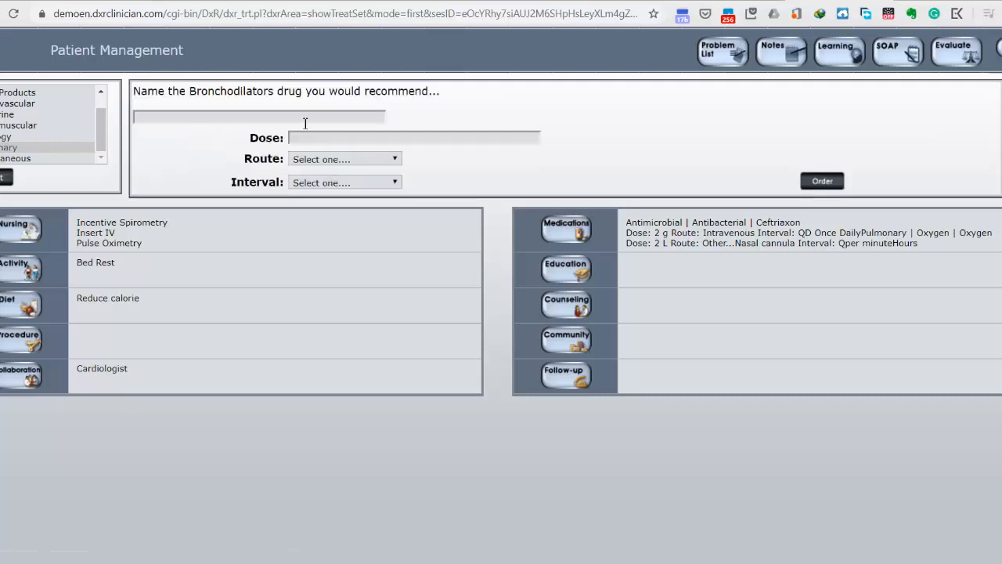
type("Combivent")
left_click(324, 139)
type("1 respule")
- Set route to Inhalation and interval TID, then order with purpose 'Bronchodilation'
left_click(375, 161)
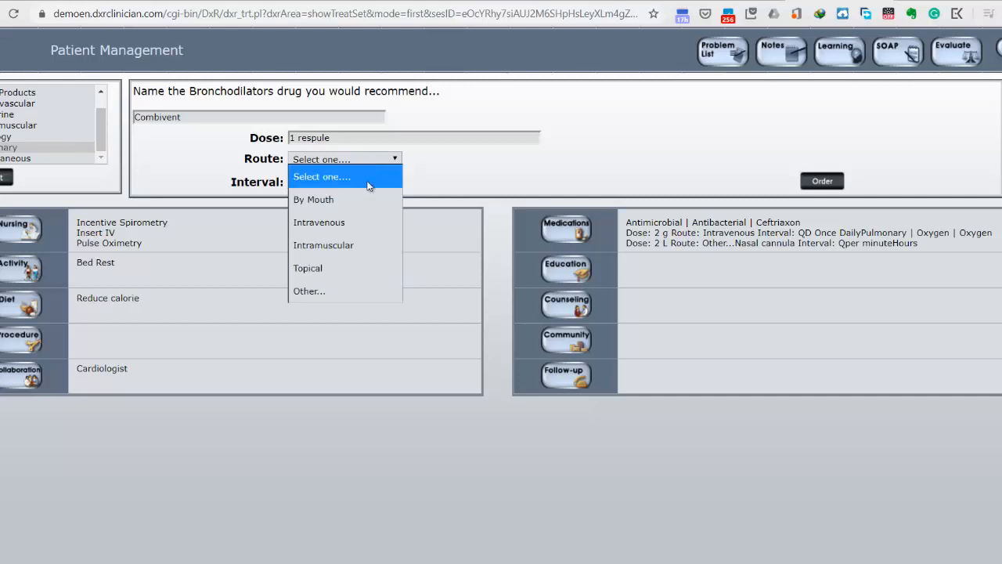
left_click(368, 290)
type("Inhalation")
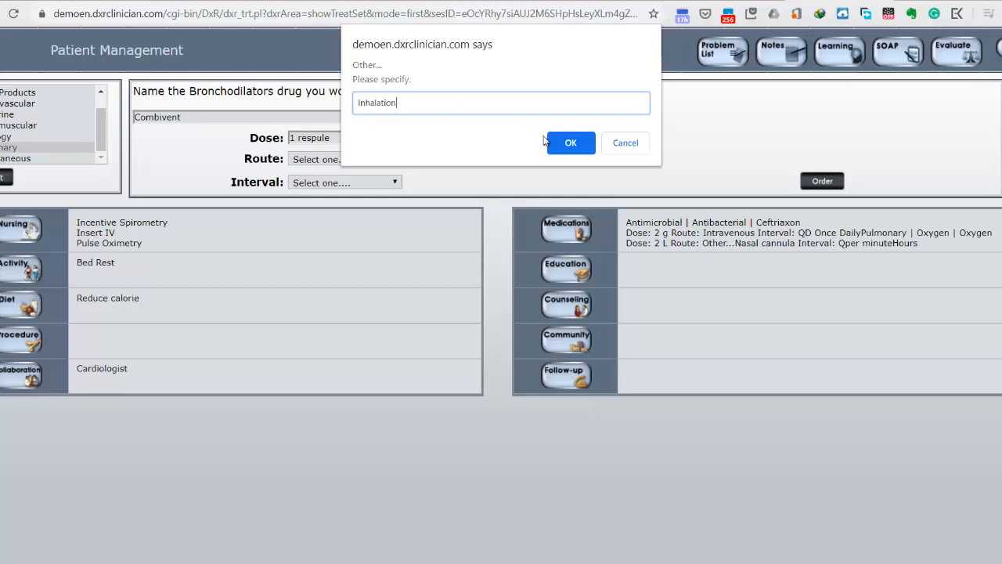
left_click(576, 142)
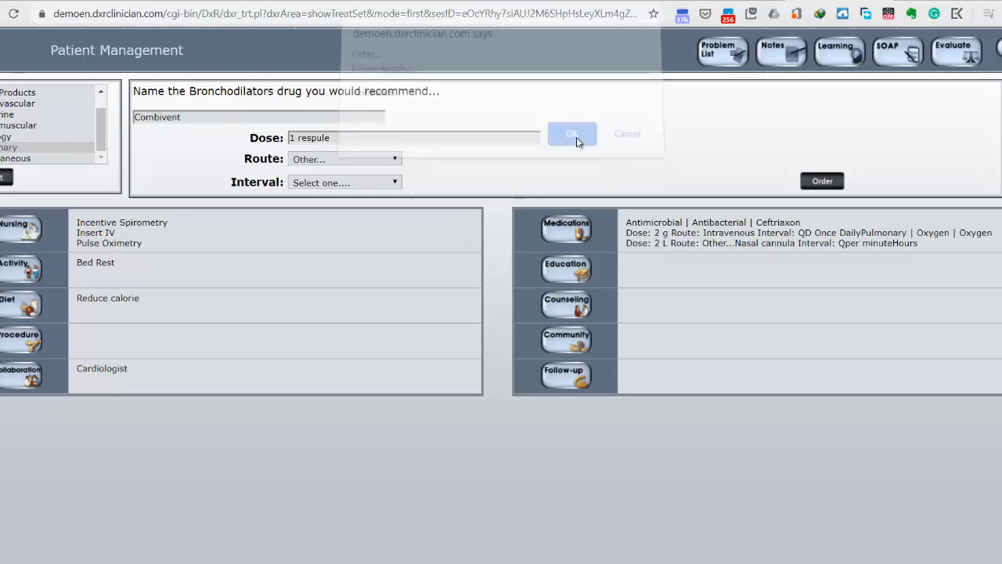
left_click(384, 182)
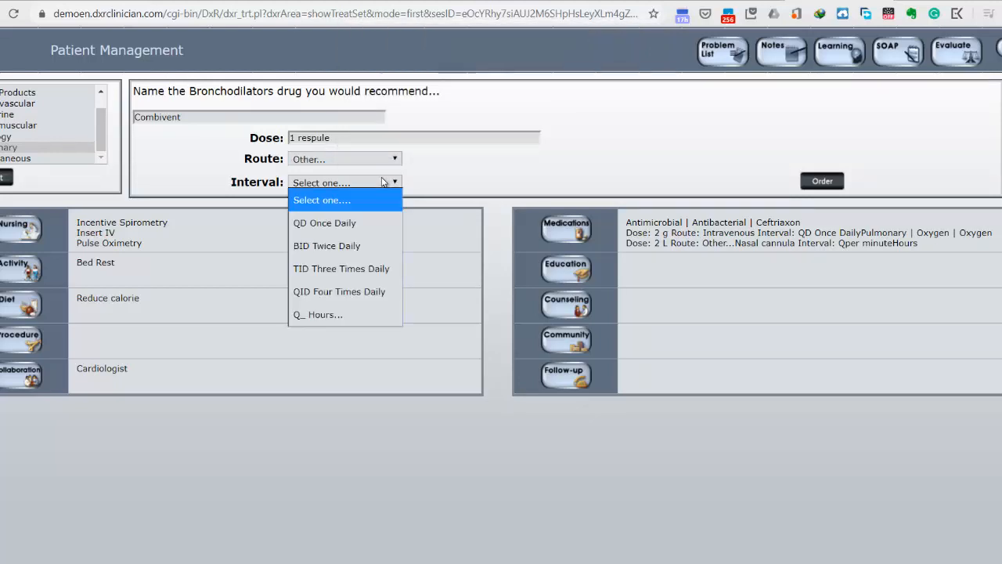
left_click(379, 272)
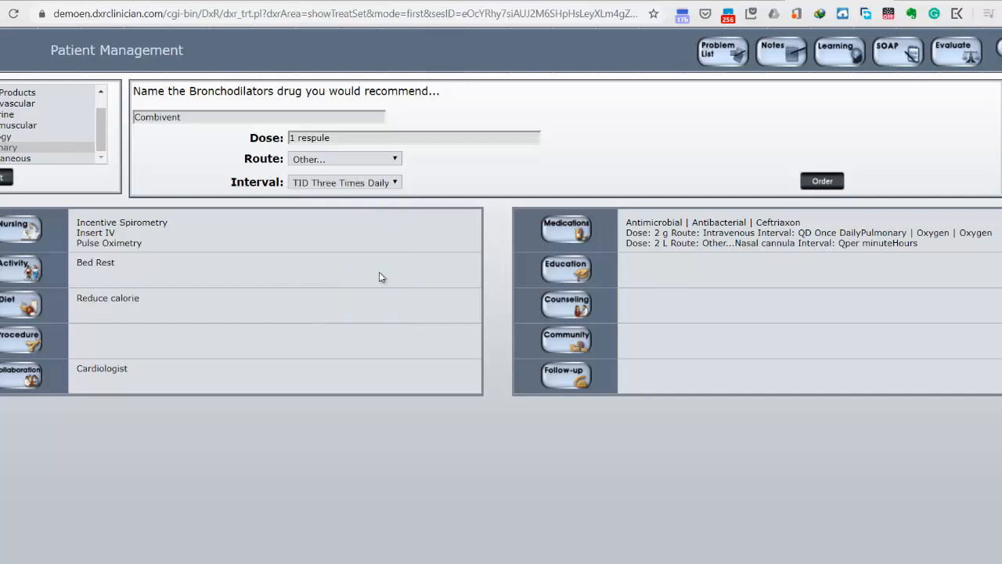
left_click(817, 183)
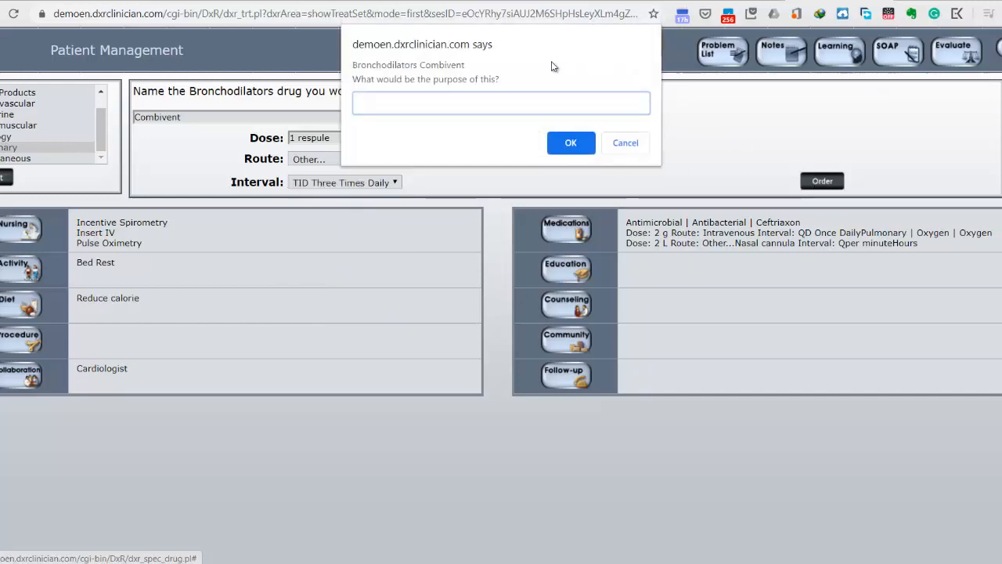
type("Bro")
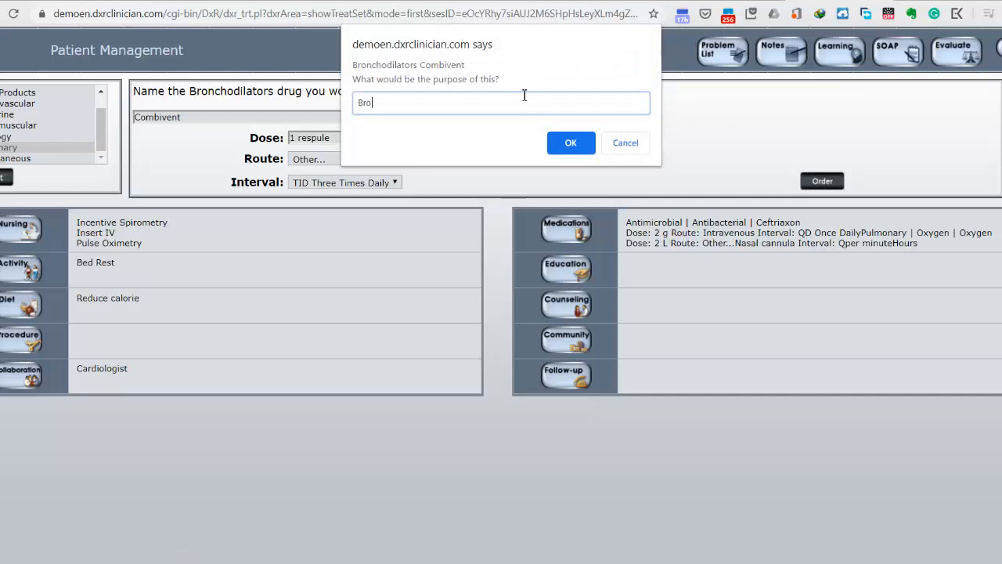
type("nchodilation")
left_click(575, 145)
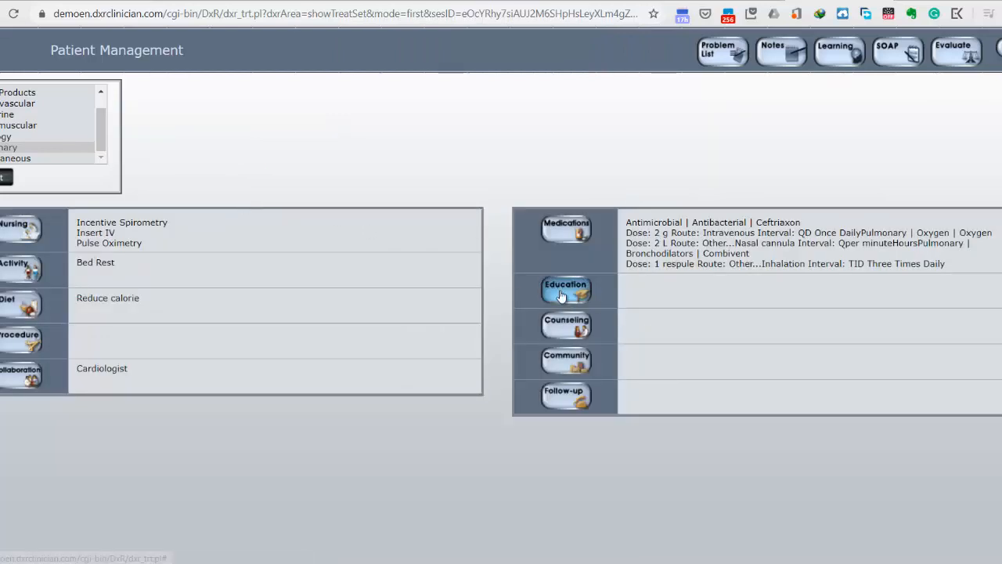
- Order Smoking education with the purpose 'Stop smoking'
left_click(561, 295)
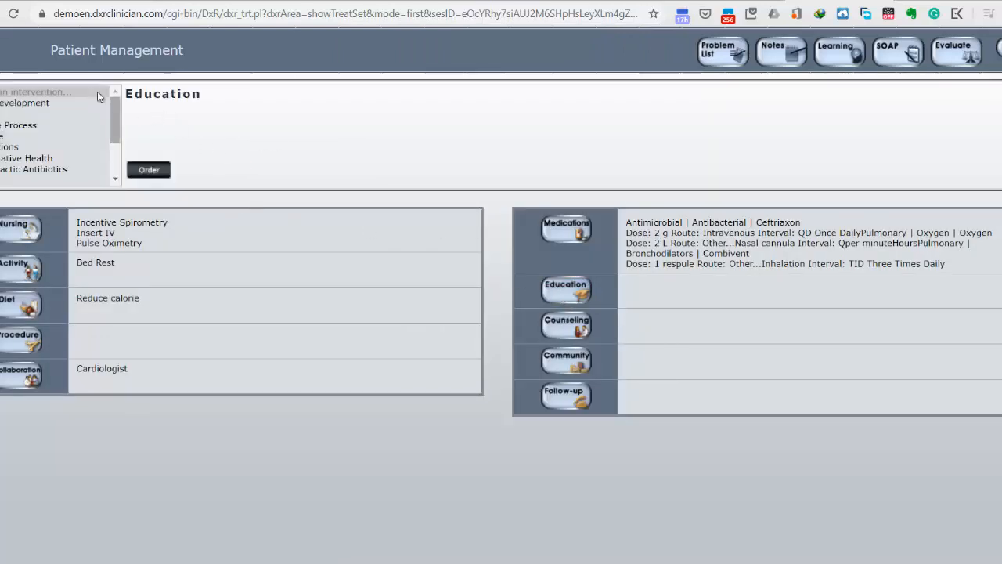
left_click_drag(104, 121, 107, 133)
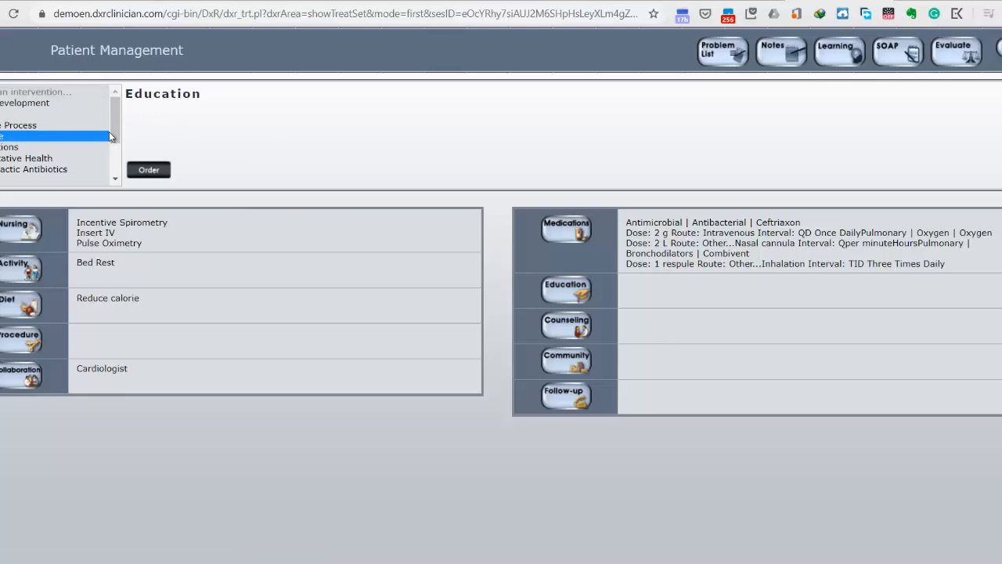
scroll(115, 141, "down", 2)
left_click(60, 160)
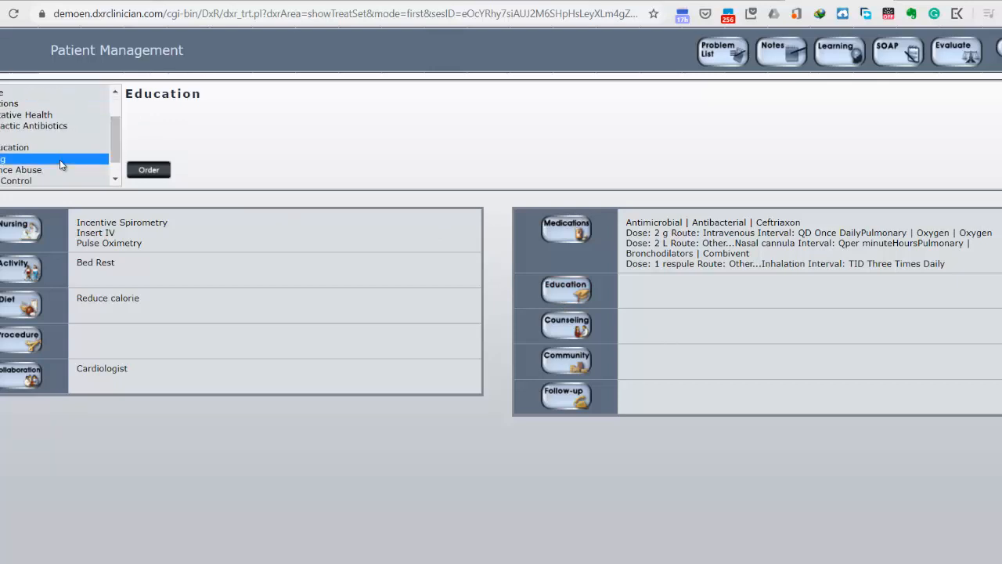
left_click(147, 169)
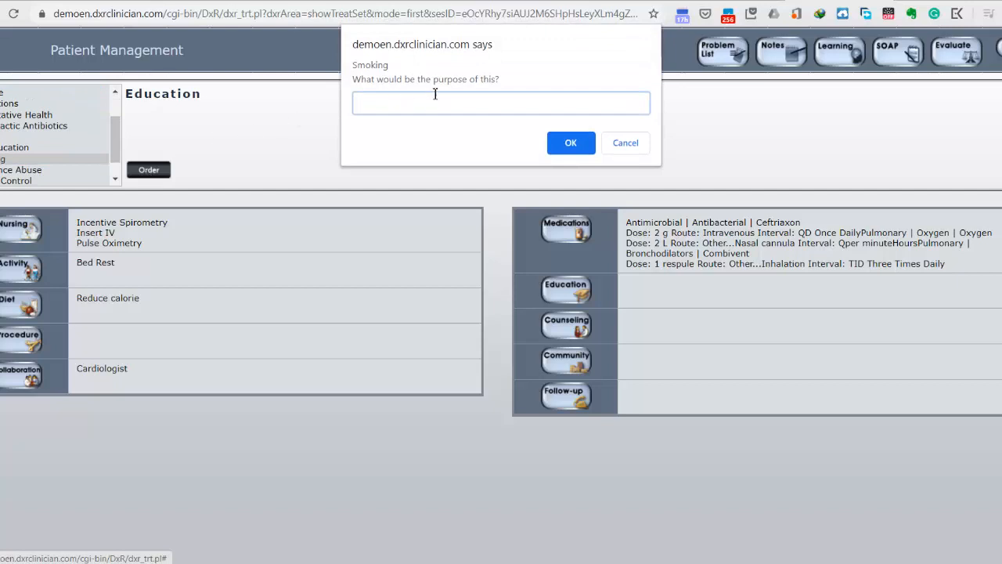
type("Stop s")
type("tmoking")
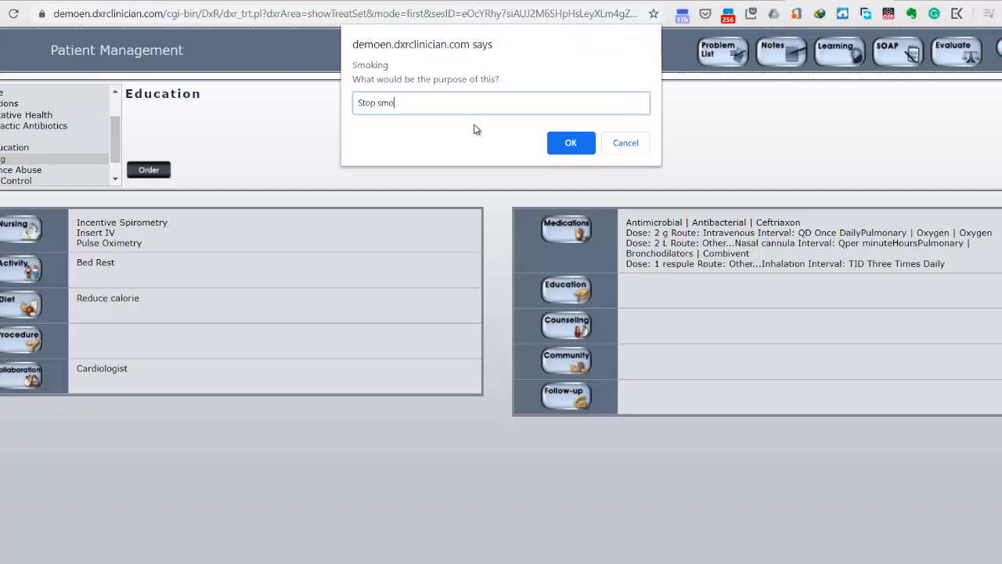
left_click(564, 141)
left_click(115, 183)
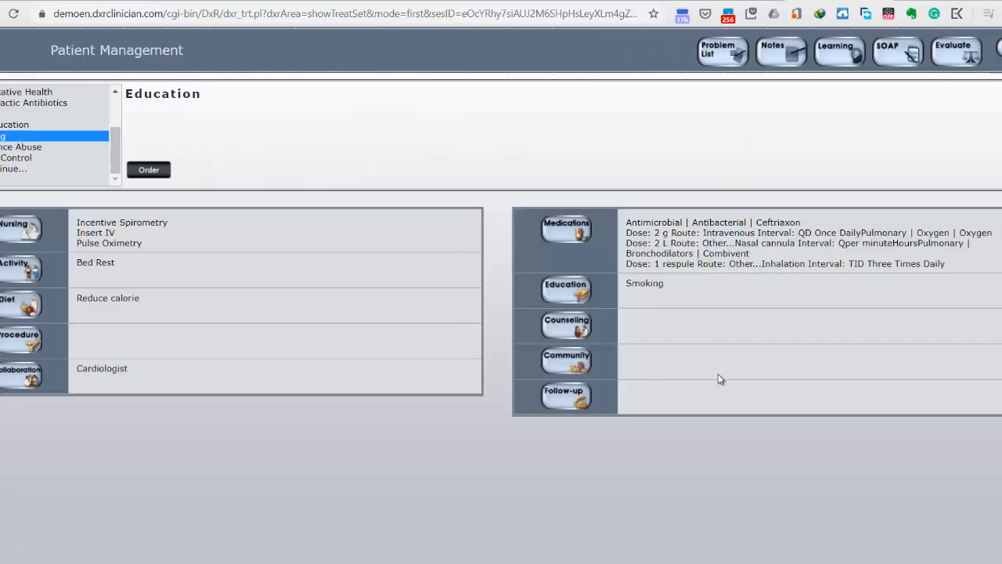
left_click(566, 332)
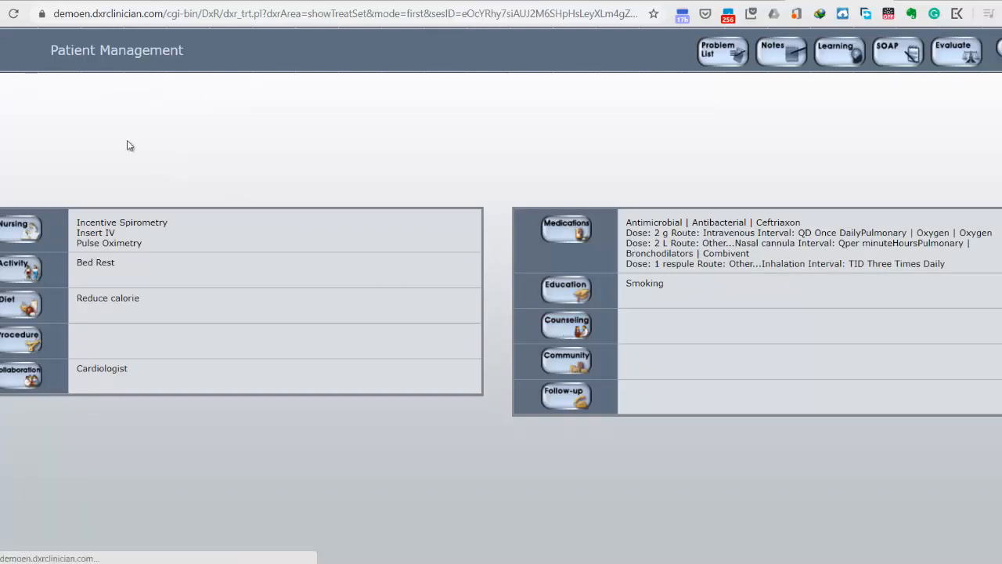
- Order Individual counseling with the purpose 'Smoking cessation and limit activity'
mouse_move(110, 127)
left_mouse_down()
mouse_move(113, 145)
mouse_move(112, 120)
left_mouse_up()
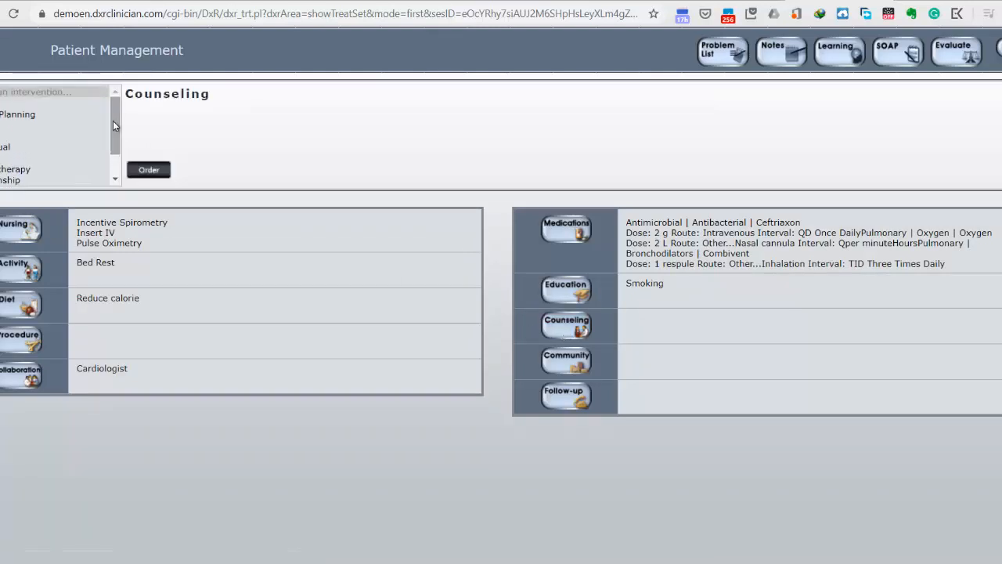
left_click(56, 147)
left_click(147, 170)
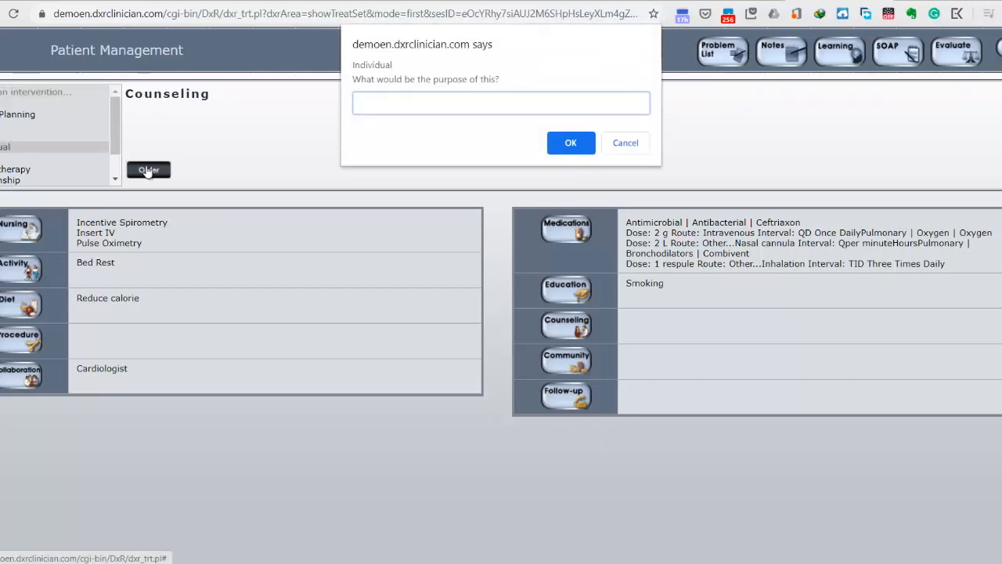
type("Smoking ces")
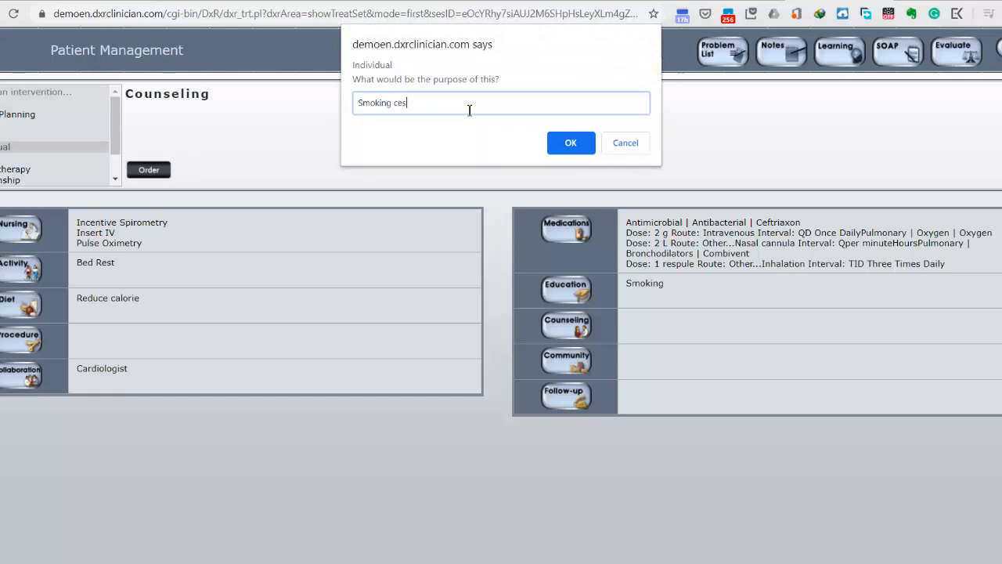
type("sation and limit activity")
left_click(572, 142)
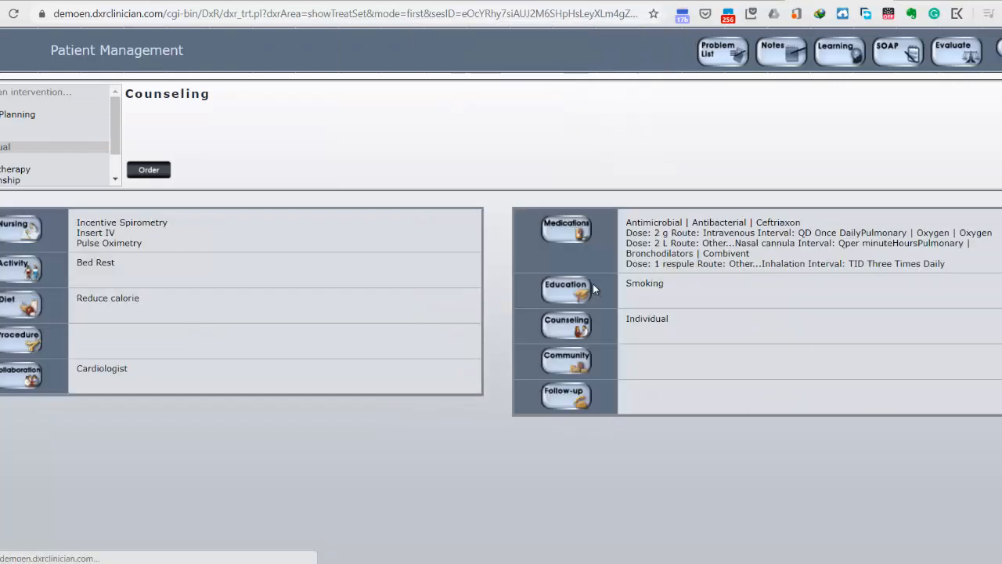
- Order a Return Visit follow-up with the purpose 'Follow up on COPD'
left_click(567, 400)
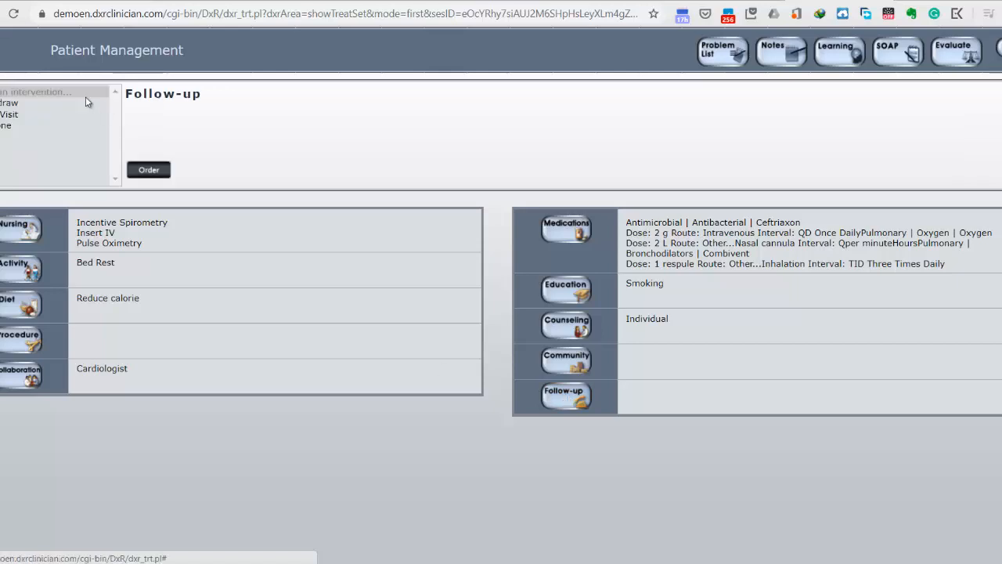
left_click(31, 117)
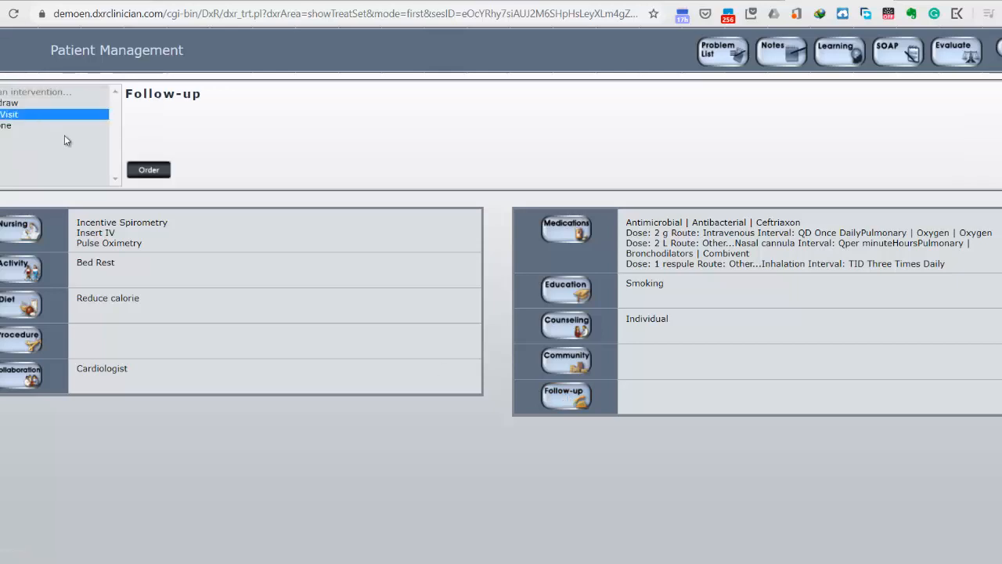
left_click(149, 171)
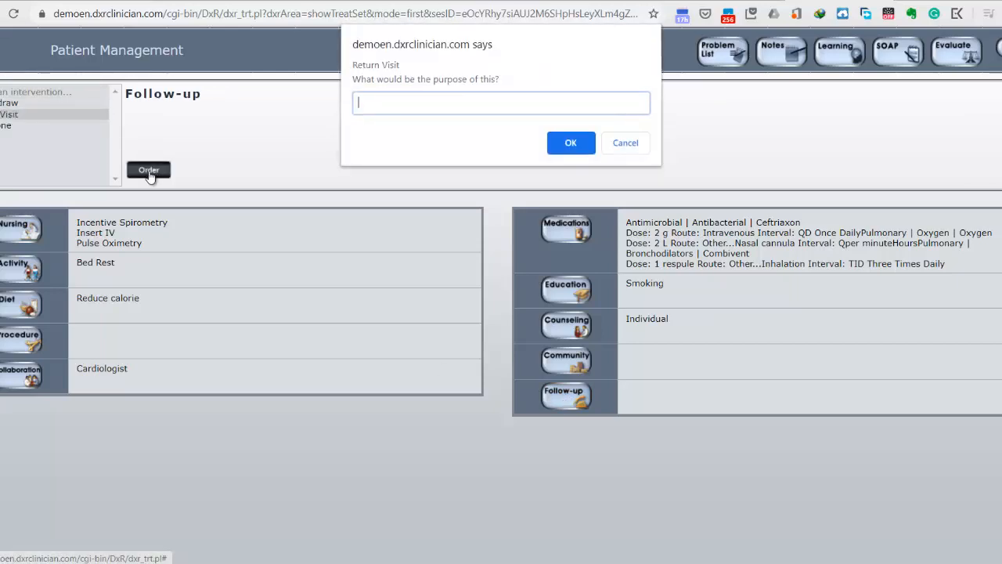
type("Follow up on COPD")
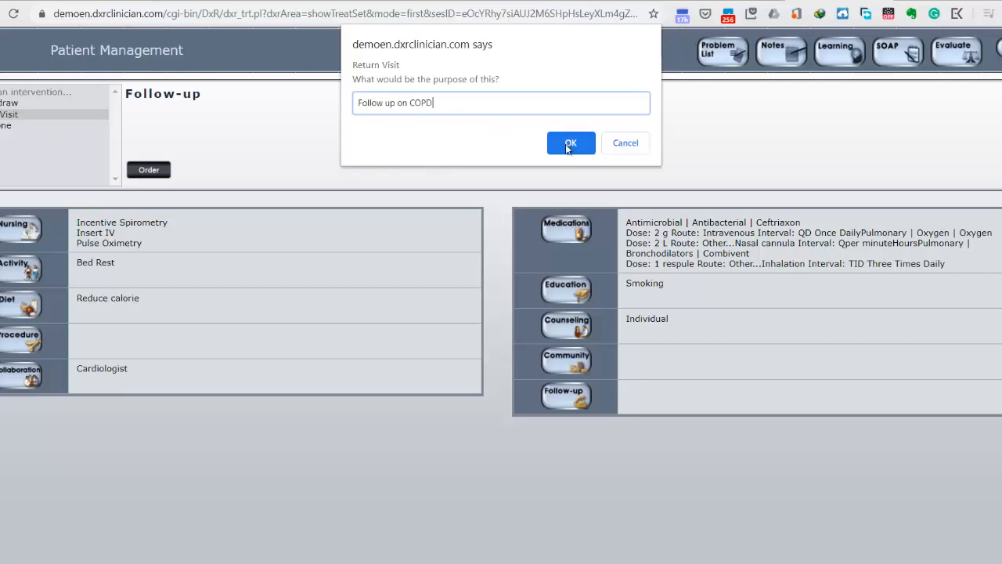
left_click(569, 145)
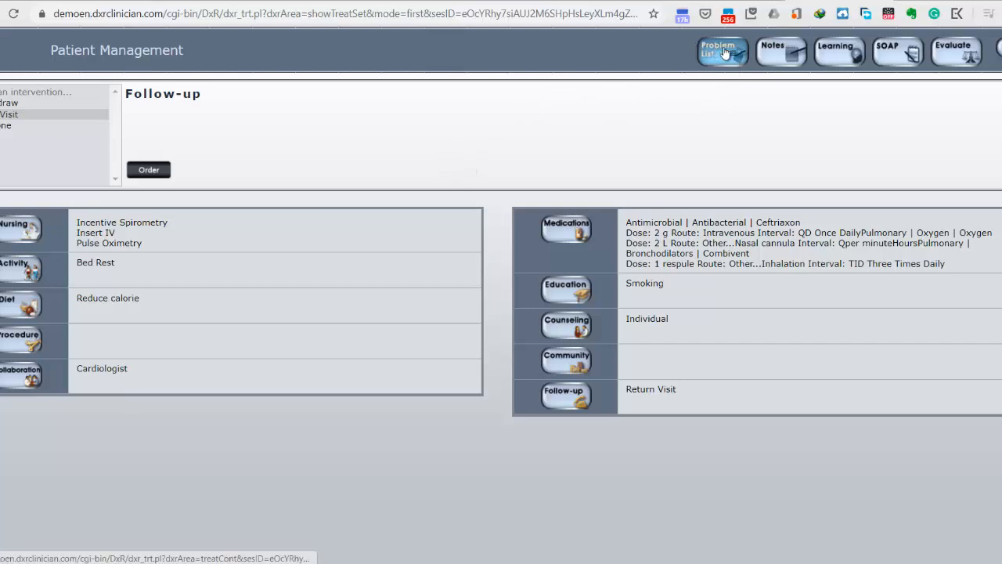
left_click(906, 59)
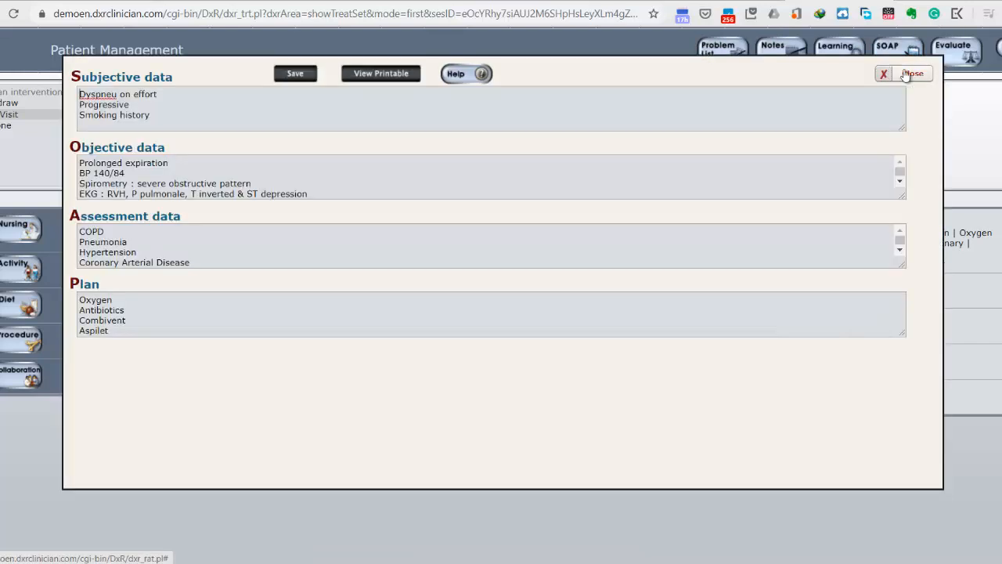
left_click(912, 74)
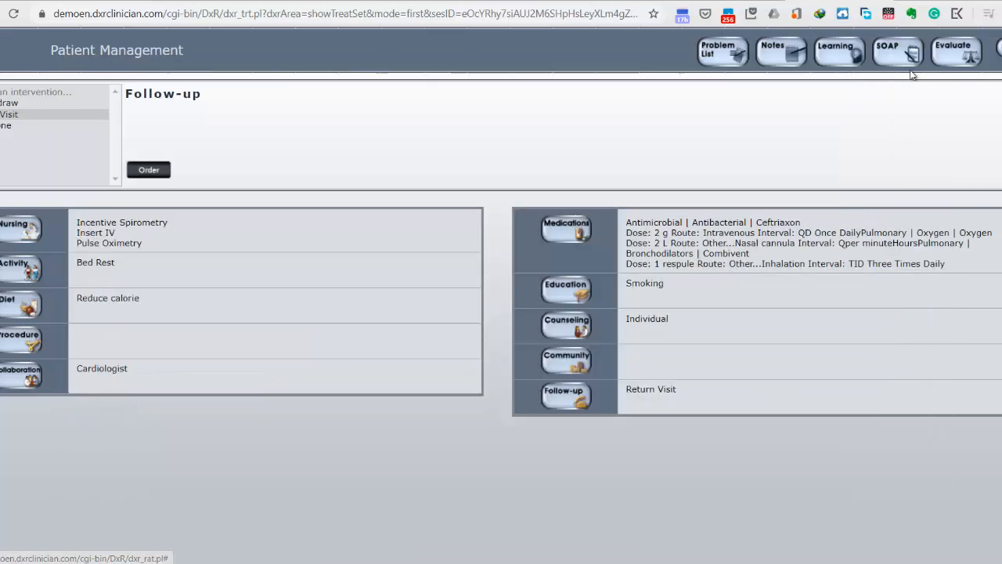
- Start the evaluation, note the chronic-patient concern, and answer Yes to both experience questions
left_click(953, 62)
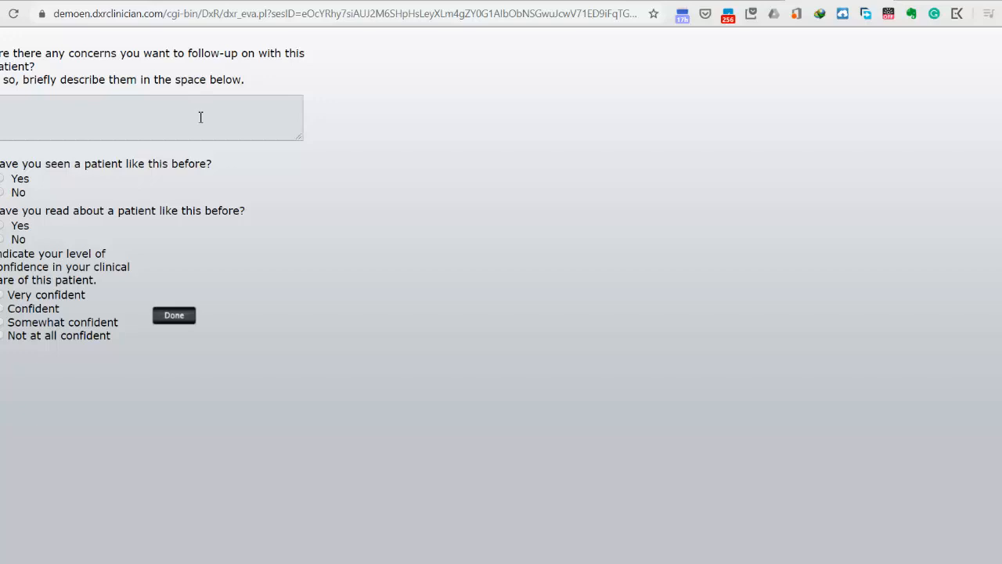
type("Yes, because this is chronic patient")
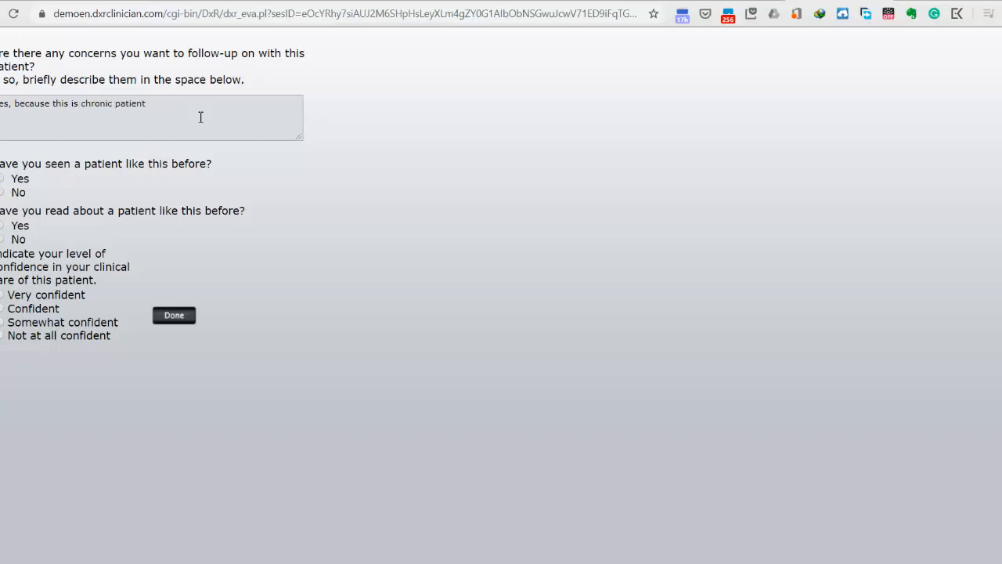
left_click(2, 180)
left_click(3, 229)
- Submit the evaluation with Done and open the results review
left_click(181, 317)
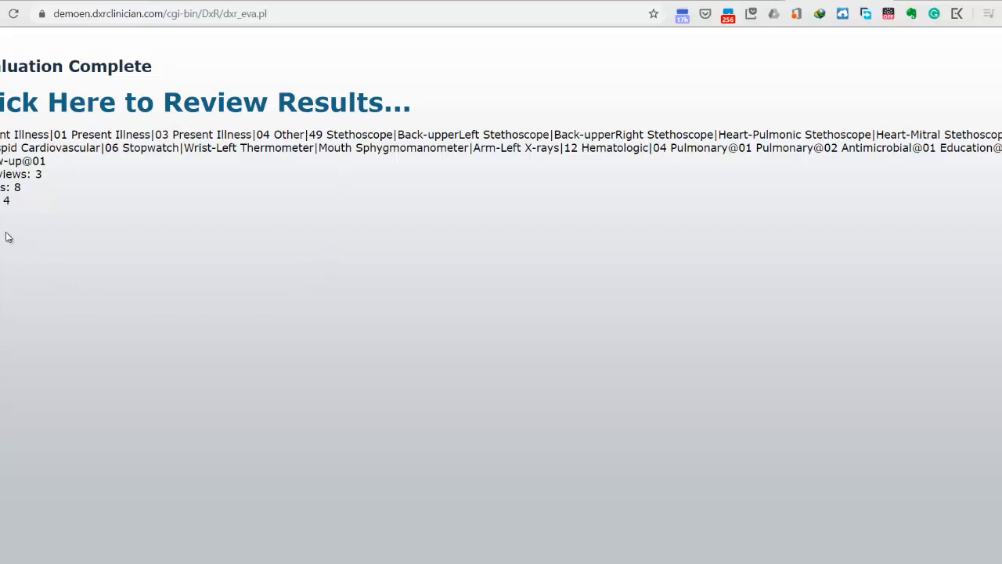
left_click(100, 109)
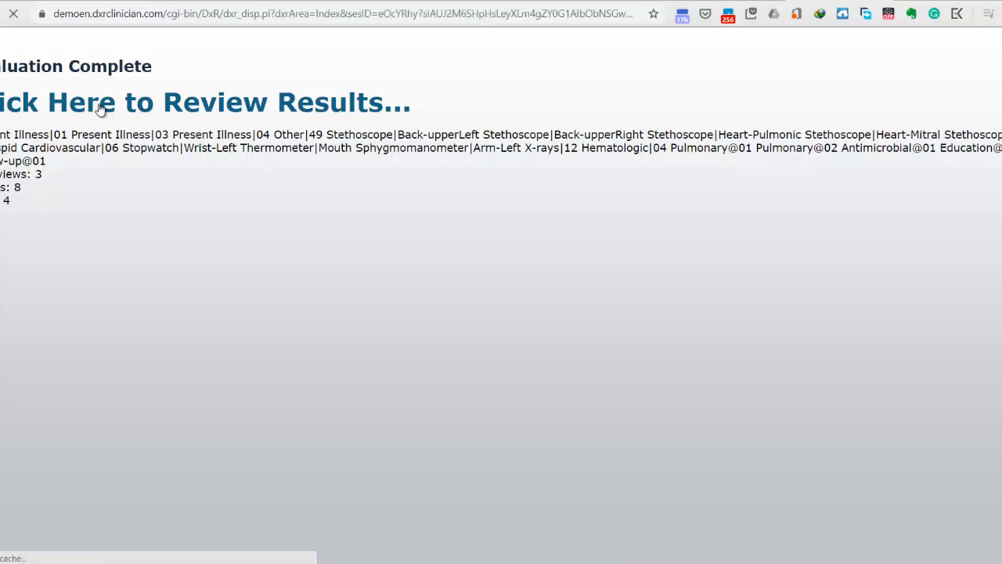
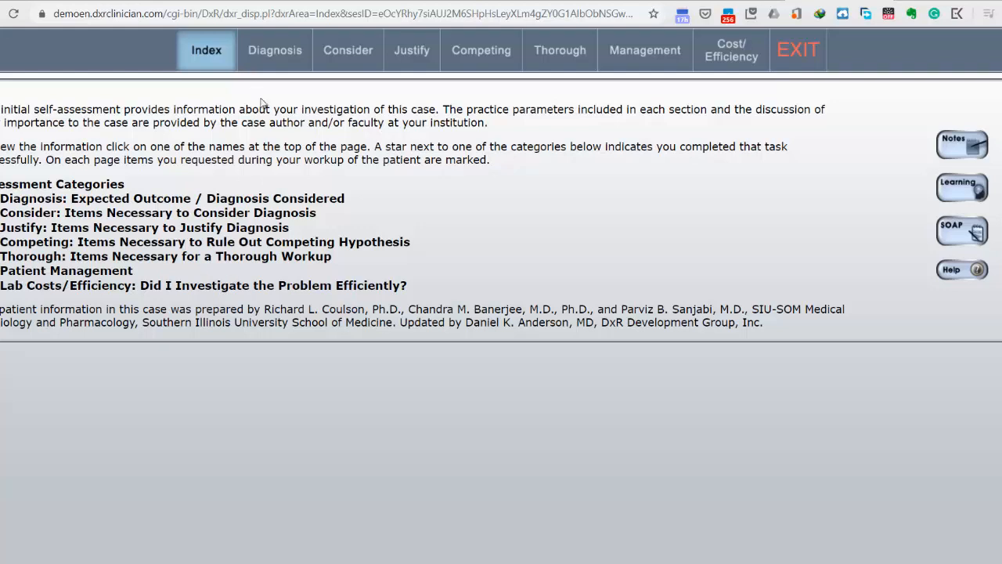
- Open the Diagnosis feedback, then the Consider items needed for COPD with cor pulmonale
left_click(266, 52)
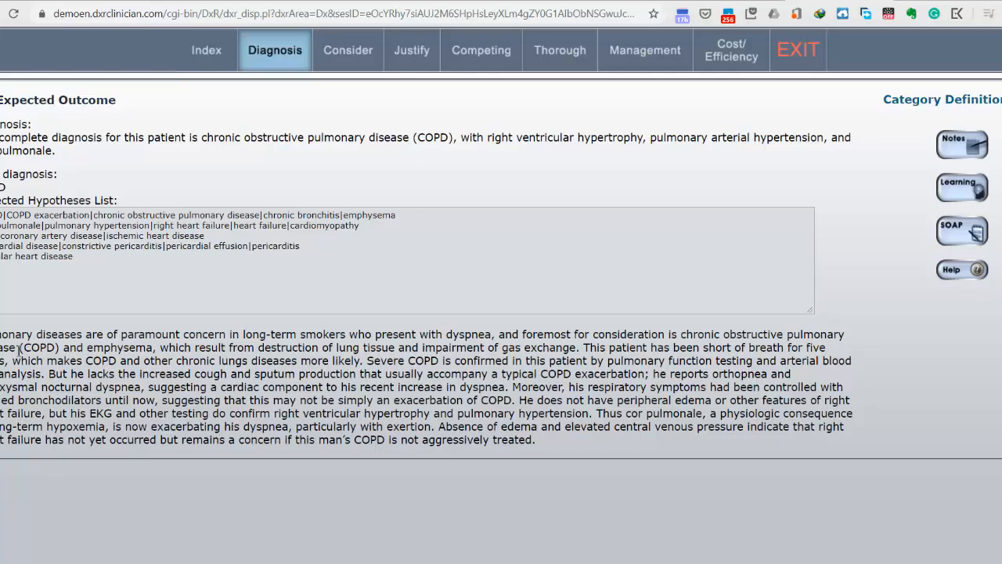
left_click(348, 52)
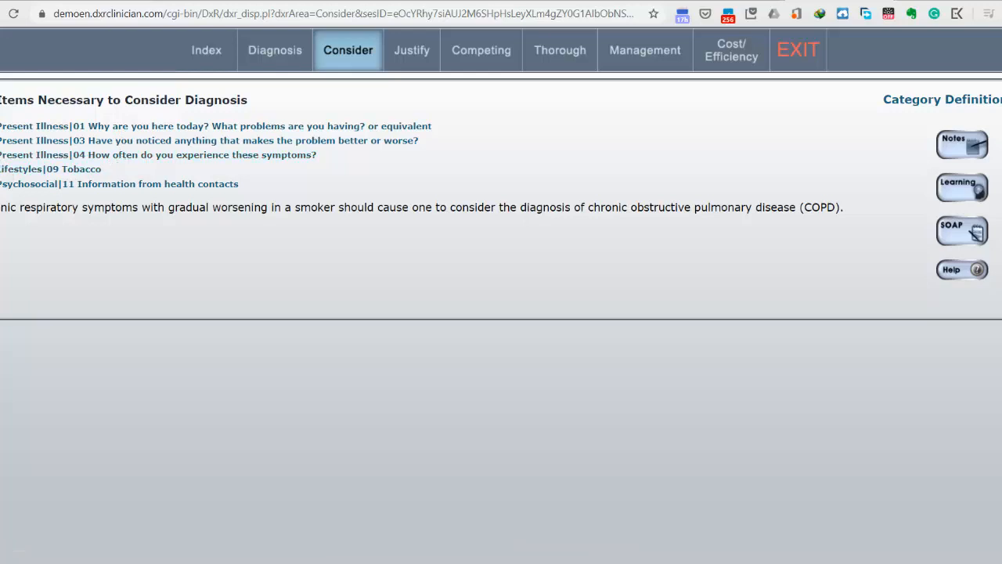
- Read the patient's answer in Lifestyles|09 Tobacco, then close it
left_click(42, 173)
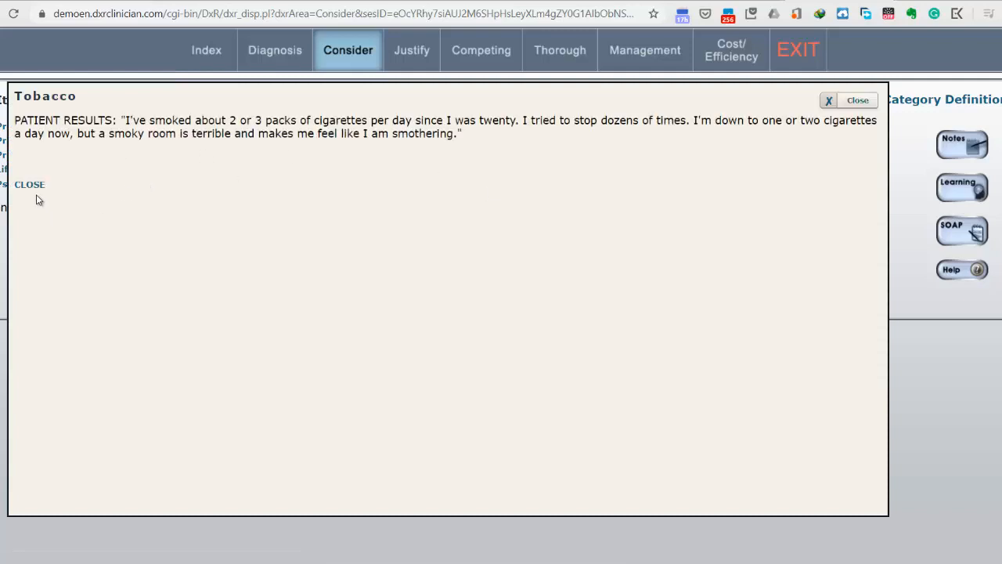
left_click(30, 189)
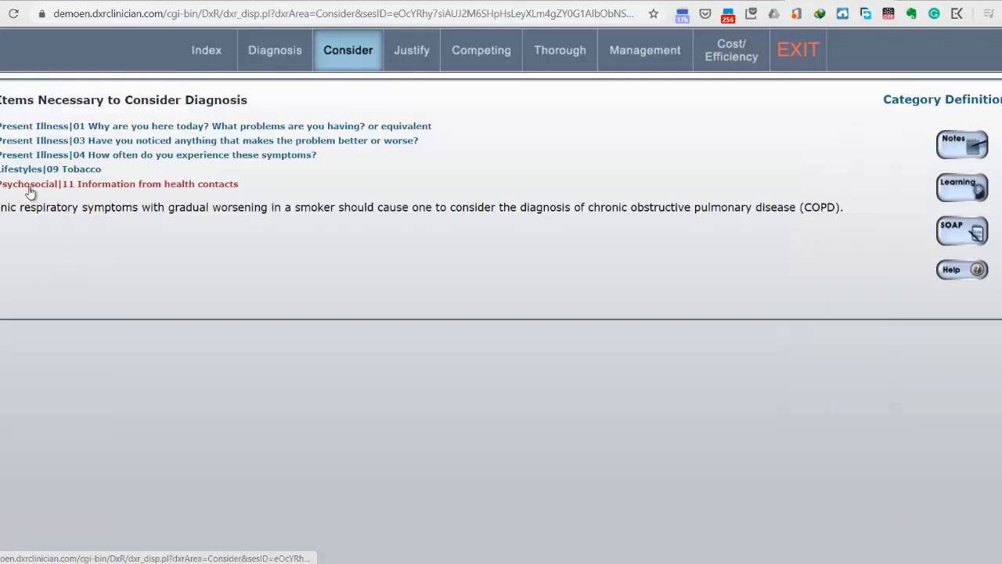
- Show the four Justify items, including tobacco, spirometry and back auscultation
left_click(400, 49)
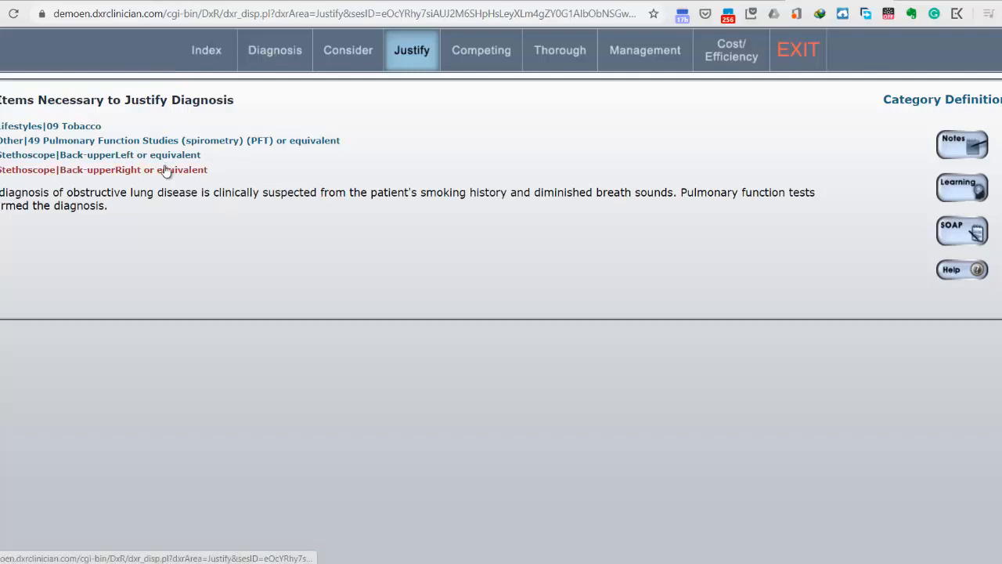
- List the nine Competing rule-out items and review the patient's nocturnal dyspnea answer
left_click(495, 66)
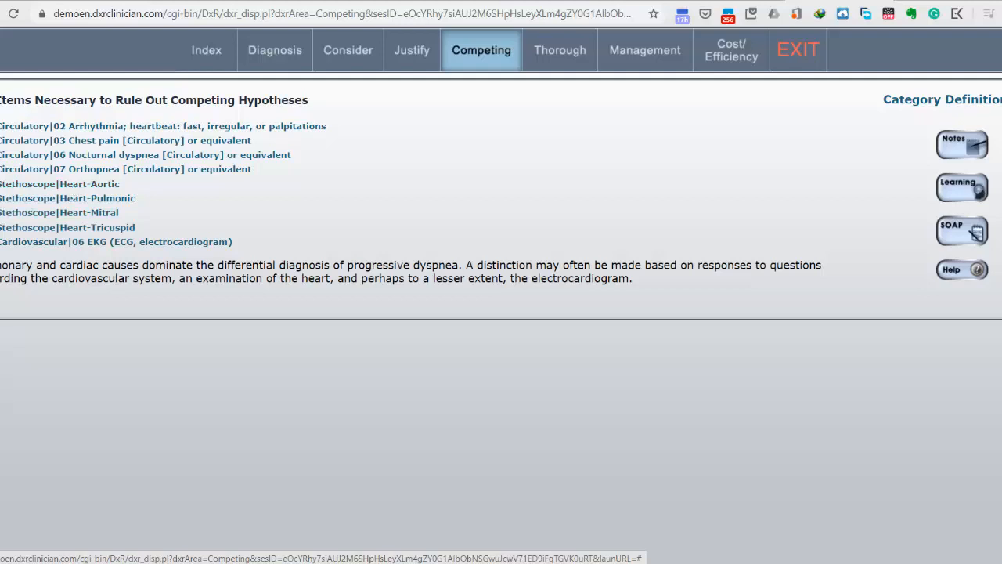
left_click(7, 188)
left_click(101, 156)
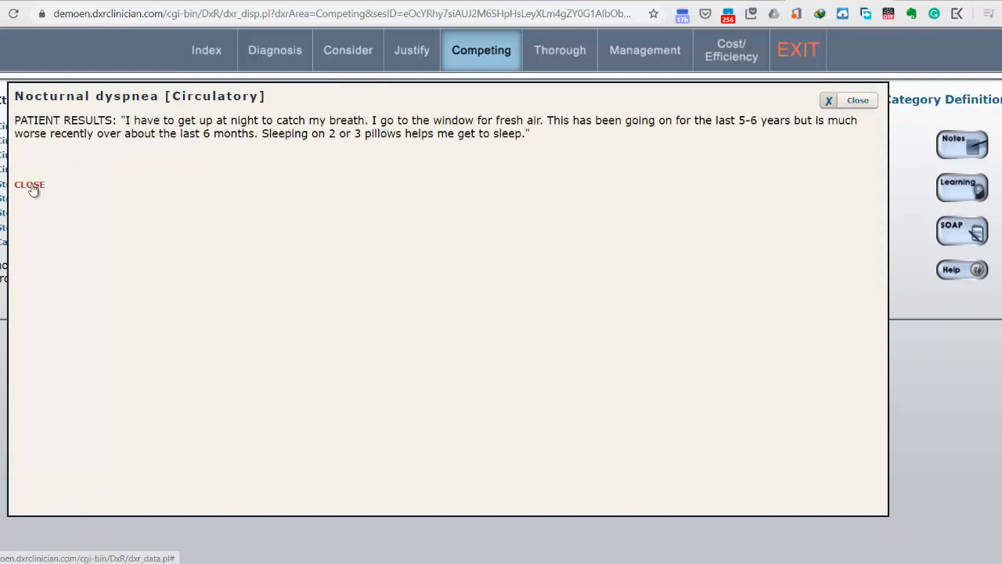
left_click(32, 186)
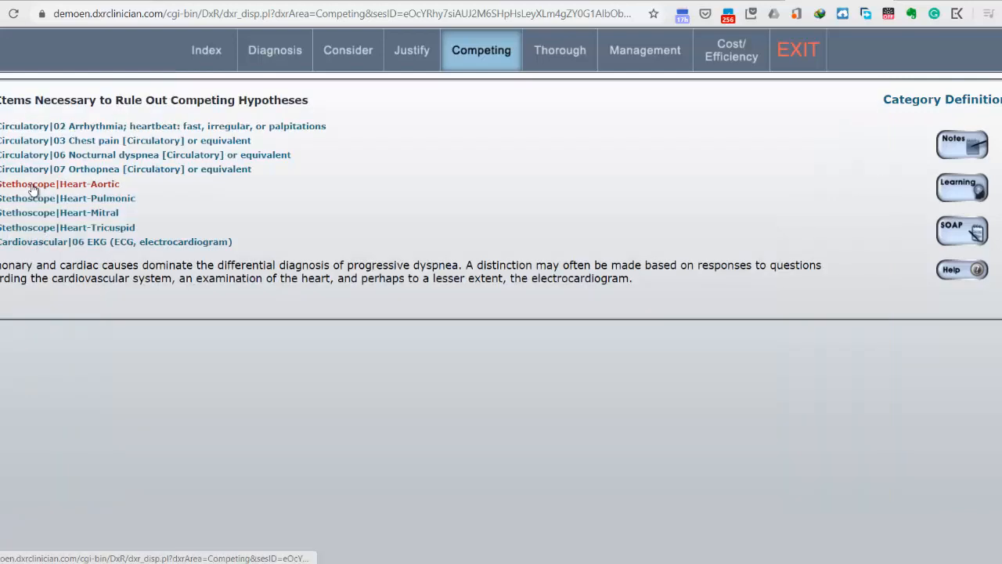
- Show the eleven Thorough workup items, including chest X-ray, gram stain, CBC and arterial blood gases
left_click(574, 53)
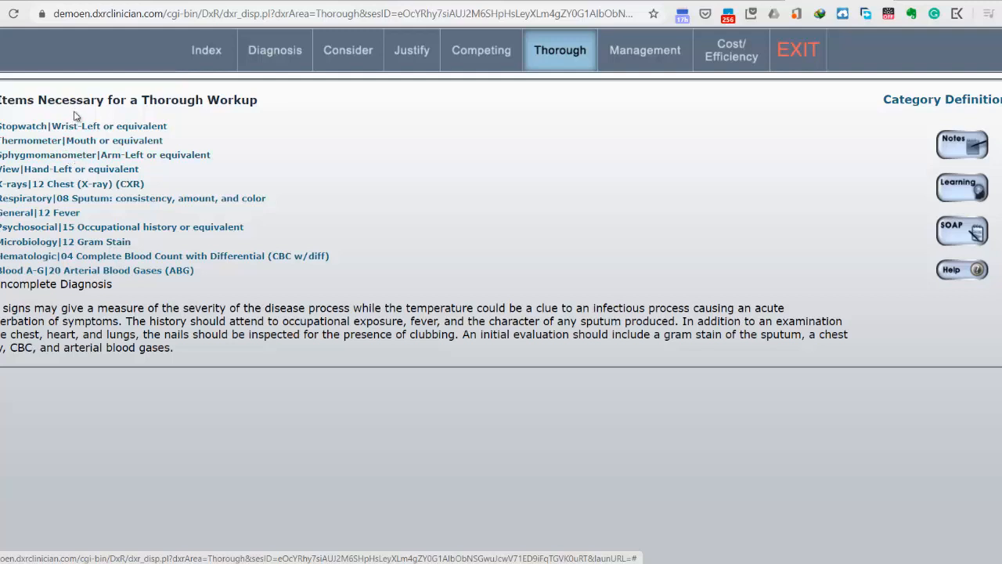
left_click(661, 53)
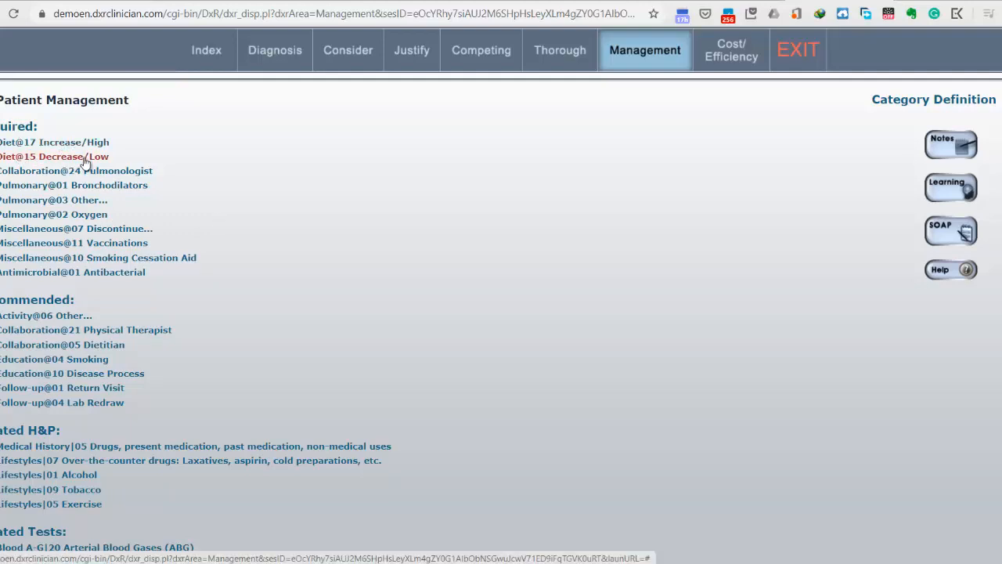
scroll(86, 161, "down", 1)
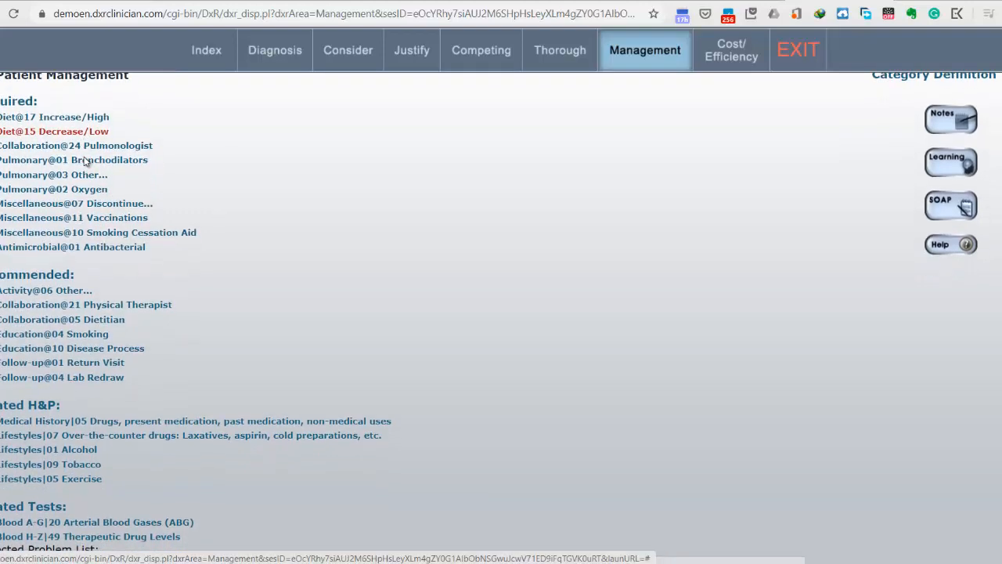
left_click(86, 117)
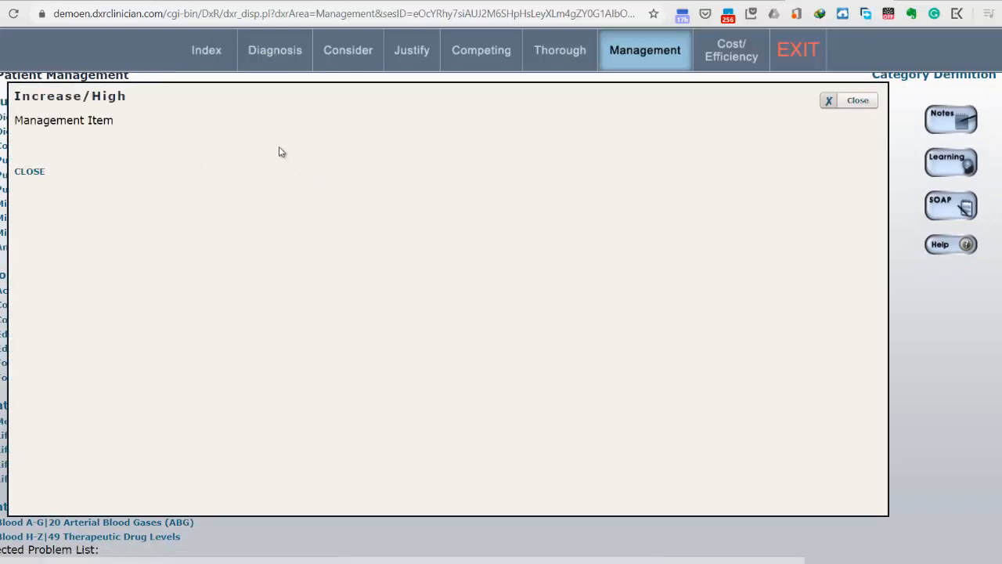
left_click(34, 173)
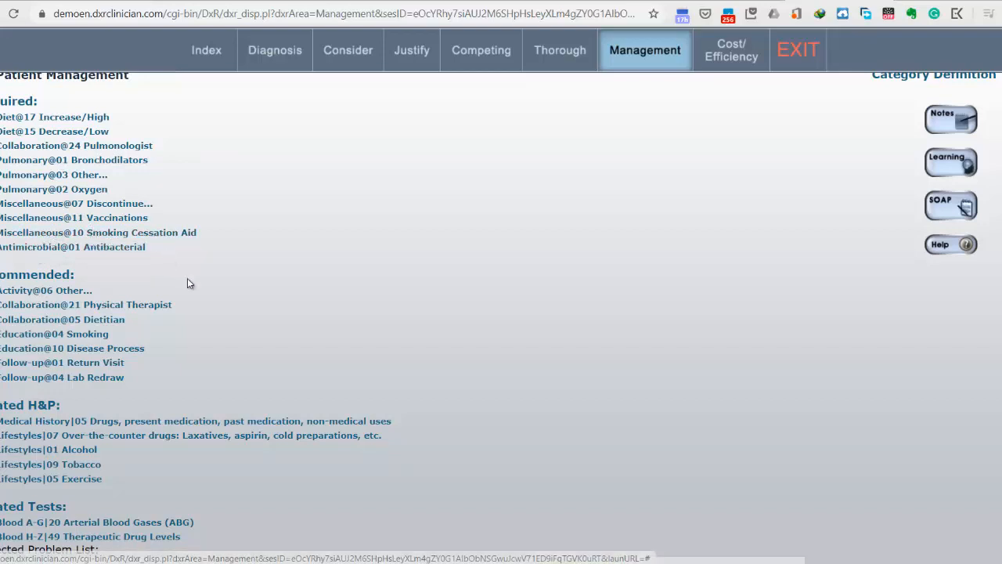
scroll(188, 283, "down", 1)
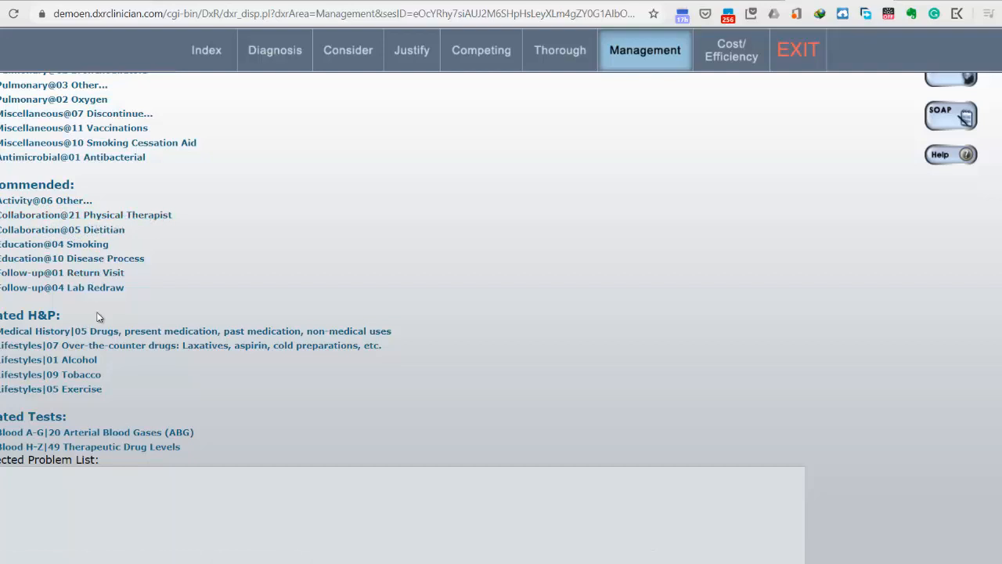
scroll(94, 289, "down", 1)
scroll(94, 289, "down", 1)
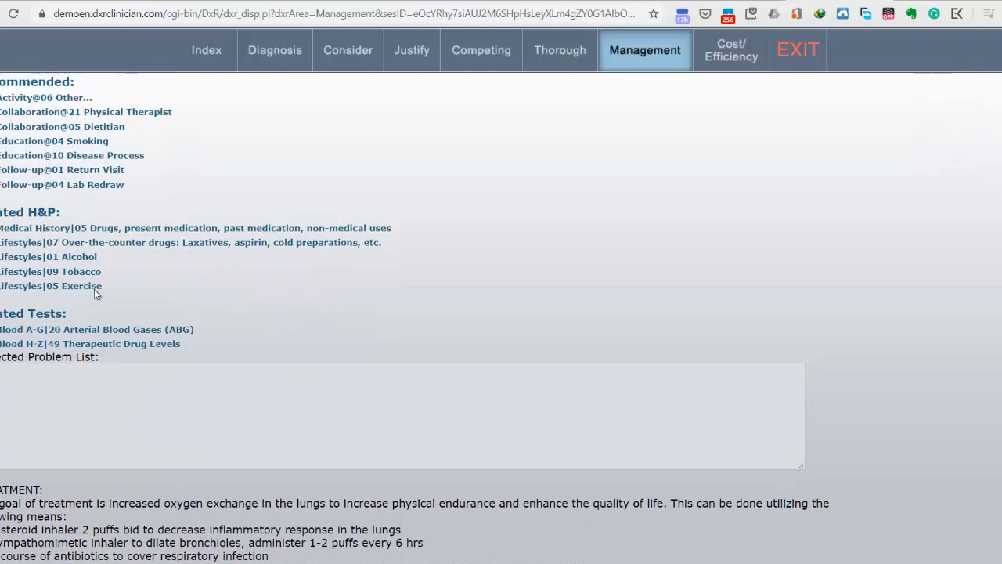
scroll(94, 289, "up", 4)
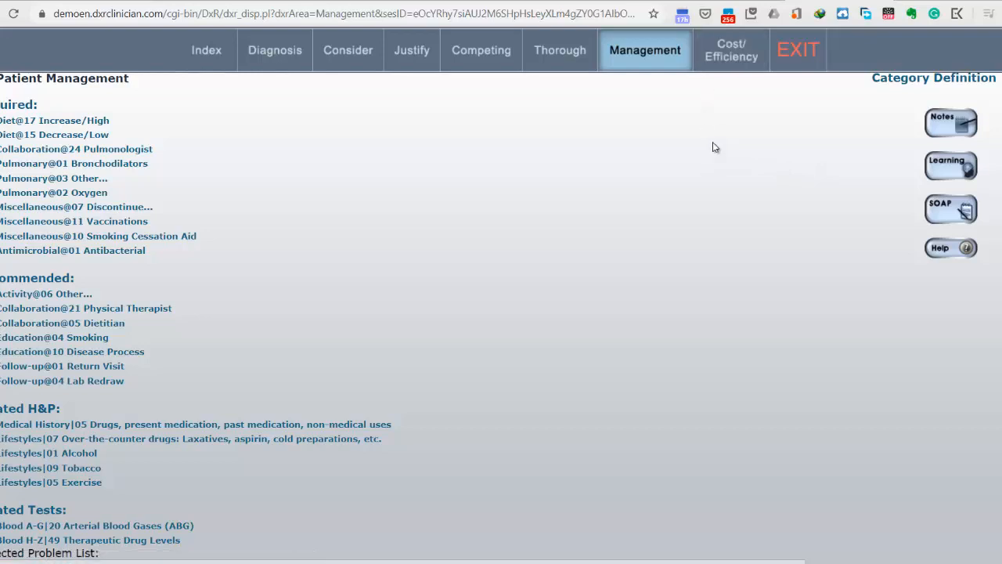
scroll(713, 146, "up", 1)
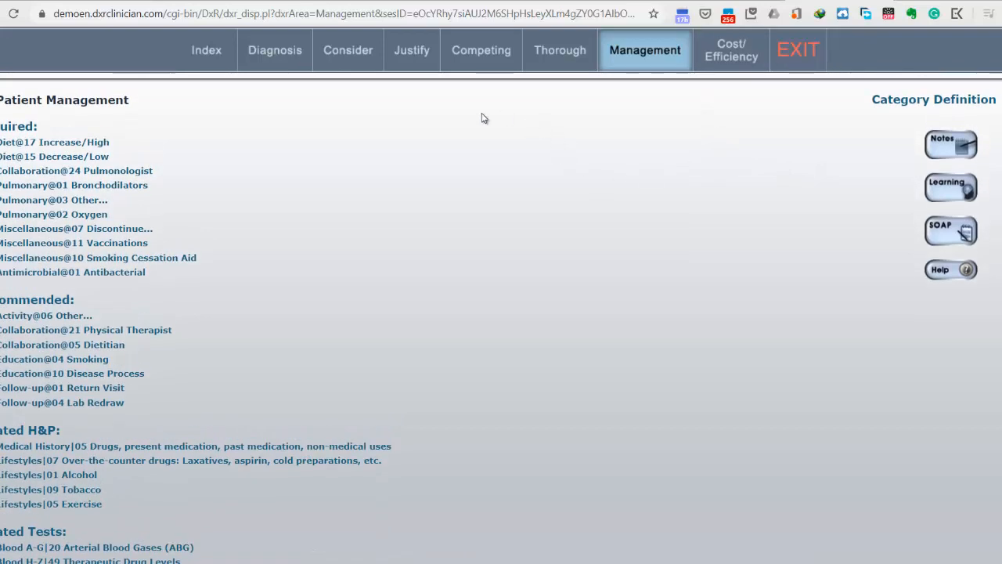
- Show the Cost/Efficiency feedback: ordered tests totalling $864, 11 of 674 labs selected
left_click(722, 68)
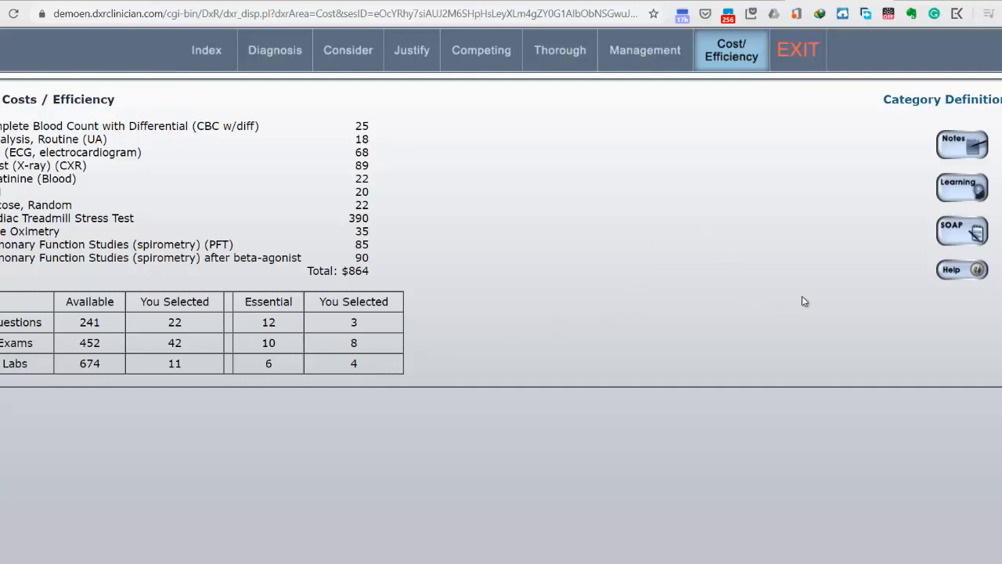
- Check the investigations list and learning issues, then open the SOAP note with the COPD assessment
left_click(956, 157)
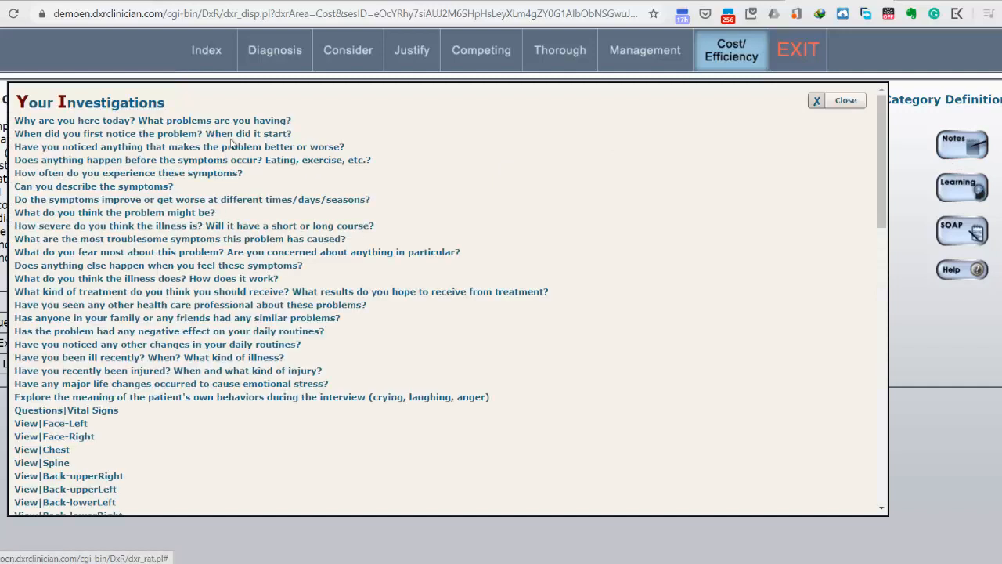
left_click(844, 103)
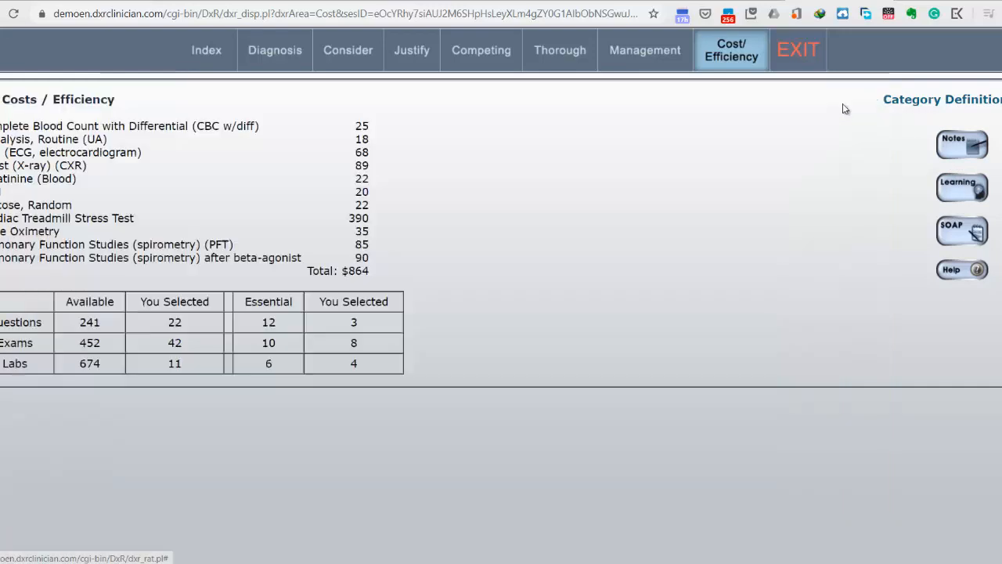
left_click(970, 188)
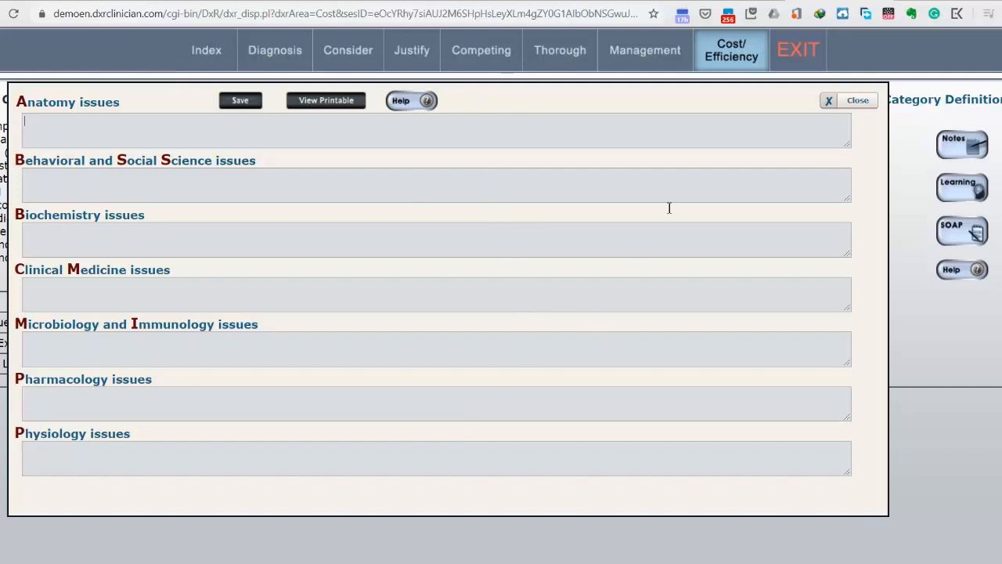
left_click(861, 108)
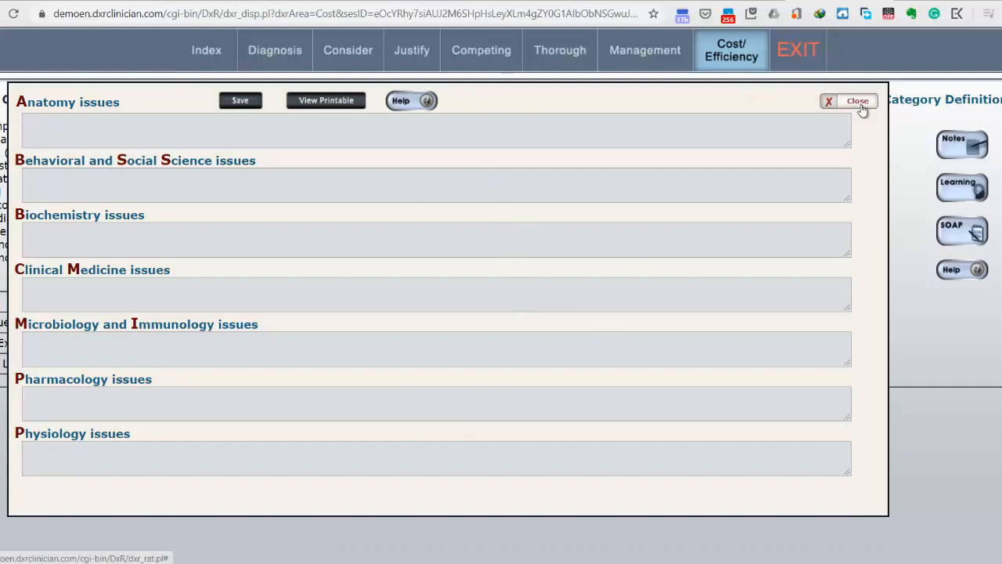
left_click(971, 235)
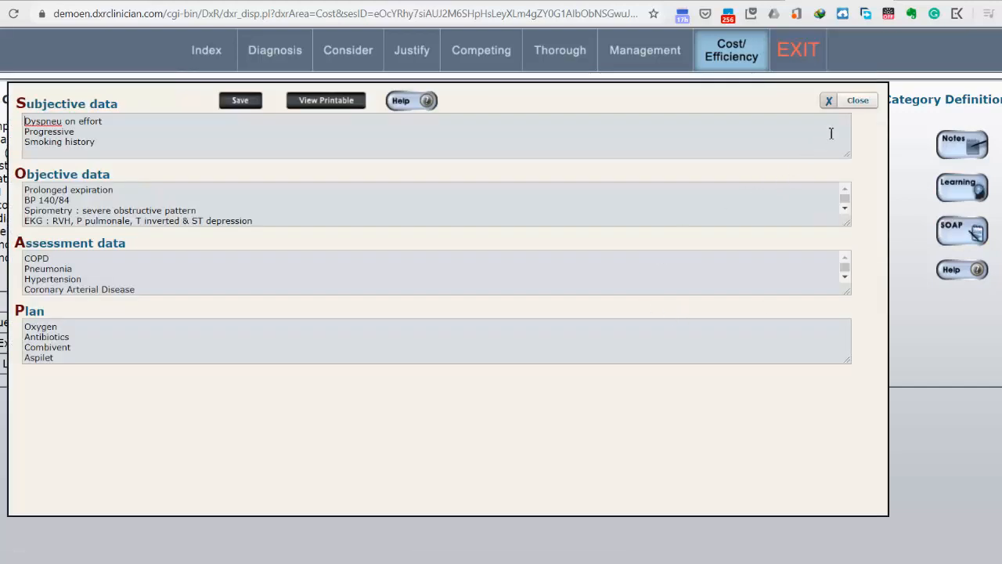
- Close the SOAP note, view and hide the cost category definition, and exit the case
left_click(857, 101)
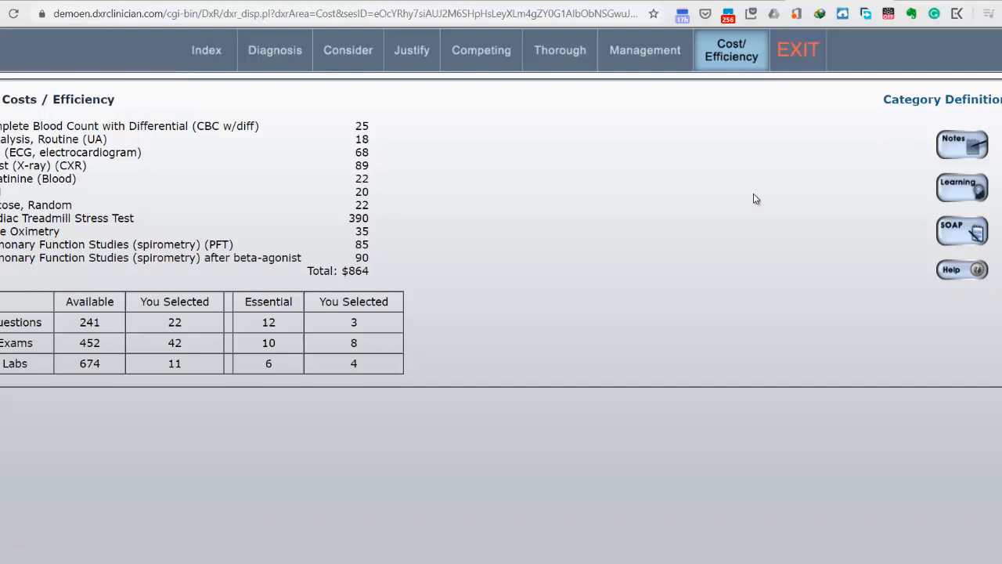
left_click(912, 102)
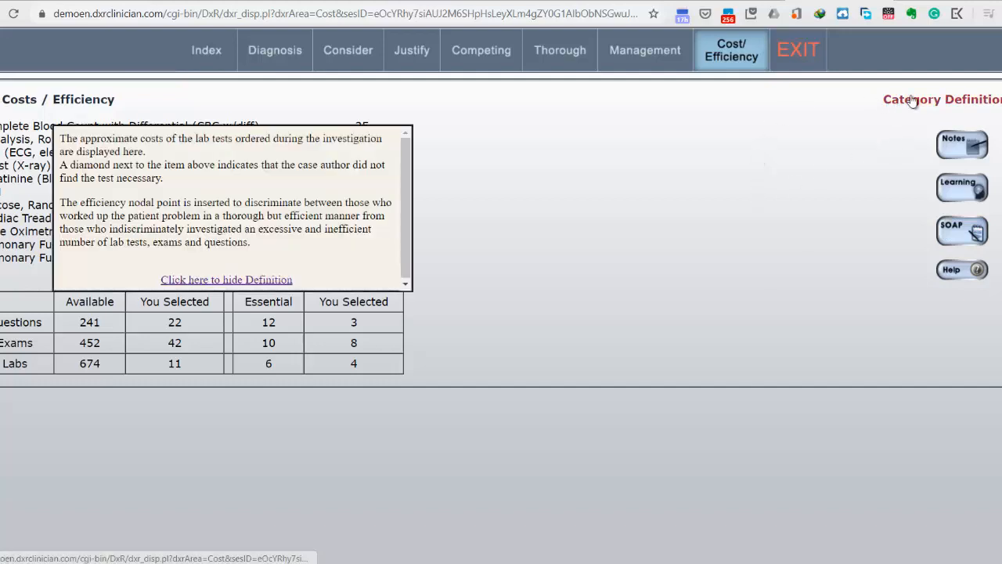
left_click(221, 280)
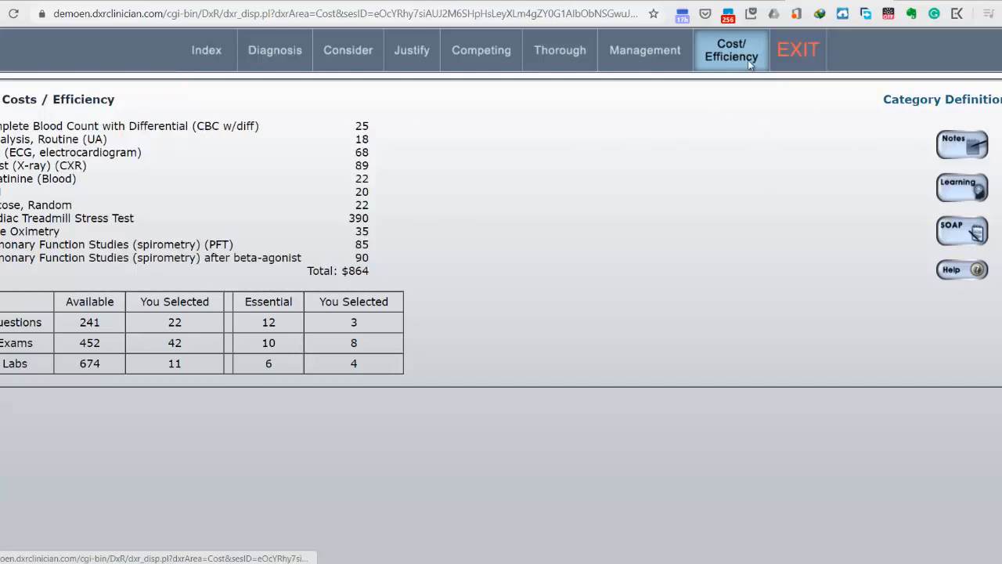
left_click(800, 58)
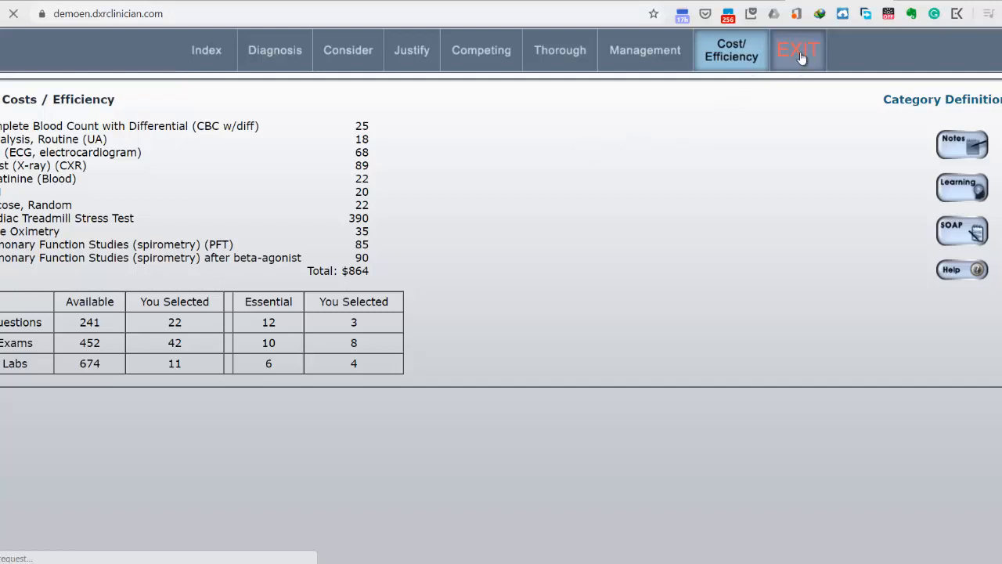